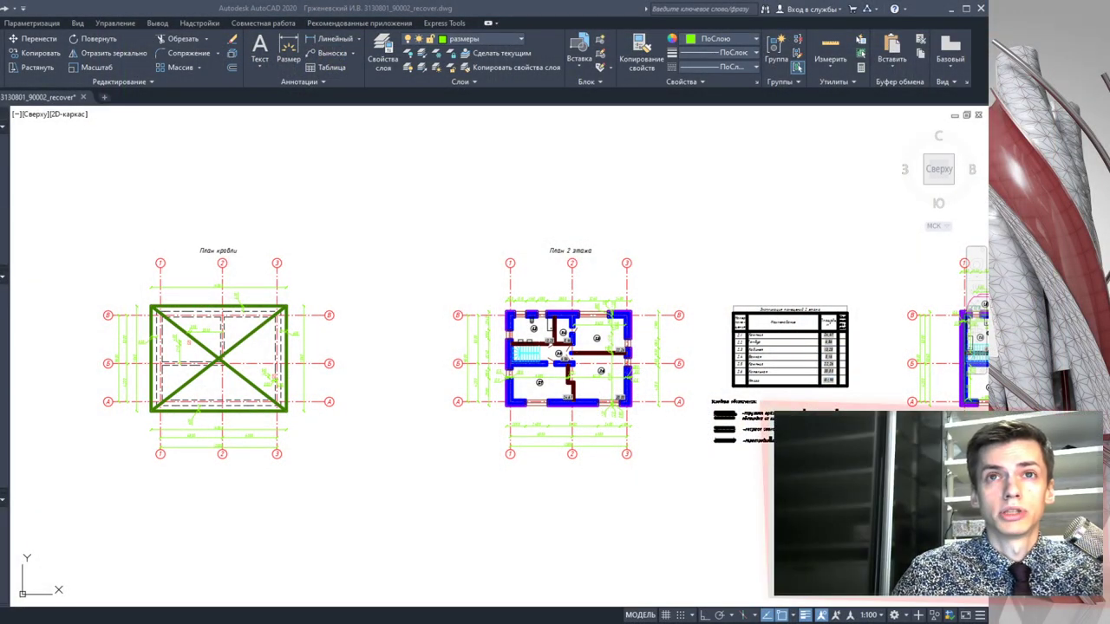
Step: Turn on polar tracking in the status bar, with the roof plan centred in view
middle_click_drag(315, 355, 415, 363)
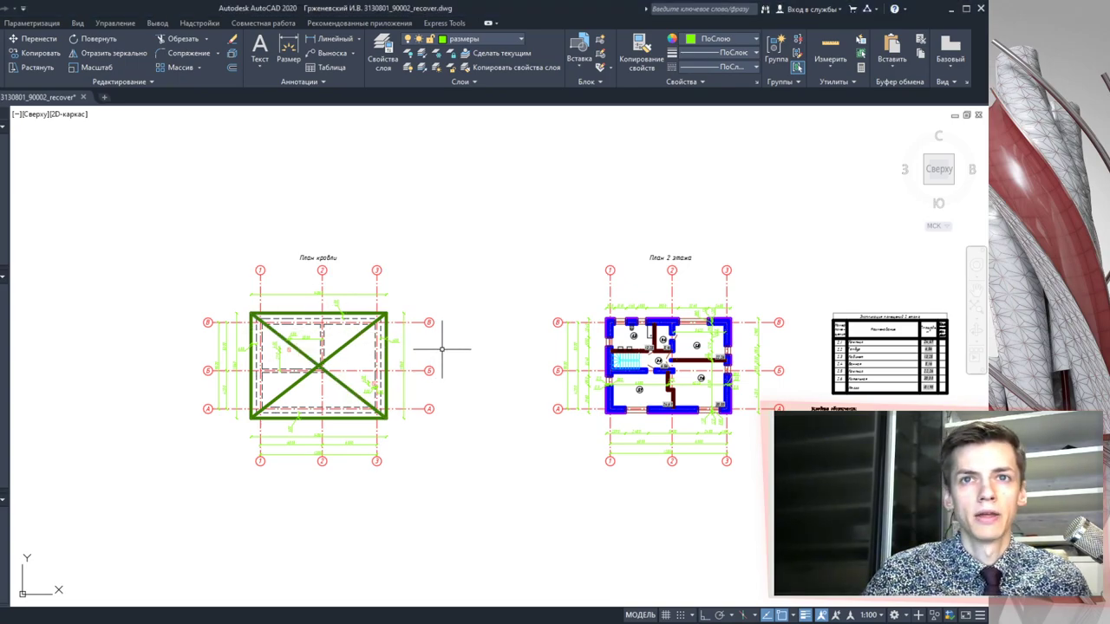
mouse_move(465, 350)
middle_mouse_down()
mouse_move(504, 361)
mouse_move(486, 365)
middle_mouse_up()
scroll(363, 365, "up", 2)
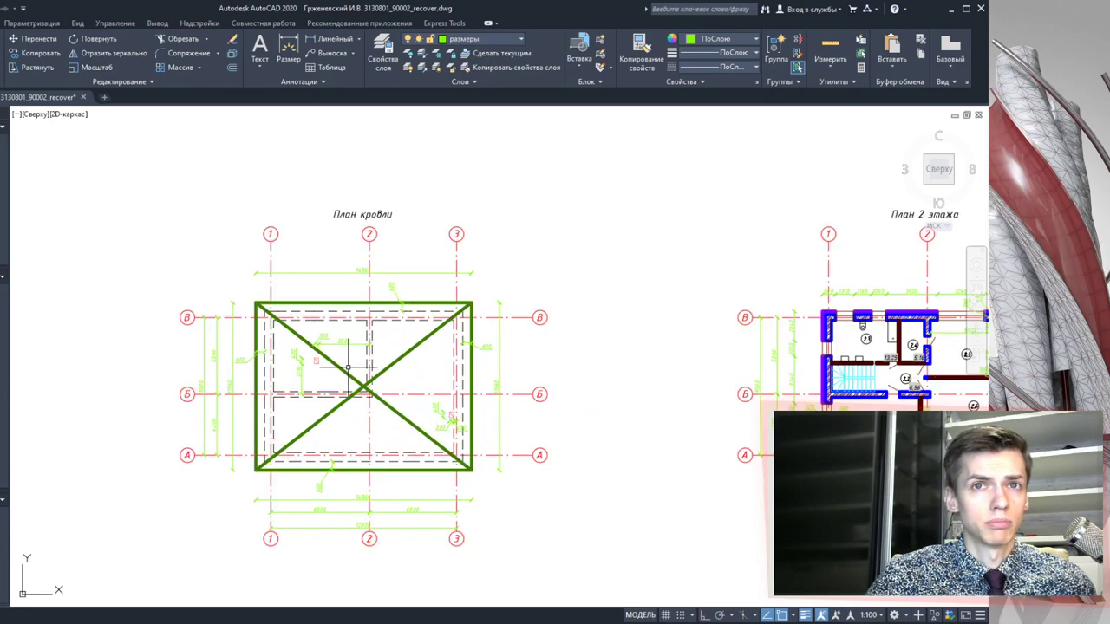
scroll(362, 365, "up", 2)
scroll(395, 368, "down", 2)
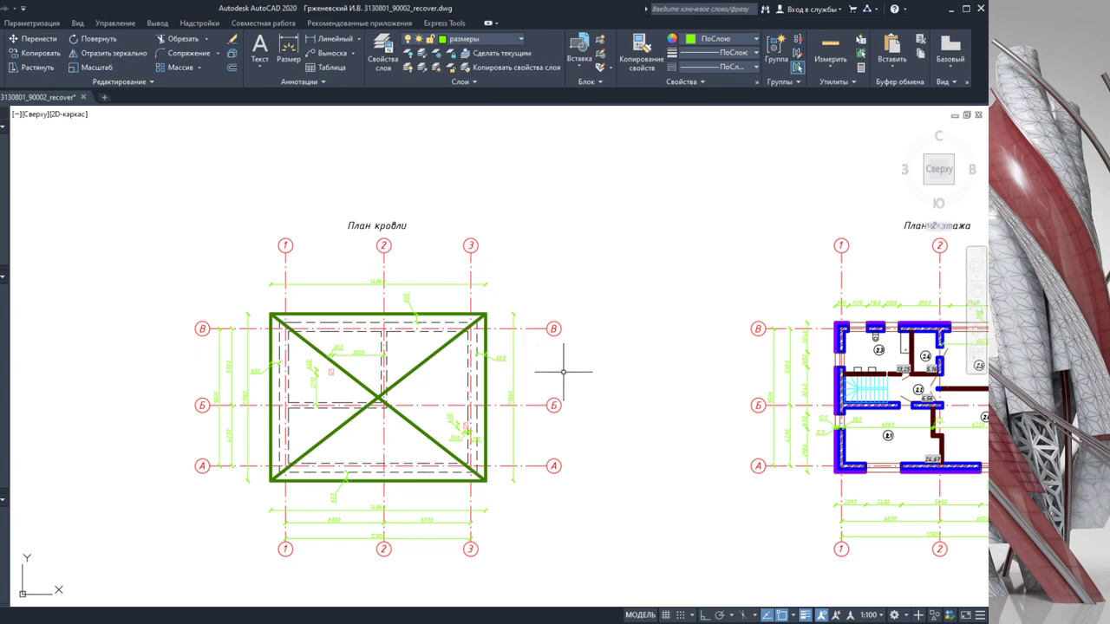
mouse_move(567, 366)
middle_mouse_down()
mouse_move(595, 372)
mouse_move(472, 382)
middle_mouse_up()
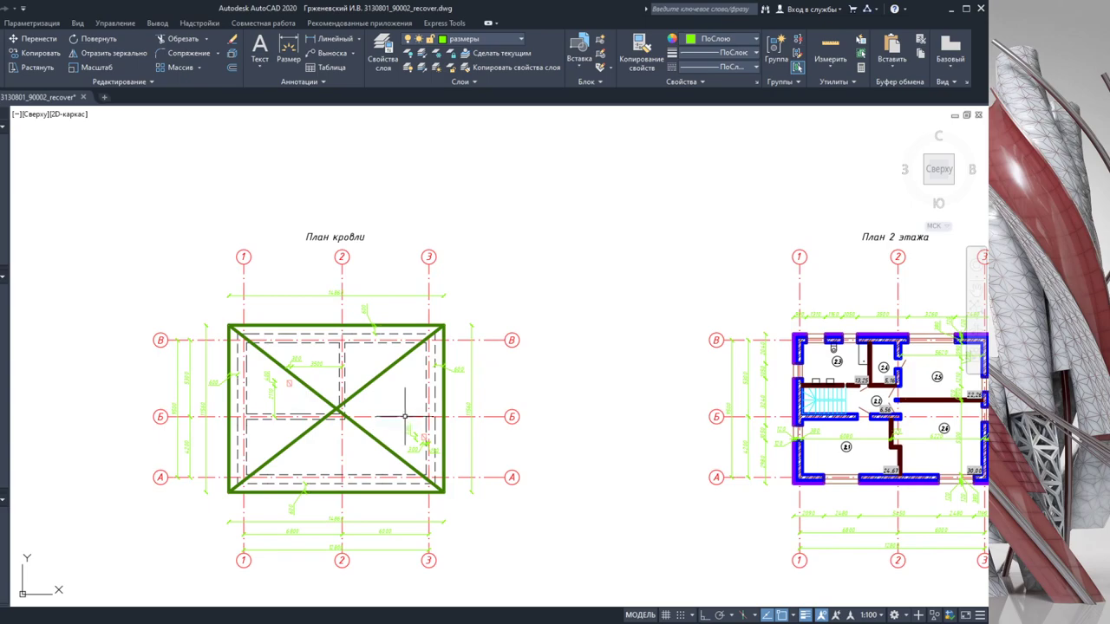
middle_click_drag(540, 411, 523, 399)
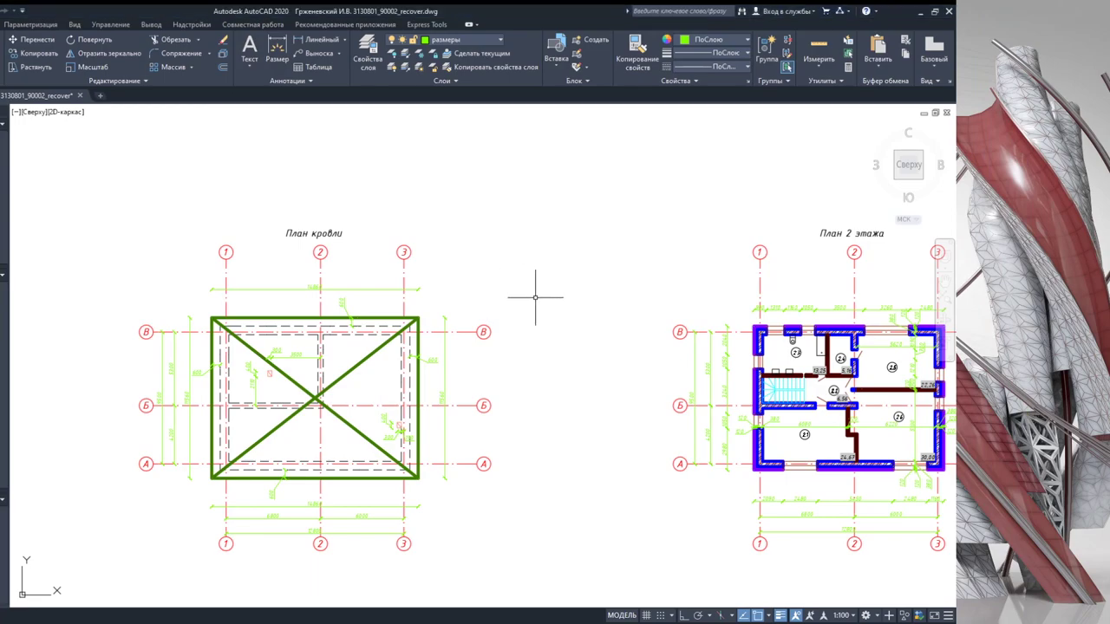
middle_click_drag(517, 324, 514, 306)
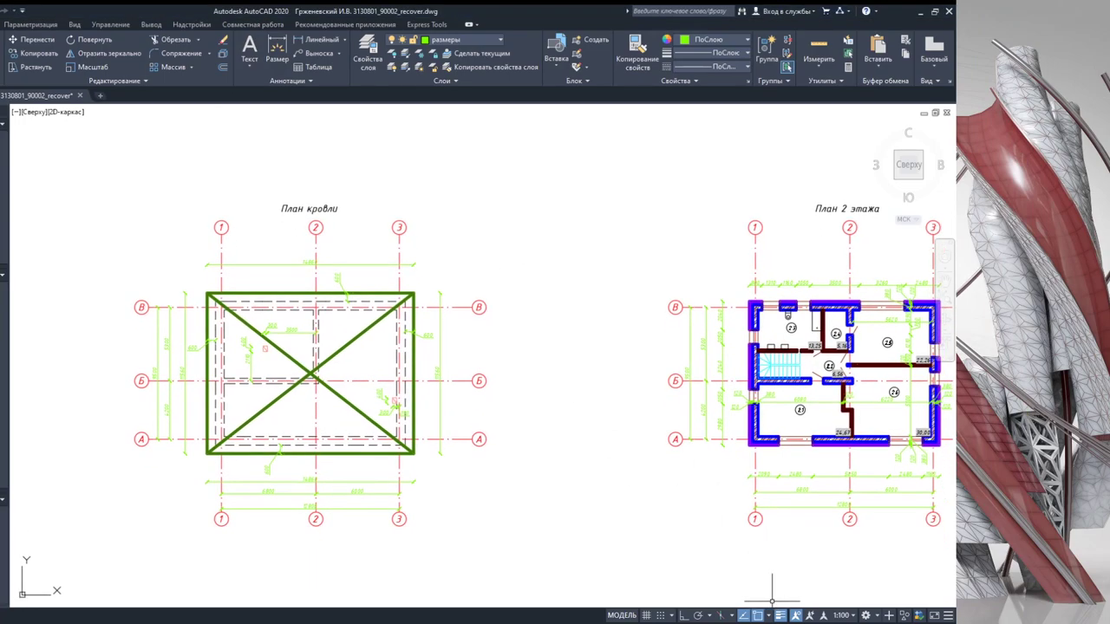
left_click(698, 616)
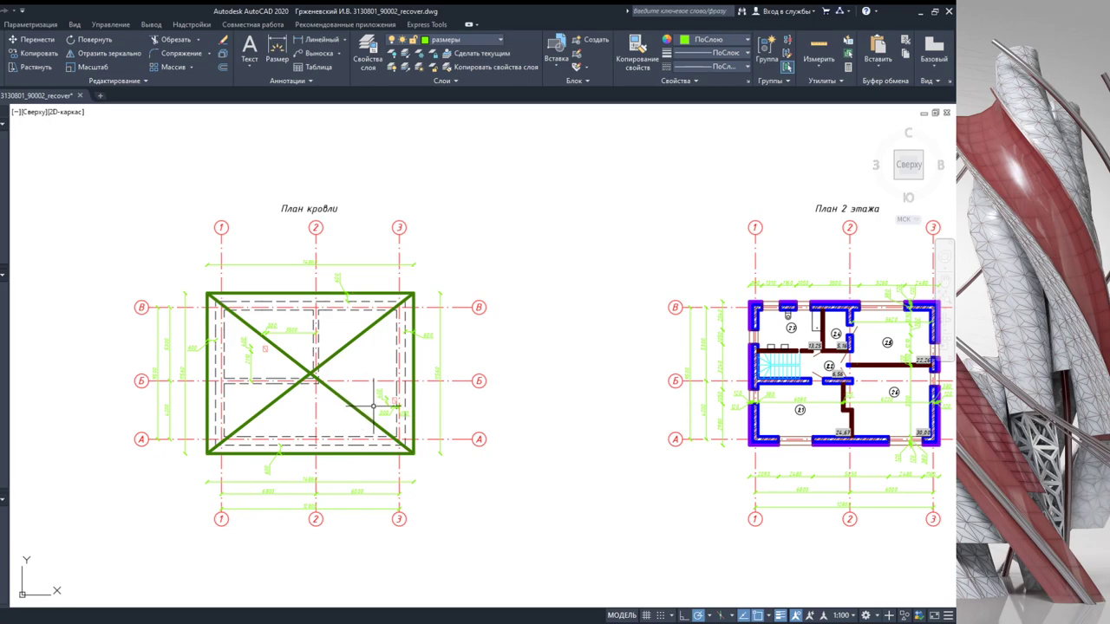
mouse_move(387, 414)
middle_mouse_down()
mouse_move(406, 451)
mouse_move(514, 409)
middle_mouse_up()
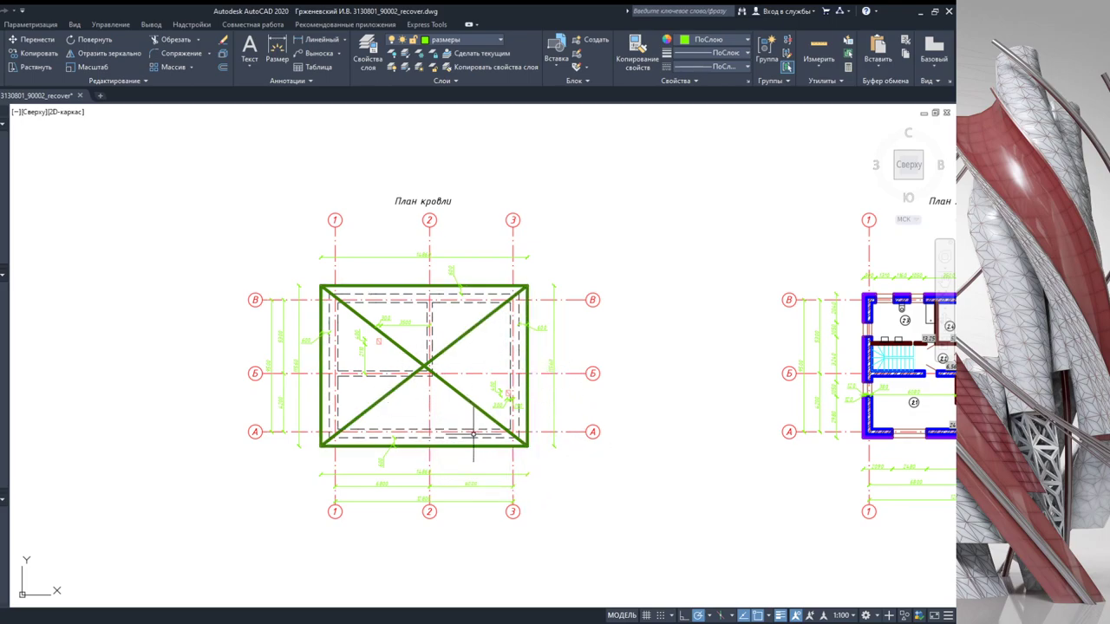
Step: Crossing-select the whole roof plan and copy it to the clipboard
scroll(499, 444, "down", 2)
left_click(587, 512)
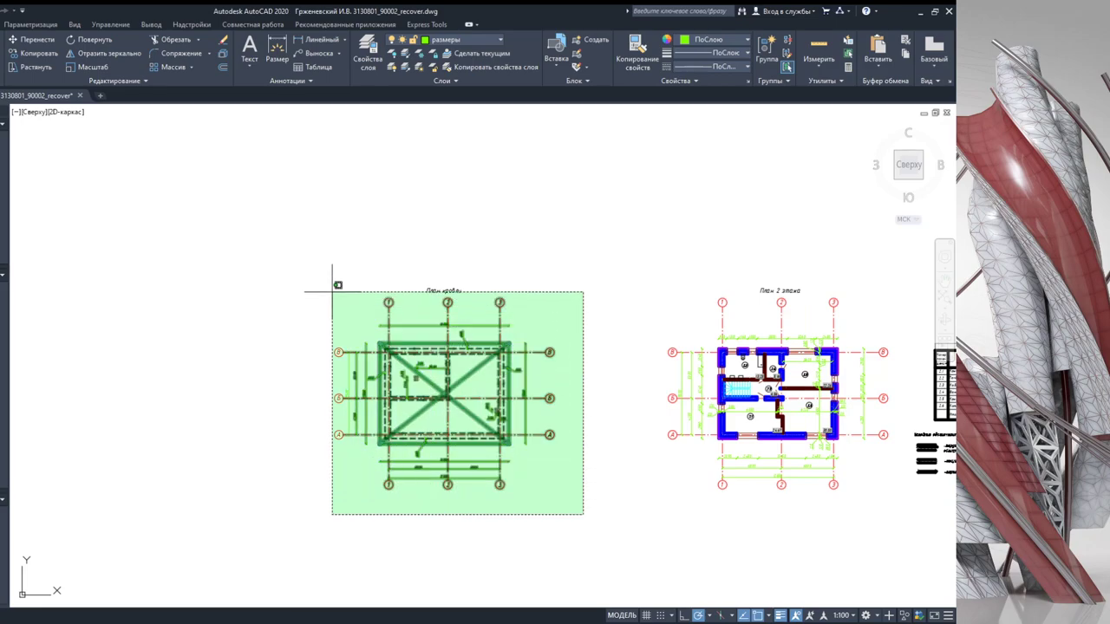
left_click(332, 279)
key("ctrl+c")
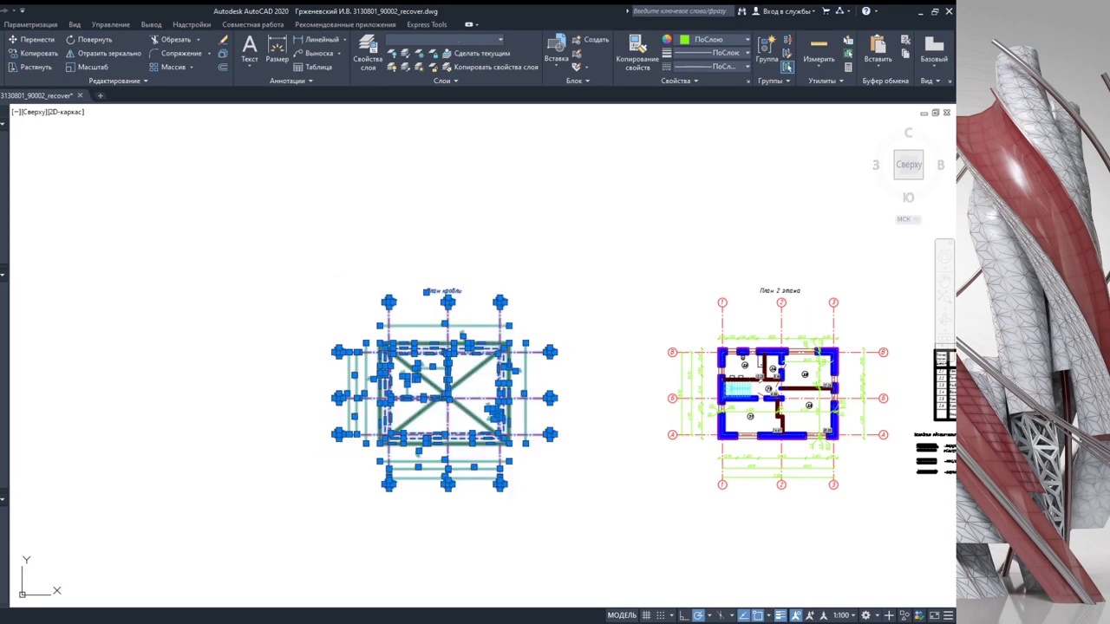
Step: Paste the roof plan copy into the empty space below the original plans
scroll(404, 459, "down", 2)
key("ctrl+v")
middle_click_drag(365, 508, 372, 384)
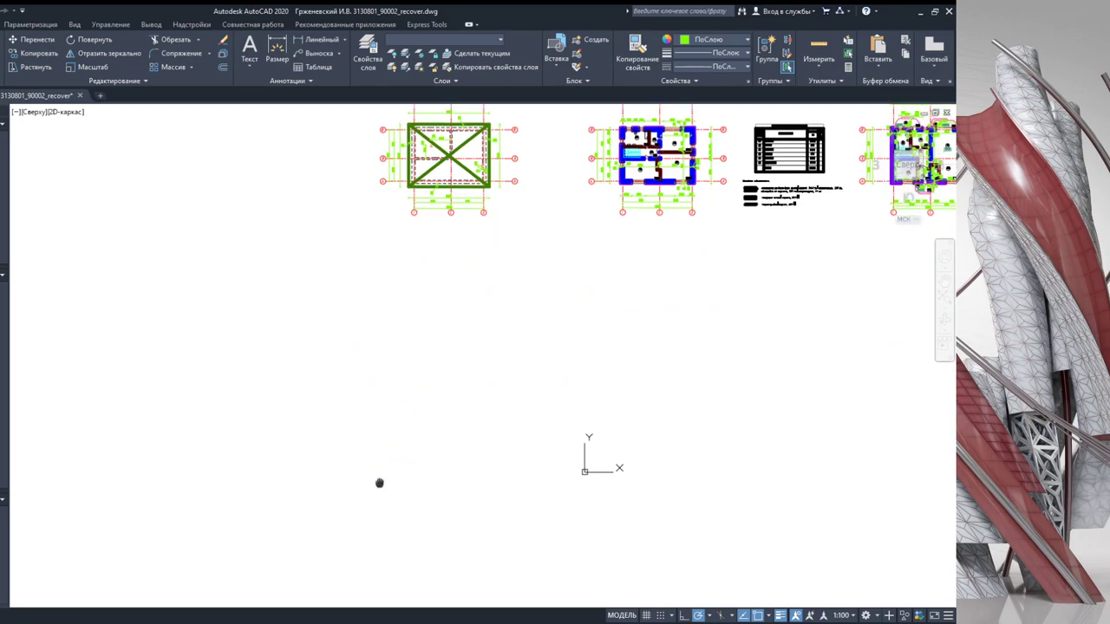
middle_click_drag(378, 483, 384, 448)
left_click(384, 442)
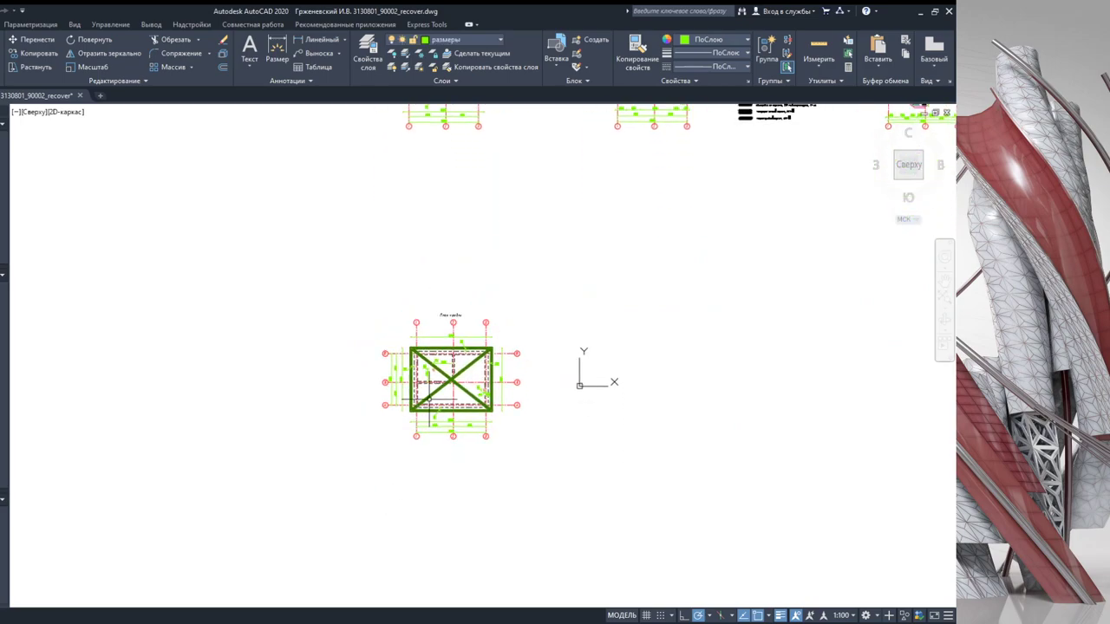
scroll(463, 321, "up", 4)
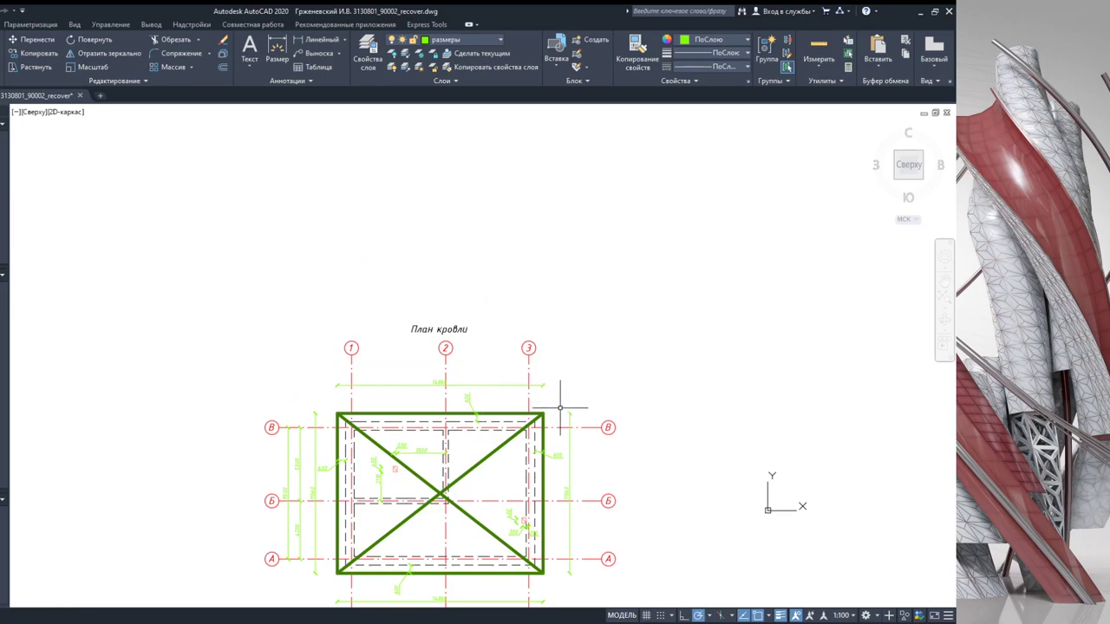
scroll(541, 359, "down", 2)
middle_click_drag(520, 408, 514, 465)
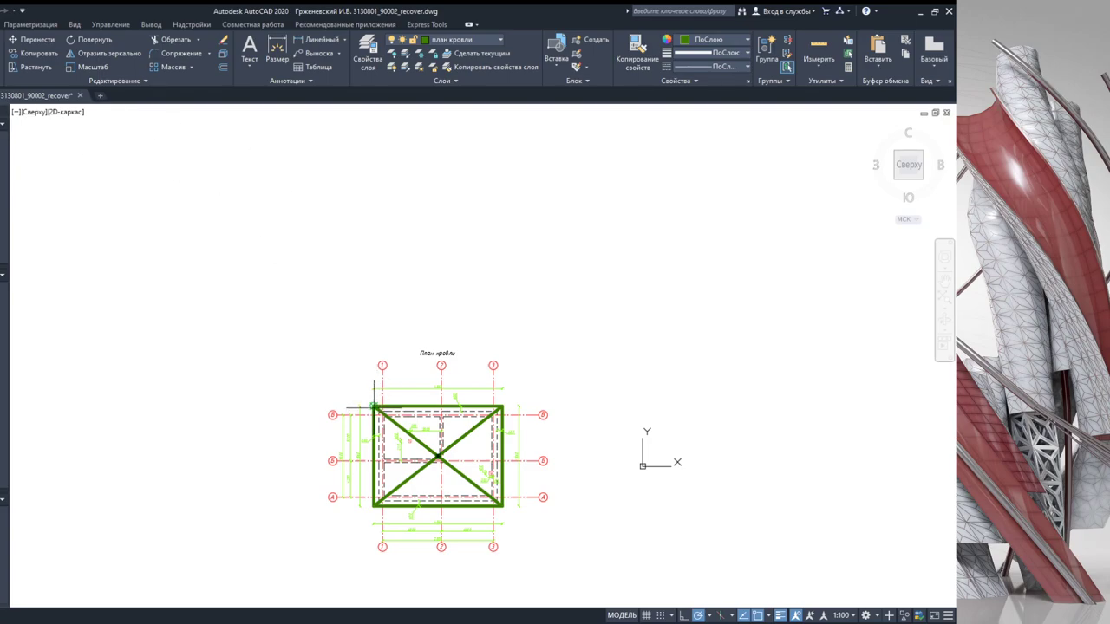
Step: Draw vertical projection lines upward from the outline's top-left and top-right corners
left_click(373, 406)
left_click(374, 230)
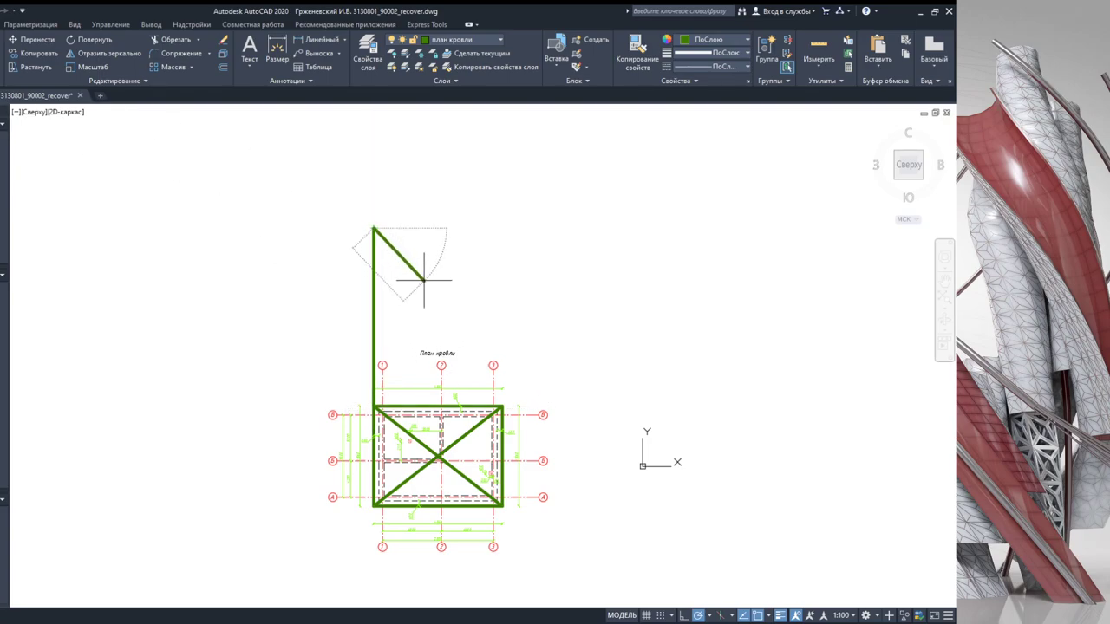
key("Return")
key("Return")
left_click(502, 407)
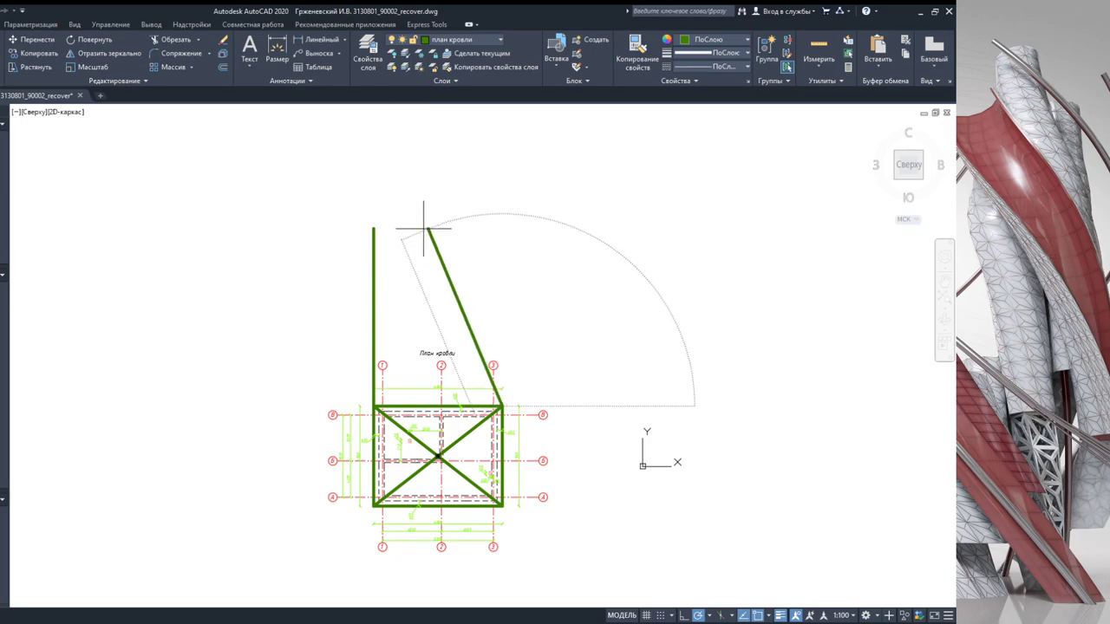
left_click(503, 230)
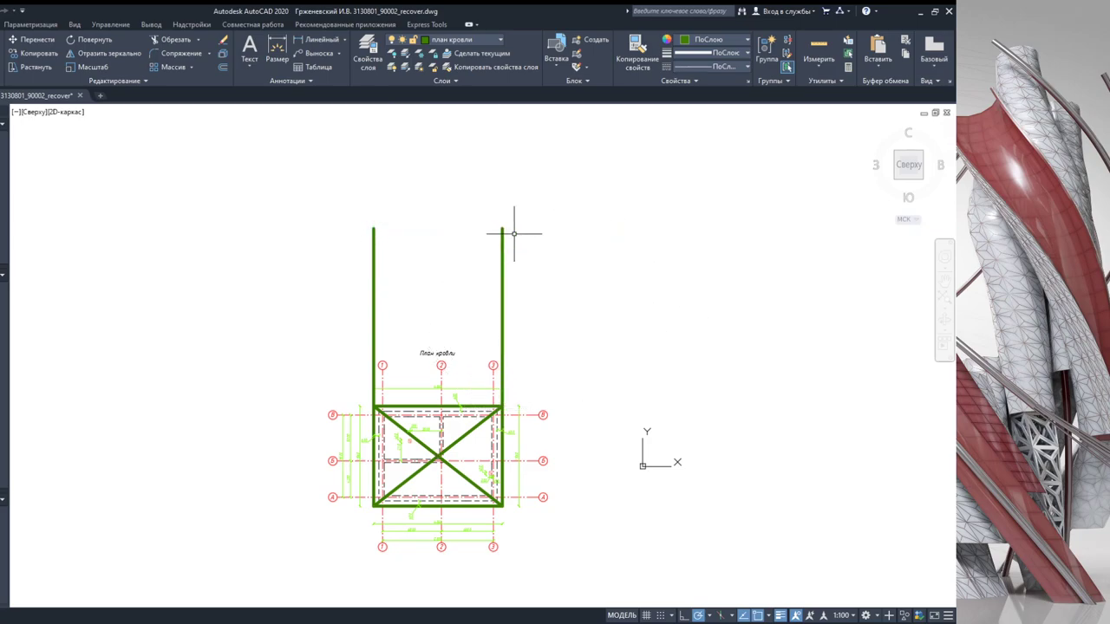
Step: Draw an upward-pointing viewing arrow with a vertical shaft below the roof plan
middle_click_drag(521, 535, 533, 417)
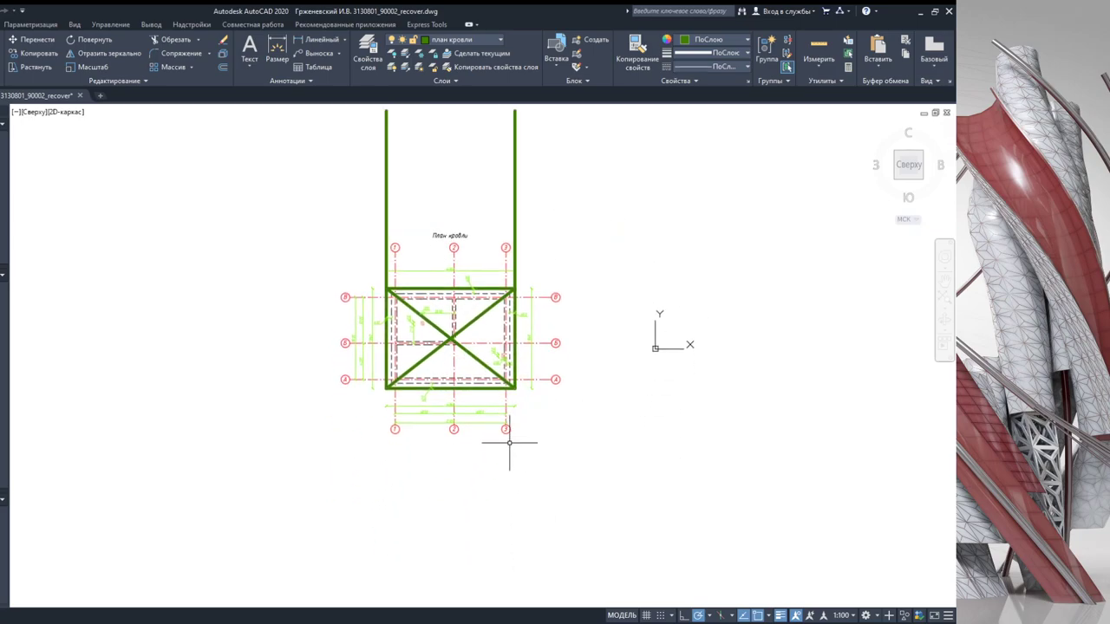
key("ctrl+v")
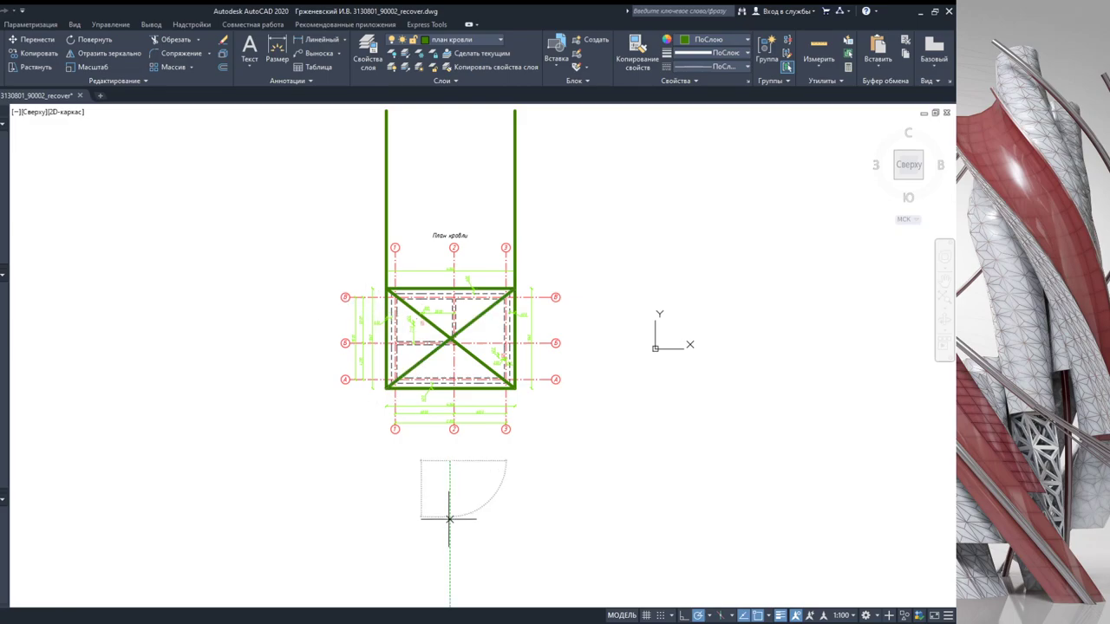
left_click(449, 518)
left_click(449, 460)
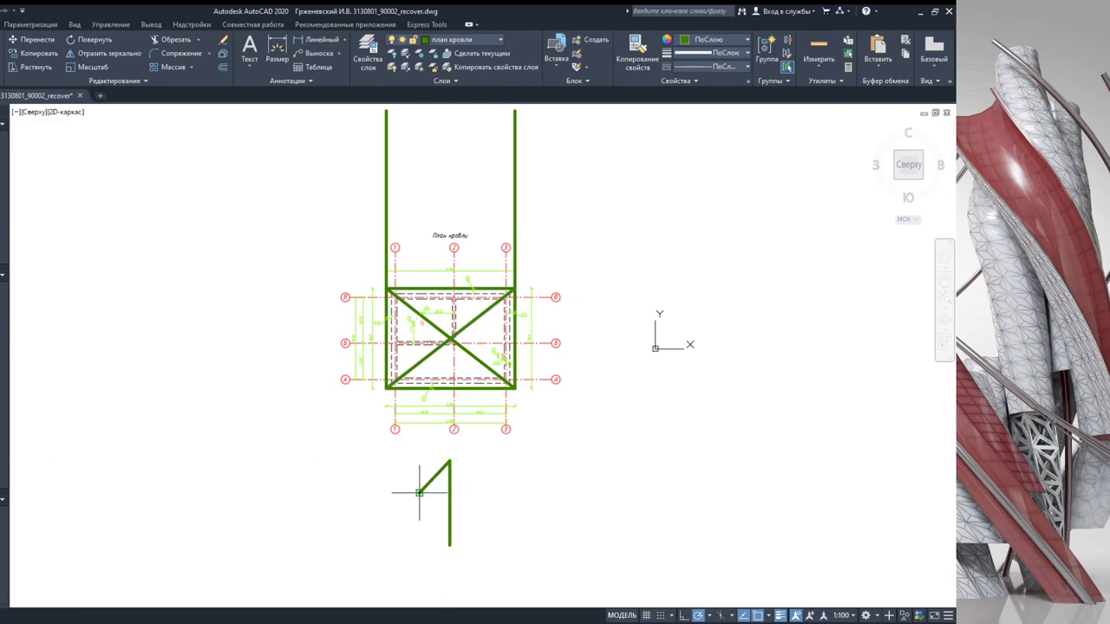
left_click(419, 492)
left_click(449, 461)
left_click(482, 491)
key("Return")
middle_click_drag(508, 414, 501, 459)
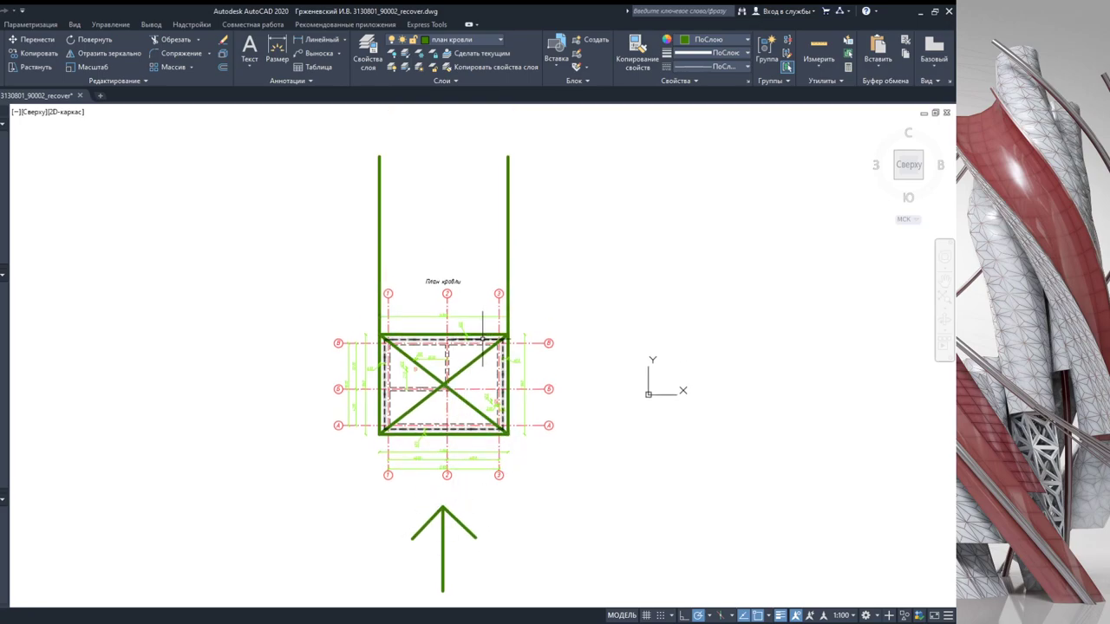
middle_click_drag(482, 338, 467, 381)
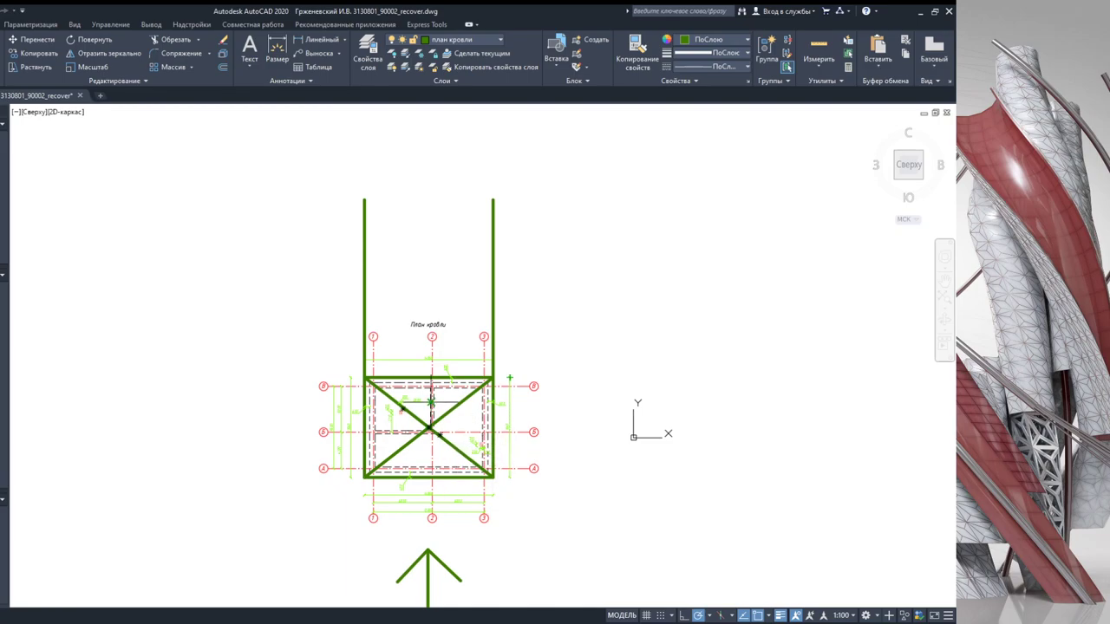
Step: Draw a vertical centre projection line up from the diagonals' crossing point
scroll(431, 402, "up", 4)
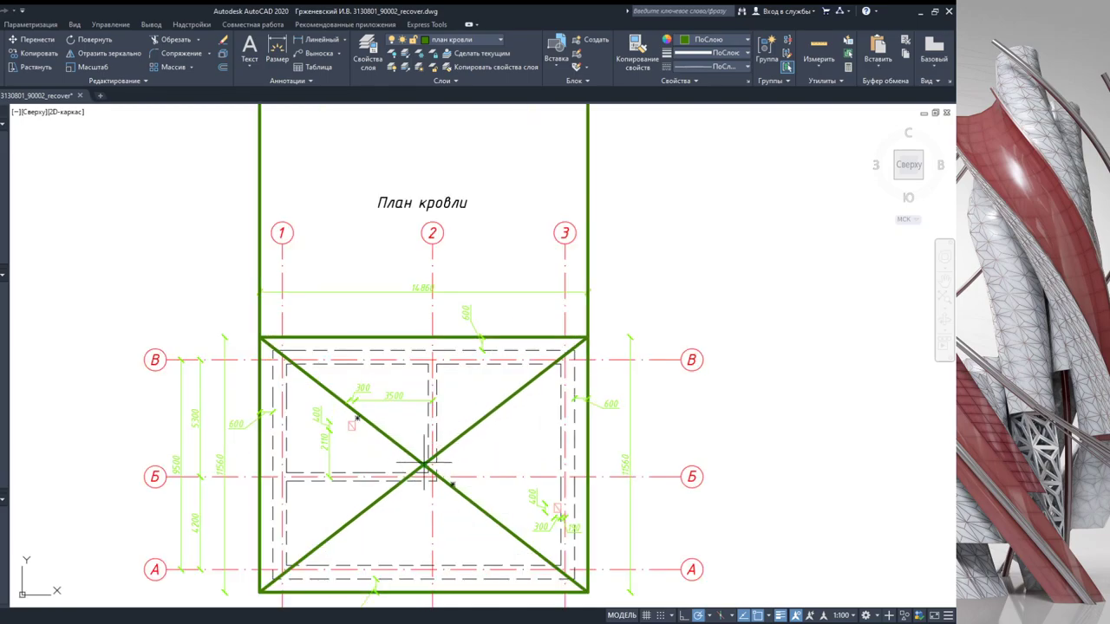
scroll(424, 466, "up", 3)
scroll(425, 173, "down", 5)
middle_click_drag(425, 180, 427, 415)
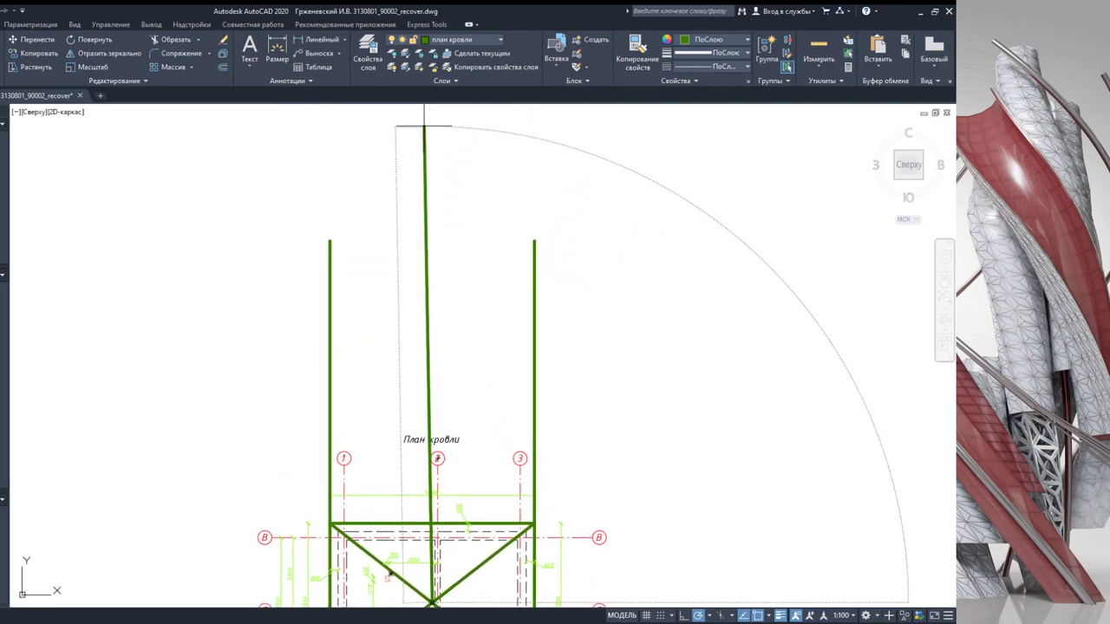
left_click(432, 128)
middle_click_drag(466, 218, 456, 225)
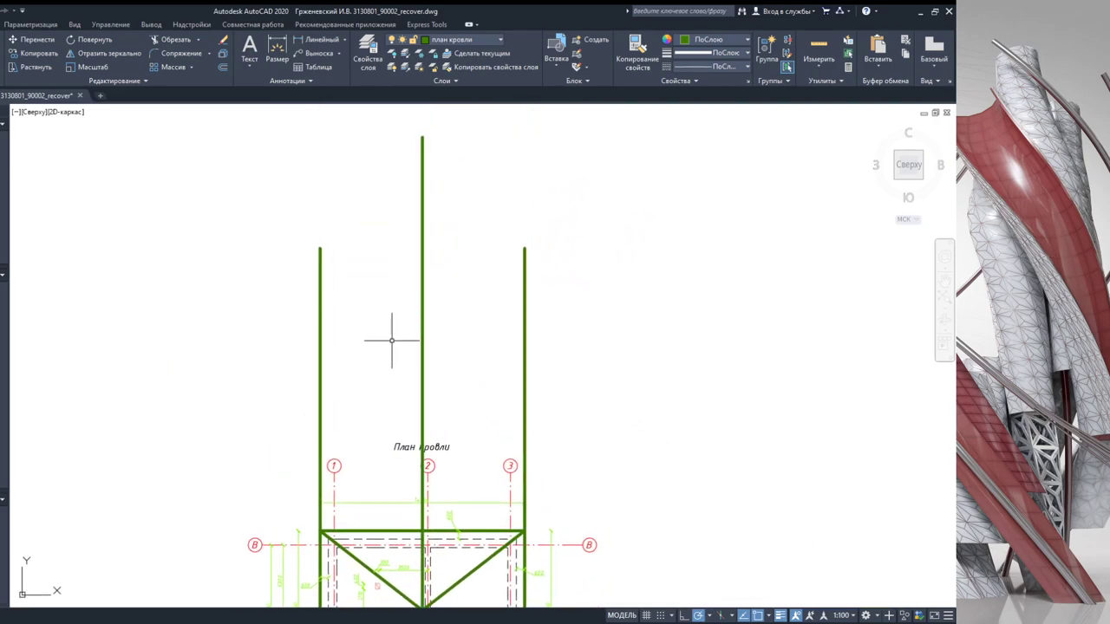
Step: Draw a horizontal base line joining the left and right projection lines
left_click(321, 272)
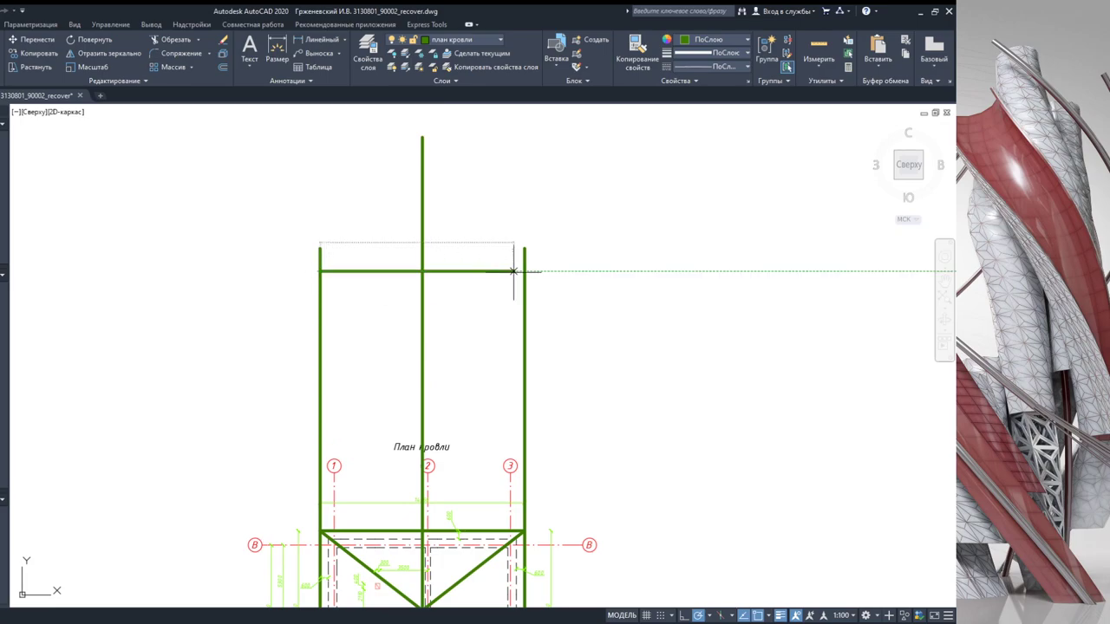
left_click(513, 272)
key("Escape")
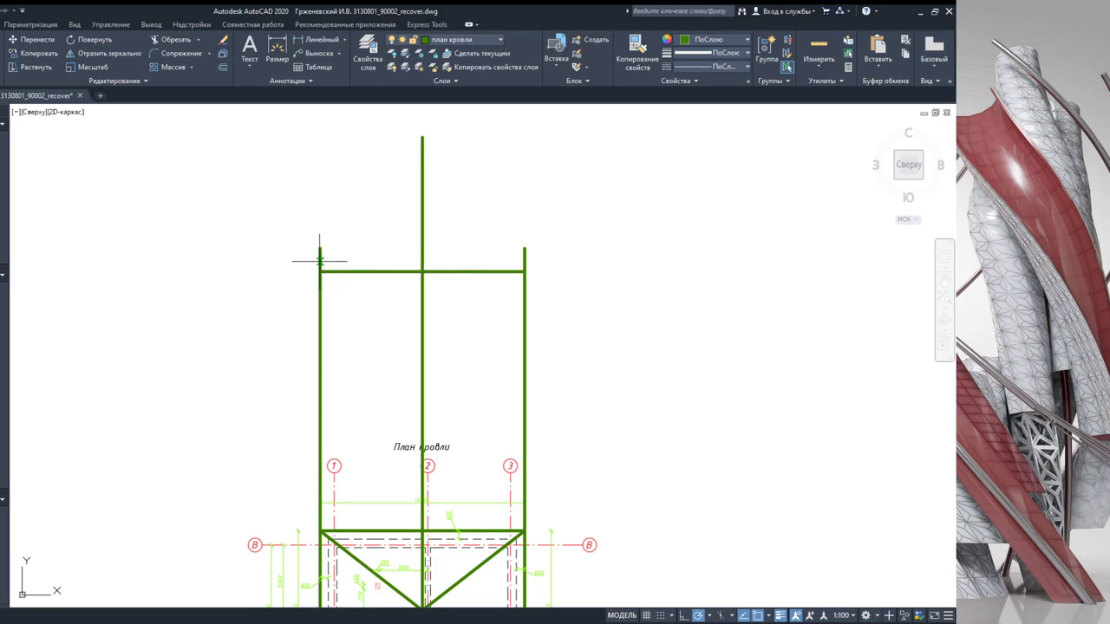
scroll(319, 260, "up", 4)
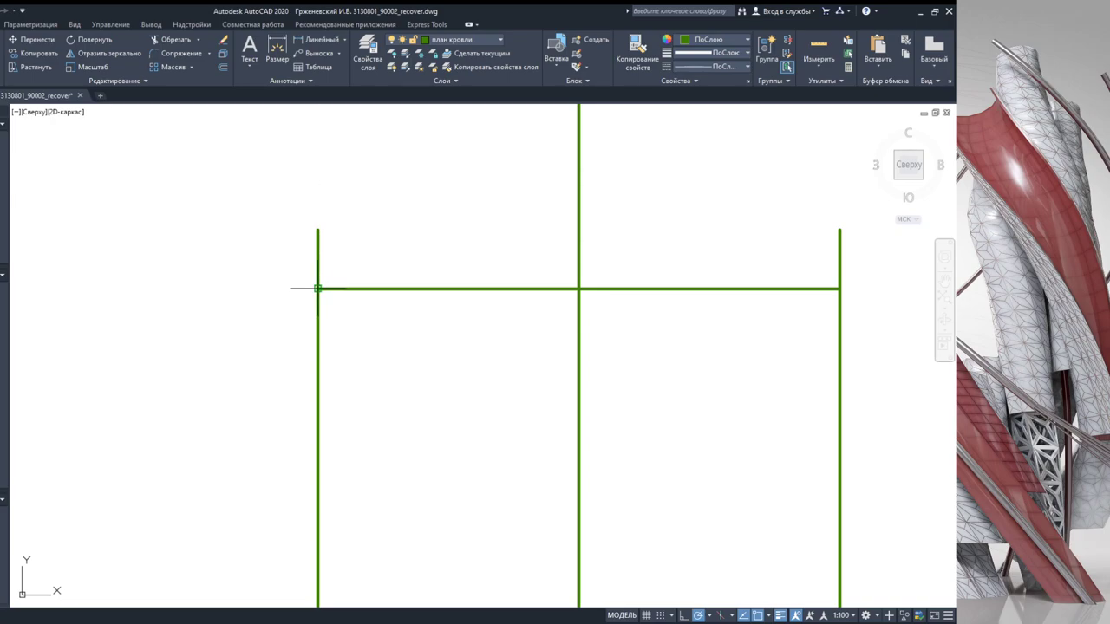
left_click(317, 260)
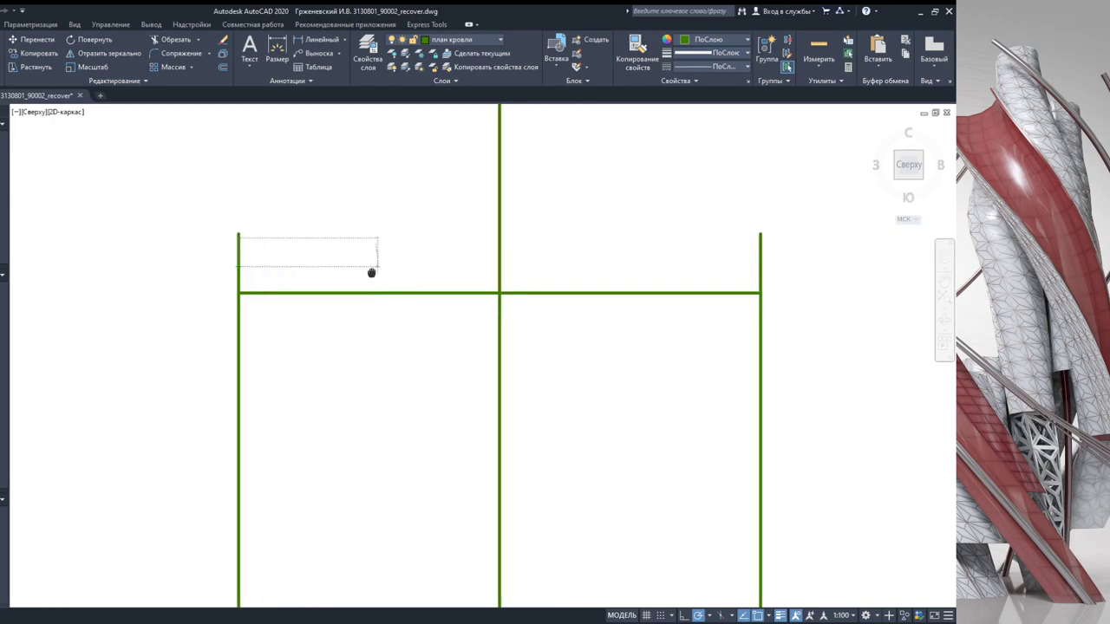
middle_click_drag(373, 273, 312, 272)
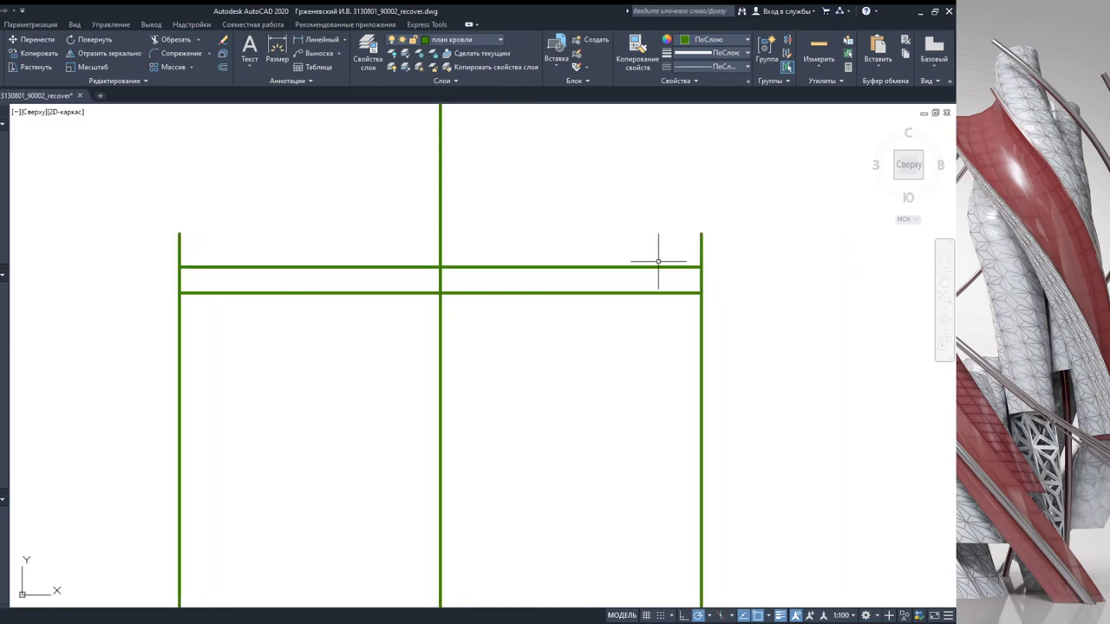
scroll(477, 287, "up", 1)
scroll(454, 292, "down", 1)
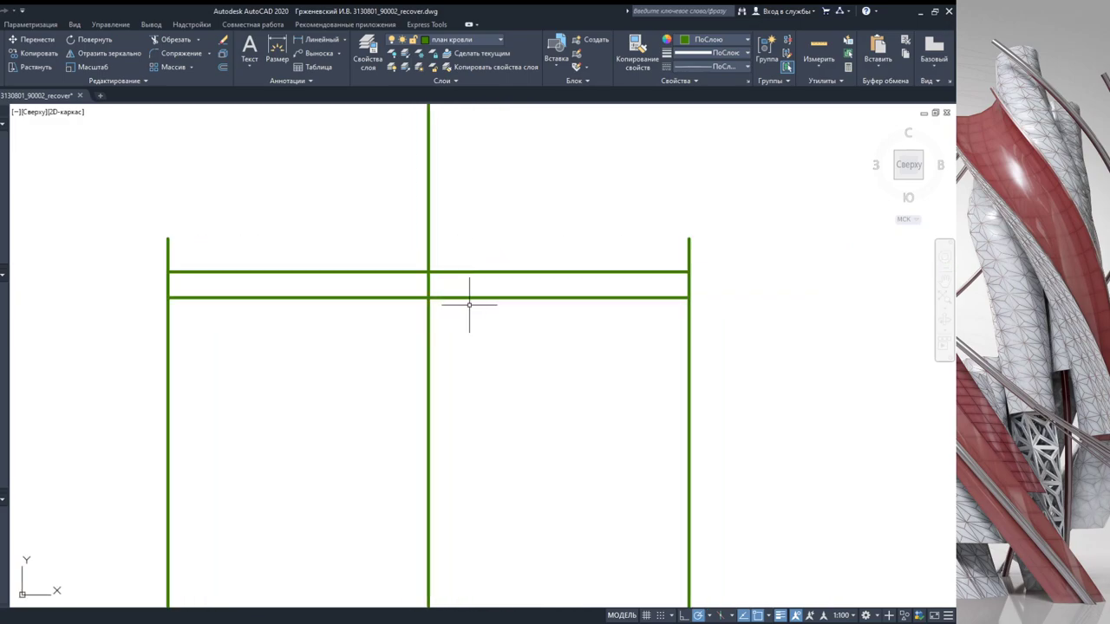
scroll(471, 299, "down", 2)
scroll(481, 278, "down", 2)
middle_click_drag(487, 267, 469, 146)
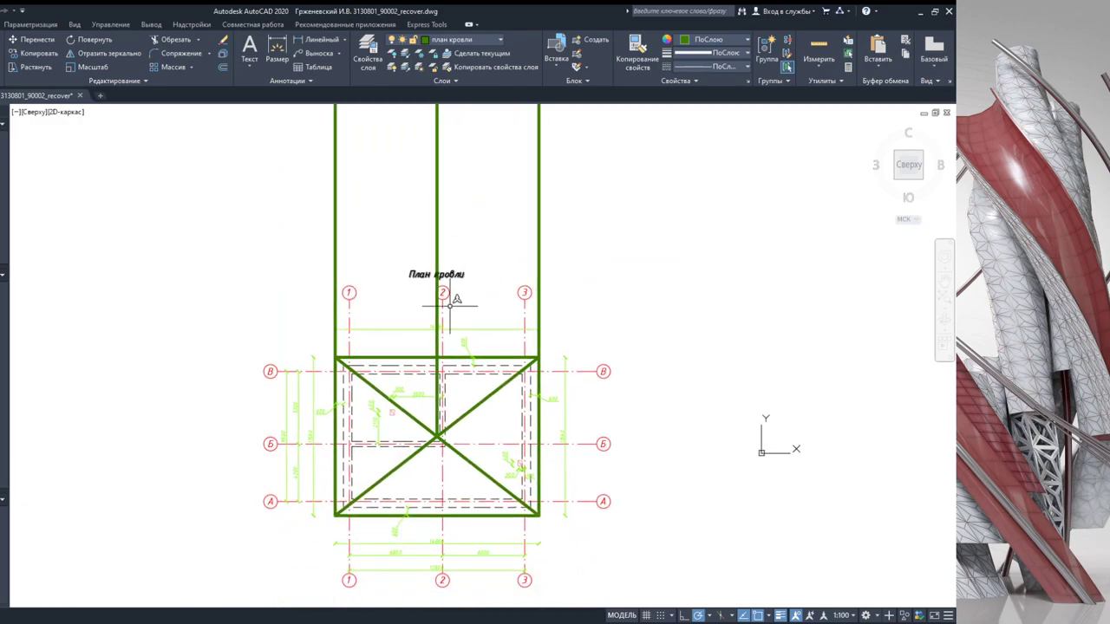
left_click(326, 512)
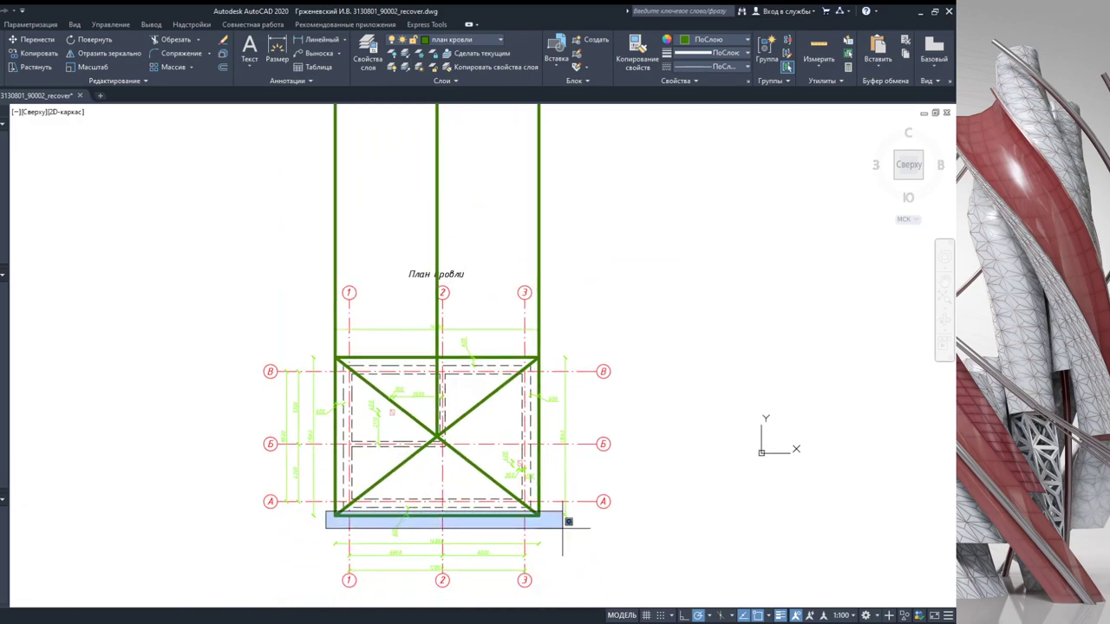
middle_click_drag(573, 522, 565, 404)
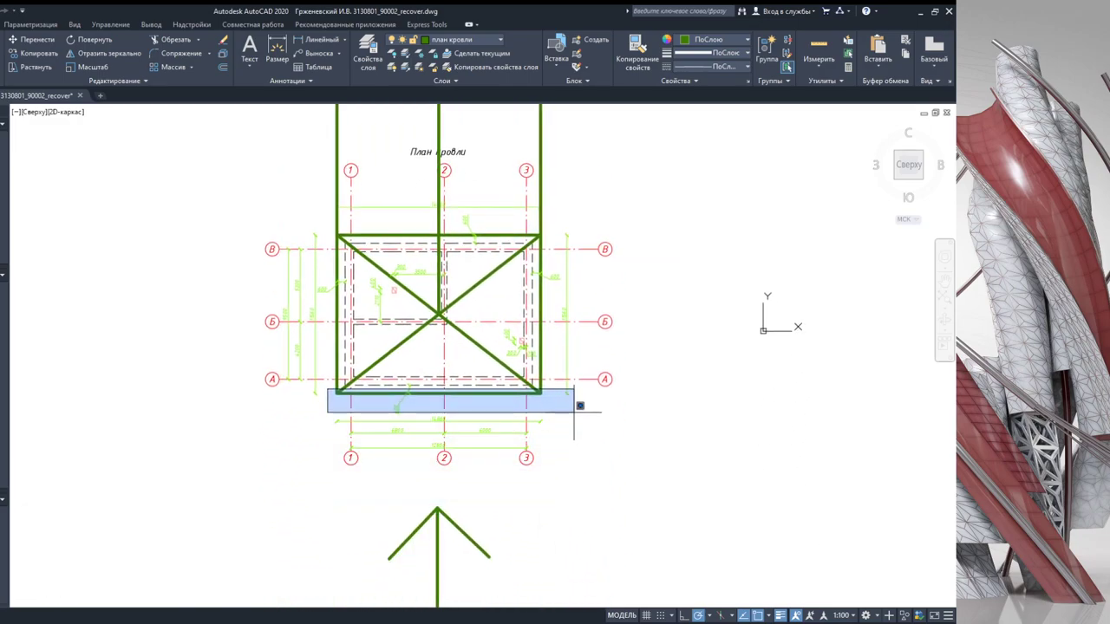
left_click(578, 392)
mouse_move(490, 108)
middle_mouse_down()
mouse_move(485, 298)
mouse_move(449, 375)
mouse_move(449, 288)
middle_mouse_up()
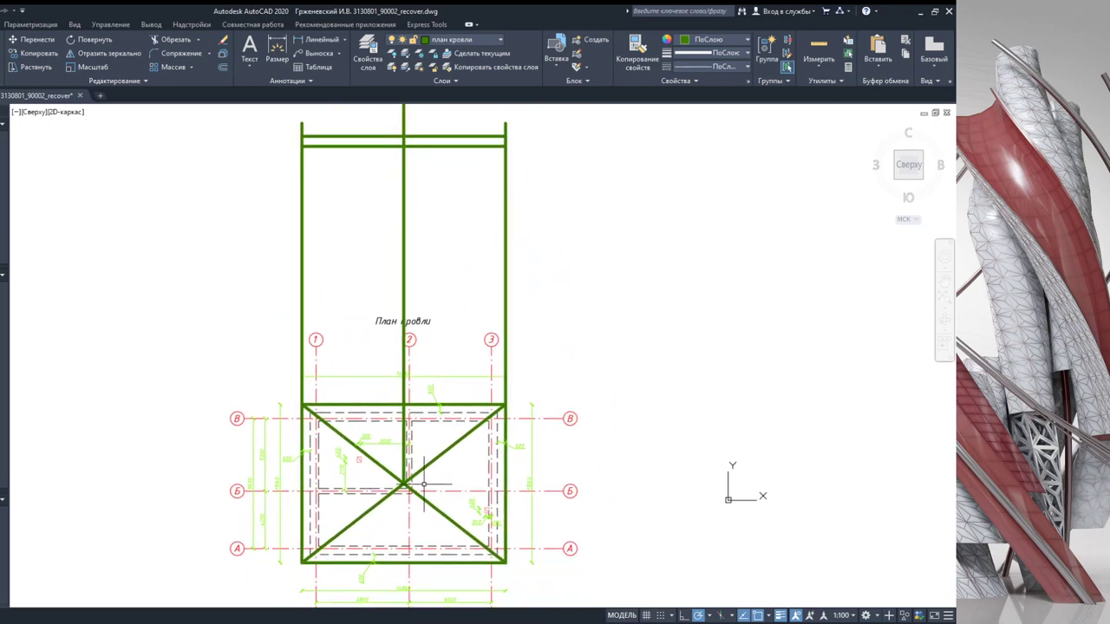
scroll(387, 468, "up", 3)
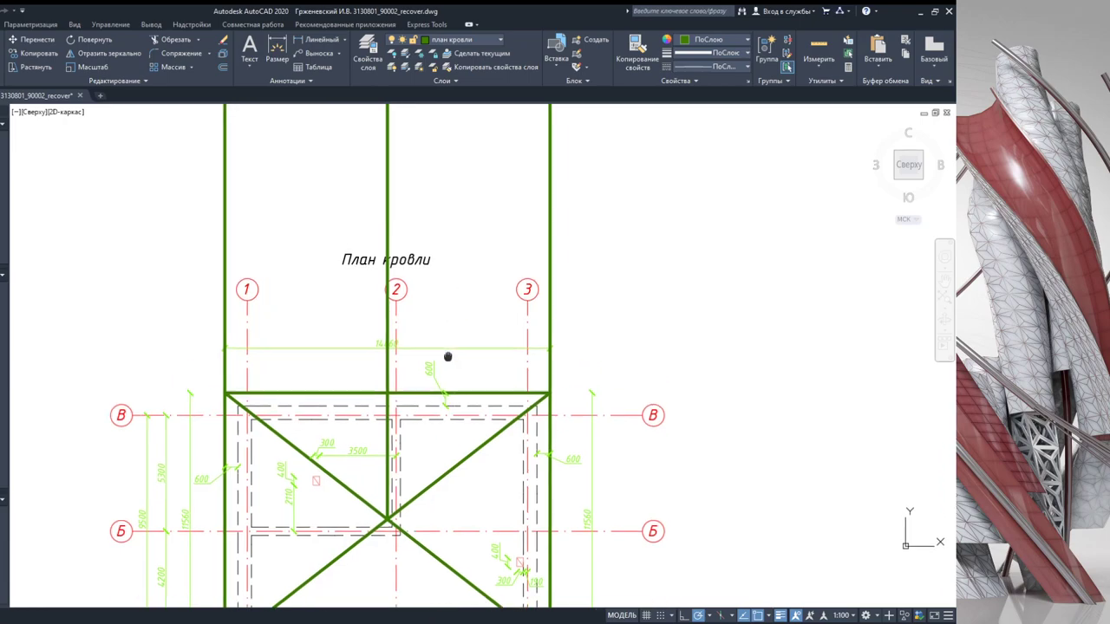
scroll(442, 381, "down", 3)
middle_click_drag(427, 425, 410, 316)
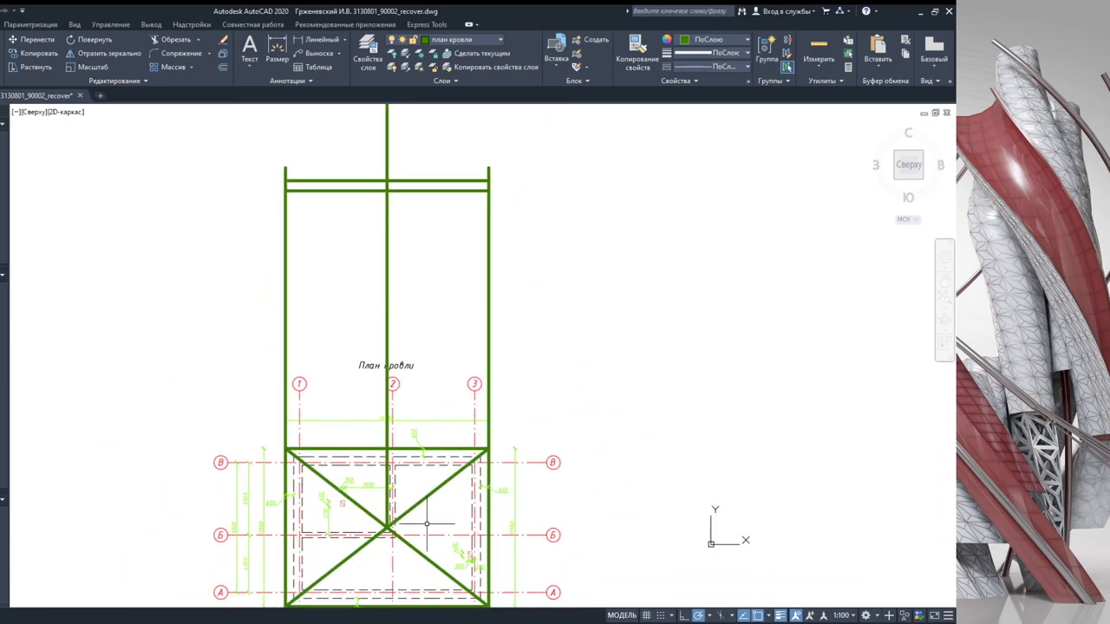
middle_click_drag(417, 521, 399, 495)
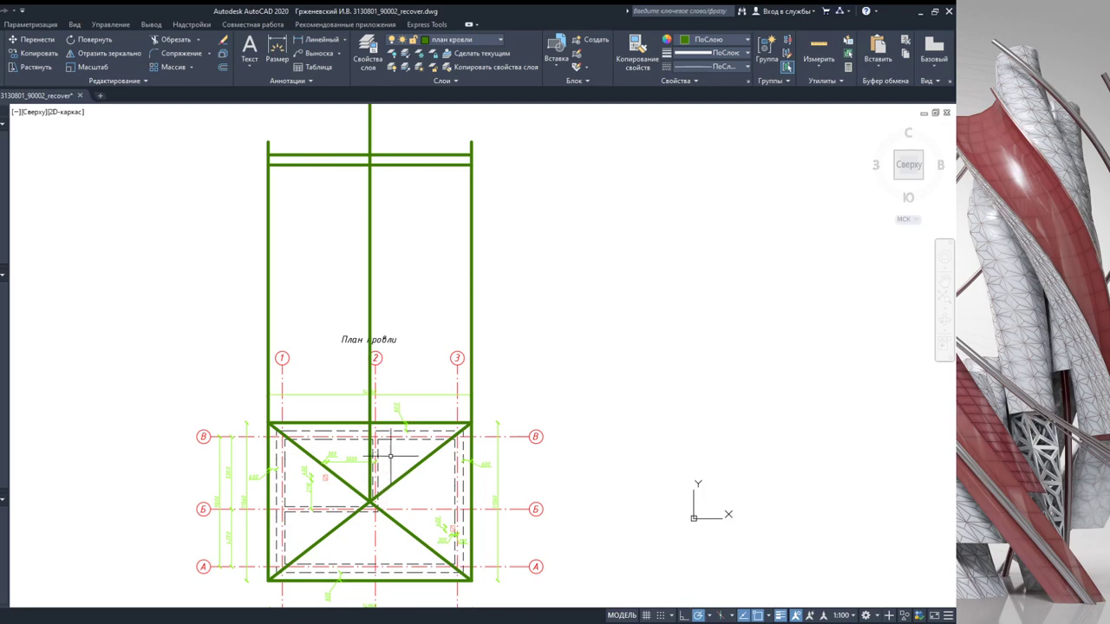
middle_click_drag(387, 384, 379, 557)
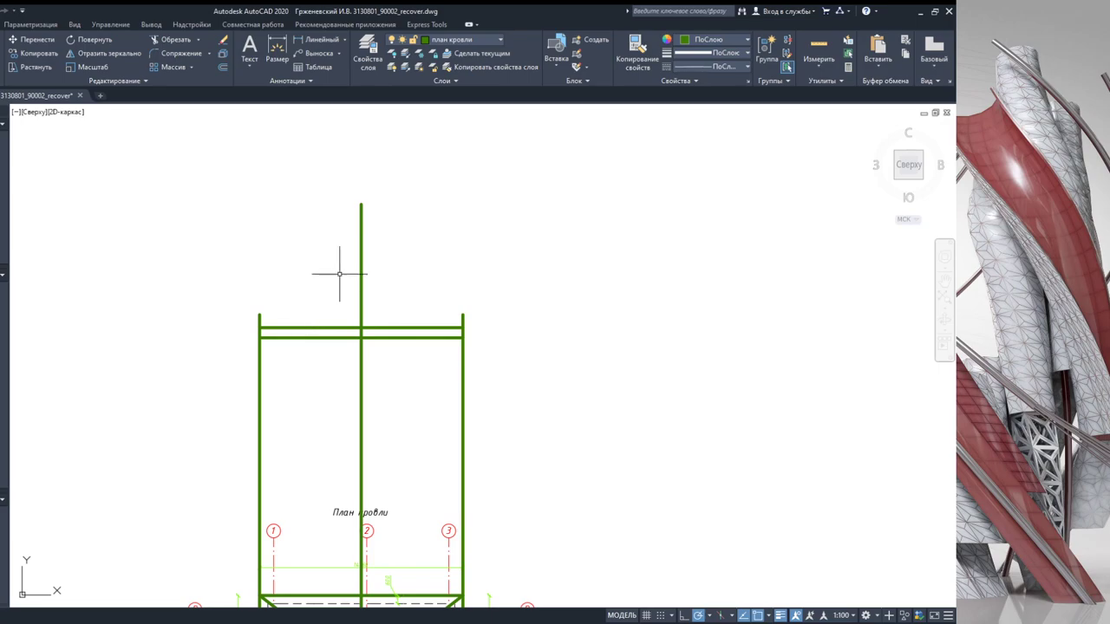
left_click(337, 198)
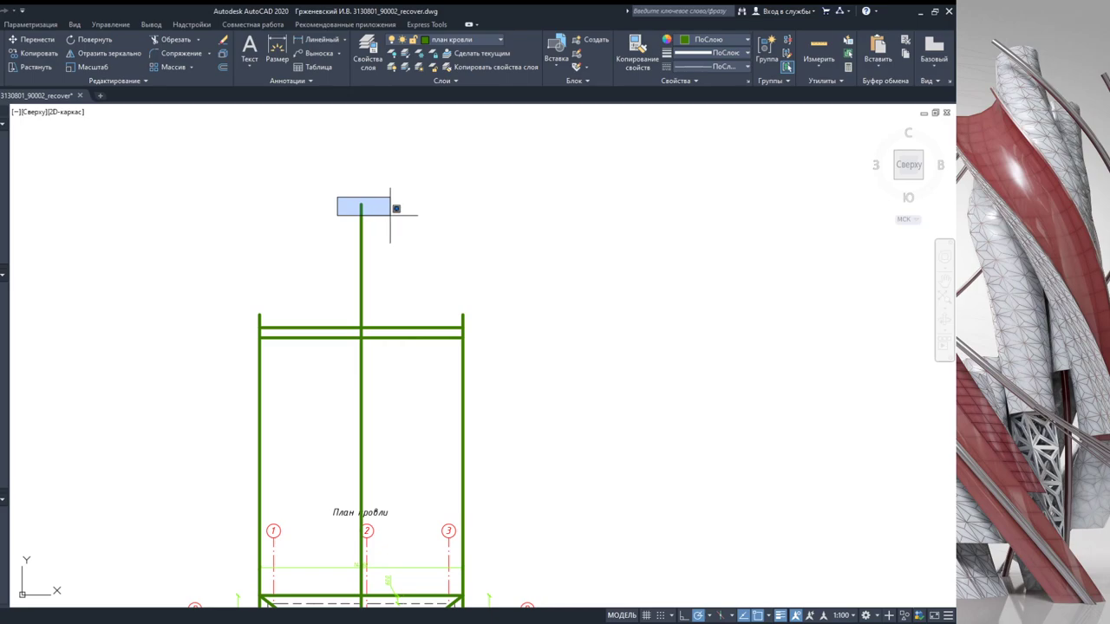
left_click(390, 215)
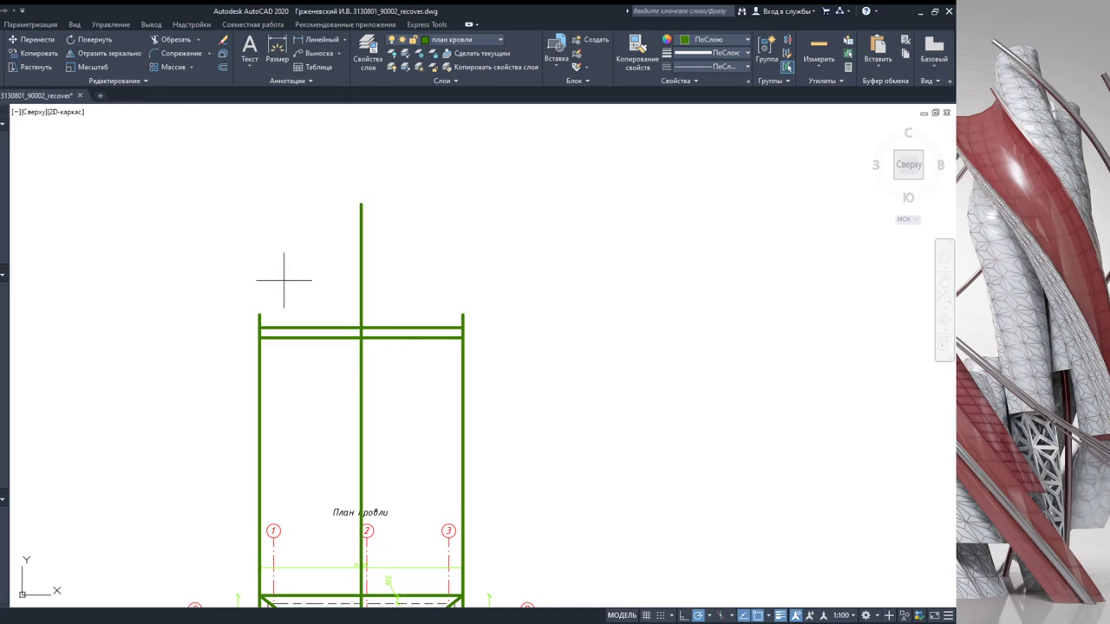
scroll(338, 351, "down", 2)
scroll(364, 419, "up", 2)
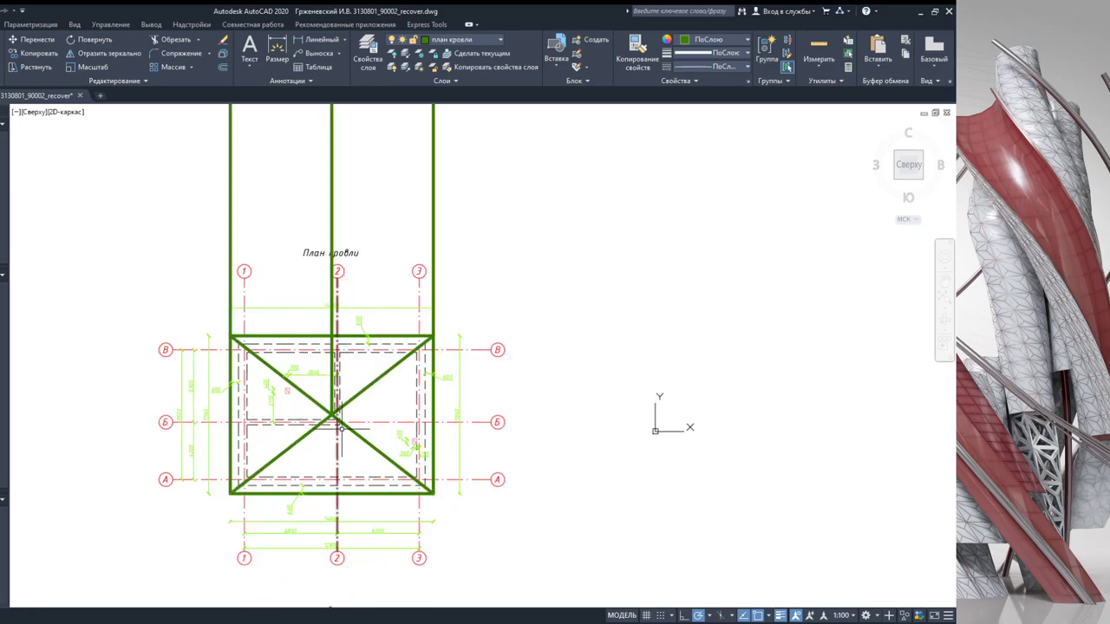
middle_click_drag(373, 415, 372, 475)
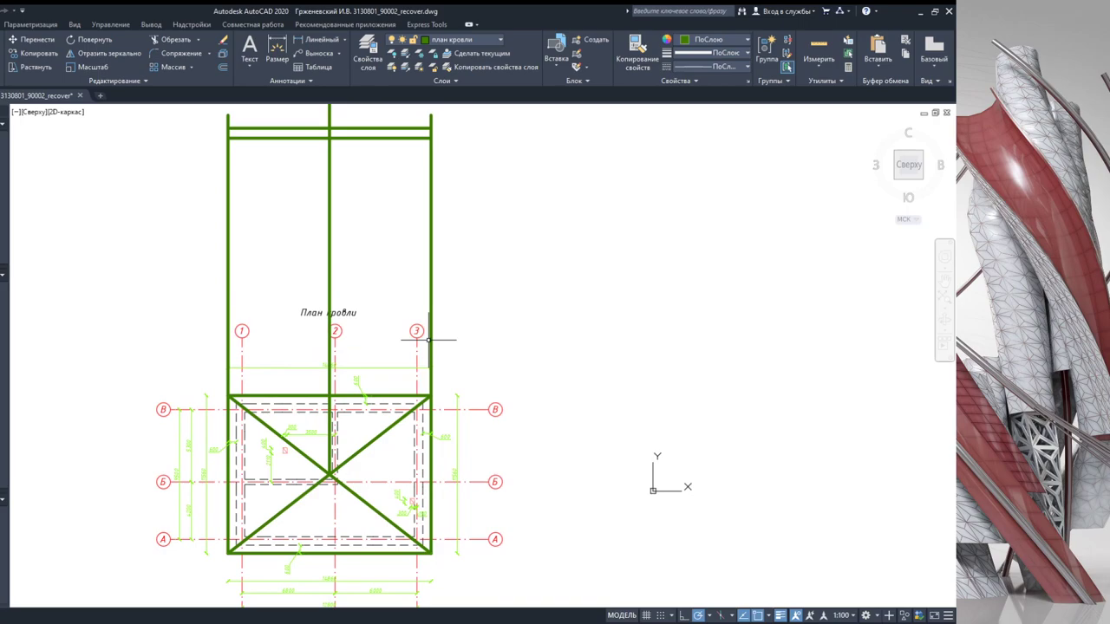
middle_click_drag(428, 339, 408, 437)
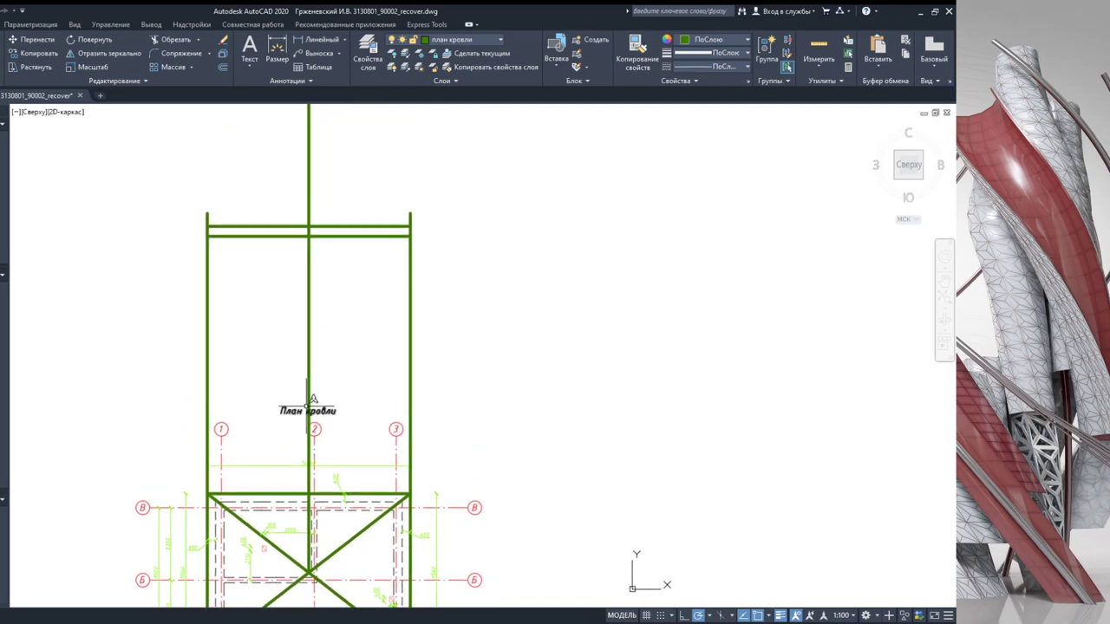
Step: Draw a sloped rafter line from the top-left frame corner to the central axis
left_click(210, 231)
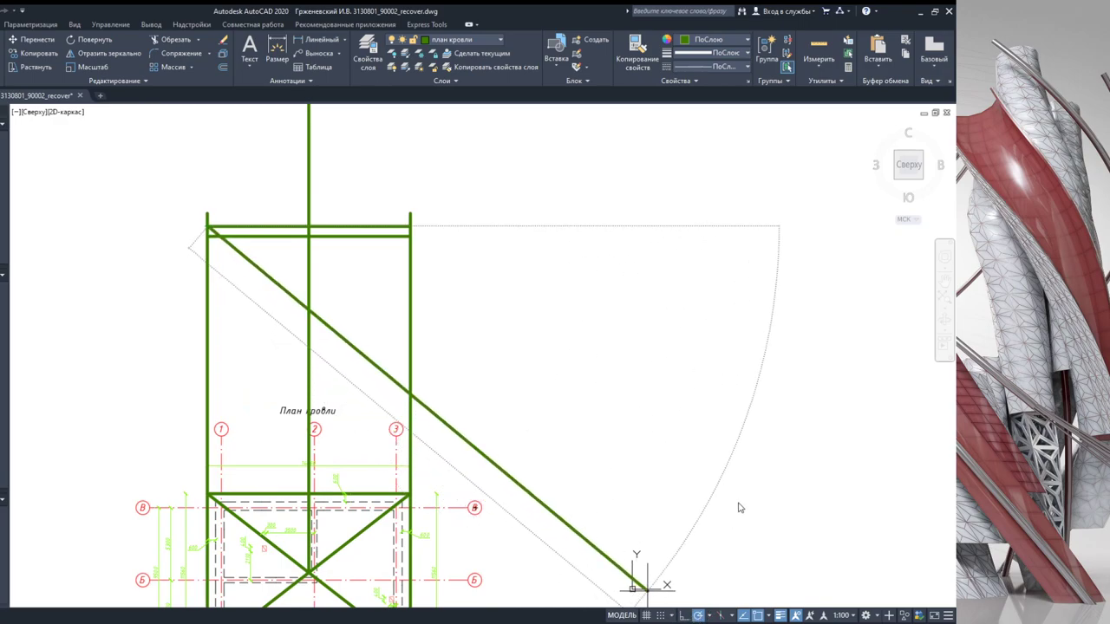
middle_click_drag(373, 178, 422, 306)
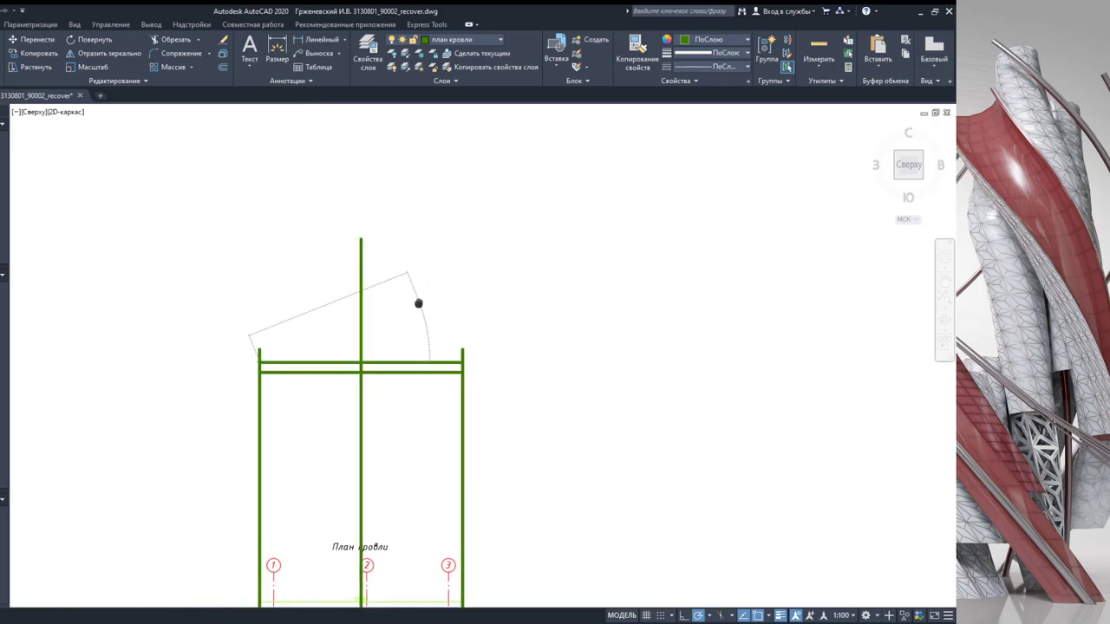
left_click(371, 249)
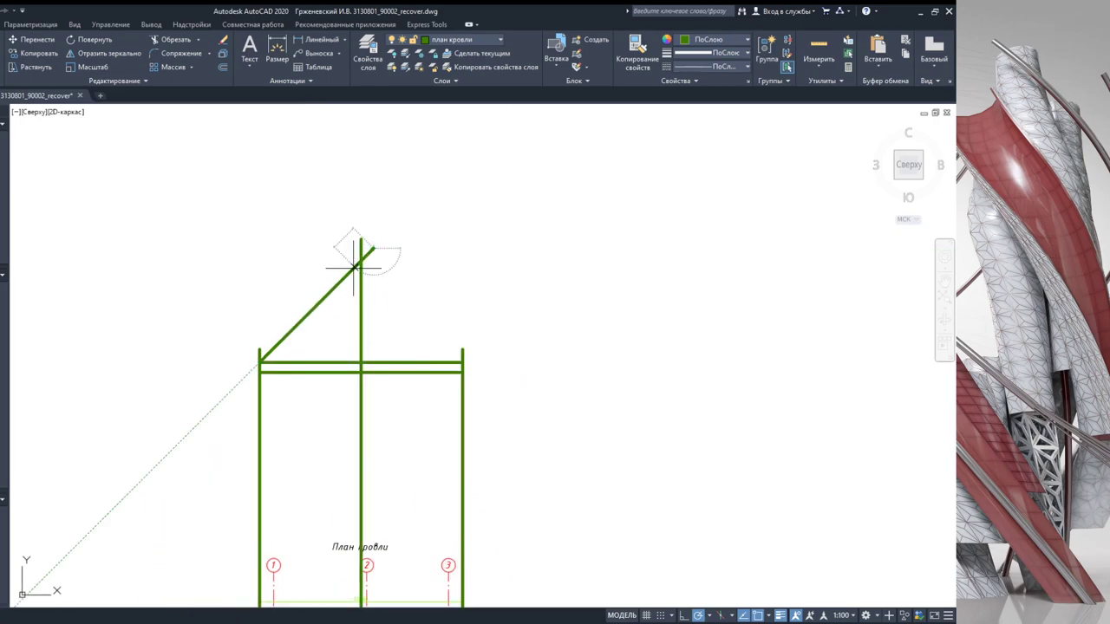
key("Escape")
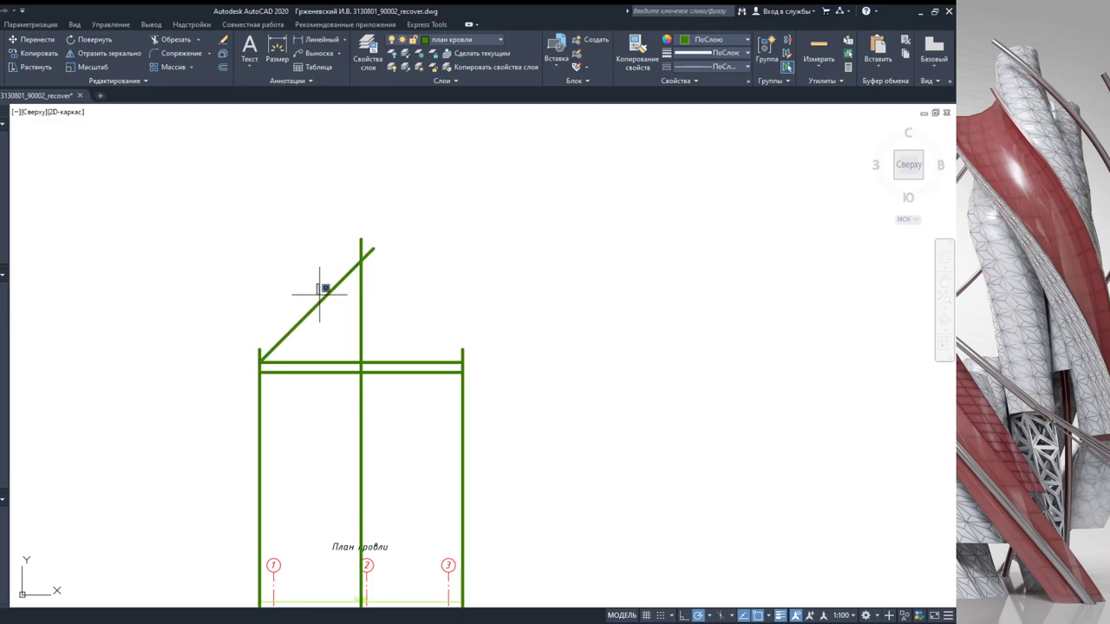
Step: Mirror the rafter about the central axis, keeping the original line
left_click(324, 304)
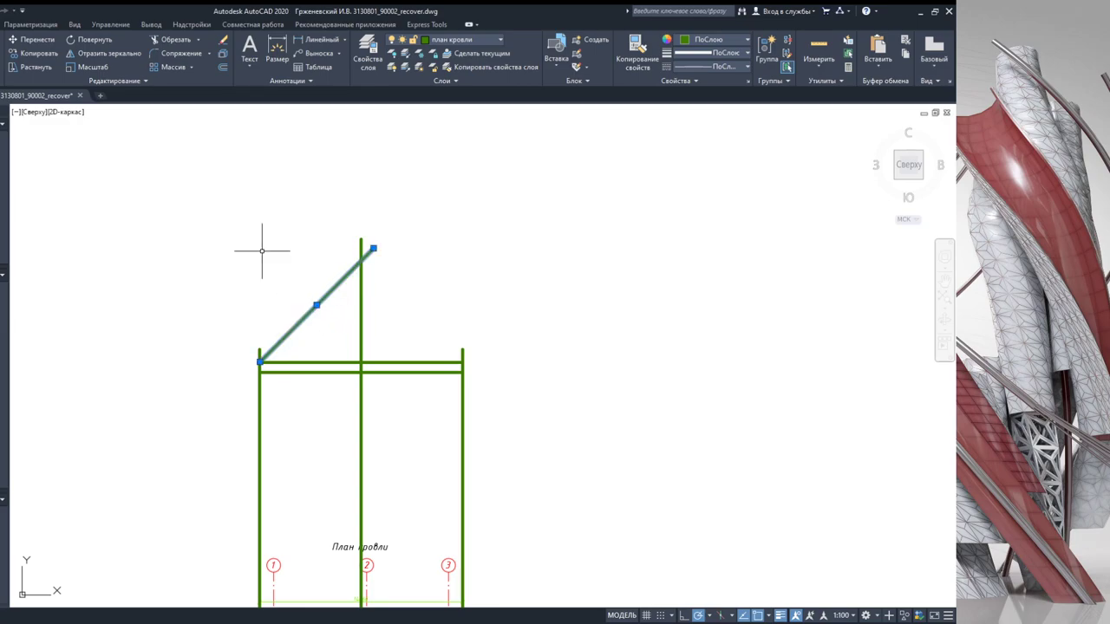
left_click(93, 68)
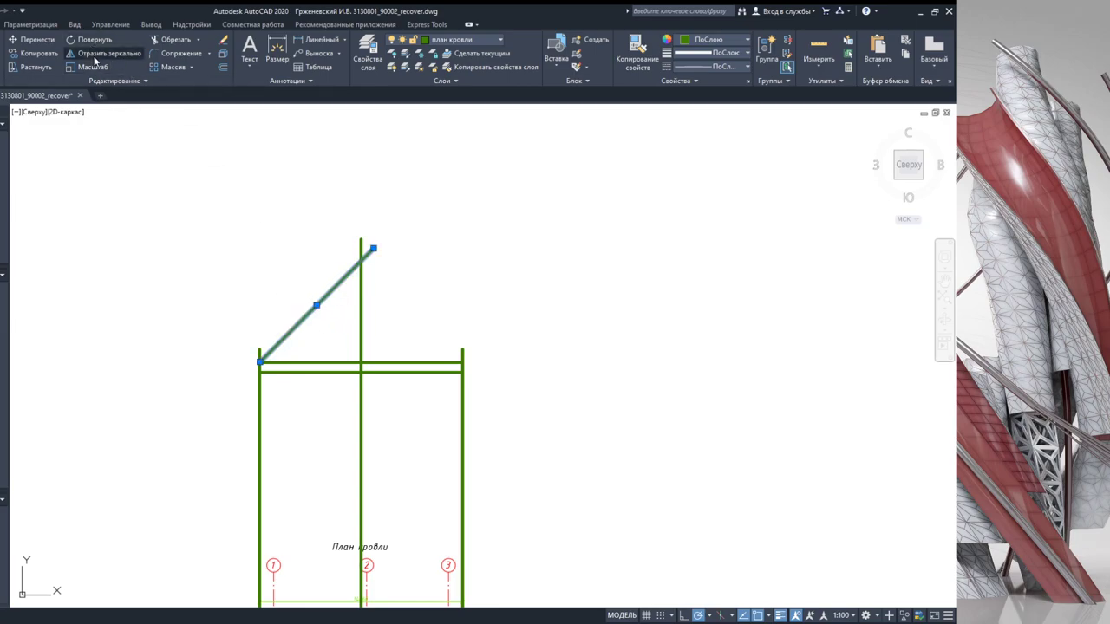
left_click(360, 247)
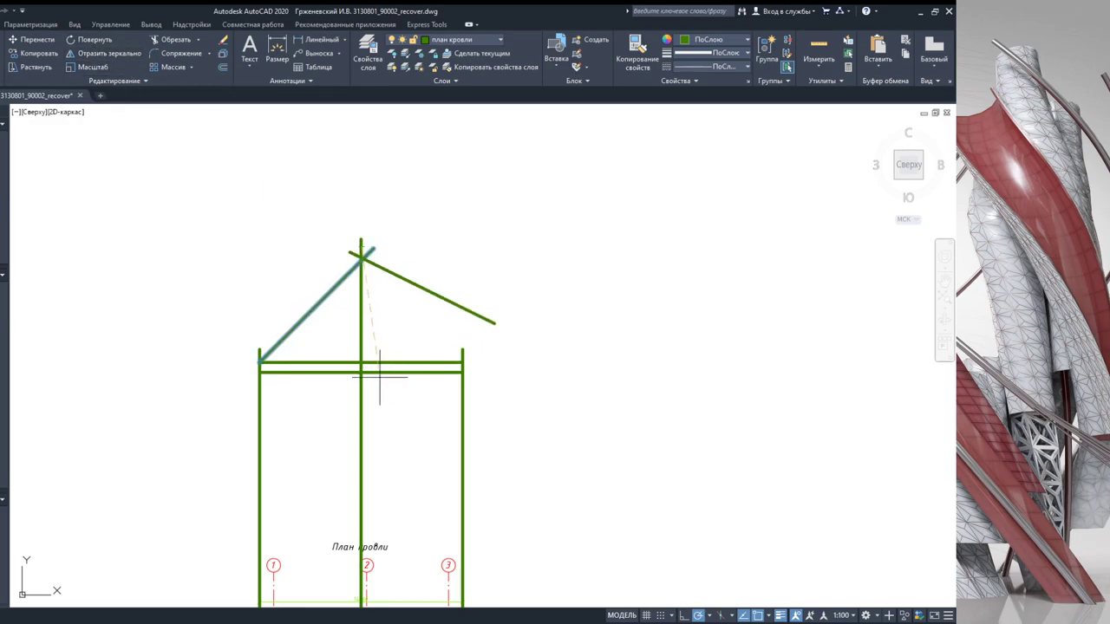
left_click(366, 473)
key("Return")
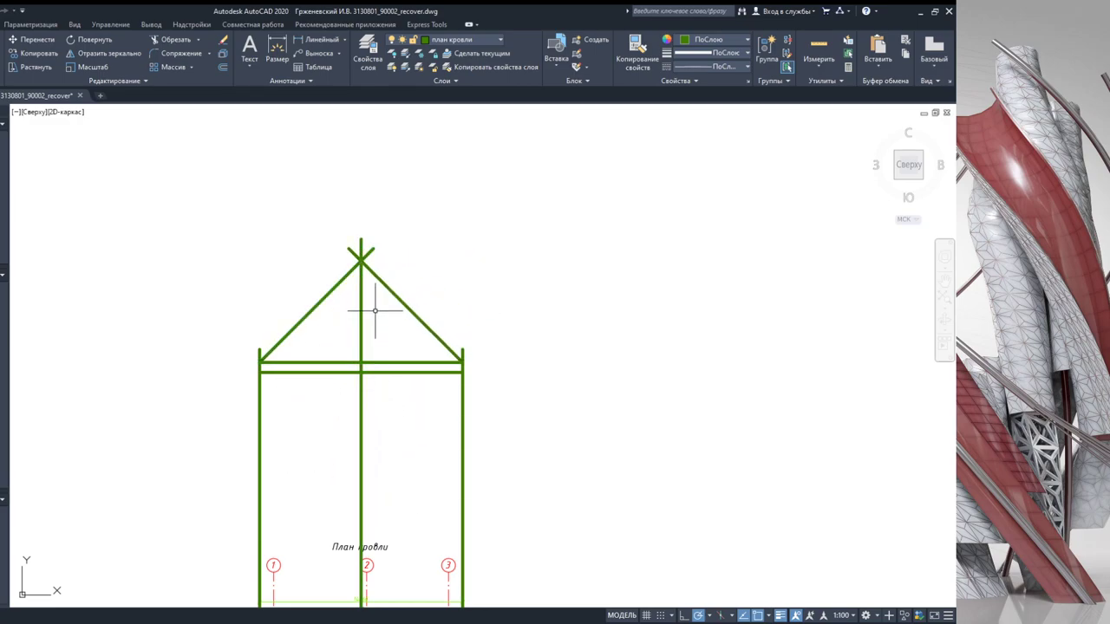
Step: Trim the rafter ends overshooting the apex on the central axis
left_click_drag(438, 299, 329, 214)
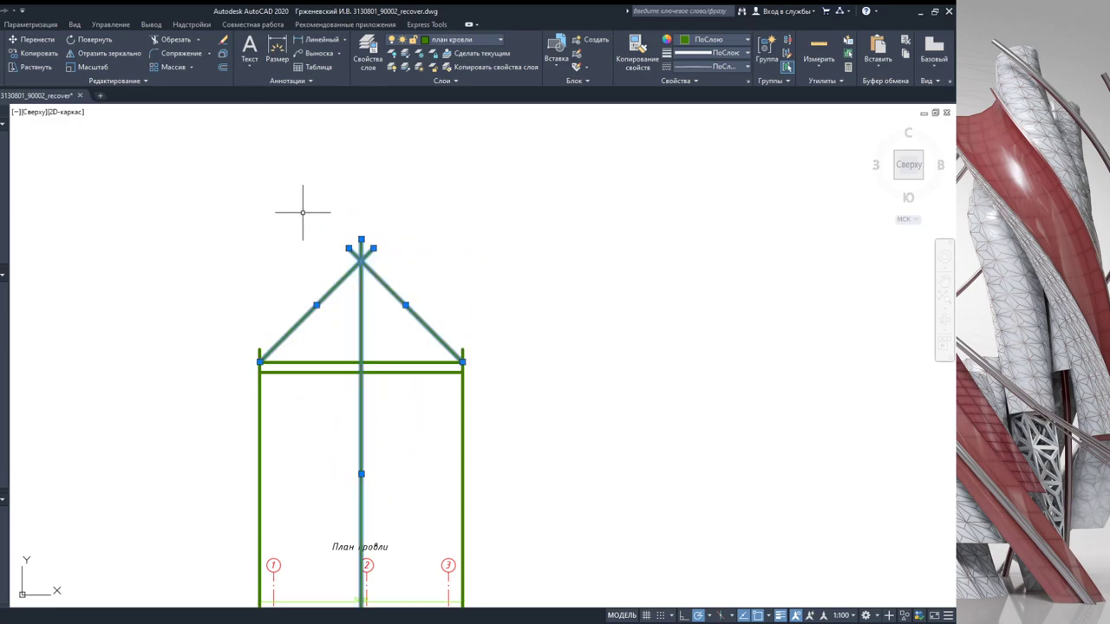
left_click(164, 40)
left_click(405, 253)
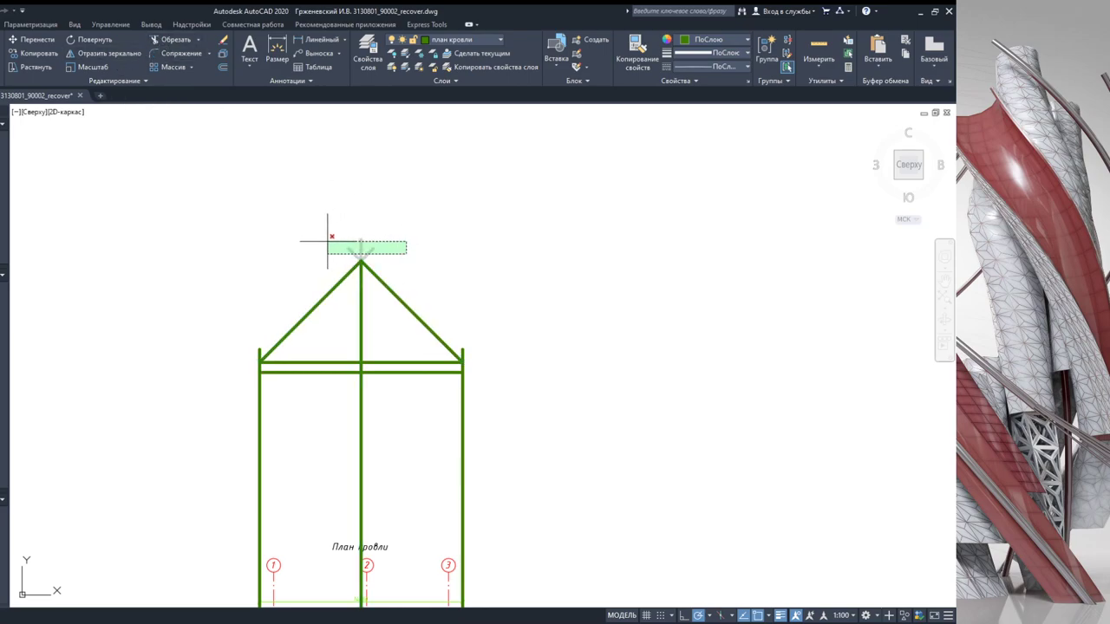
left_click(330, 241)
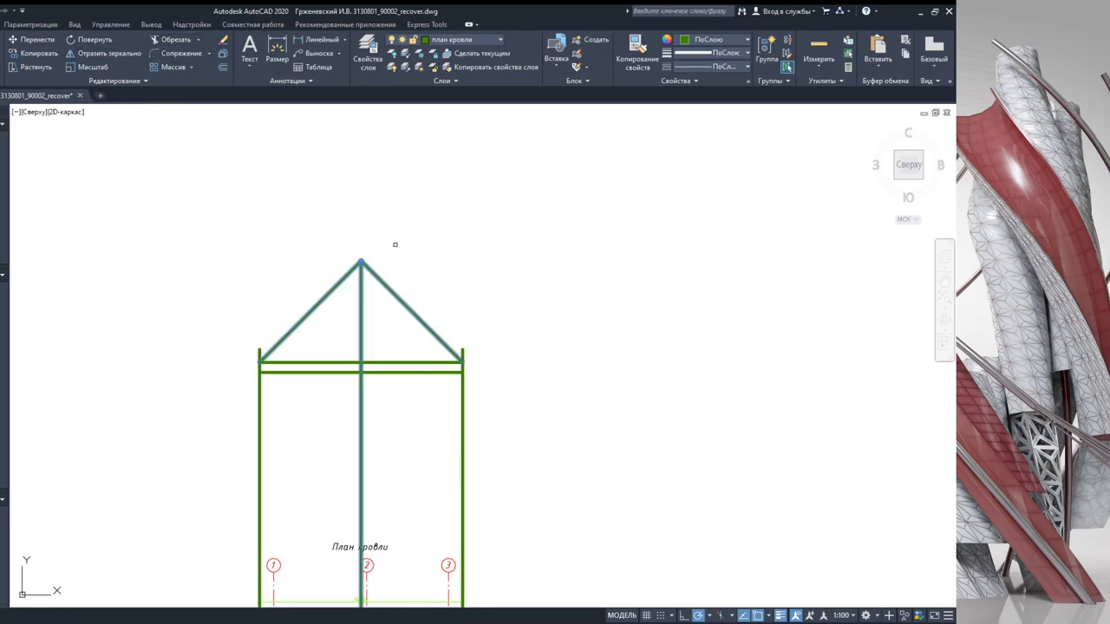
left_click(550, 478)
left_click(241, 301)
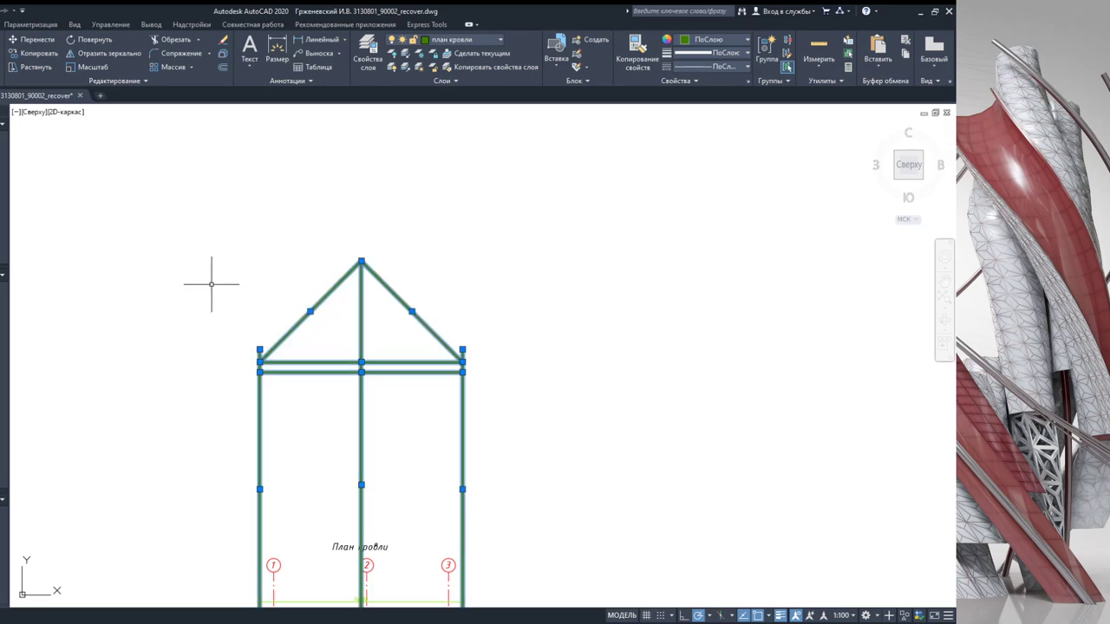
Step: Trim away the vertical post lines below the gable's base beam
left_click(164, 40)
mouse_move(495, 404)
left_mouse_down()
mouse_move(393, 418)
mouse_move(231, 406)
left_mouse_up()
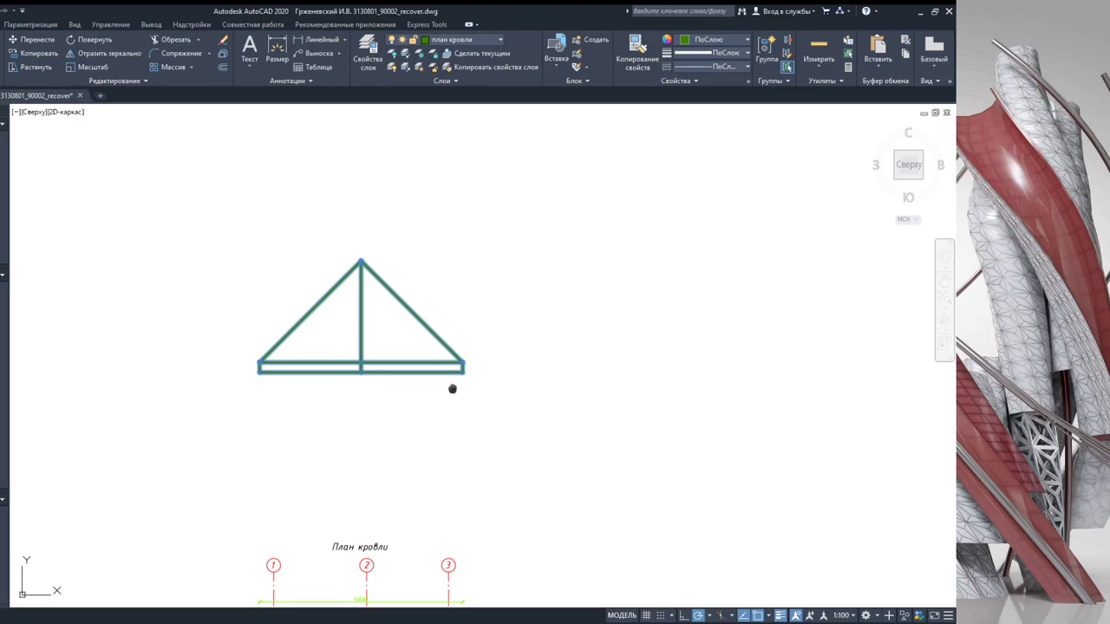
middle_click_drag(452, 389, 455, 369)
scroll(380, 350, "up", 4)
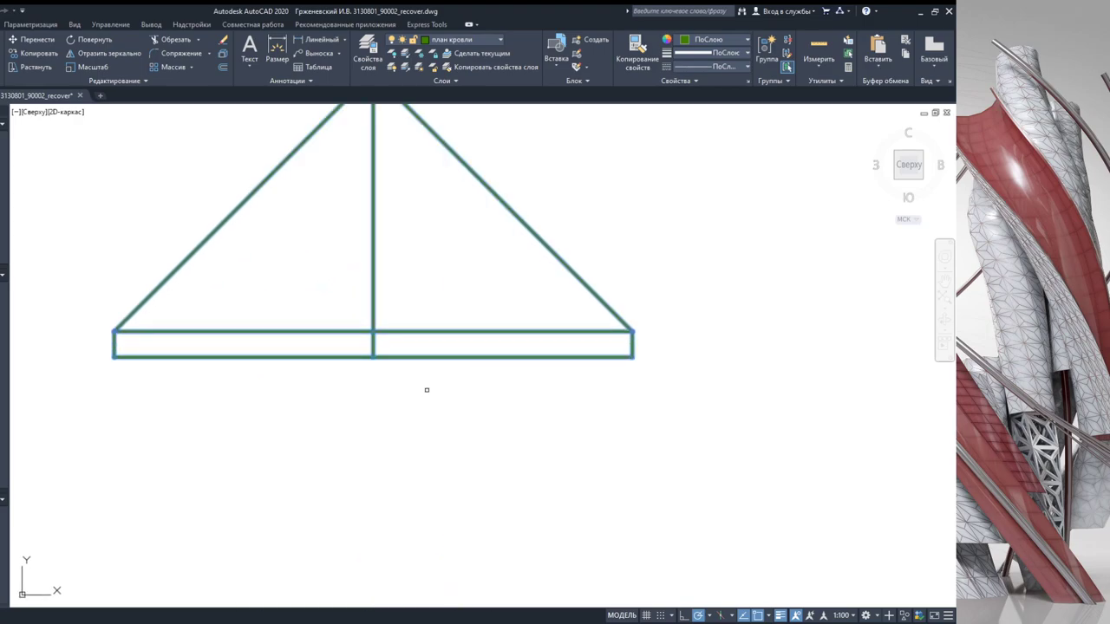
scroll(419, 388, "down", 2)
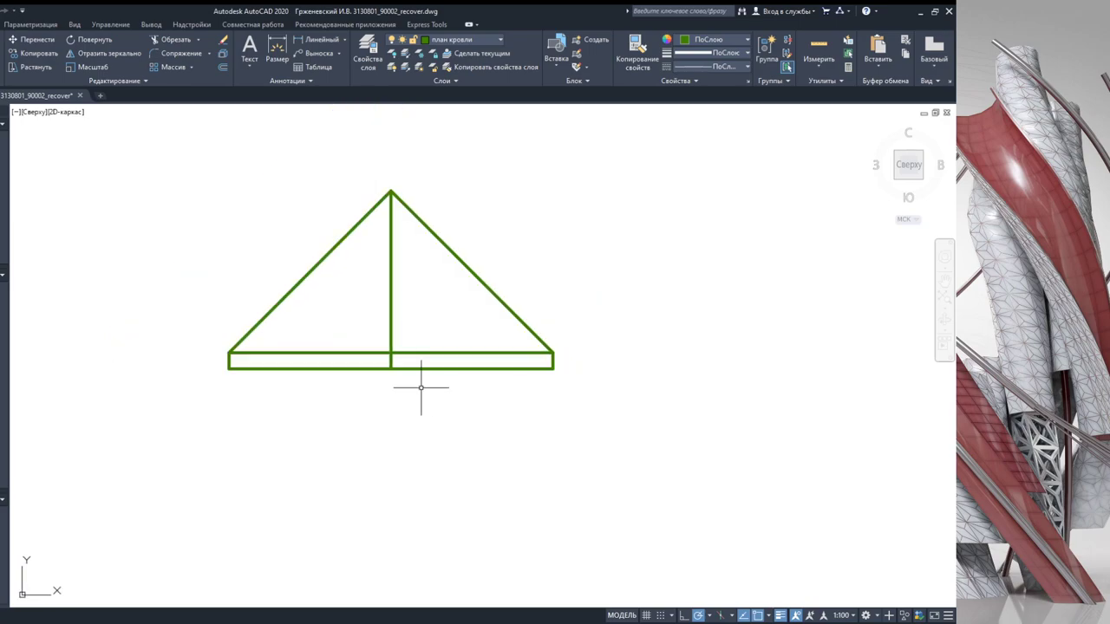
scroll(461, 395, "down", 4)
middle_click_drag(470, 384, 476, 317)
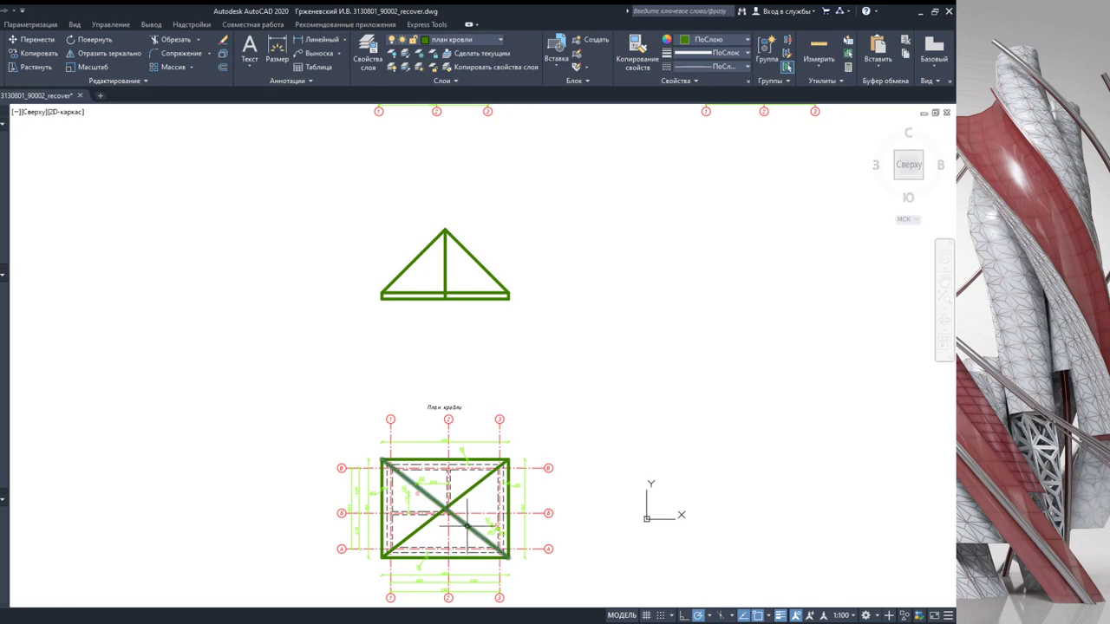
Step: Delete the vertical centre line inside the gable triangle above the roof plan
scroll(484, 503, "up", 2)
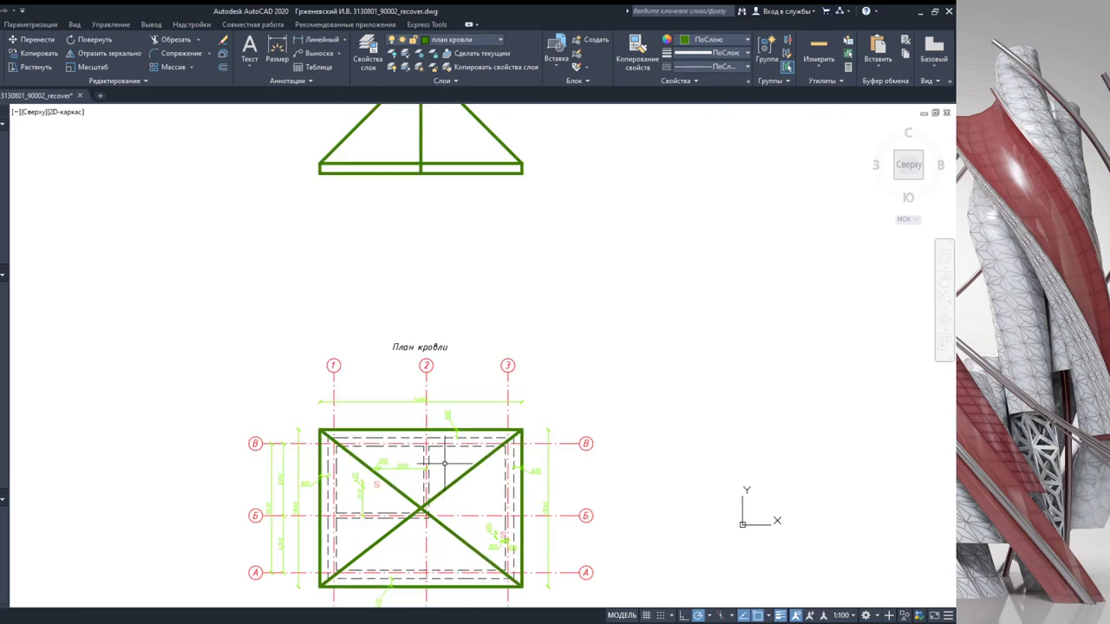
left_click(443, 461)
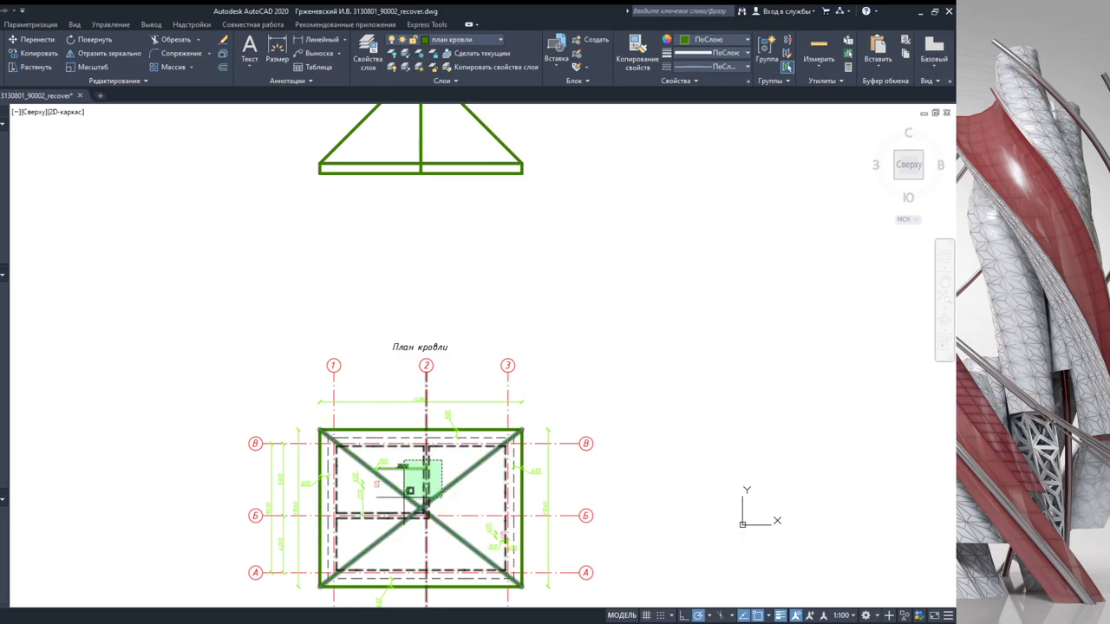
key("Escape")
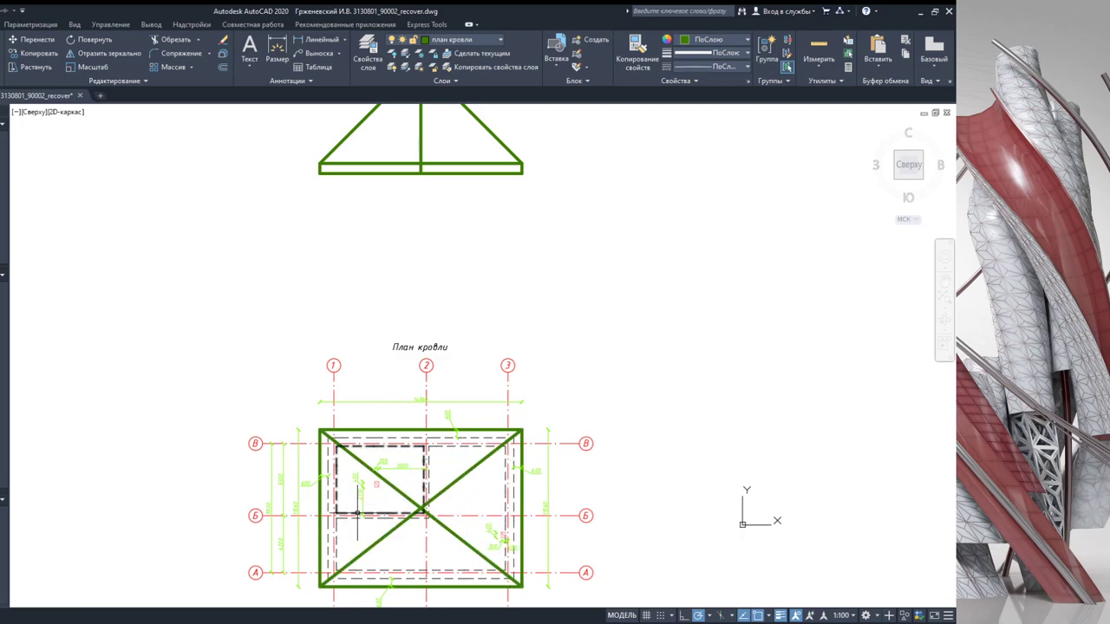
middle_click_drag(356, 513, 378, 429)
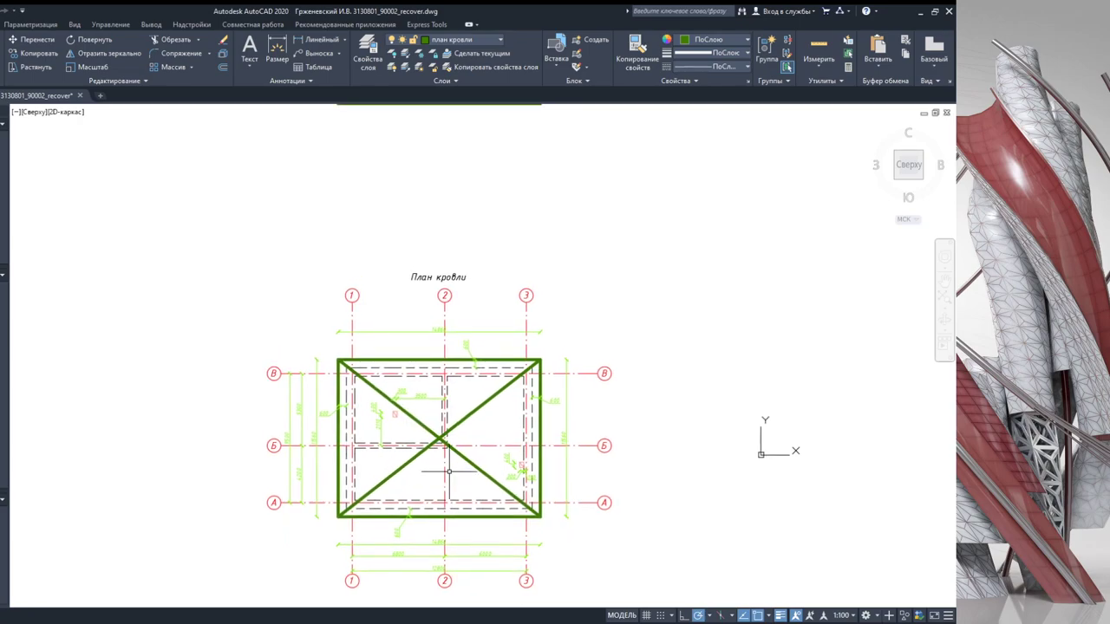
middle_click_drag(445, 419, 425, 536)
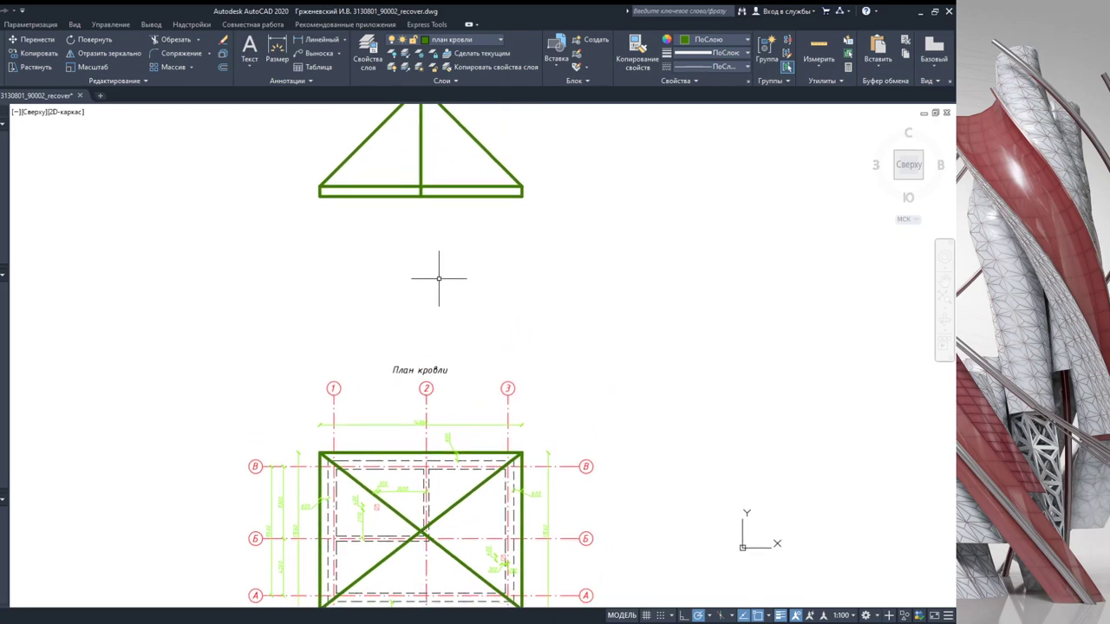
middle_click_drag(444, 147, 438, 255)
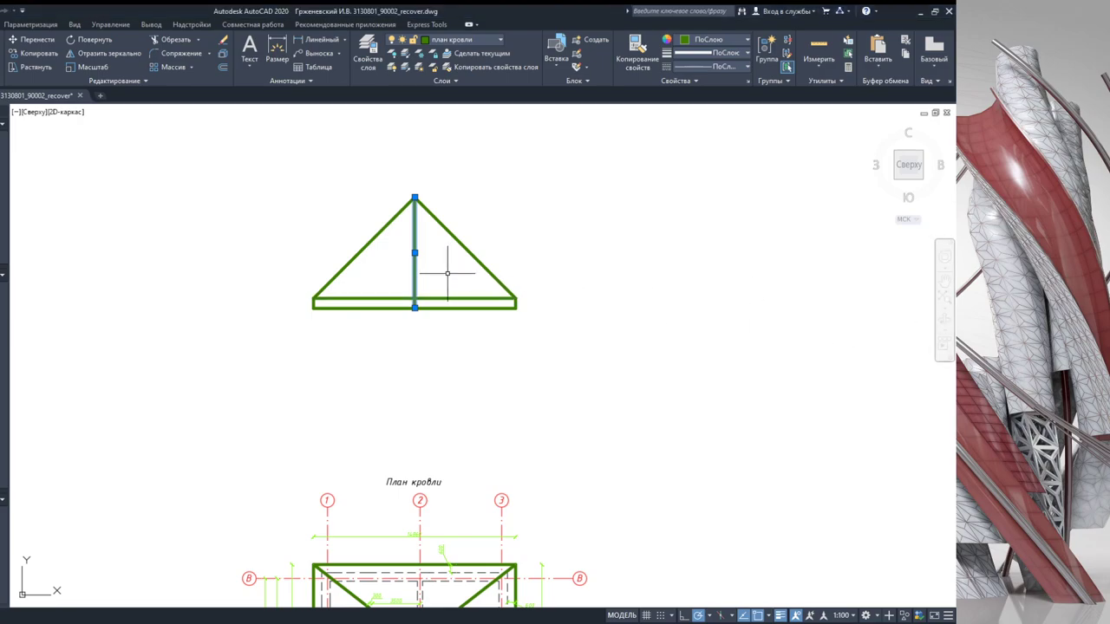
key("Delete")
middle_click_drag(445, 291, 441, 263)
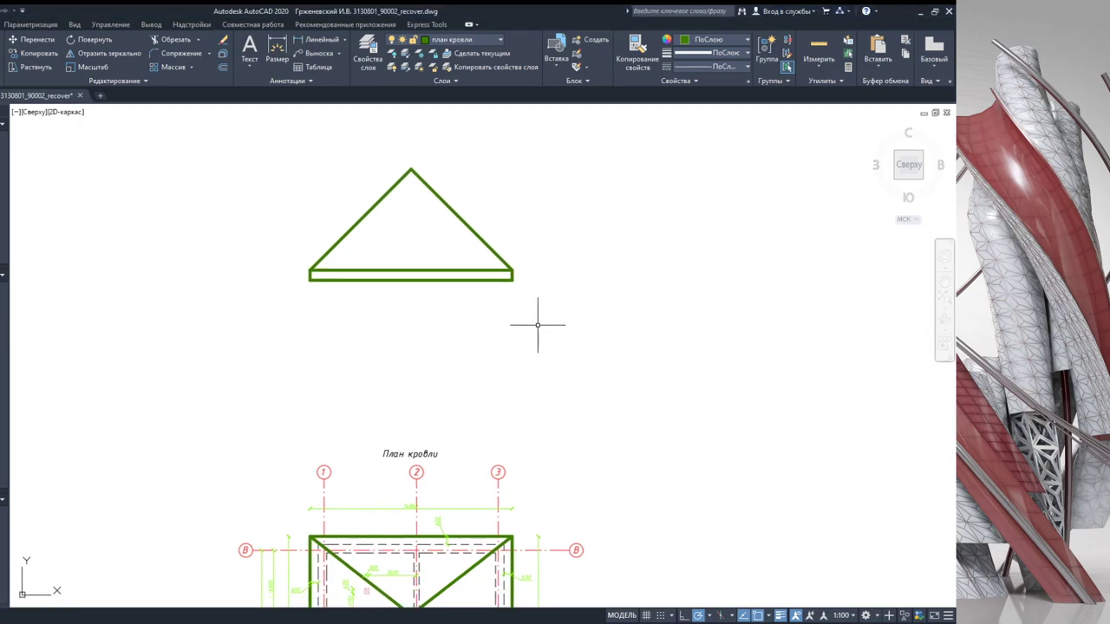
scroll(460, 314, "down", 2)
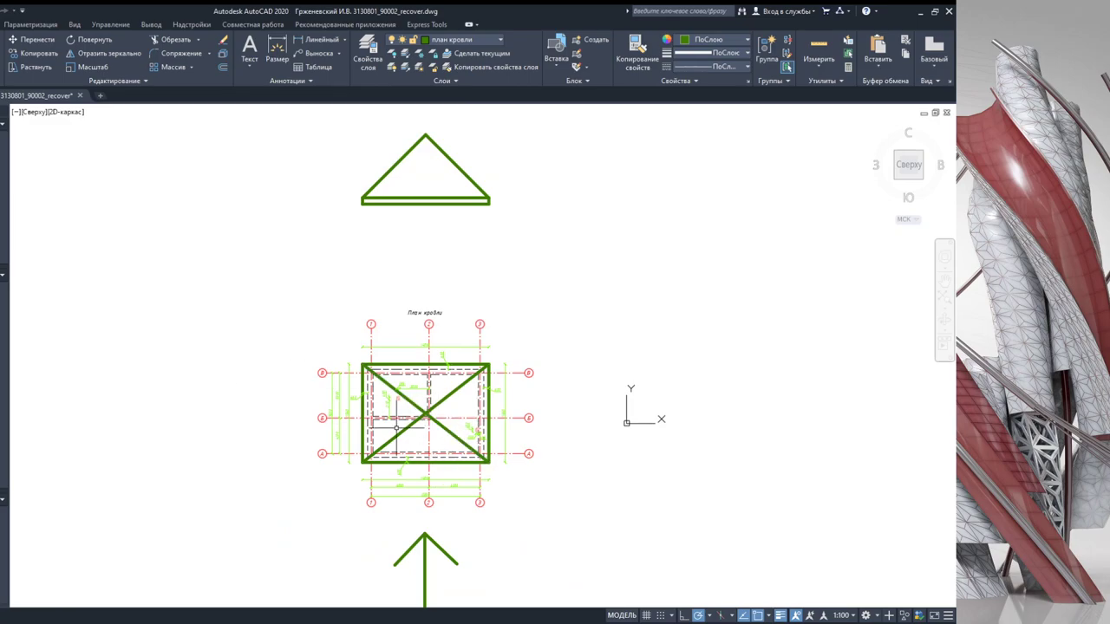
middle_click_drag(466, 323, 468, 375)
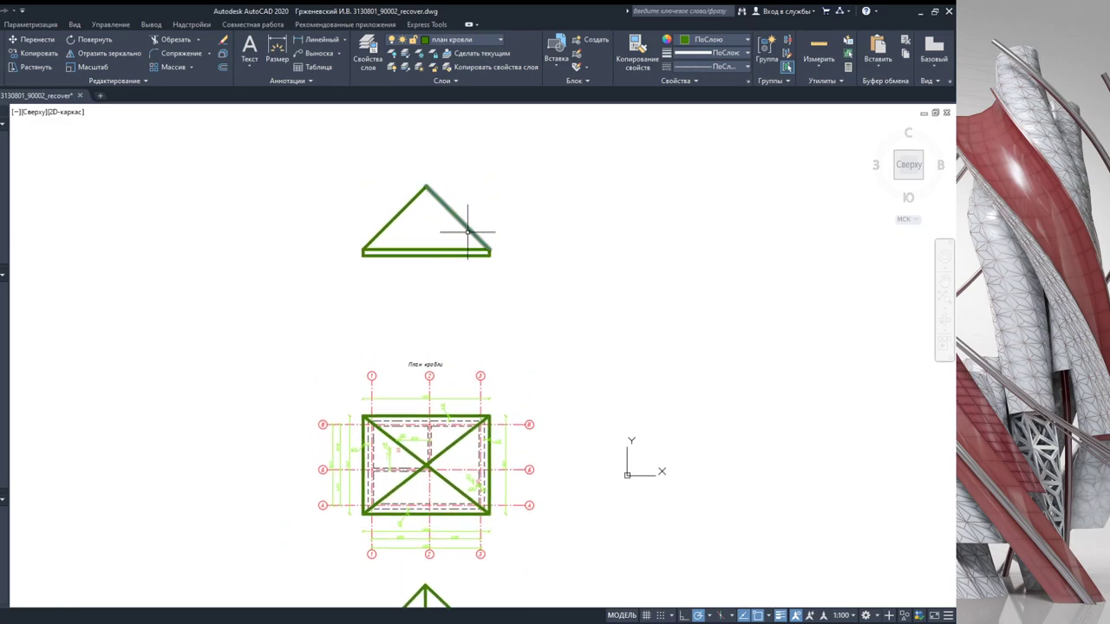
scroll(519, 248, "up", 5)
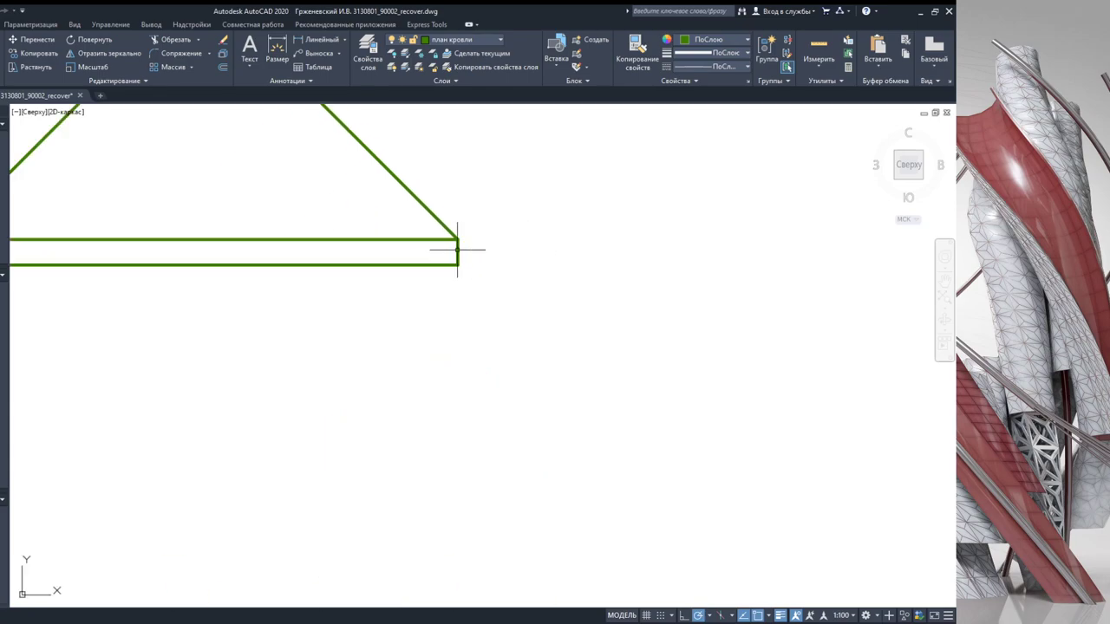
scroll(474, 253, "up", 5)
scroll(425, 298, "down", 2)
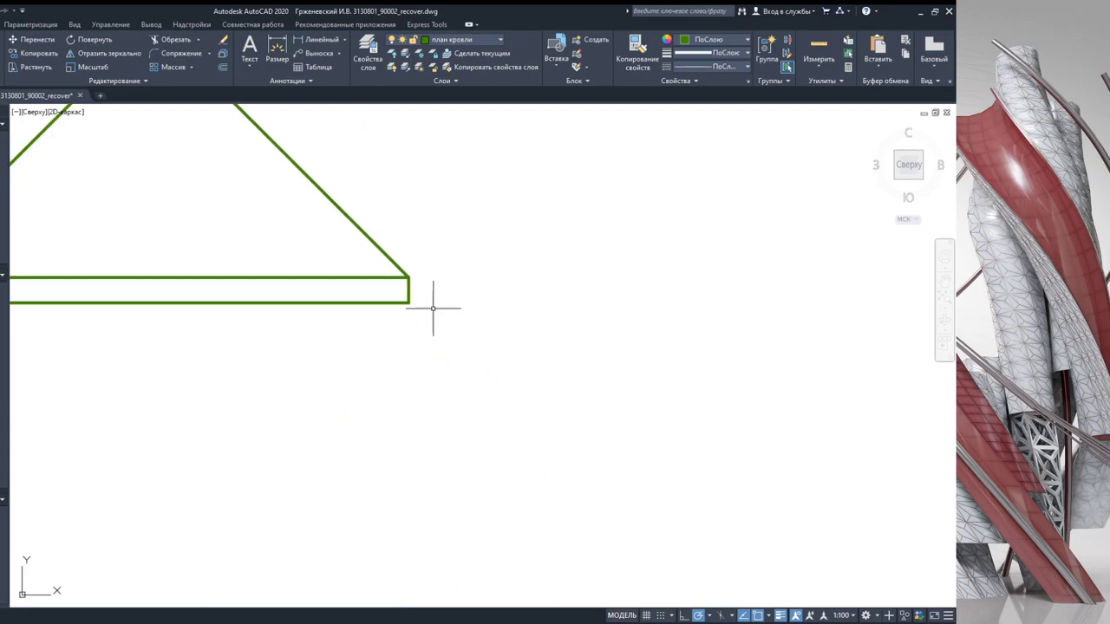
scroll(497, 315, "down", 3)
scroll(493, 344, "down", 3)
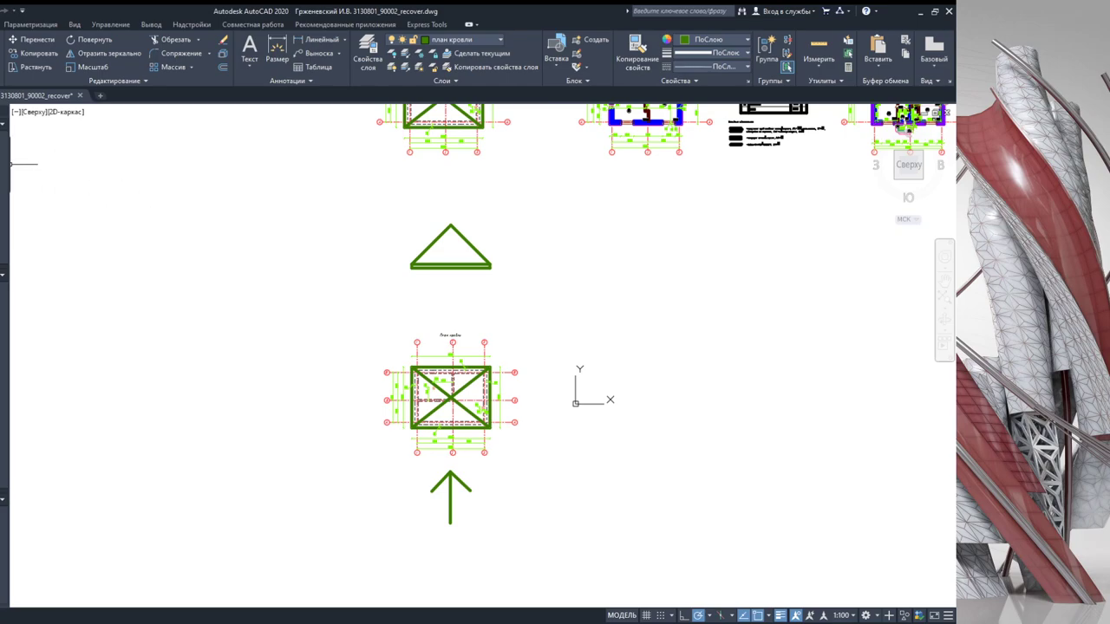
scroll(443, 397, "up", 5)
scroll(469, 425, "up", 1)
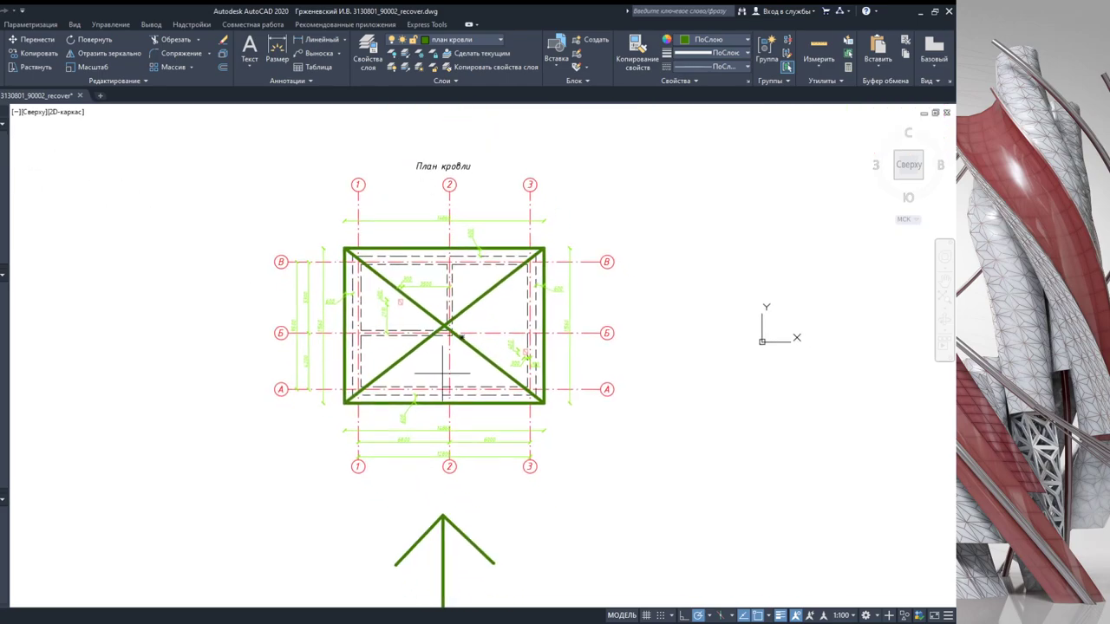
scroll(452, 375, "up", 2)
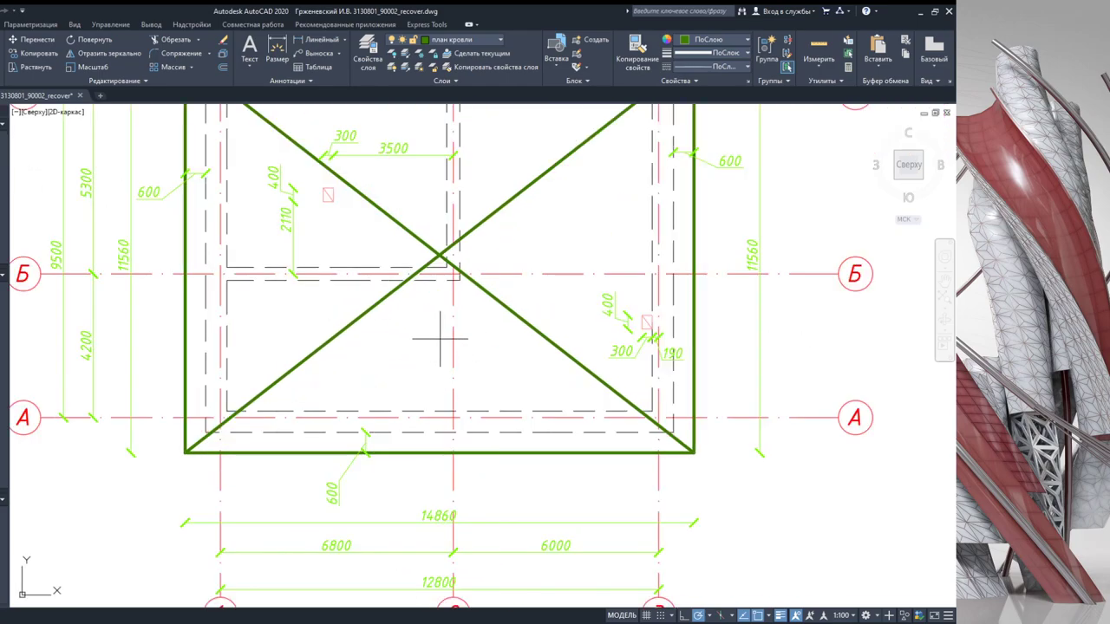
Step: Draw a vertical ridge line and a slope from its top down to the plan's lower edge
left_click(440, 339)
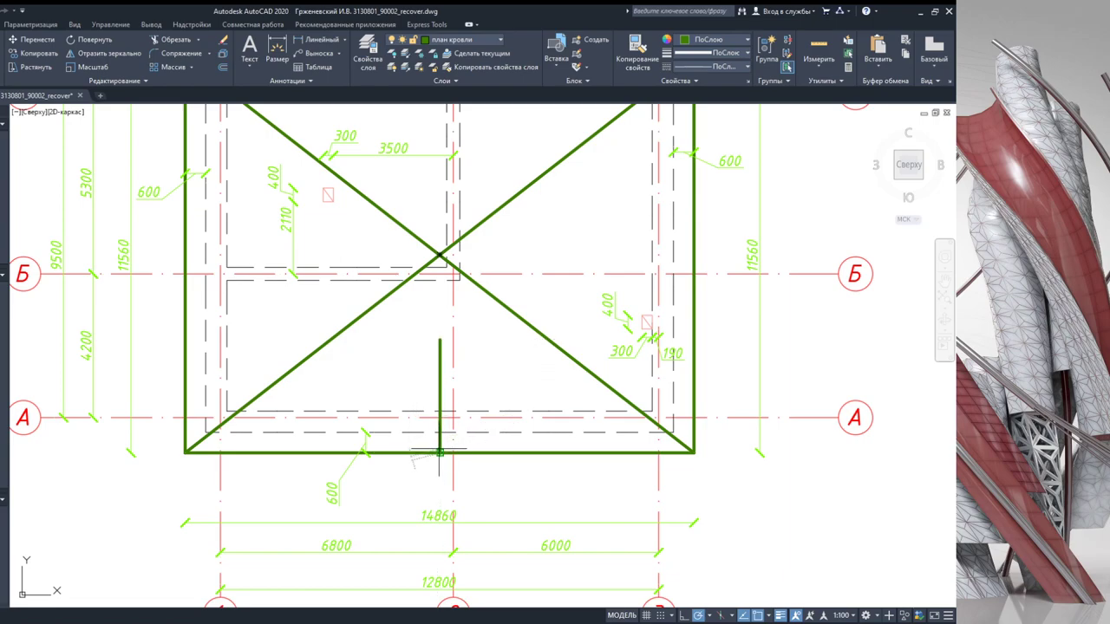
left_click(440, 340)
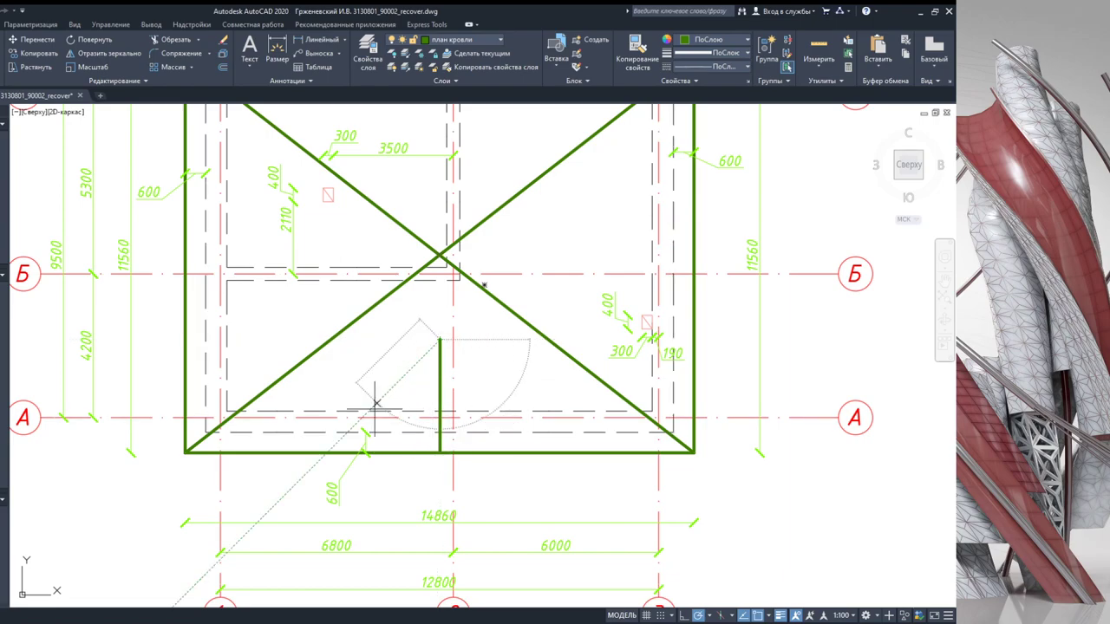
left_click(353, 452)
key("Return")
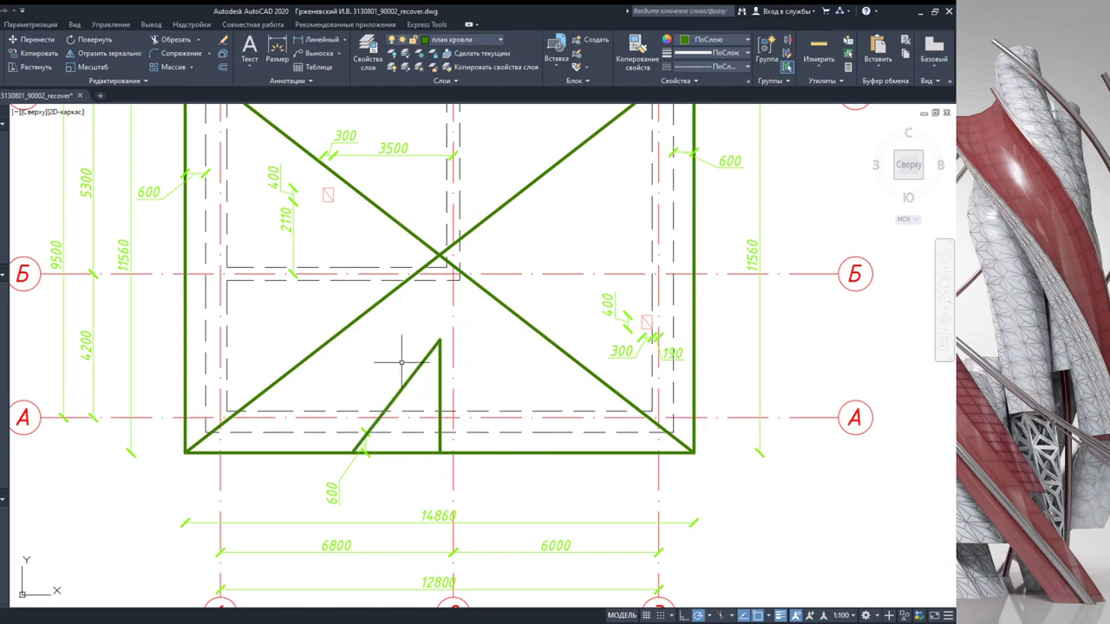
Step: Mirror the slope about the vertical line, keeping the original, to form the small gable
left_click(417, 369)
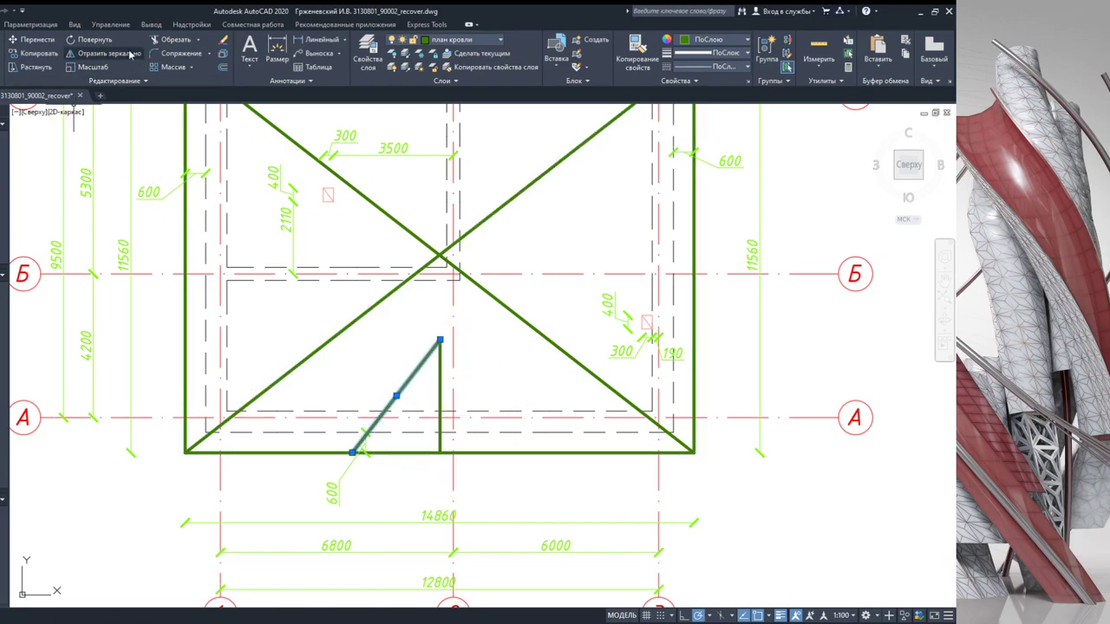
left_click(118, 56)
left_click(440, 379)
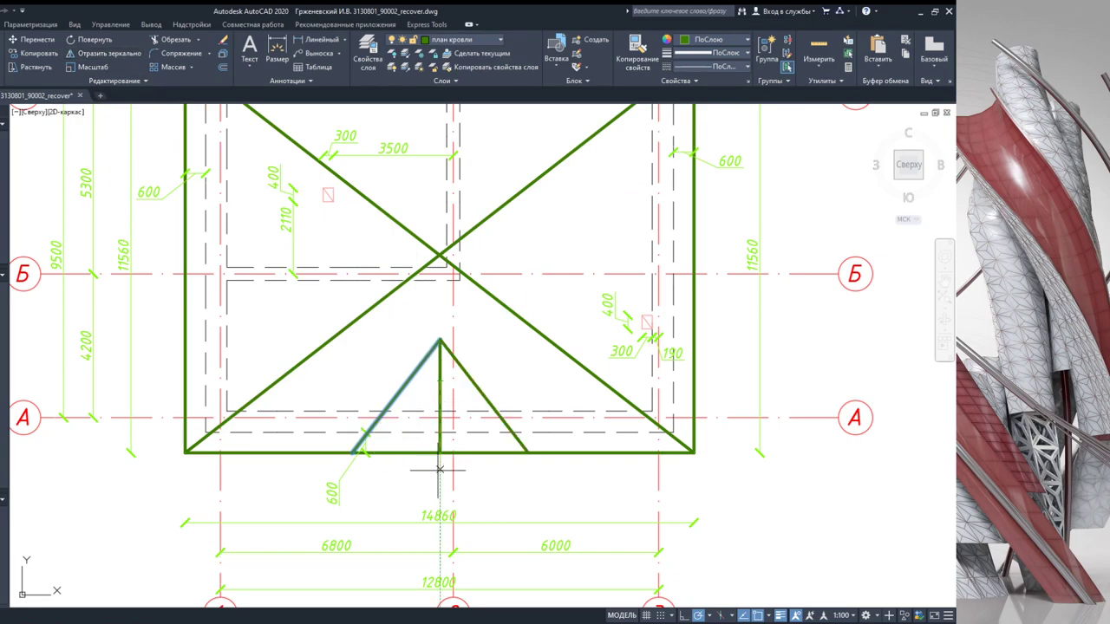
left_click(435, 494)
key("Return")
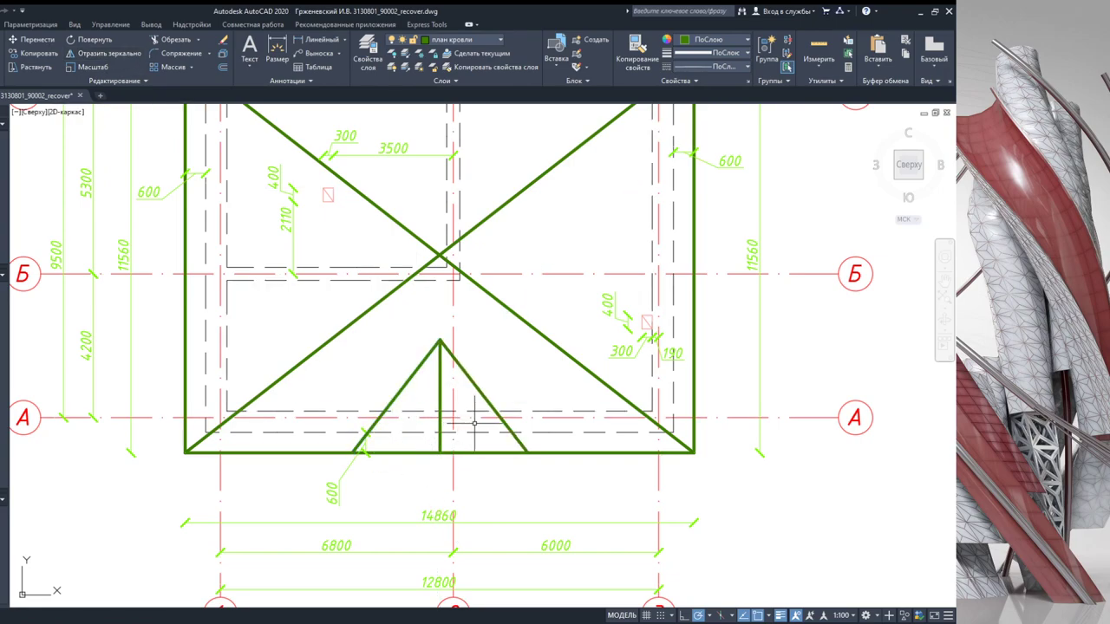
Step: Window-select the entire roof plan including its small lower gable
scroll(464, 431, "down", 2)
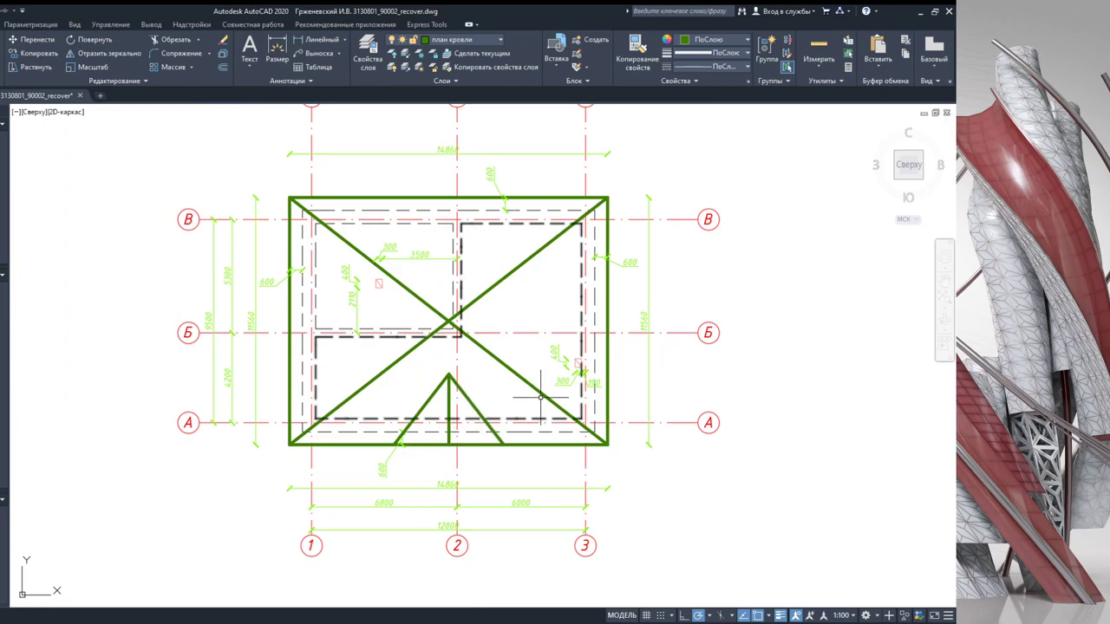
scroll(529, 399, "up", 1)
scroll(434, 412, "down", 2)
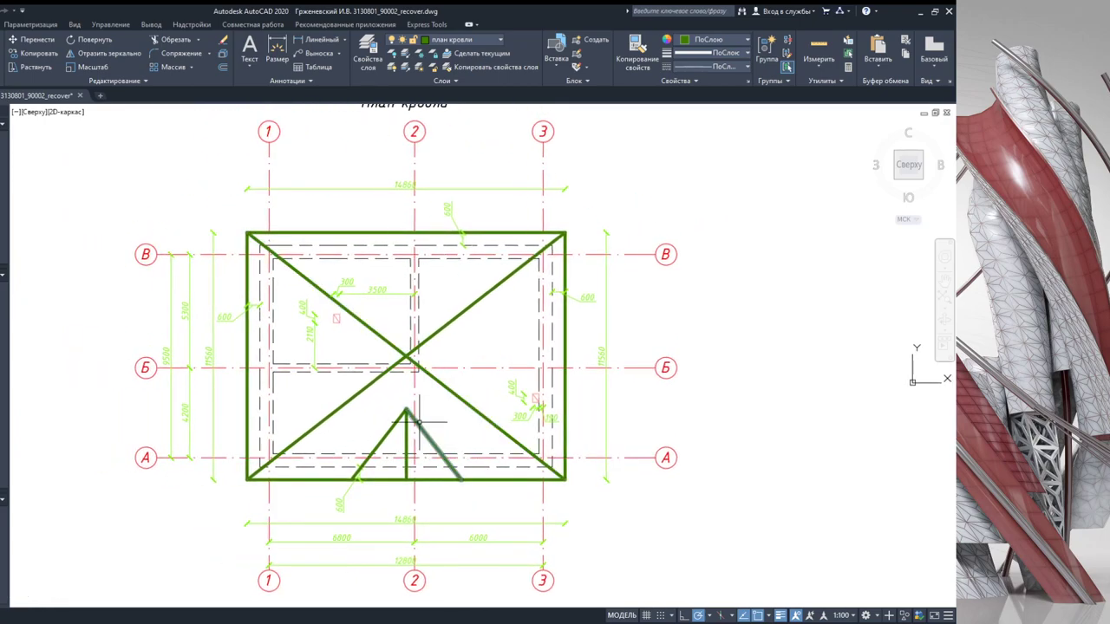
scroll(416, 422, "down", 2)
mouse_move(421, 441)
middle_mouse_down()
mouse_move(422, 471)
mouse_move(443, 415)
middle_mouse_up()
scroll(420, 469, "down", 2)
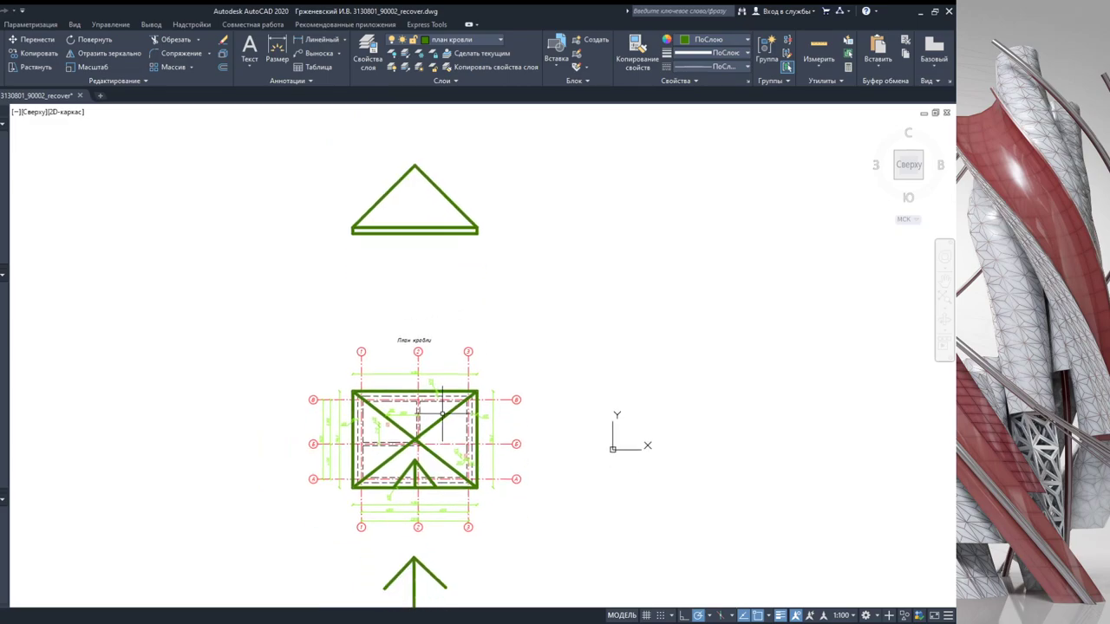
left_click(297, 313)
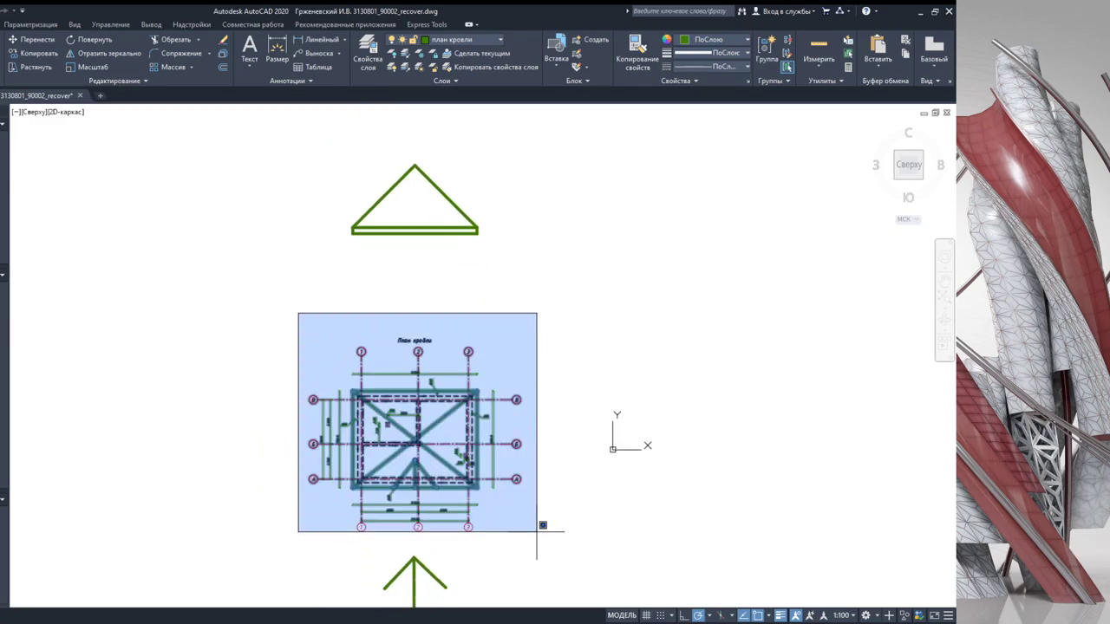
left_click(566, 560)
Step: Copy the selected roof plan to the right of the original, level with it
left_click(31, 54)
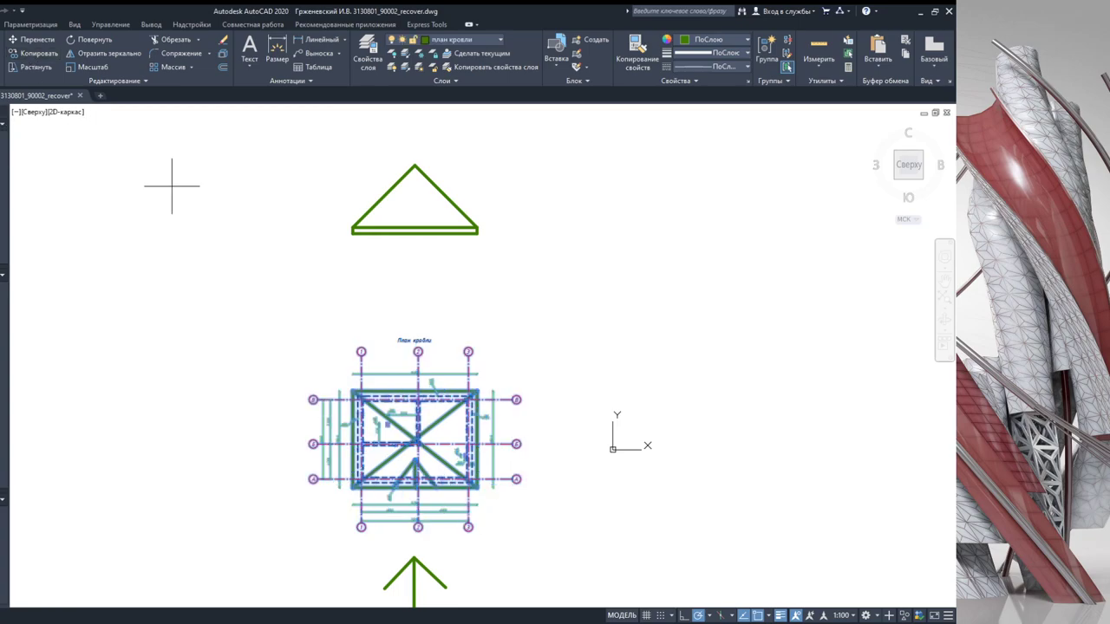
left_click(360, 374)
middle_click_drag(501, 373, 313, 365)
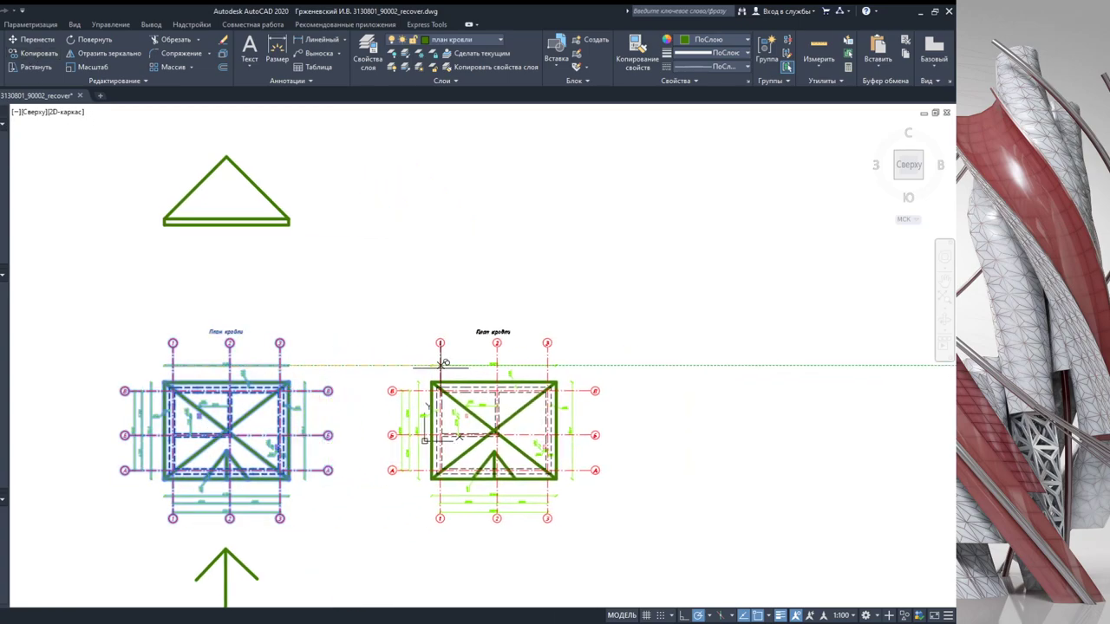
left_click(442, 365)
key("Escape")
Step: Mirror the copied plan about a diagonal axis, erasing the source, so its gable faces right
left_click(634, 536)
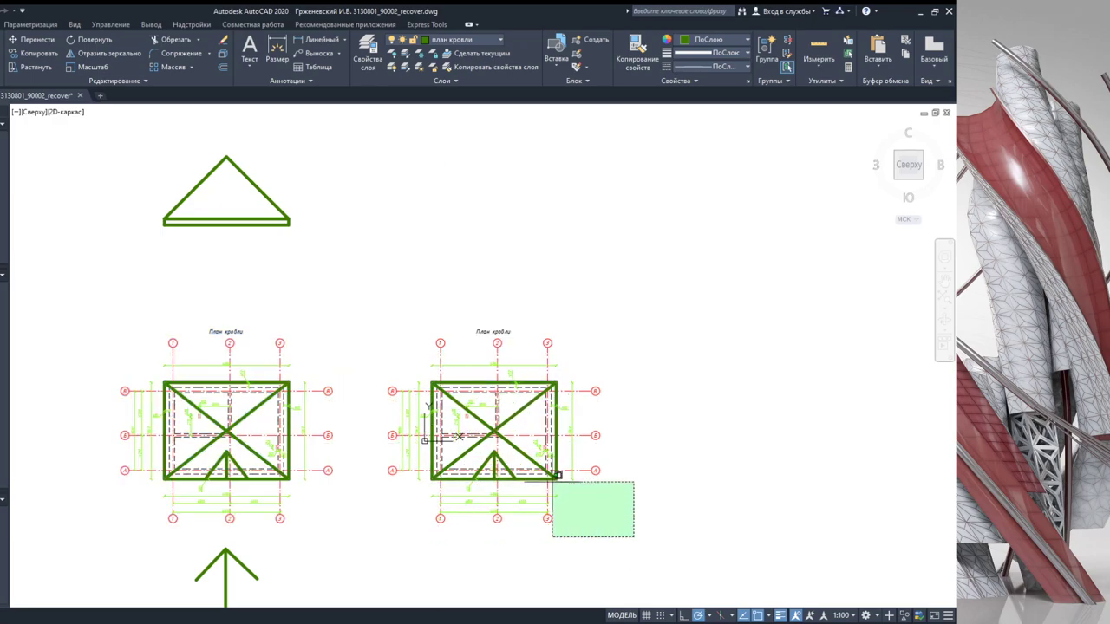
left_click(362, 269)
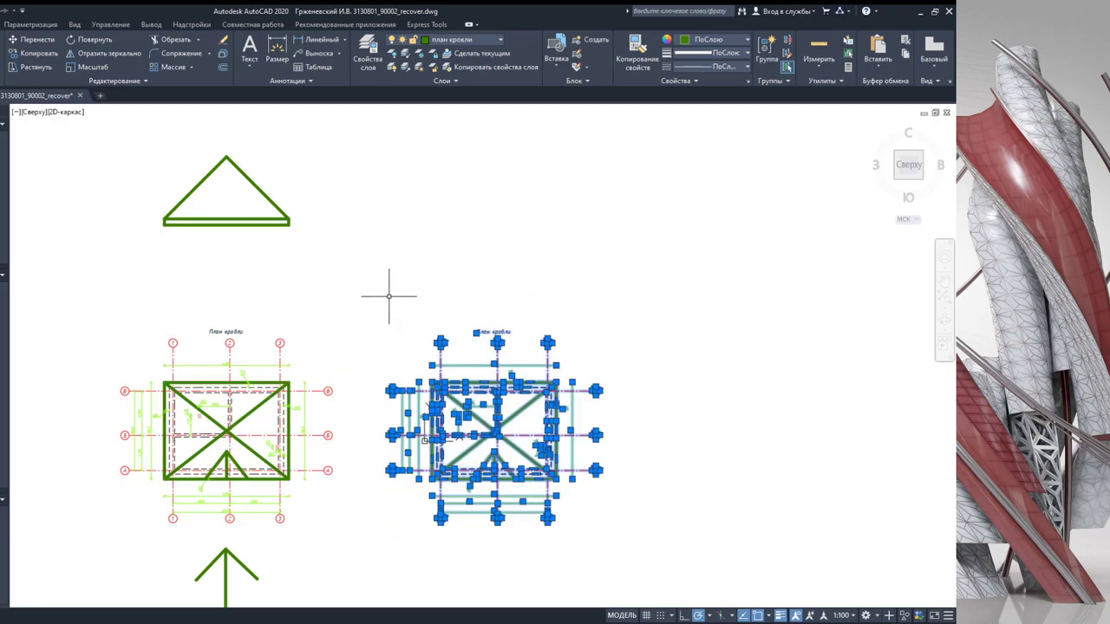
left_click(98, 54)
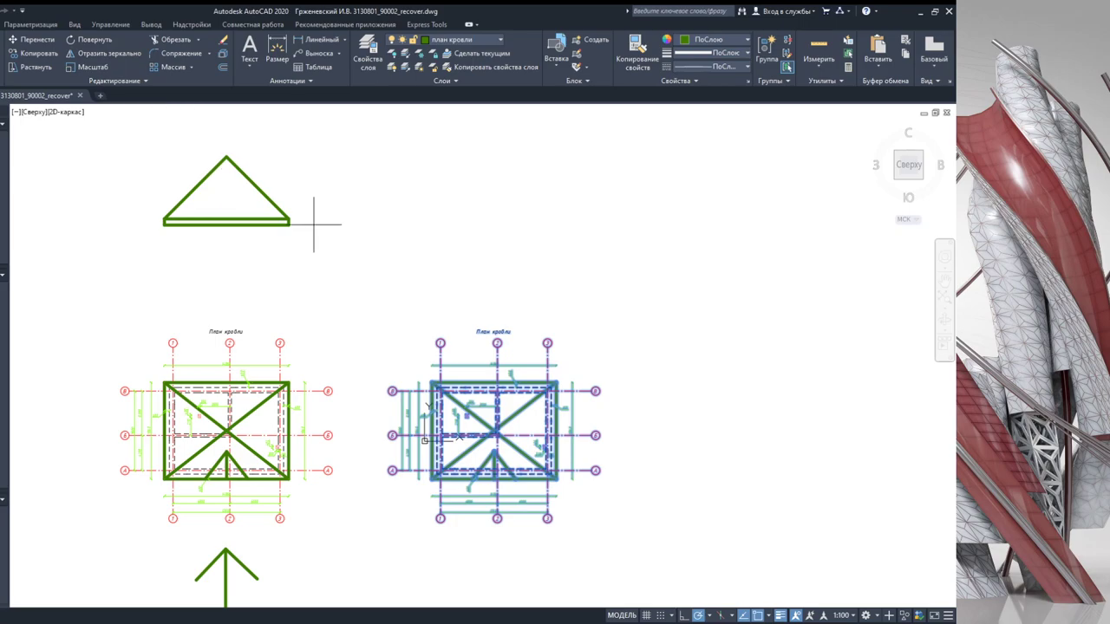
left_click(497, 358)
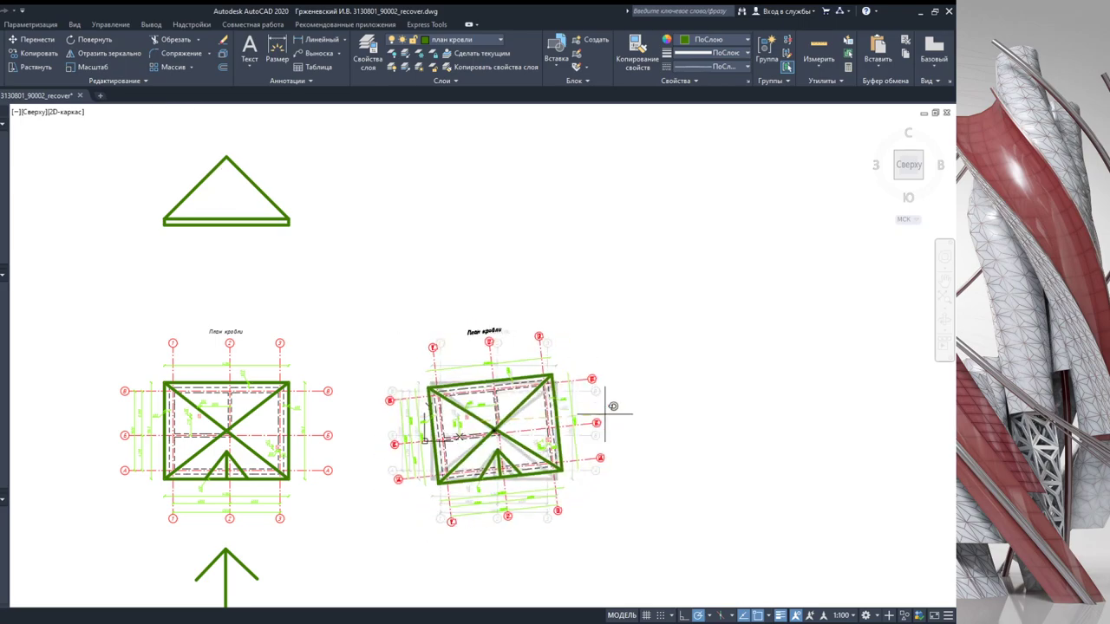
left_click(481, 222)
key("y")
key("Return")
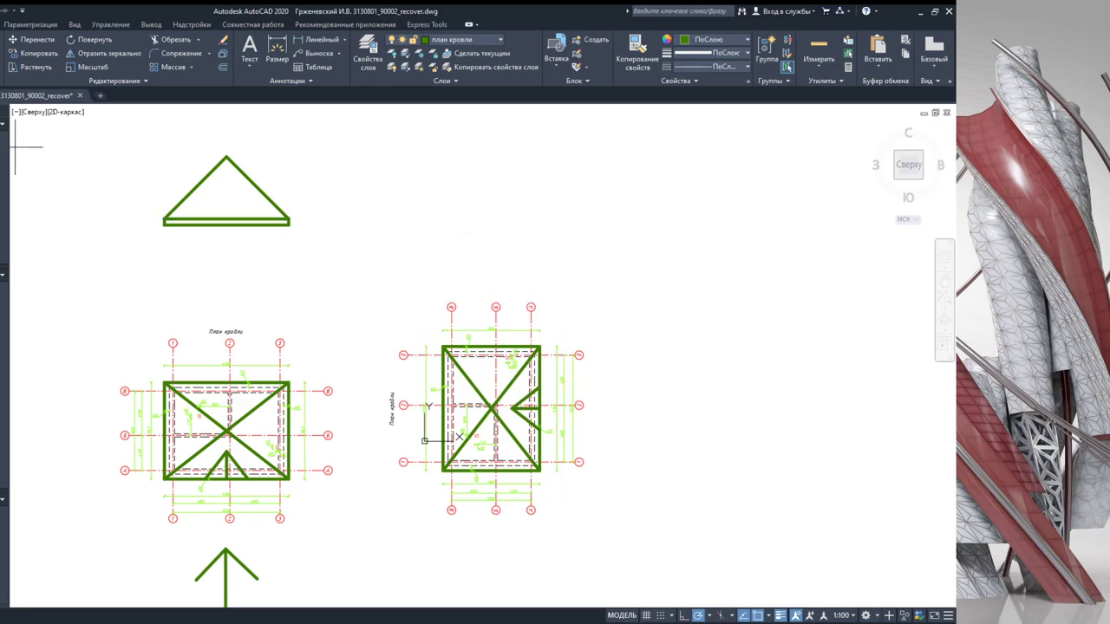
scroll(281, 222, "up", 2)
Step: Draw two horizontal lines rightward from the triangle base's right end and top-right corner
left_click(281, 222)
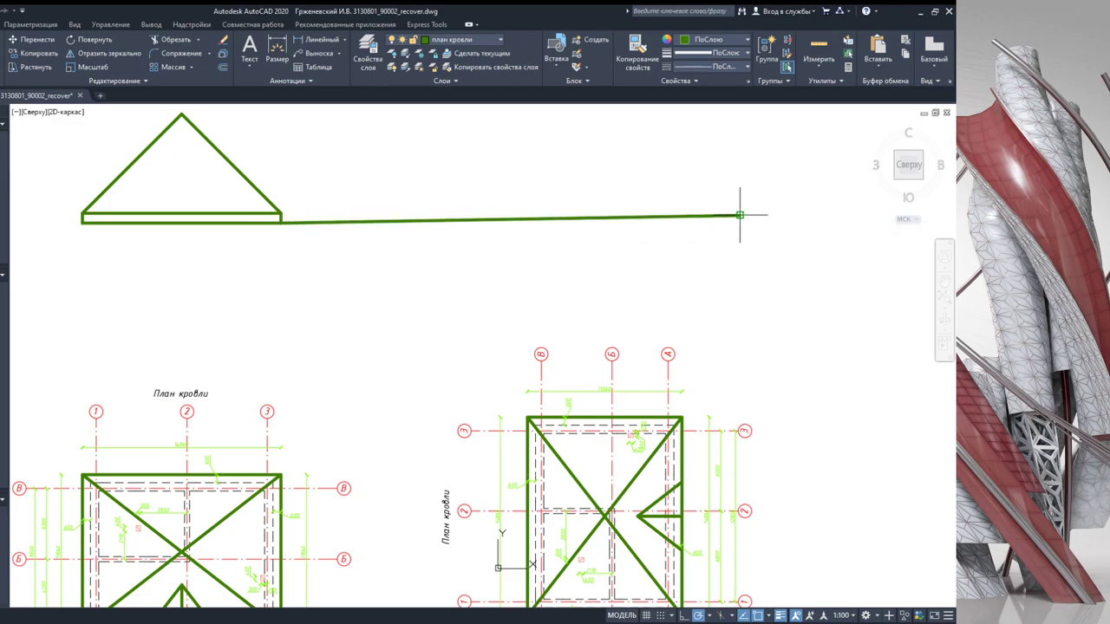
left_click(745, 222)
key("Return")
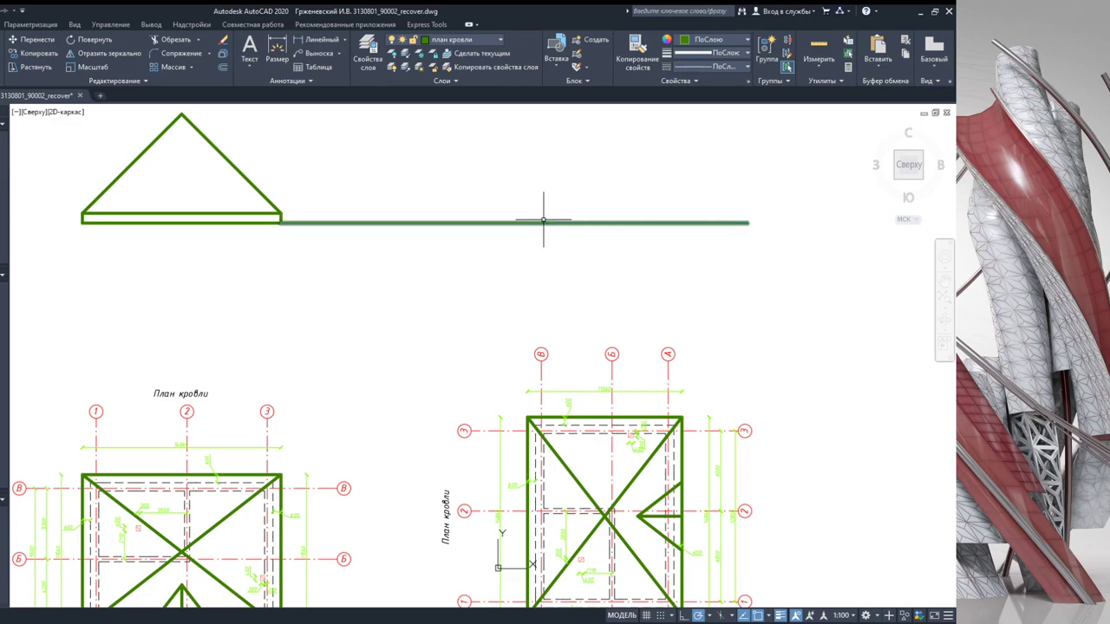
key("Return")
left_click(280, 214)
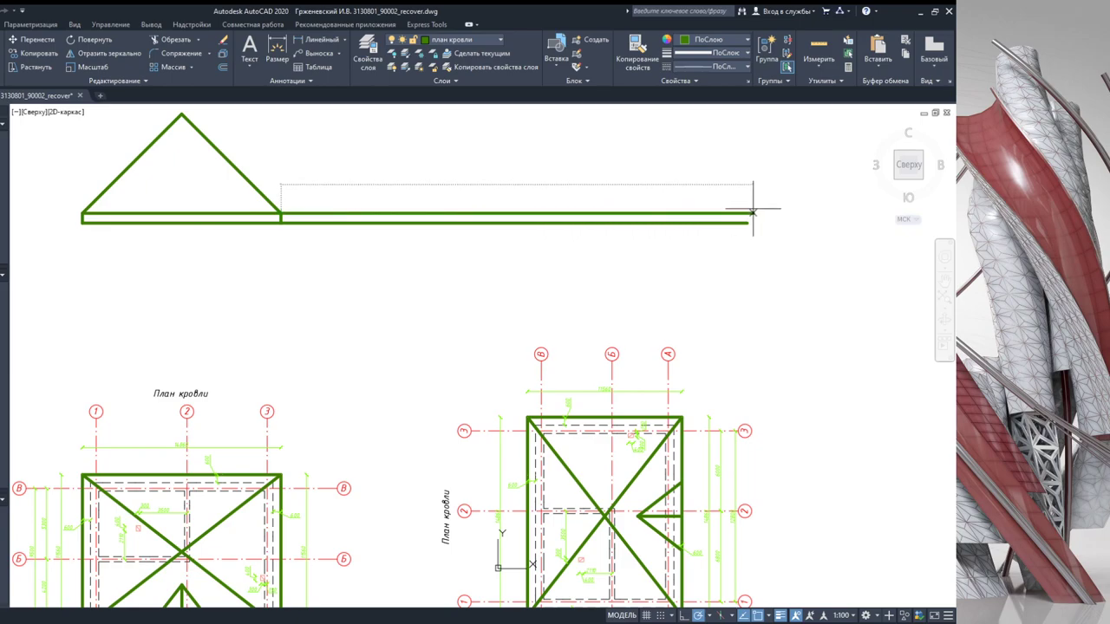
left_click(748, 213)
key("Return")
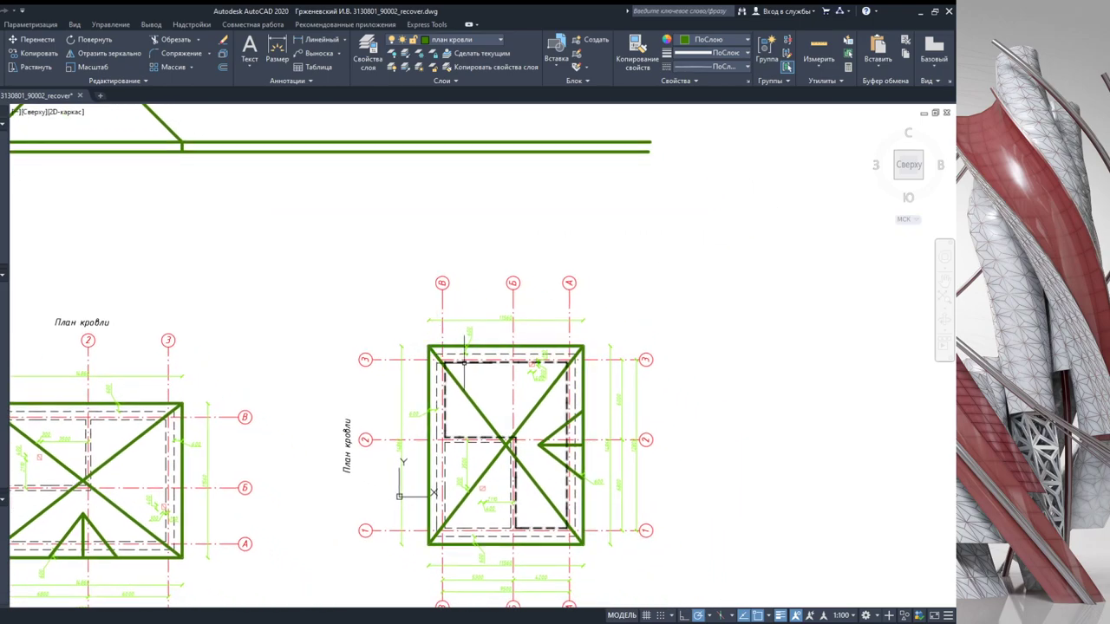
Step: Draw vertical projection lines up from the right plan's top-left and top-right corners
middle_click_drag(594, 433, 487, 401)
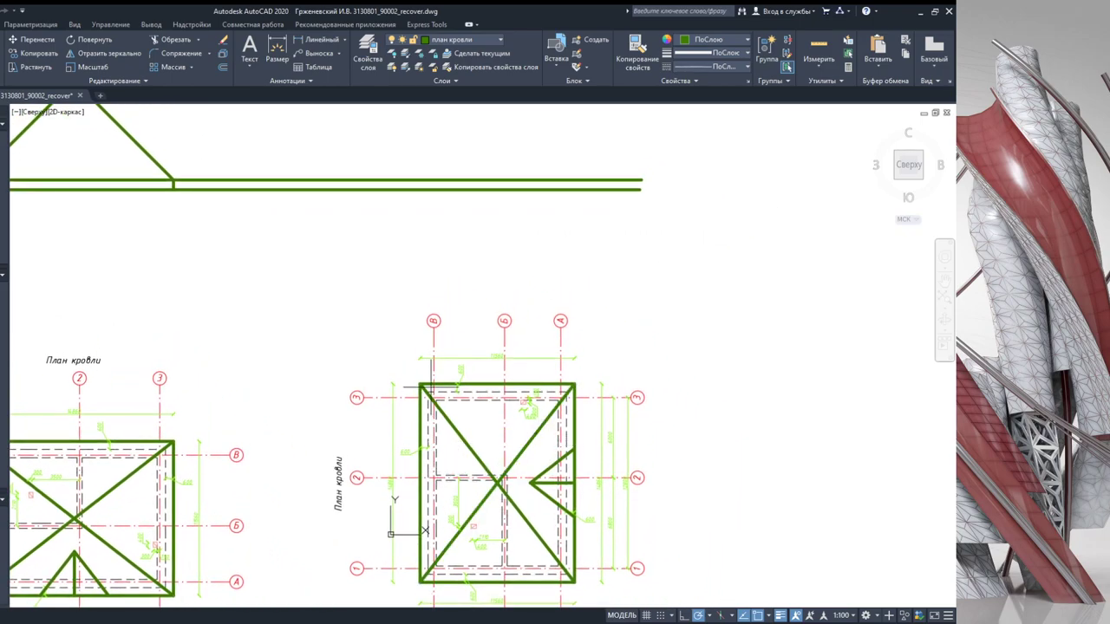
left_click(421, 384)
left_click(419, 134)
key("Return")
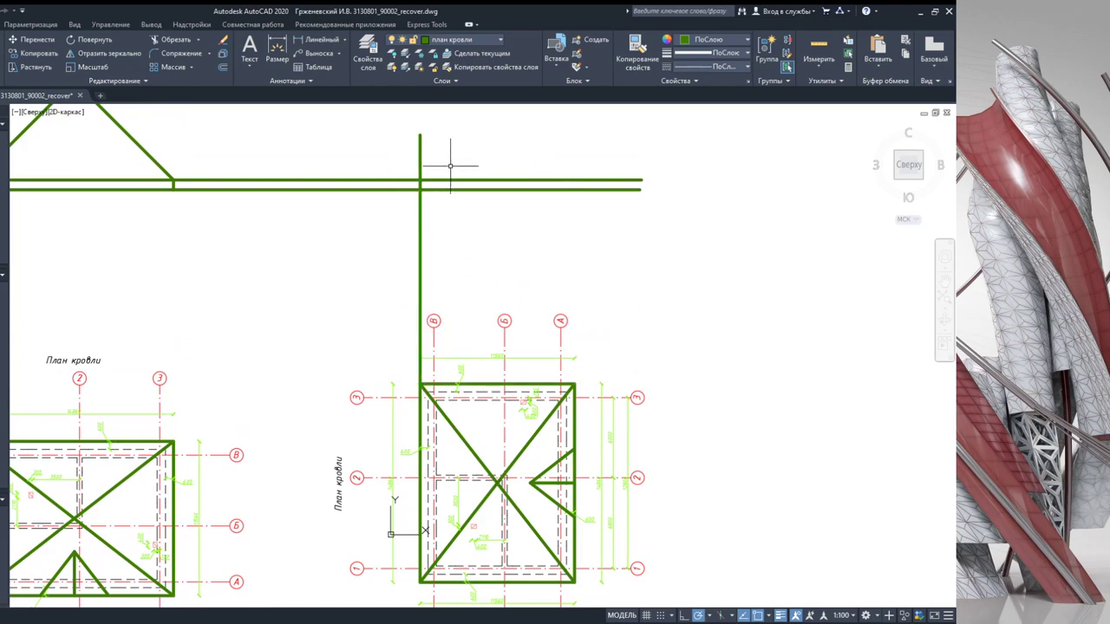
left_click(574, 383)
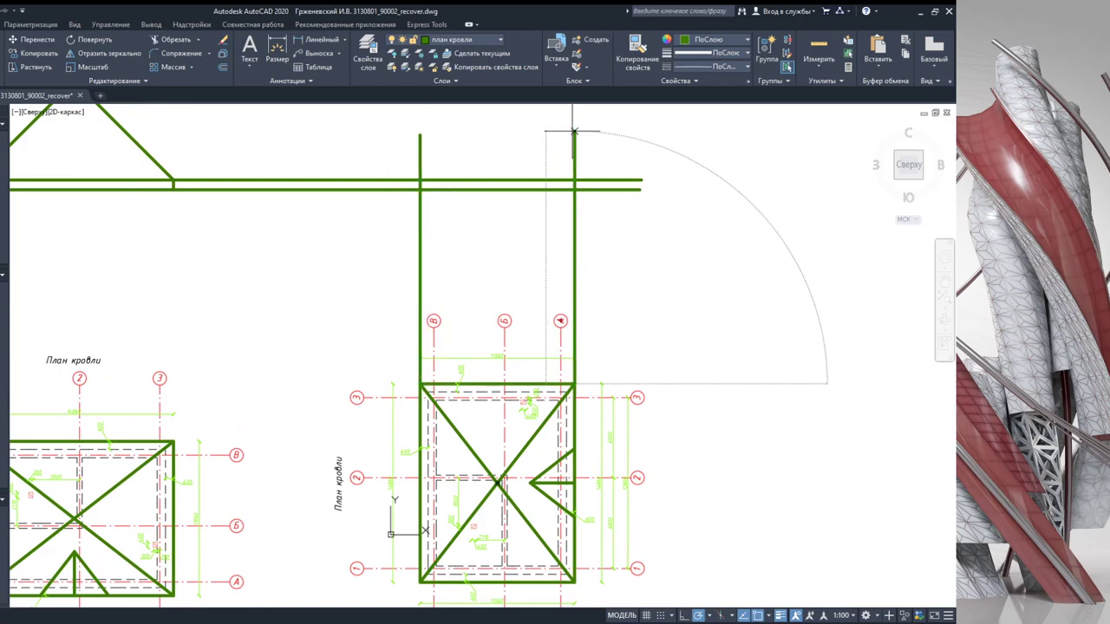
left_click(574, 137)
key("Return")
Step: Draw a vertical projection line from the plan's top-edge midpoint up past the baseline
middle_click_drag(536, 276, 521, 243)
scroll(479, 438, "up", 4)
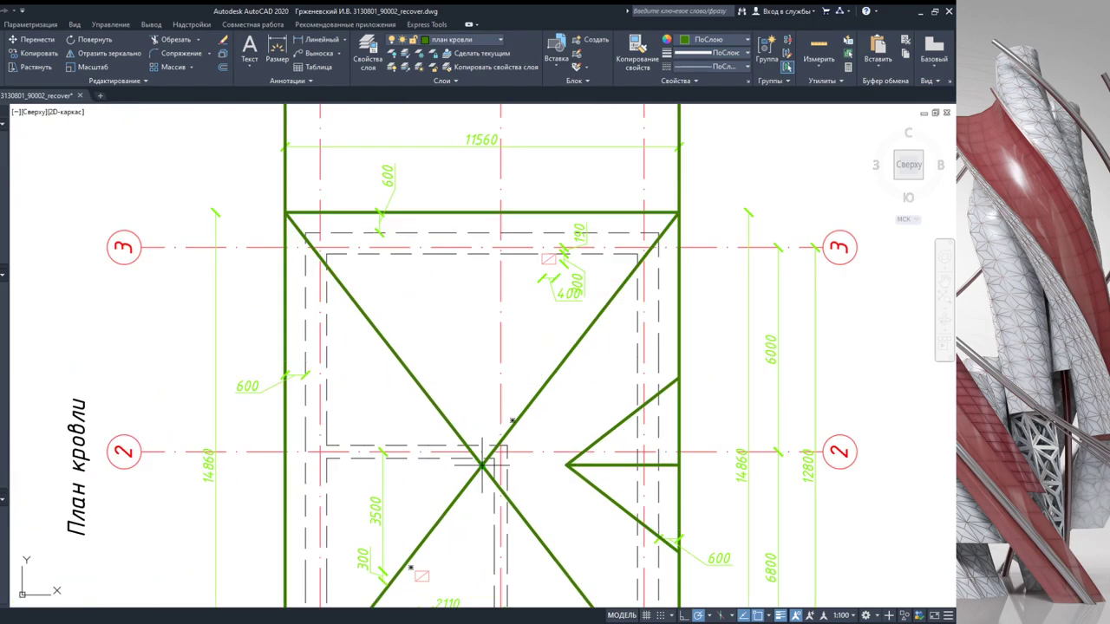
scroll(464, 464, "down", 6)
middle_click_drag(467, 400, 470, 436)
left_click(468, 440)
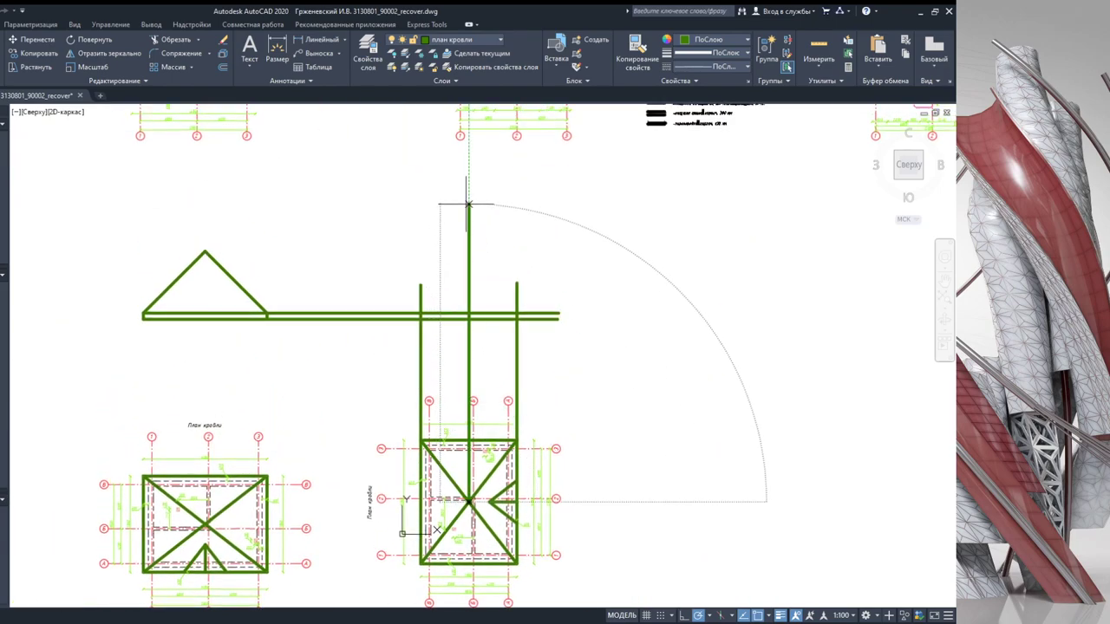
left_click(467, 198)
key("Return")
Step: Start a vertical projection line at the ridge point, bringing the lines above into view
middle_click_drag(518, 492, 456, 392)
scroll(452, 392, "up", 4)
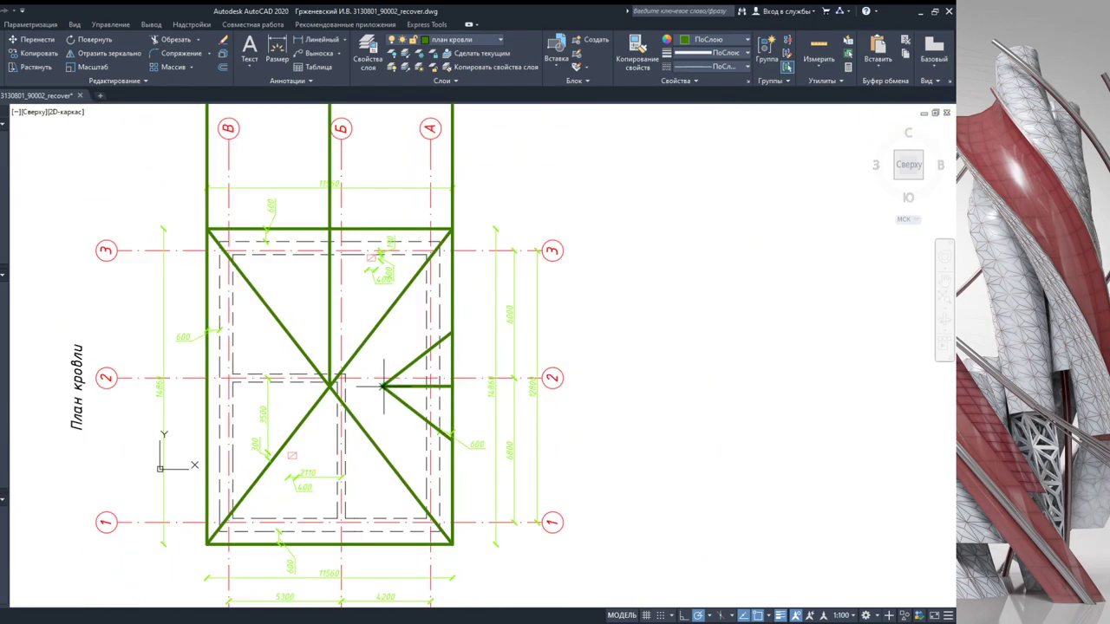
left_click(382, 385)
scroll(451, 312, "down", 3)
middle_click_drag(382, 130, 381, 248)
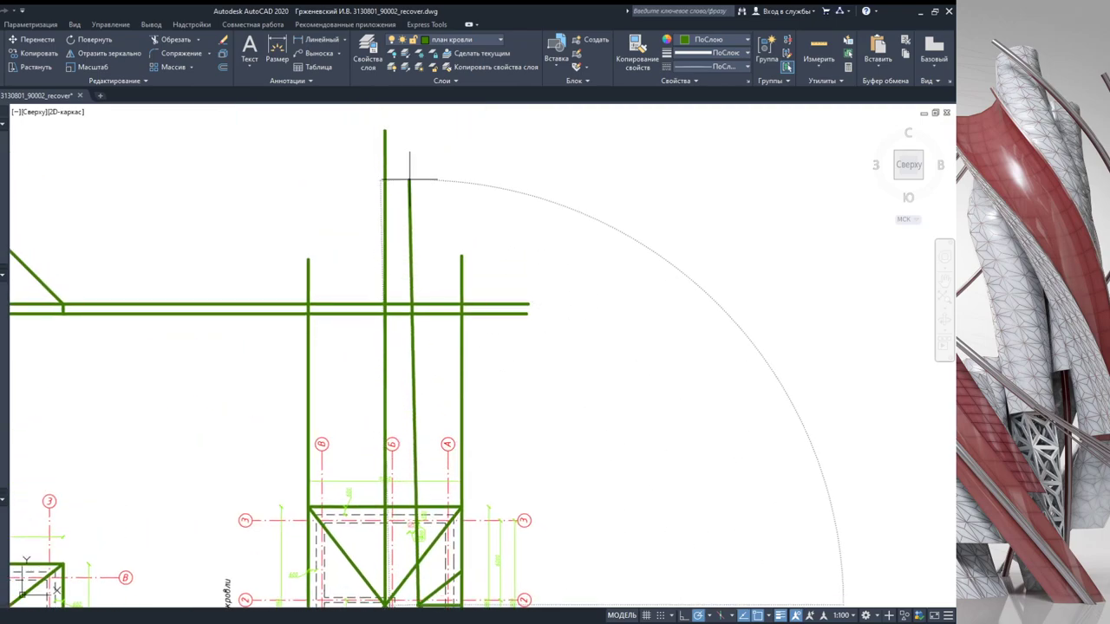
scroll(421, 458, "up", 3)
scroll(395, 475, "up", 2)
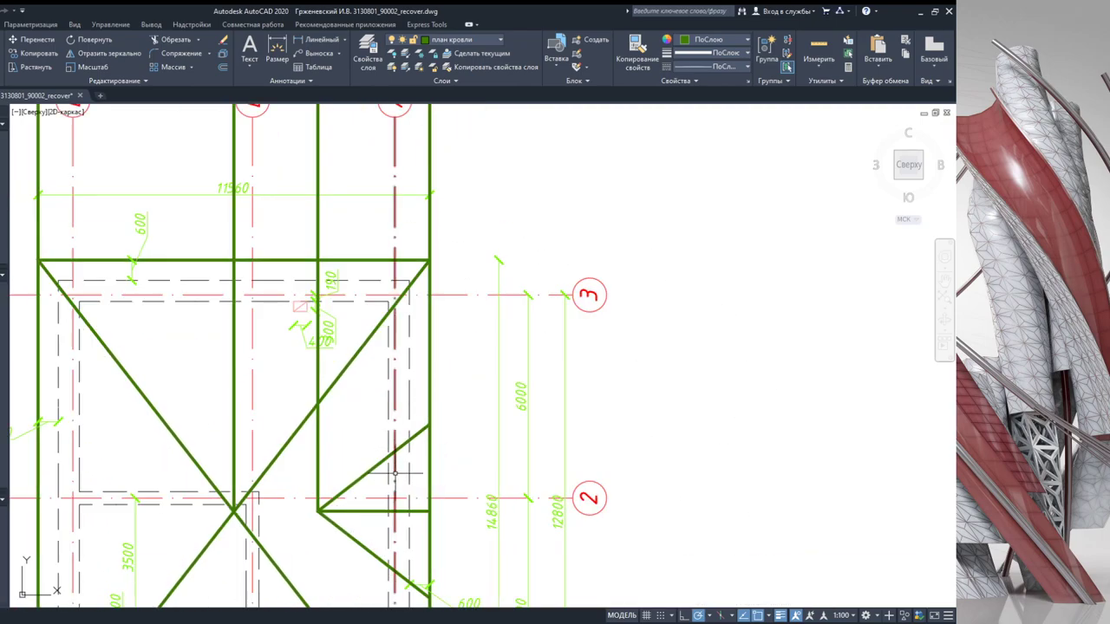
middle_click_drag(395, 473, 400, 406)
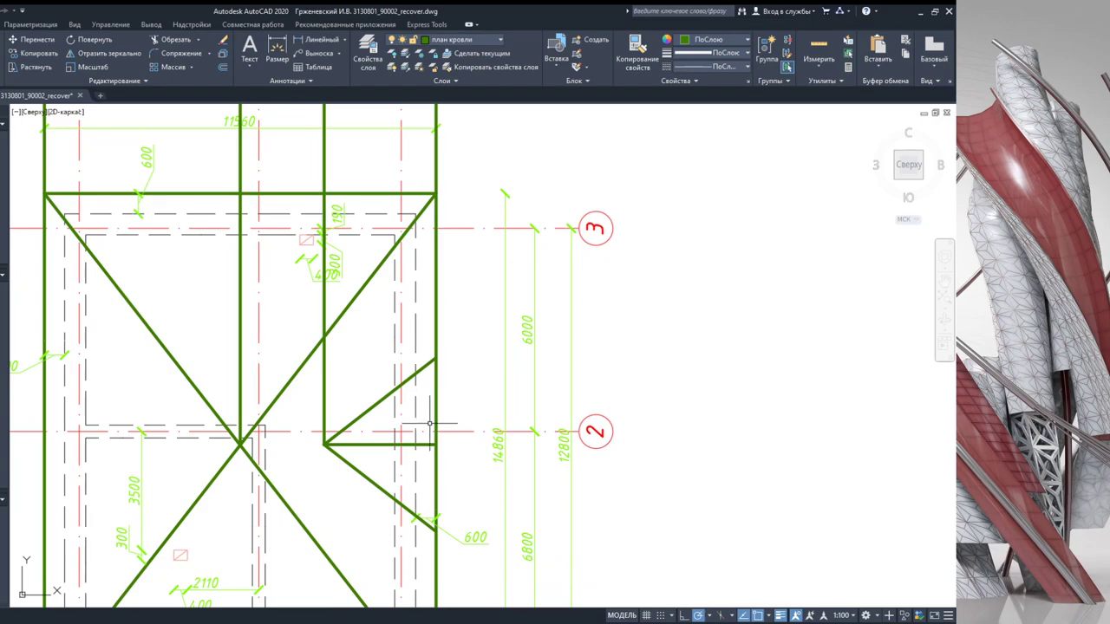
scroll(429, 424, "down", 4)
scroll(407, 349, "up", 3)
scroll(500, 399, "up", 2)
scroll(357, 297, "up", 2)
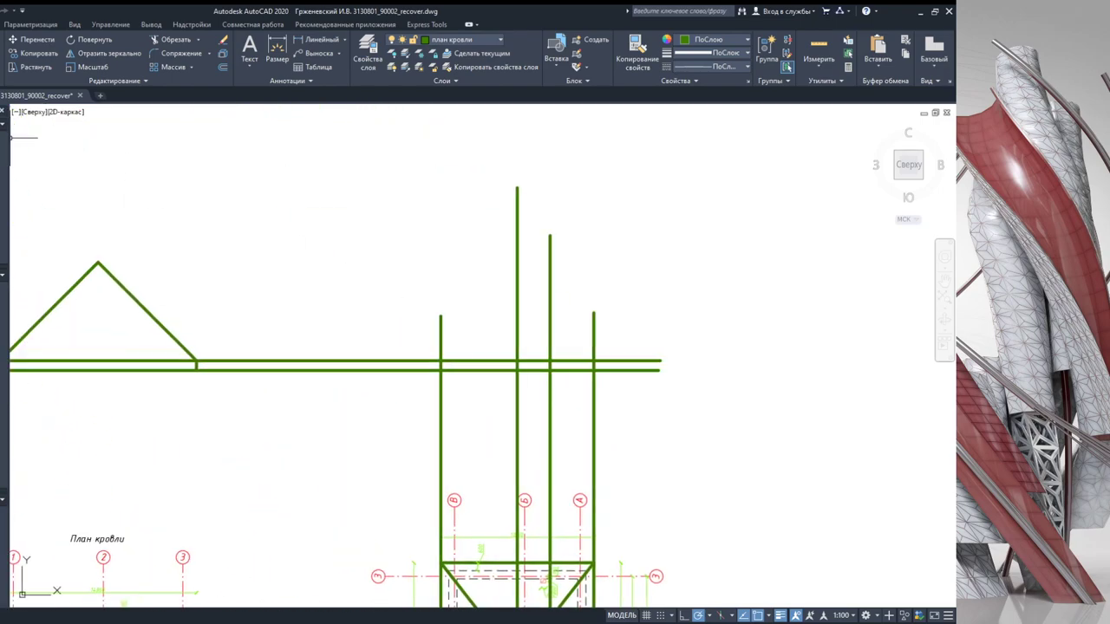
Step: Copy the left gable's slope from its apex onto the right plan's projection-line intersection
left_click(96, 259)
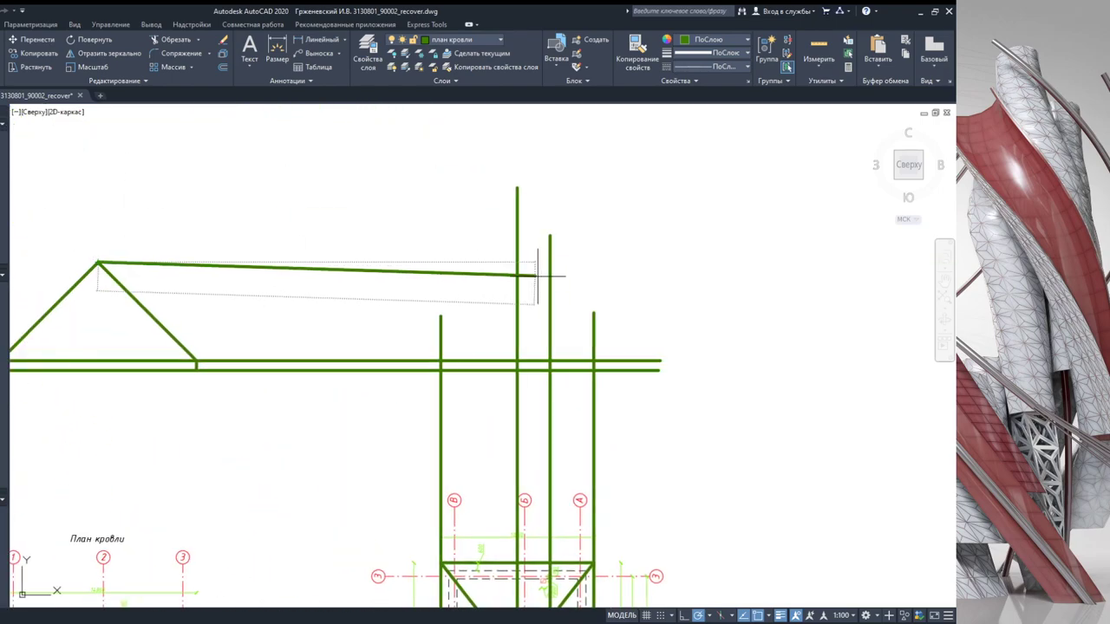
middle_click_drag(38, 251, 144, 280)
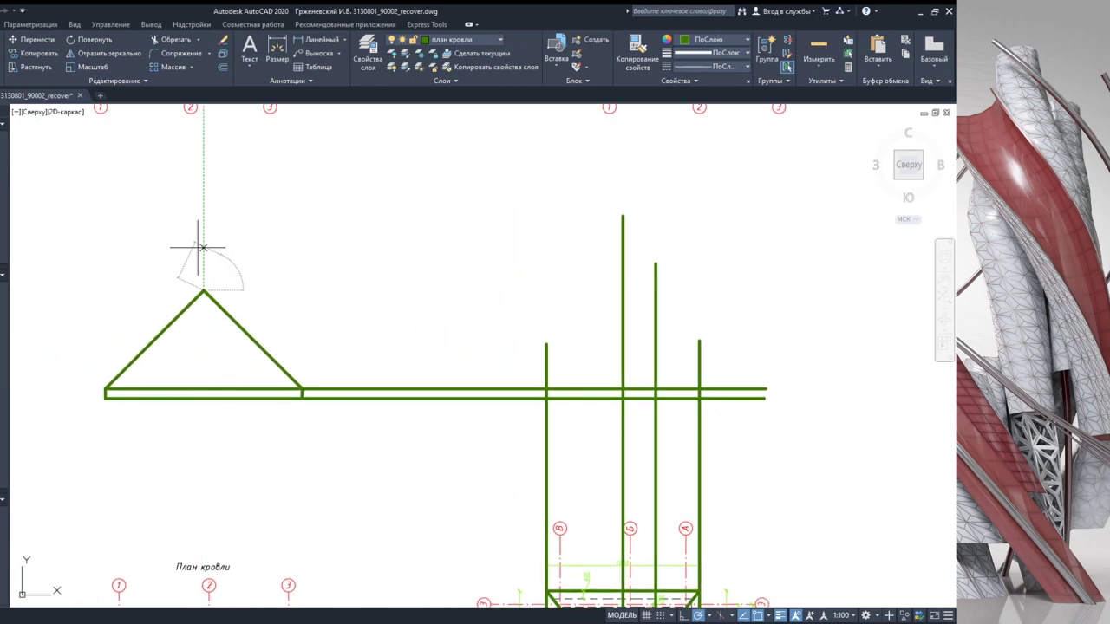
middle_click_drag(259, 321, 226, 199)
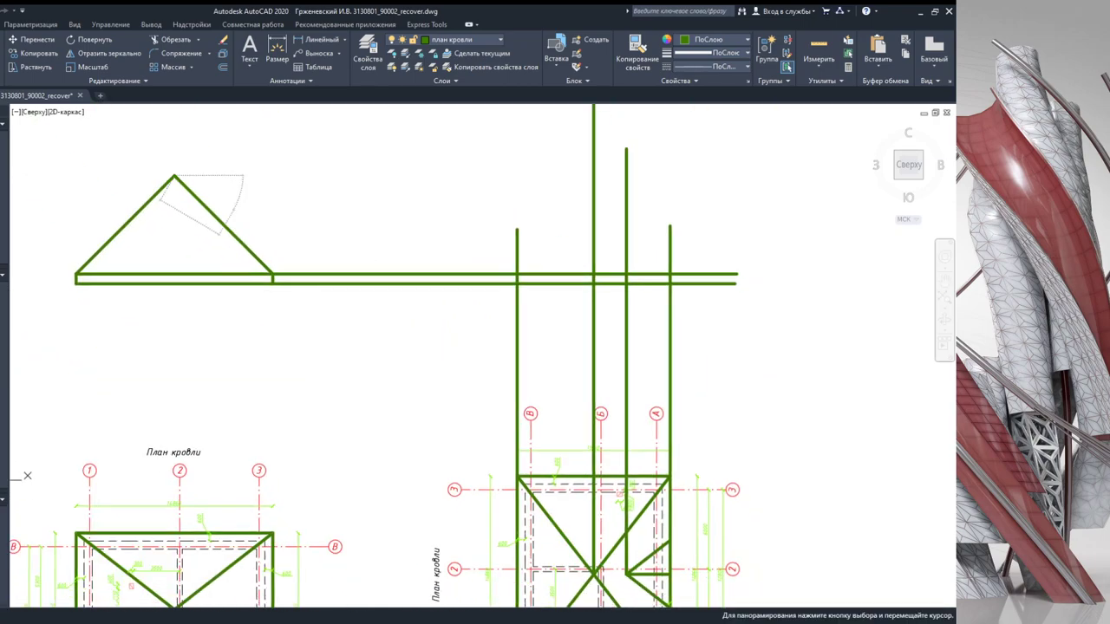
scroll(228, 213, "down", 2)
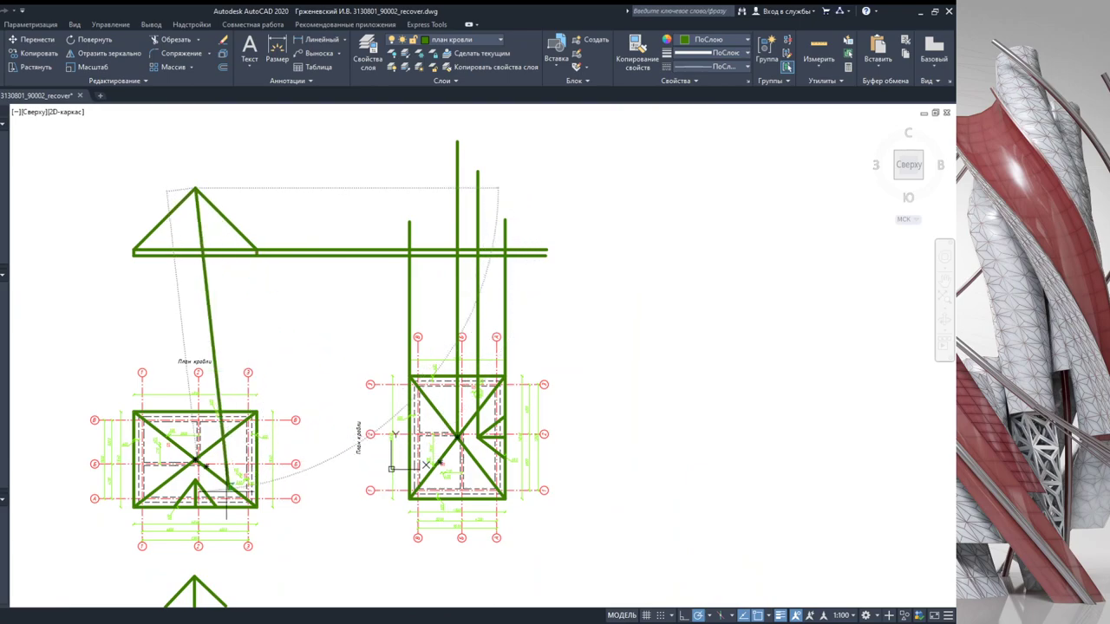
middle_click_drag(382, 322, 352, 401)
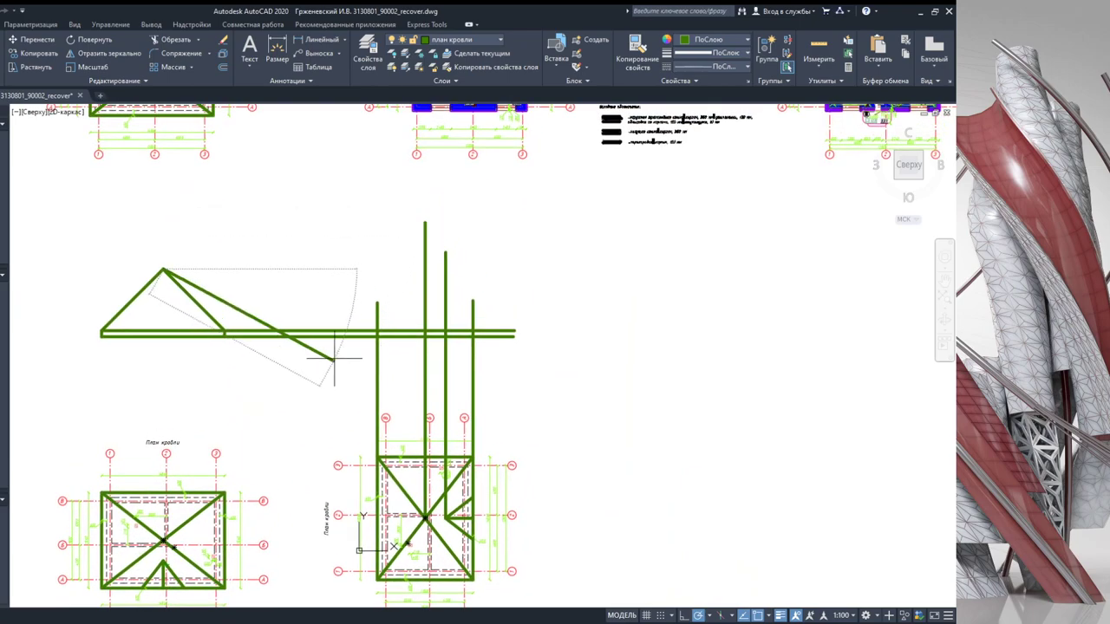
middle_click_drag(213, 489, 256, 414)
scroll(219, 508, "up", 2)
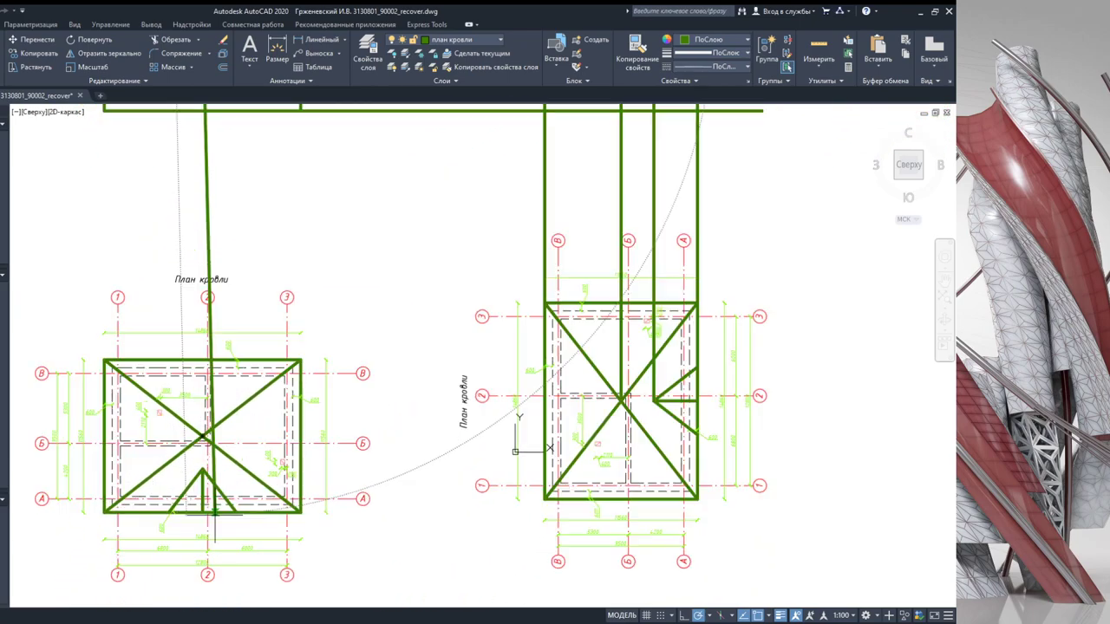
scroll(220, 515, "up", 2)
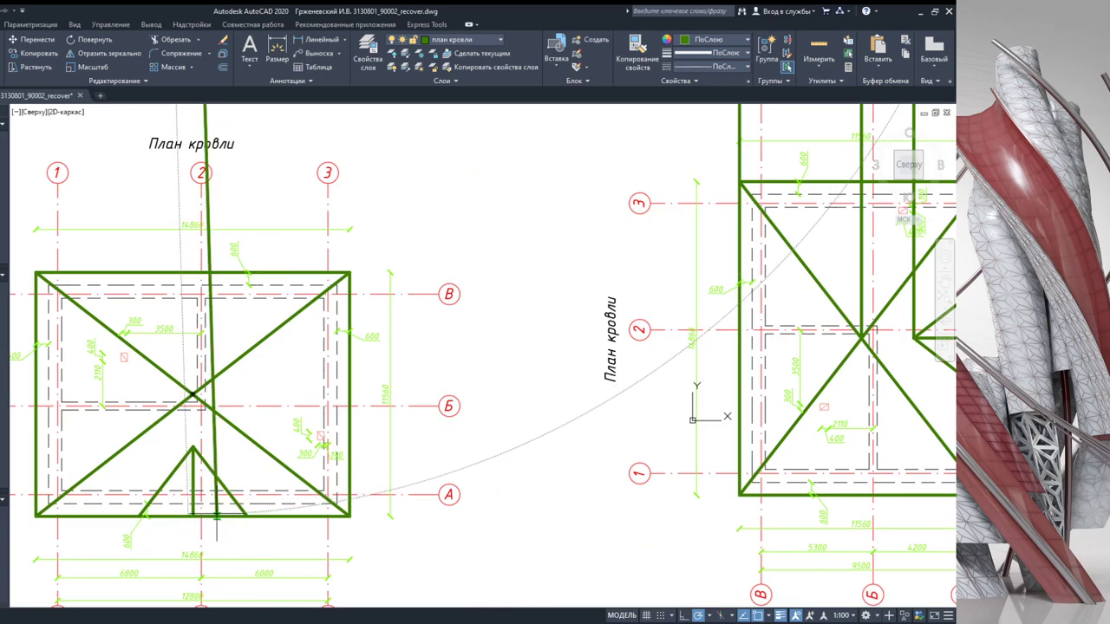
scroll(220, 517, "down", 4)
middle_click_drag(310, 431, 249, 570)
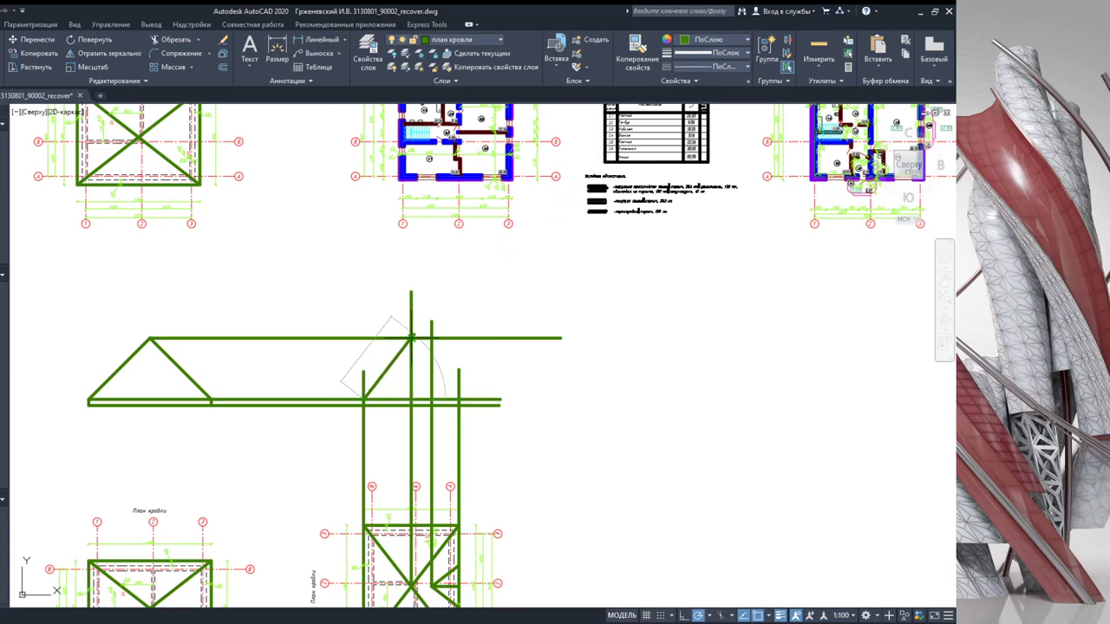
scroll(408, 344, "up", 2)
scroll(377, 386, "down", 2)
scroll(372, 376, "down", 3)
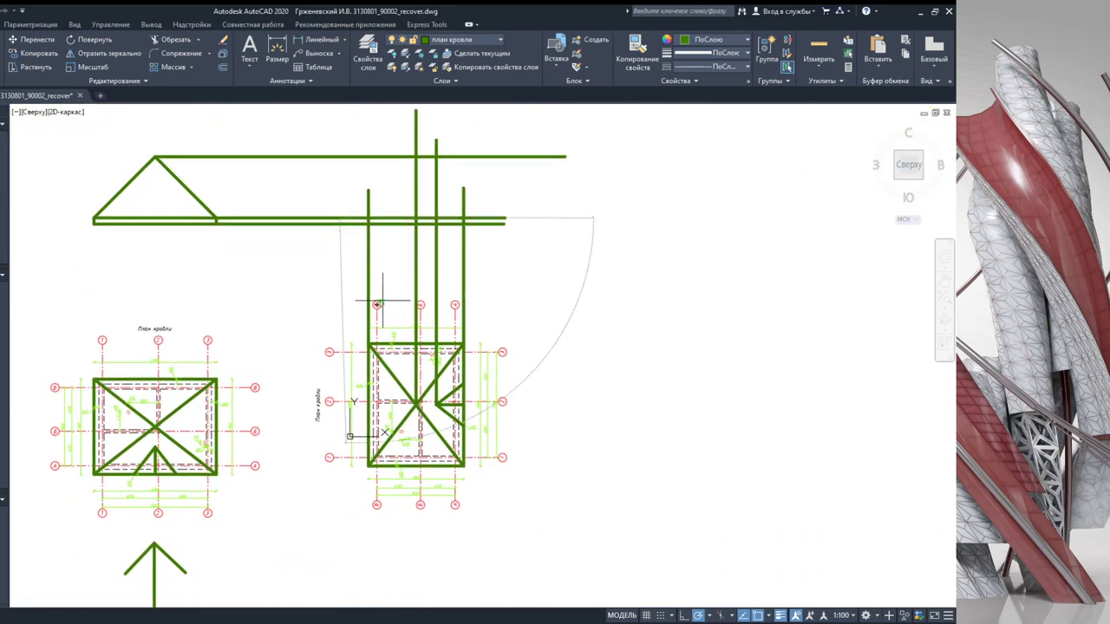
scroll(371, 473, "up", 3)
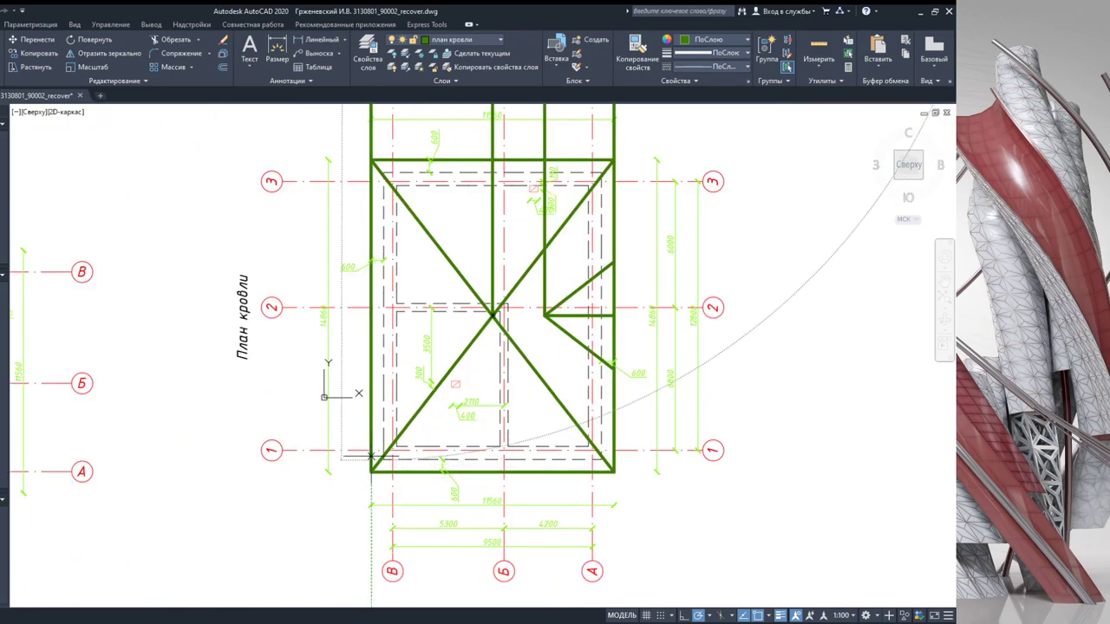
middle_click_drag(385, 245, 385, 424)
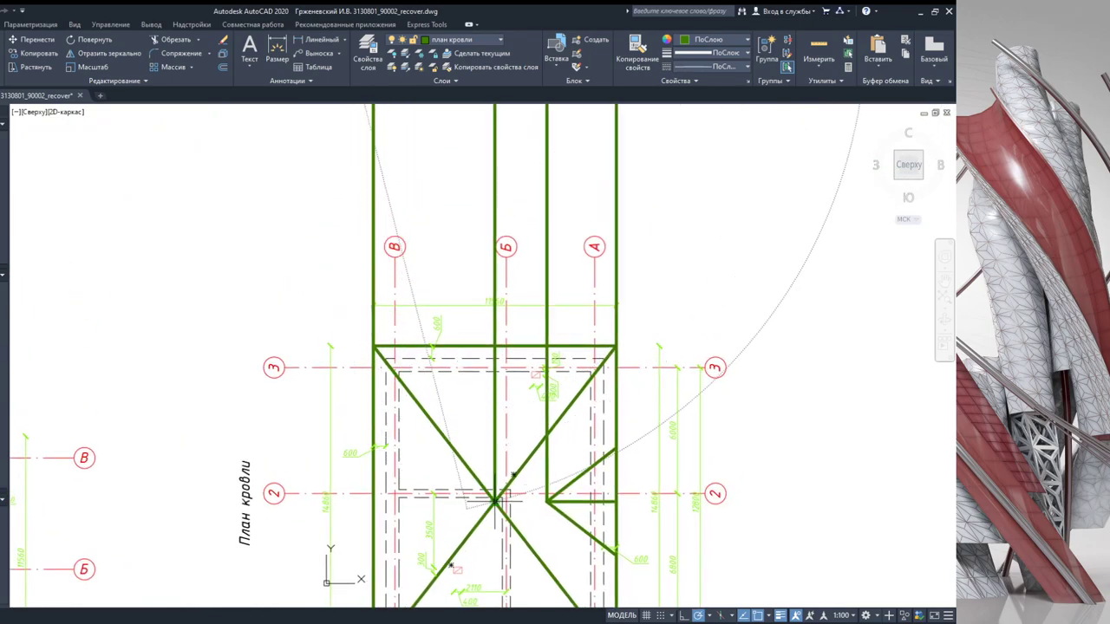
scroll(458, 263, "up", 2)
middle_click_drag(457, 263, 397, 564)
scroll(377, 487, "down", 4)
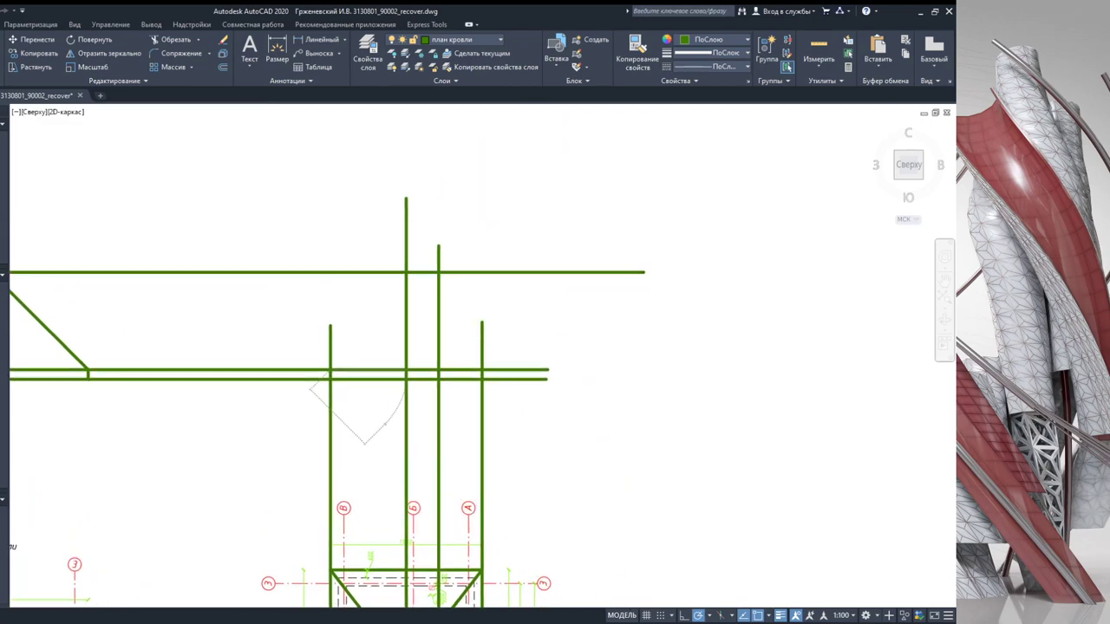
left_click(405, 272)
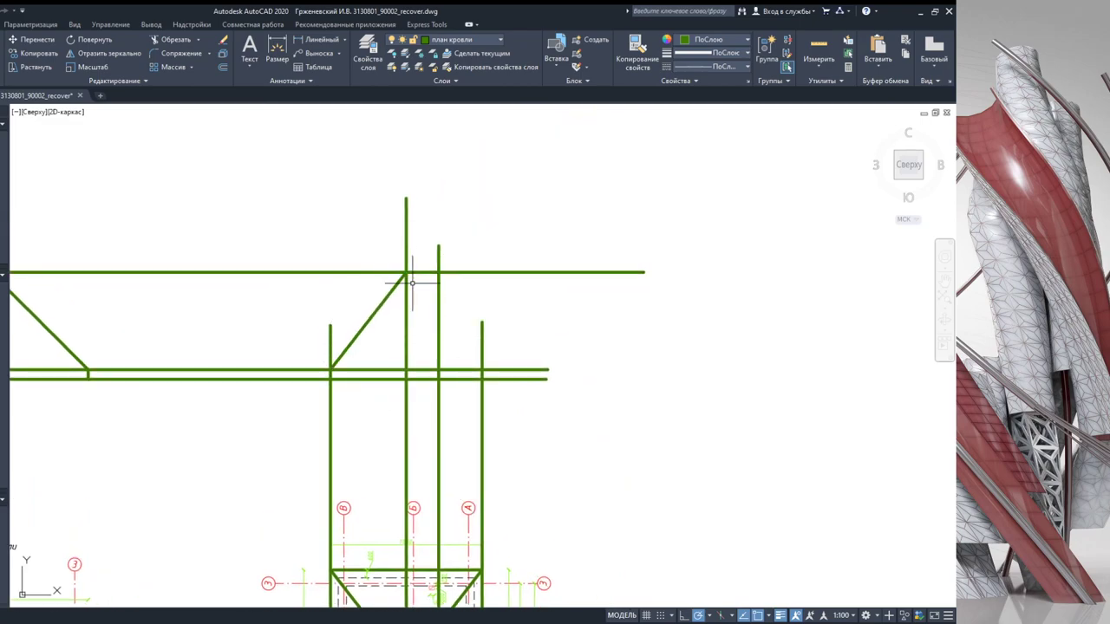
Step: Draw the right slope from the baseline intersection up to the gable apex
middle_click_drag(461, 448, 390, 266)
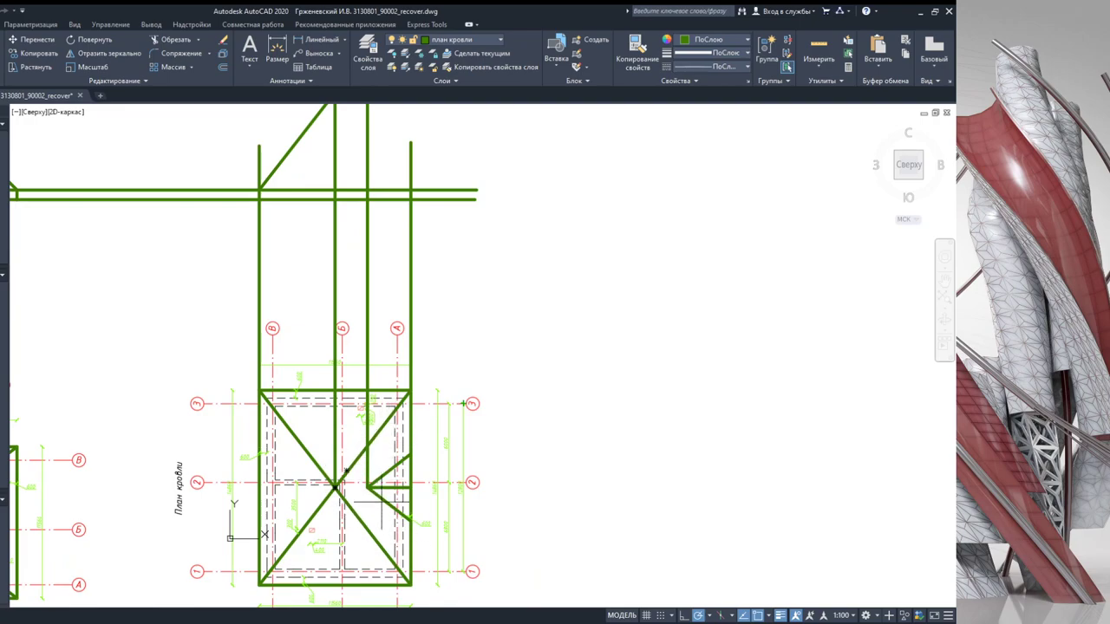
middle_click_drag(352, 353, 369, 532)
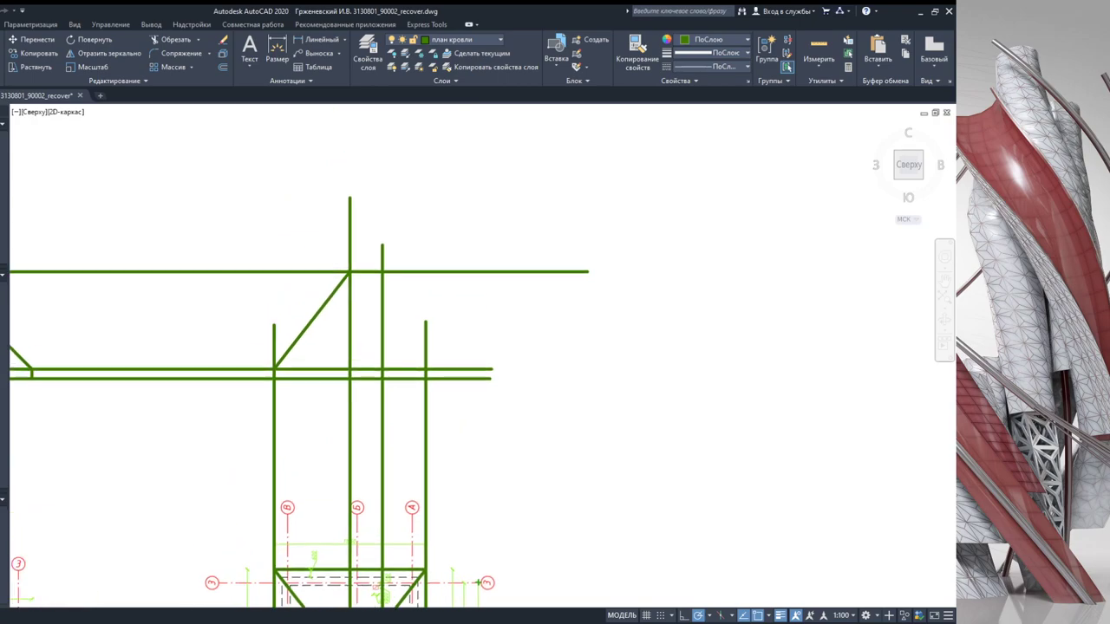
left_click(426, 370)
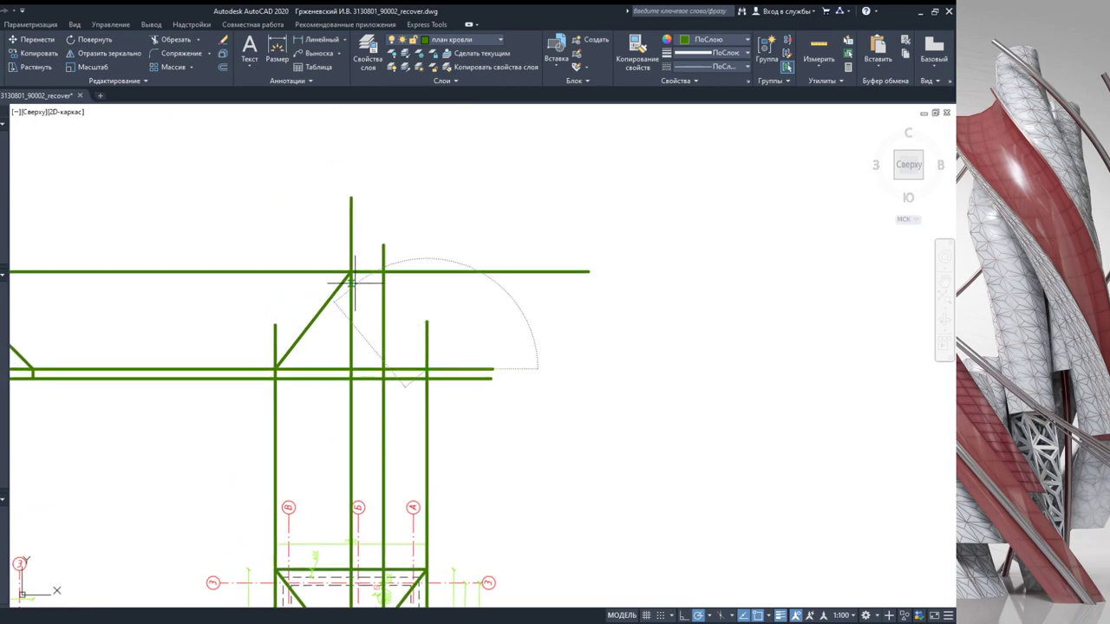
left_click(351, 273)
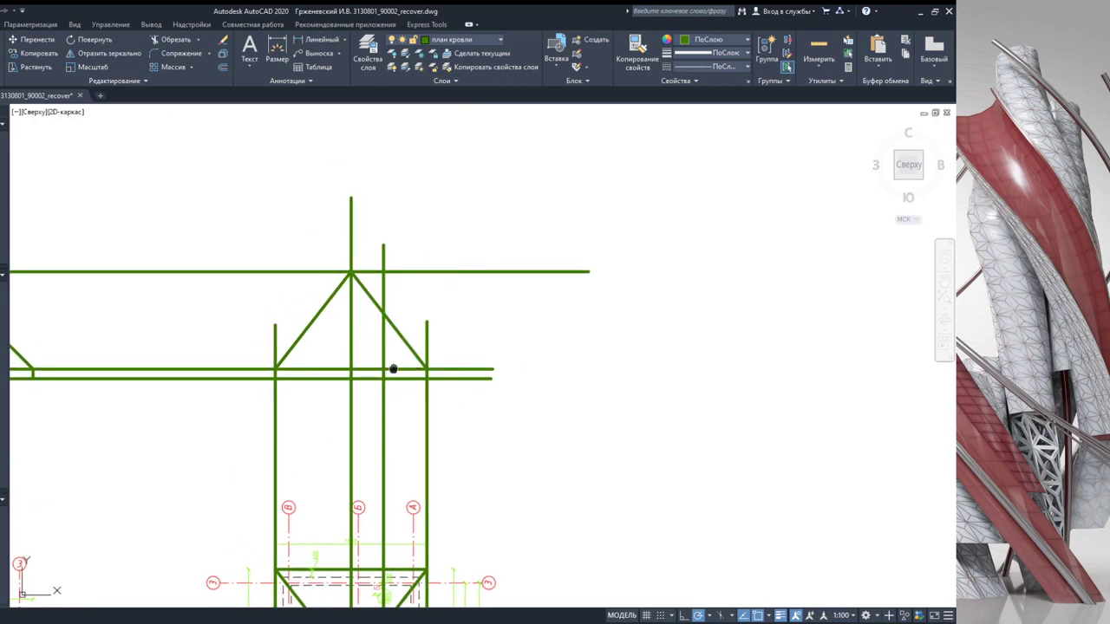
middle_click_drag(391, 367, 384, 312)
mouse_move(396, 605)
middle_mouse_down()
mouse_move(377, 451)
mouse_move(363, 520)
middle_mouse_up()
Step: Draw a horizontal line rightward from where the right slope crosses the projection line
scroll(358, 208, "up", 2)
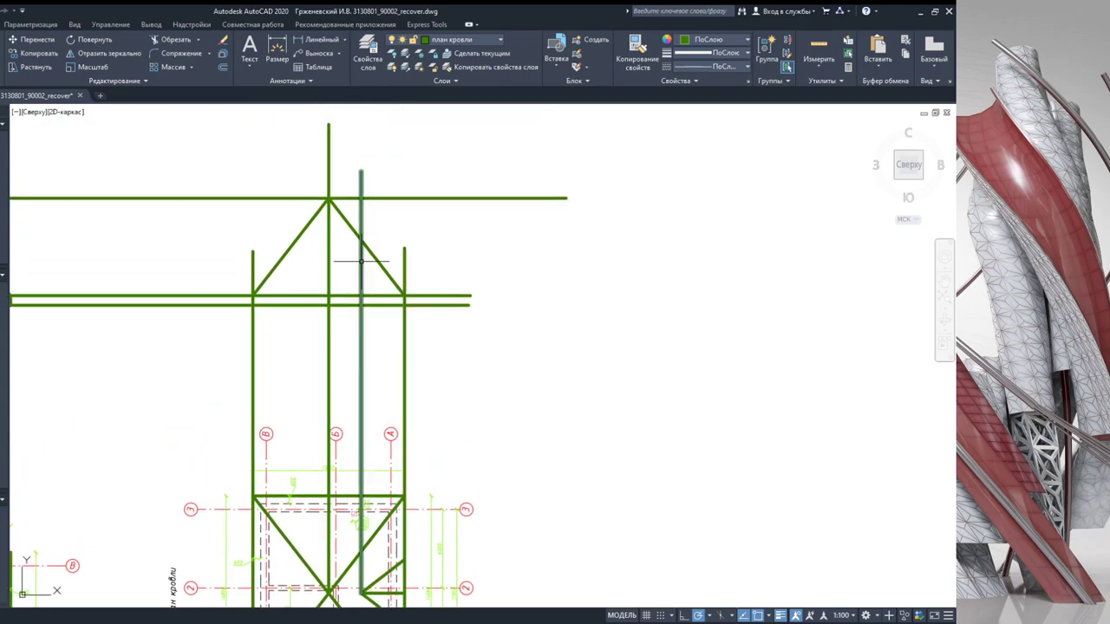
scroll(359, 209, "up", 3)
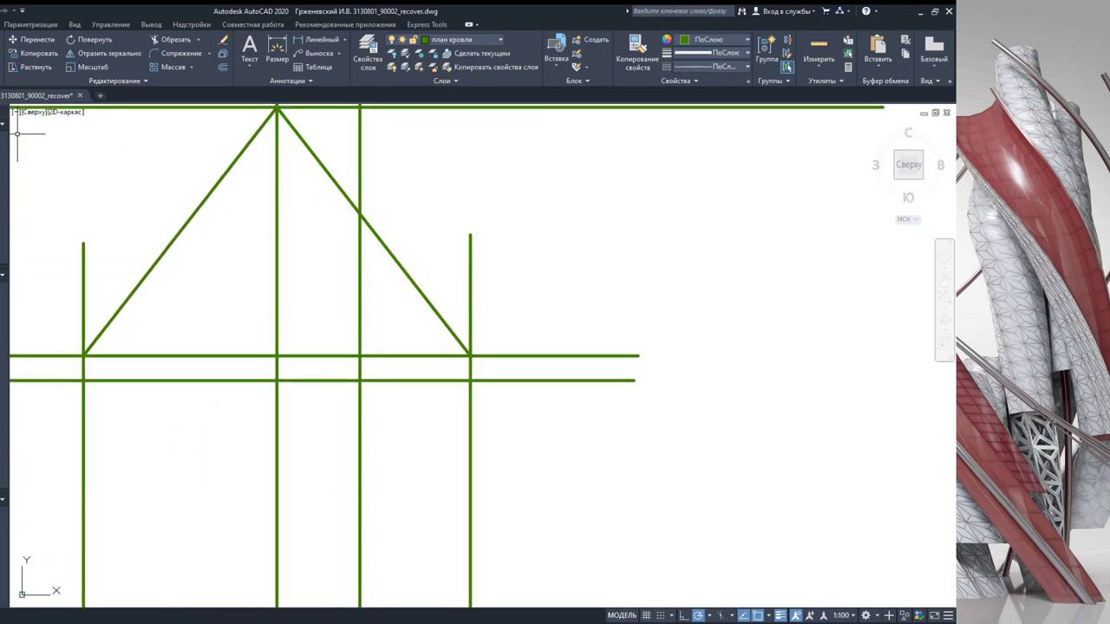
left_click(359, 213)
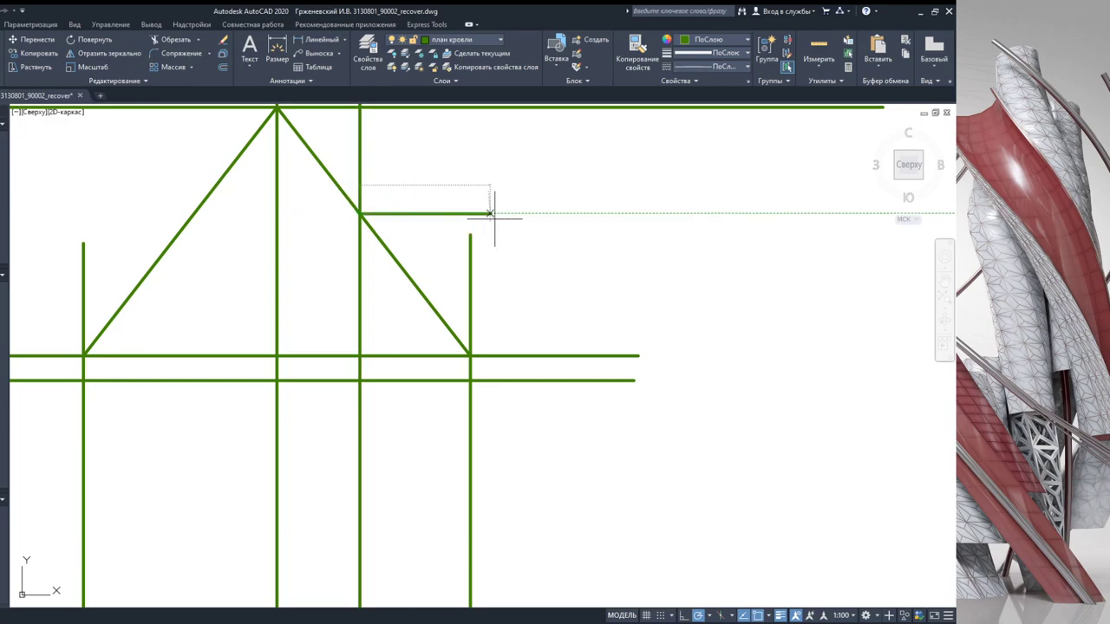
left_click(562, 214)
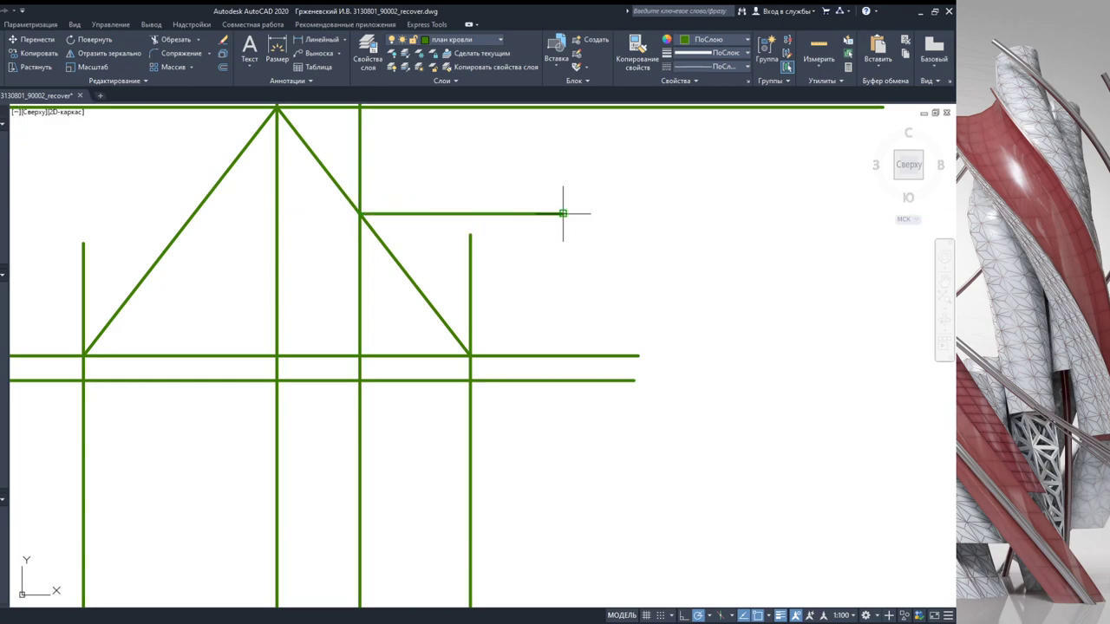
Step: Stretch the right vertical projection line's top end up past the new horizontal line
left_click(471, 258)
left_click(470, 234)
left_click(470, 180)
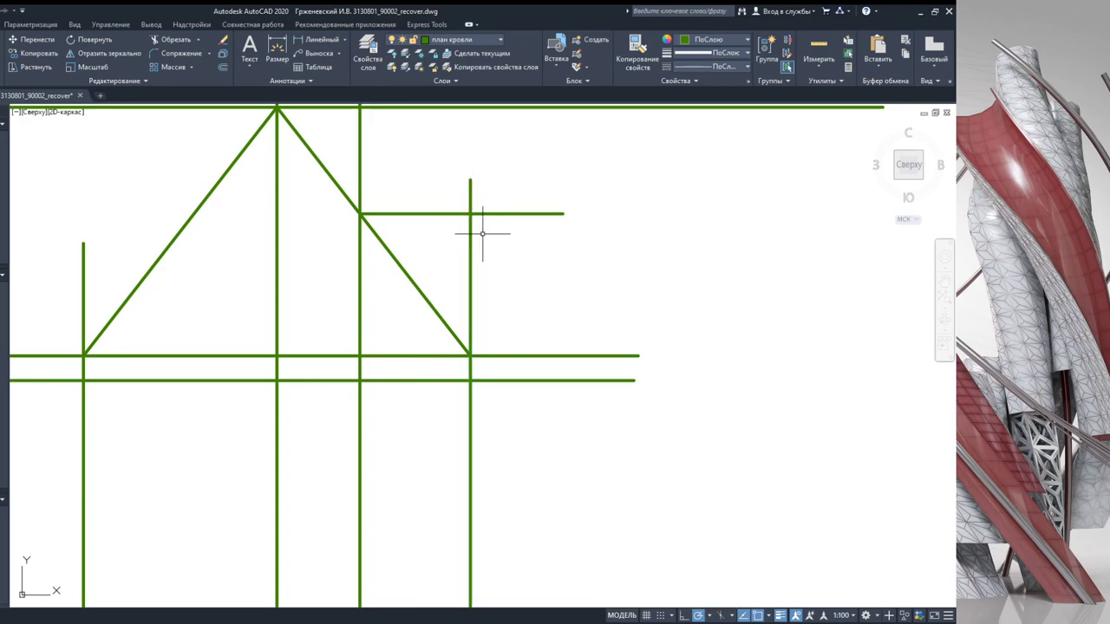
scroll(486, 264, "down", 2)
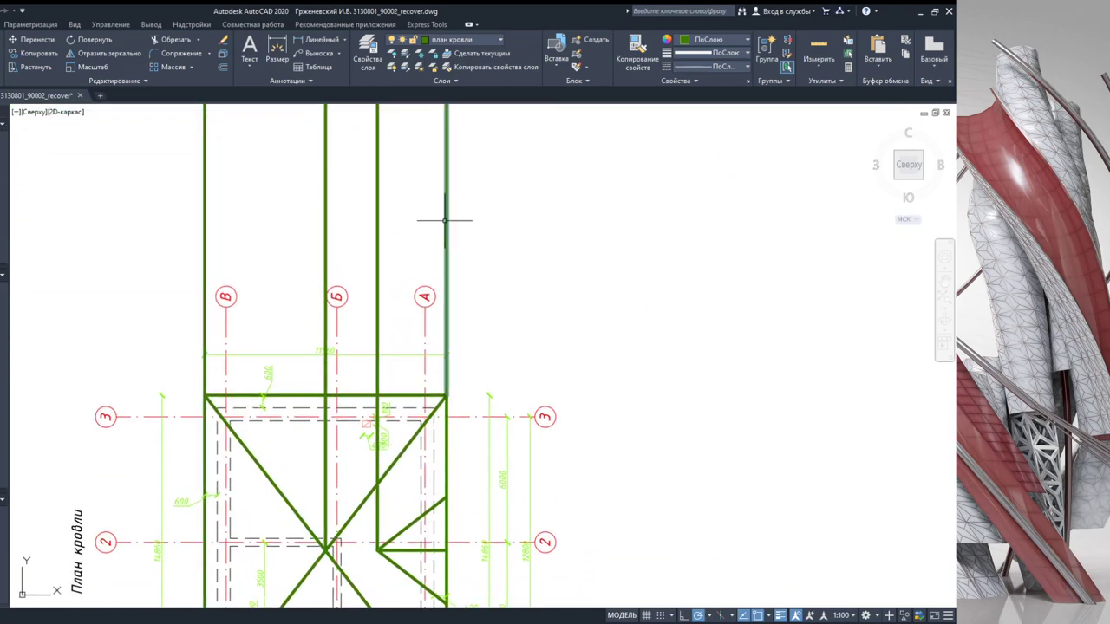
middle_click_drag(473, 302, 446, 173)
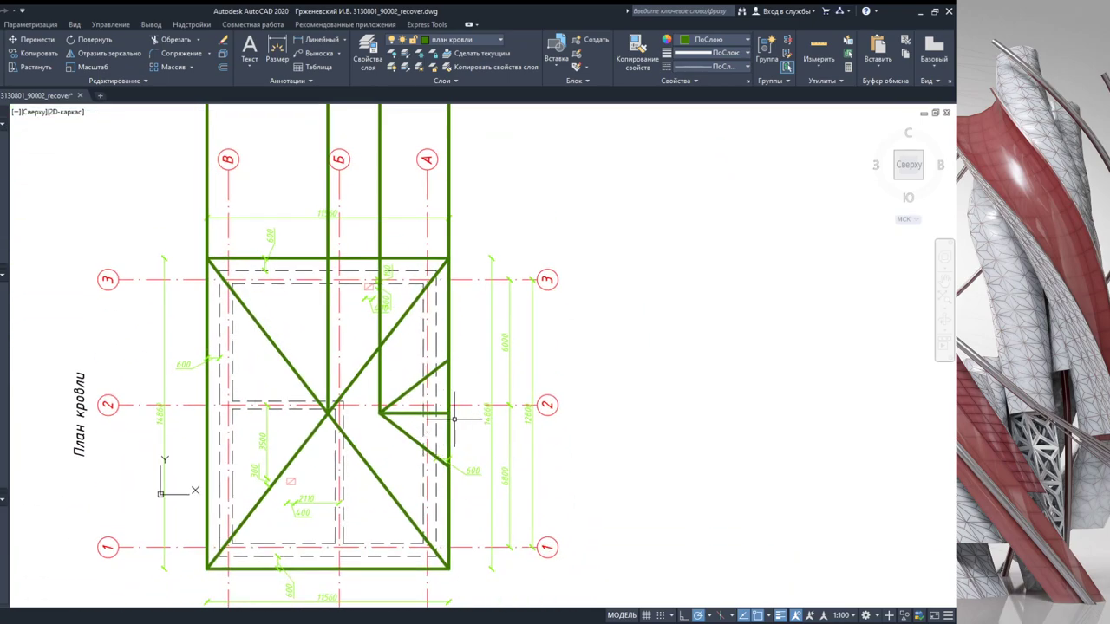
scroll(452, 418, "up", 2)
Step: Select all lines as cutting edges and trim the ends above the ridge and right of the gable
scroll(451, 419, "up", 2)
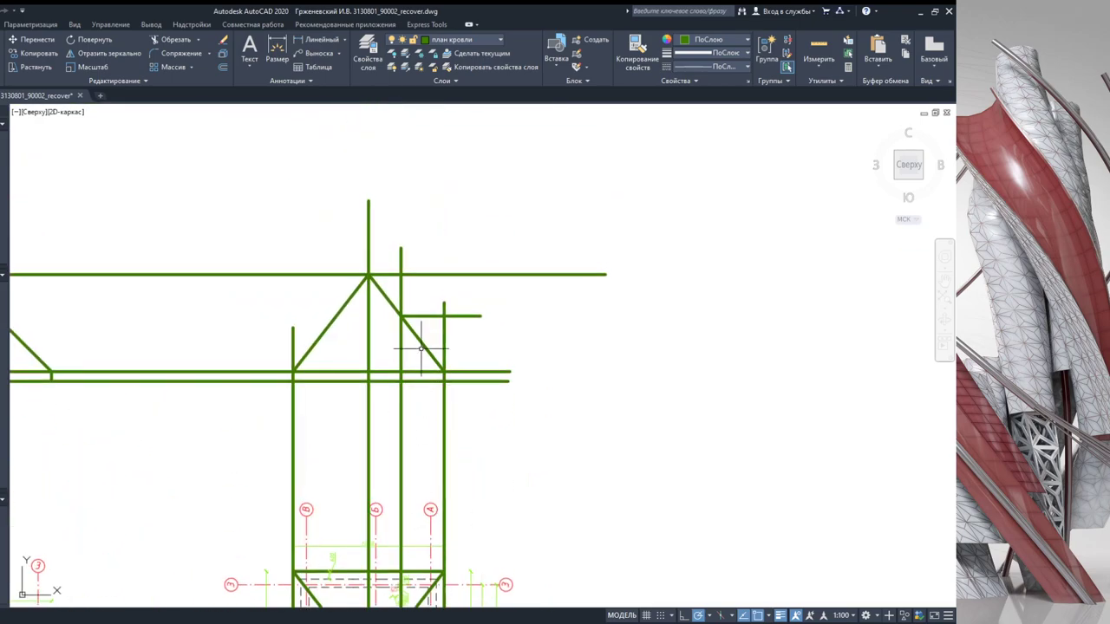
scroll(454, 362, "up", 1)
left_click(556, 498)
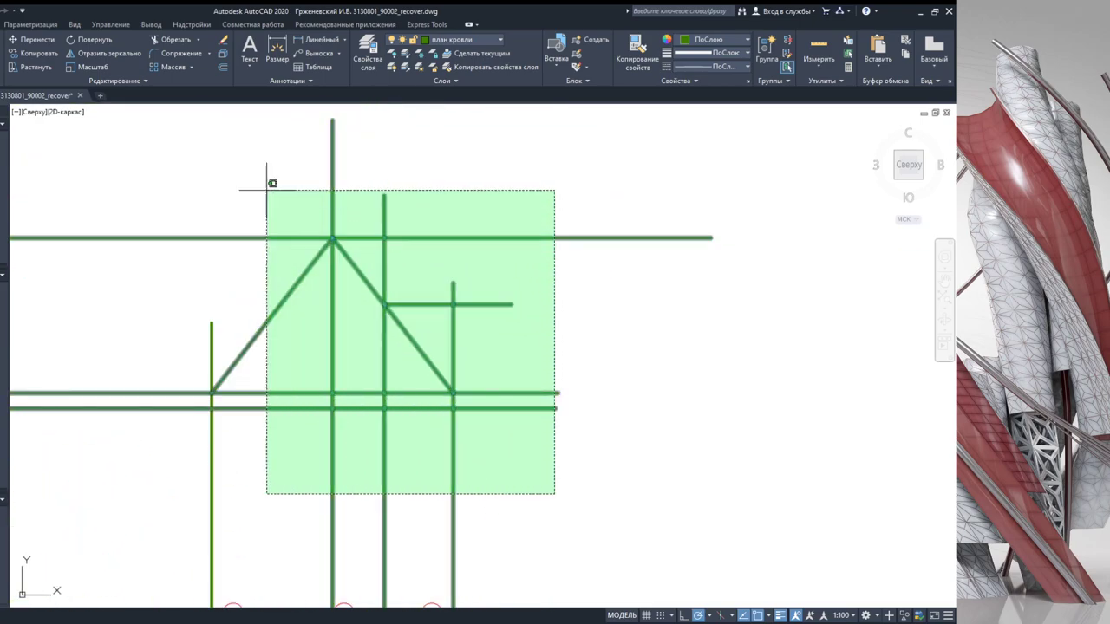
left_click(143, 153)
left_click(173, 39)
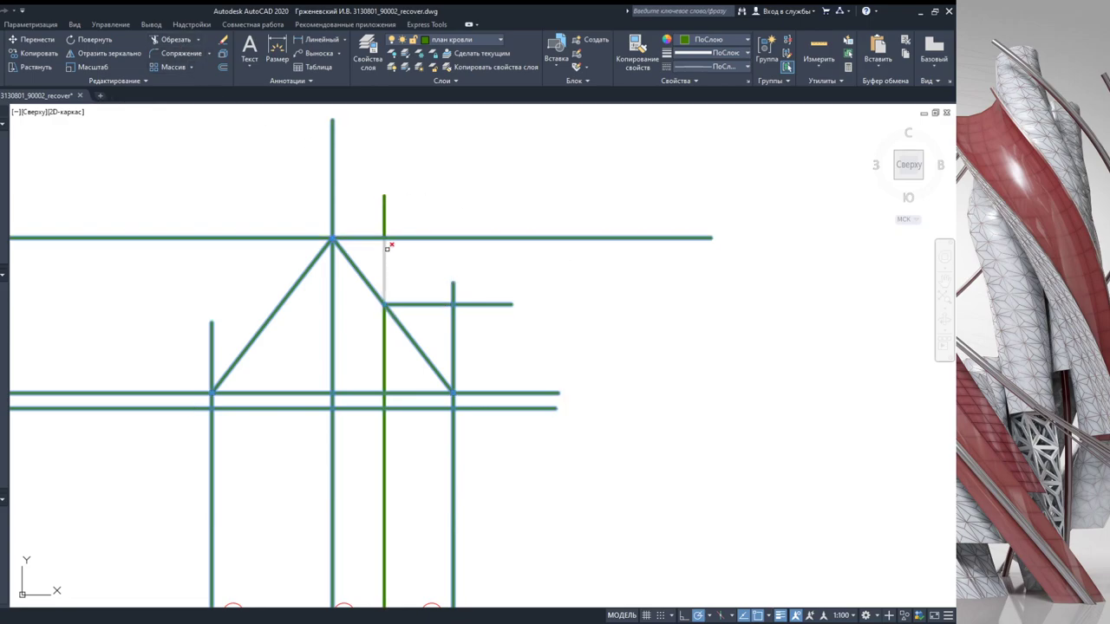
left_click(333, 186)
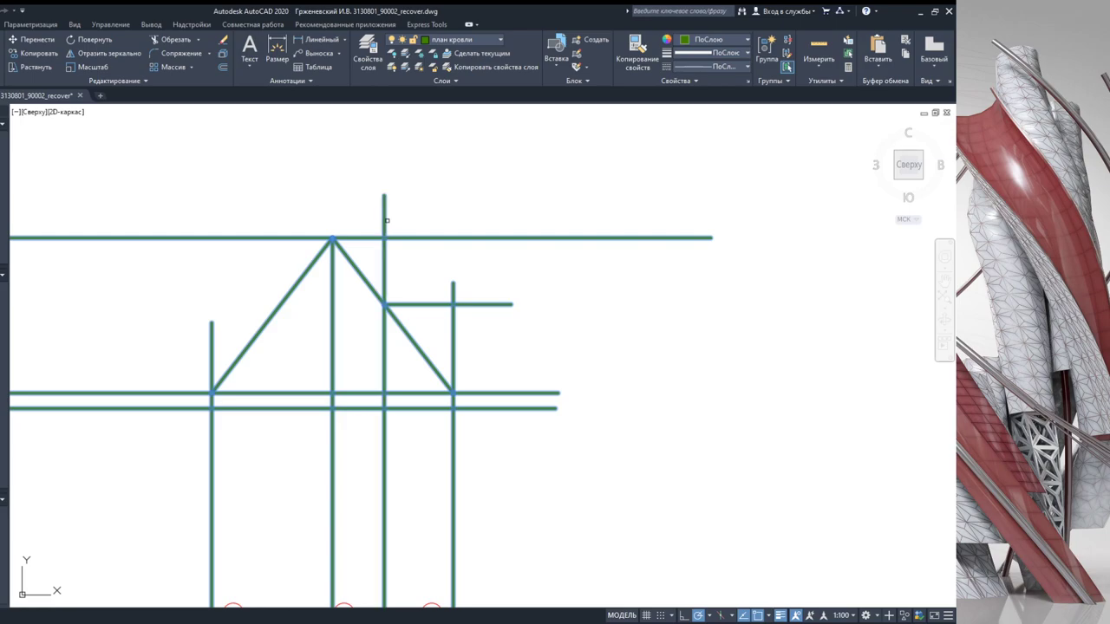
left_click(385, 258)
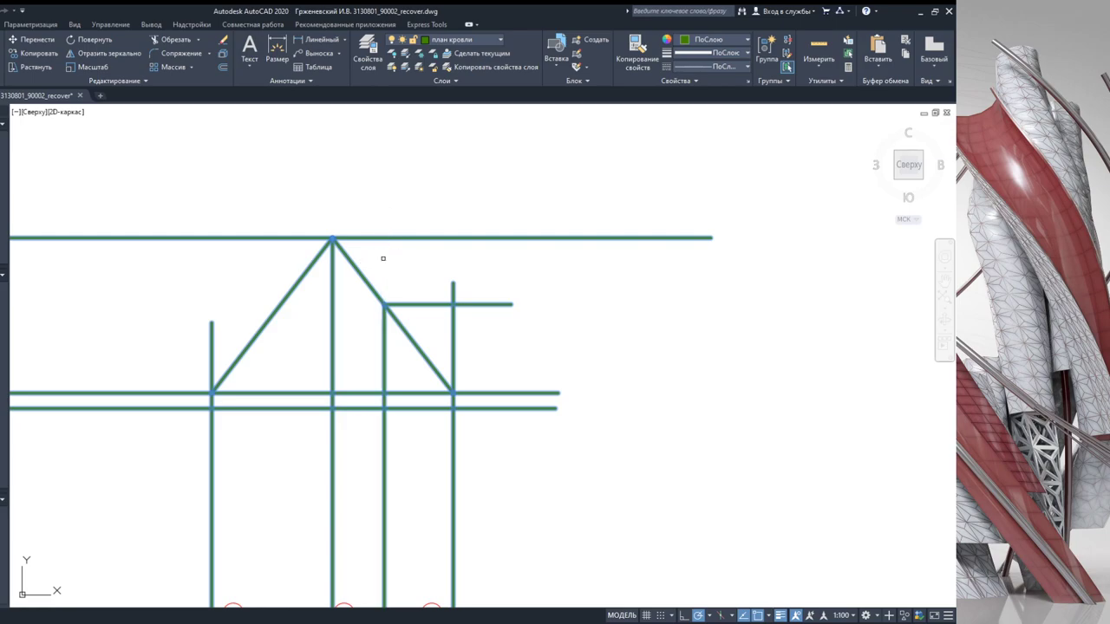
left_click(453, 291)
left_click(482, 304)
left_click(572, 467)
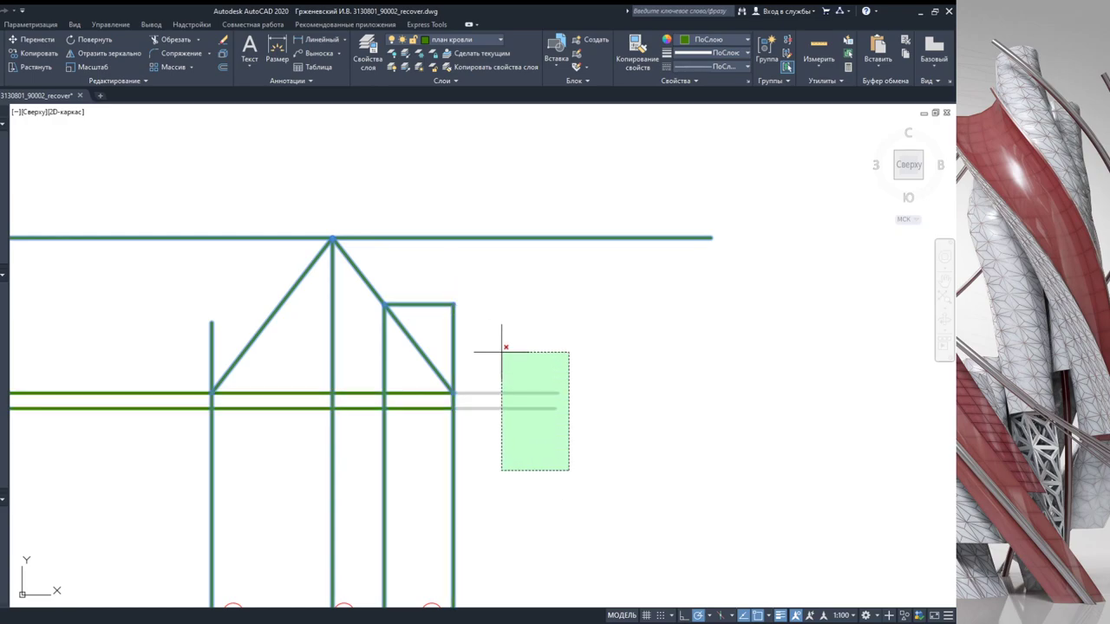
left_click(508, 347)
Step: Trim the line ends left of the gable and the vertical lines below the eave
middle_click_drag(514, 378, 614, 348)
left_click(276, 396)
left_click(249, 333)
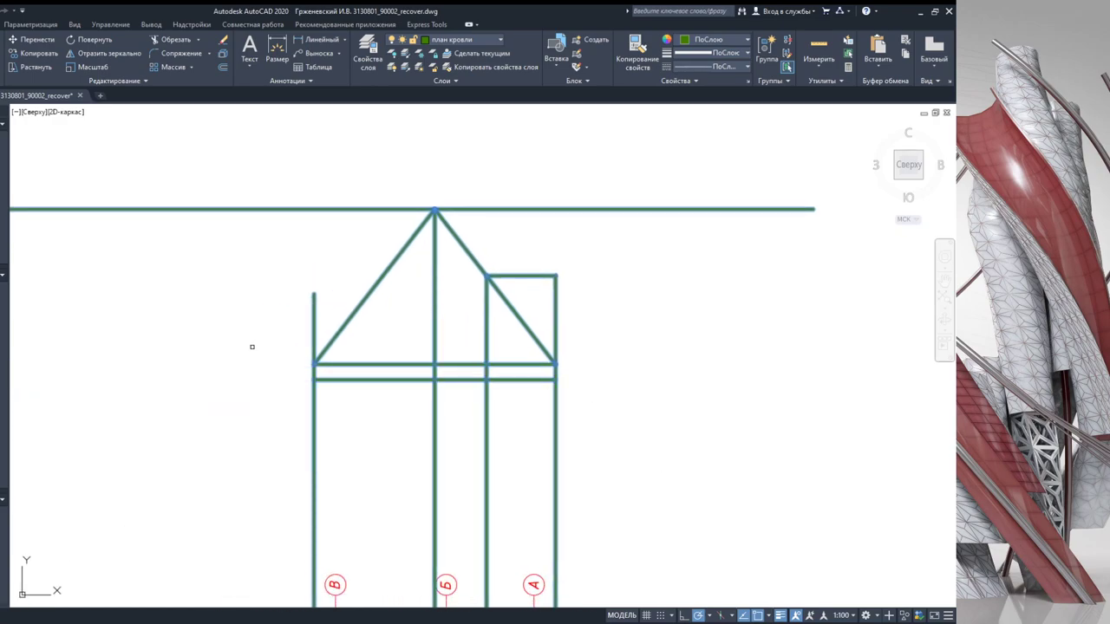
middle_click_drag(250, 345, 250, 366)
left_click(312, 437)
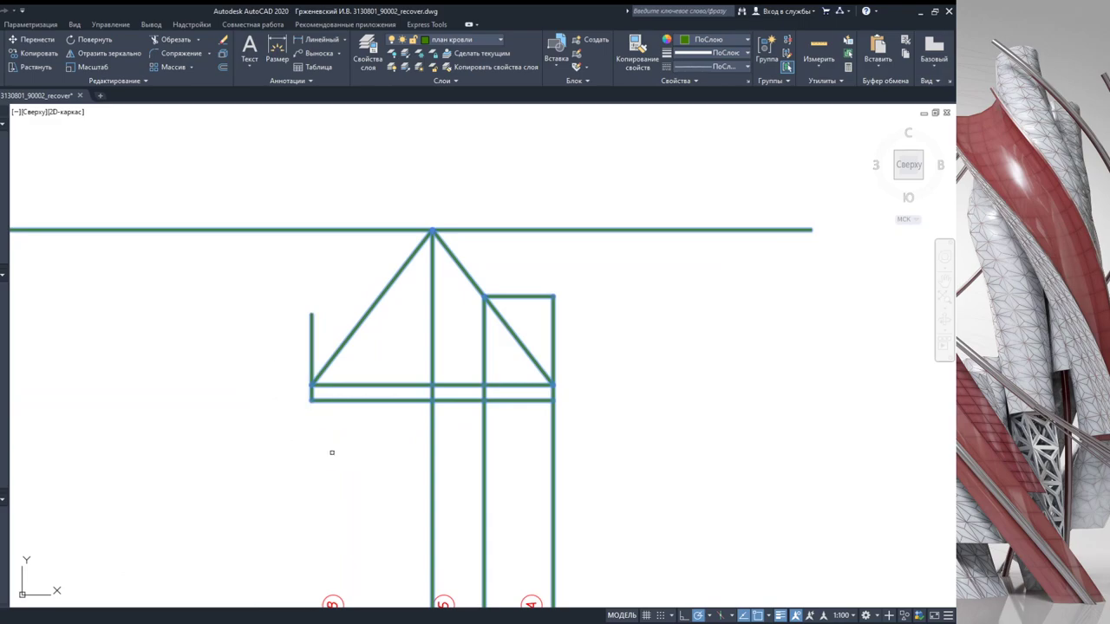
left_click(567, 460)
left_click(372, 474)
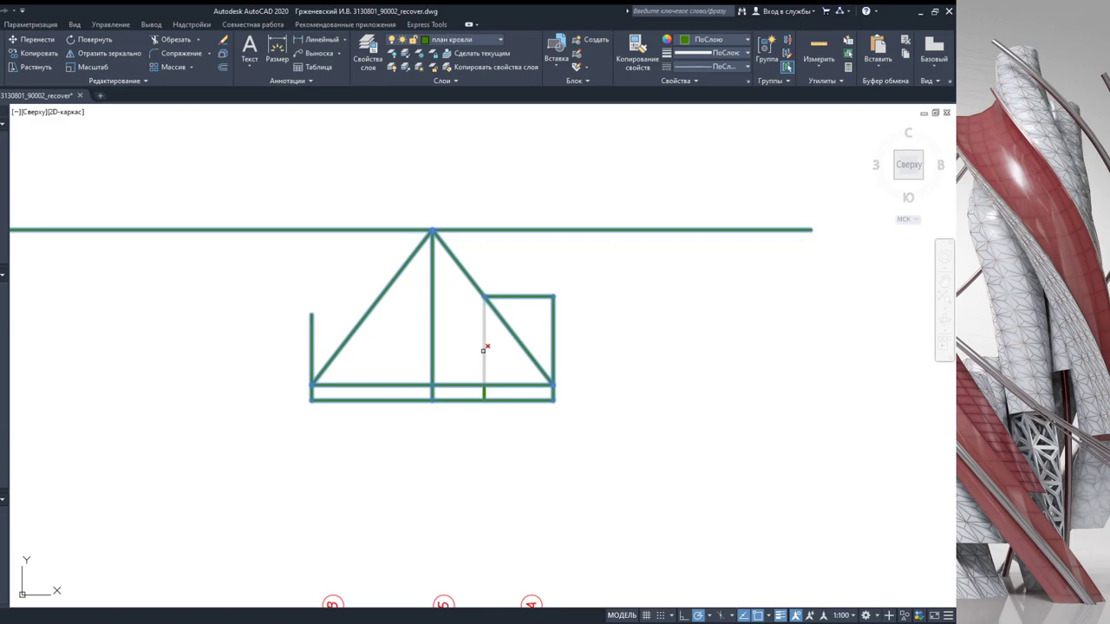
key("Escape")
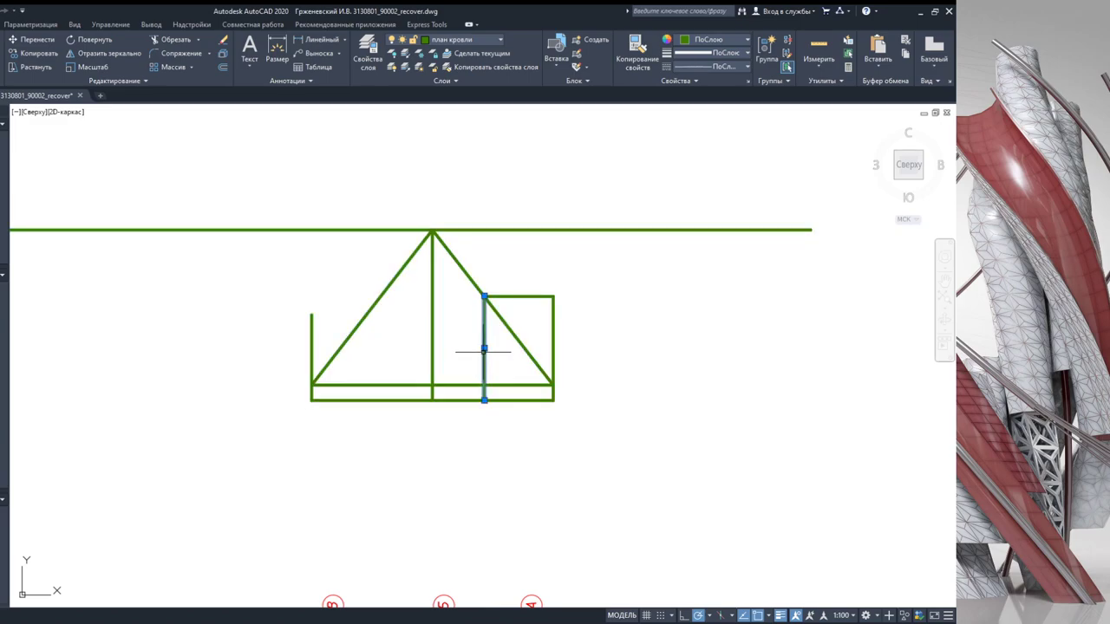
Step: Delete leftover projection and ridge-height lines, shorten the left vertical to the eave, remove the central line
key("Delete")
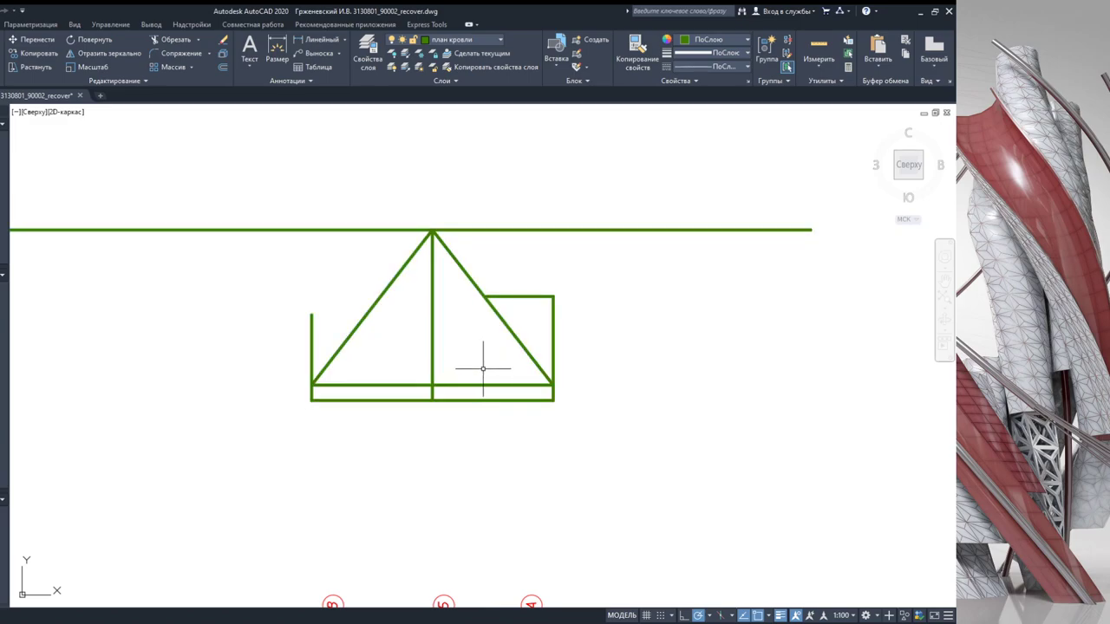
left_click(555, 229)
key("Delete")
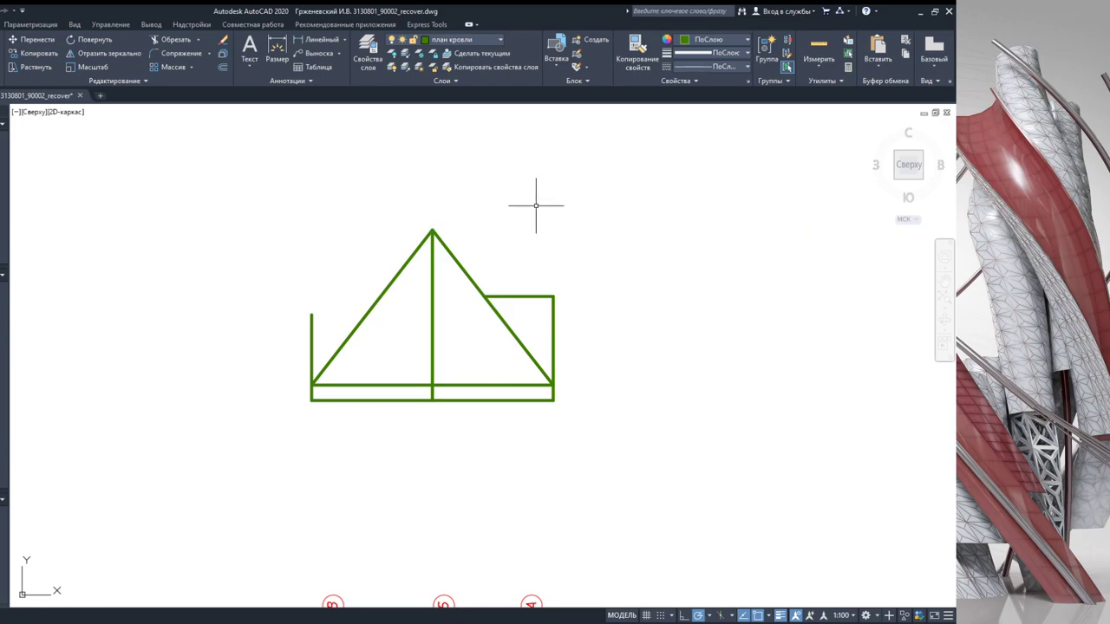
left_click(309, 330)
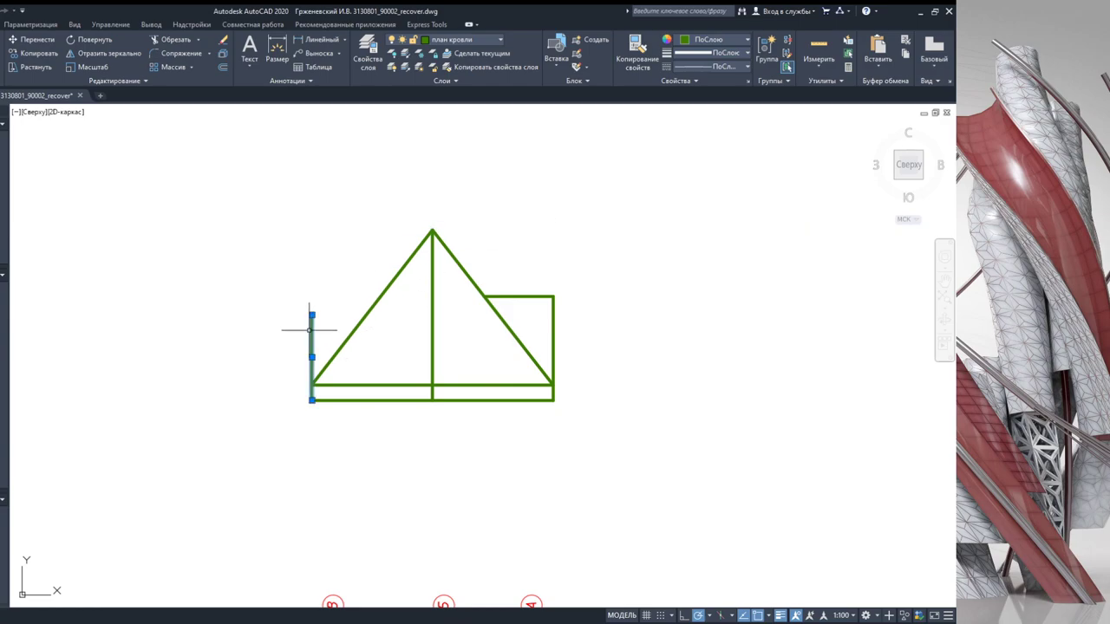
left_click(312, 315)
left_click(311, 384)
middle_click_drag(391, 368, 361, 371)
key("Escape")
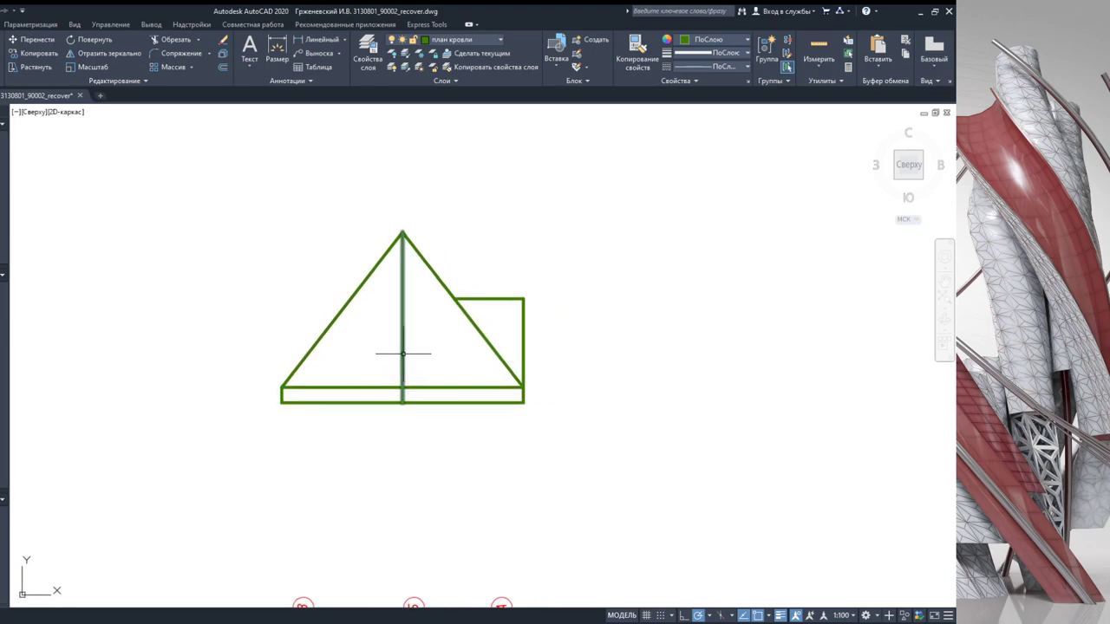
key("Delete")
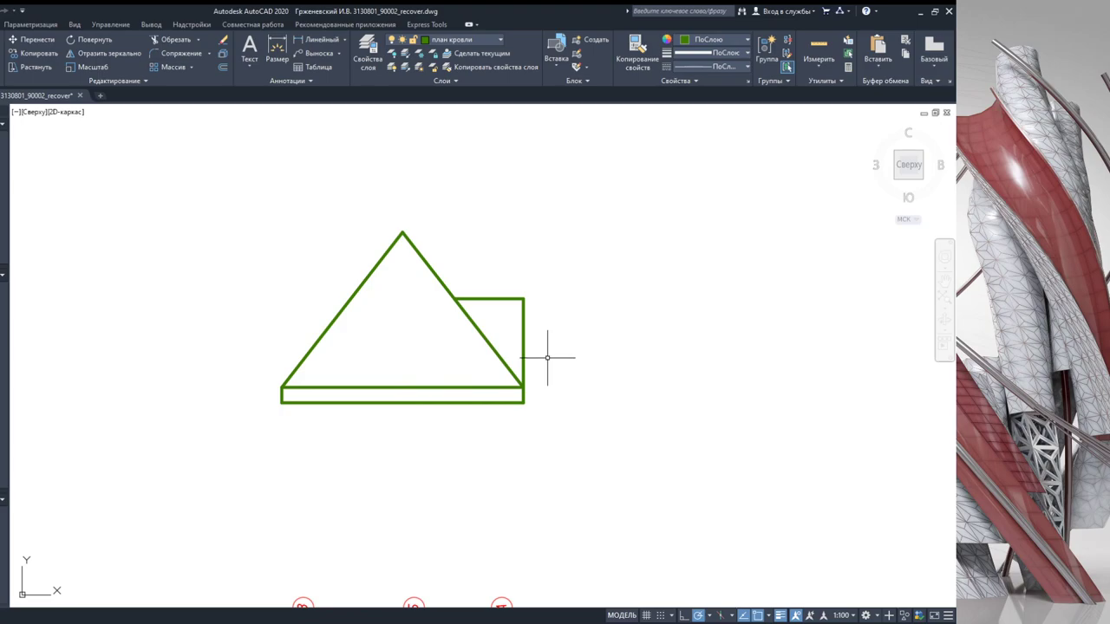
Step: Draw a horizontal line from the right slope's side-roof intersection leftward past the first gable
scroll(408, 338, "down", 2)
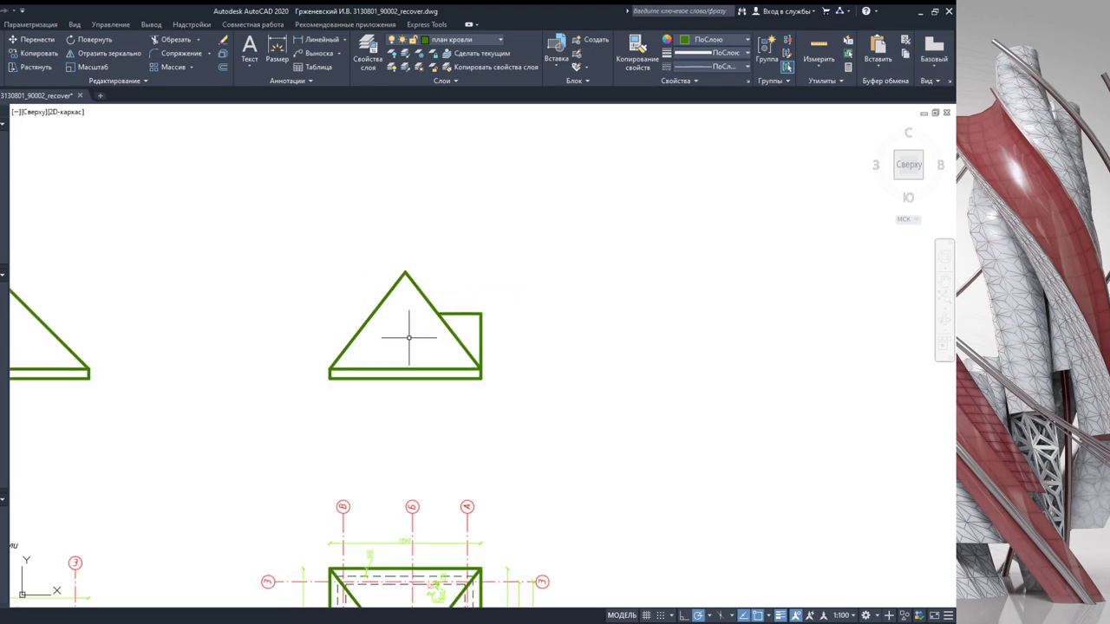
middle_click_drag(434, 355, 377, 224)
scroll(329, 340, "down", 1)
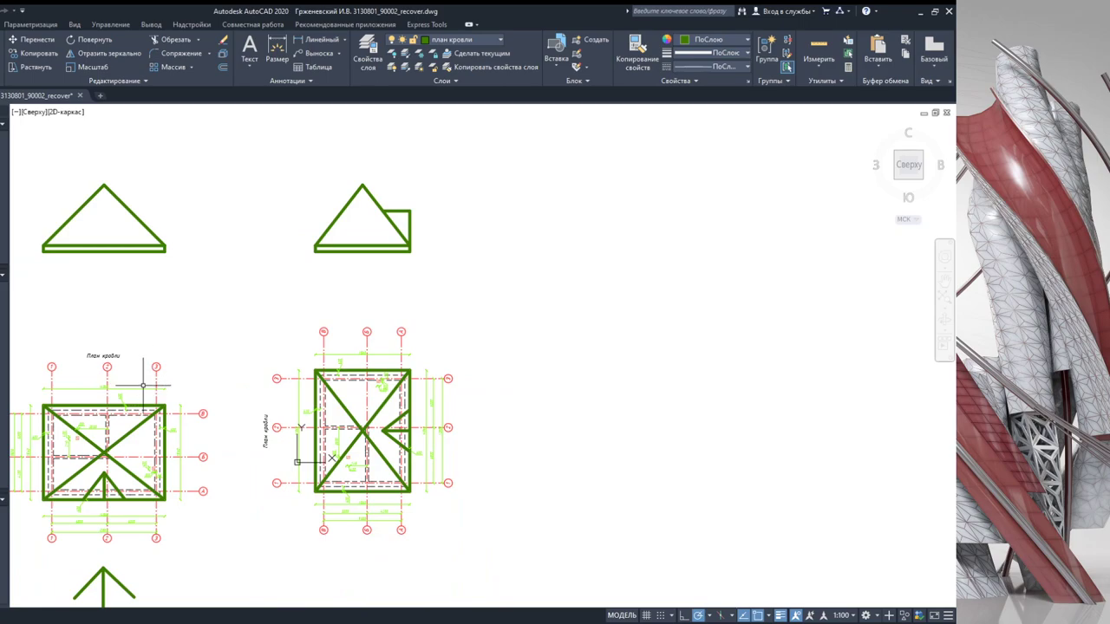
middle_click_drag(143, 385, 310, 391)
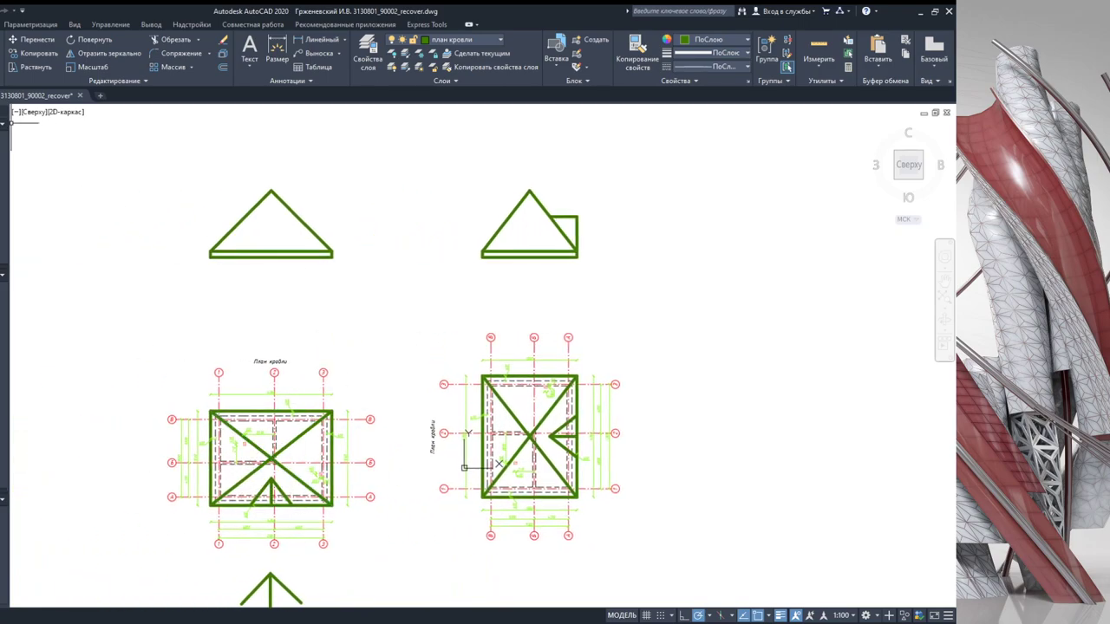
scroll(595, 241, "up", 5)
scroll(595, 270, "up", 2)
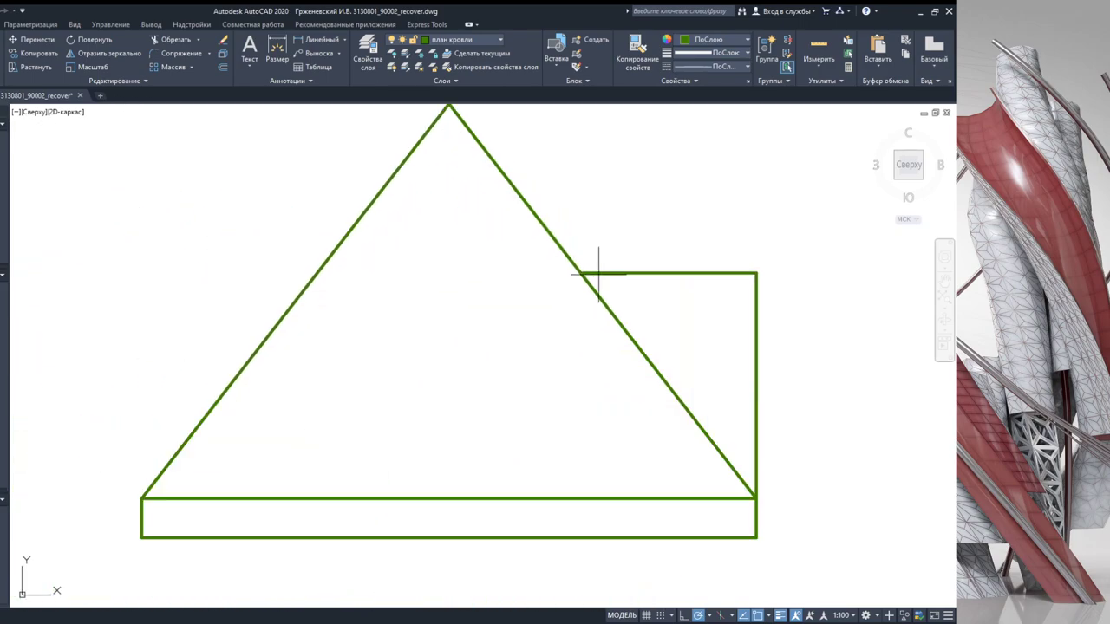
left_click(581, 273)
scroll(581, 273, "down", 5)
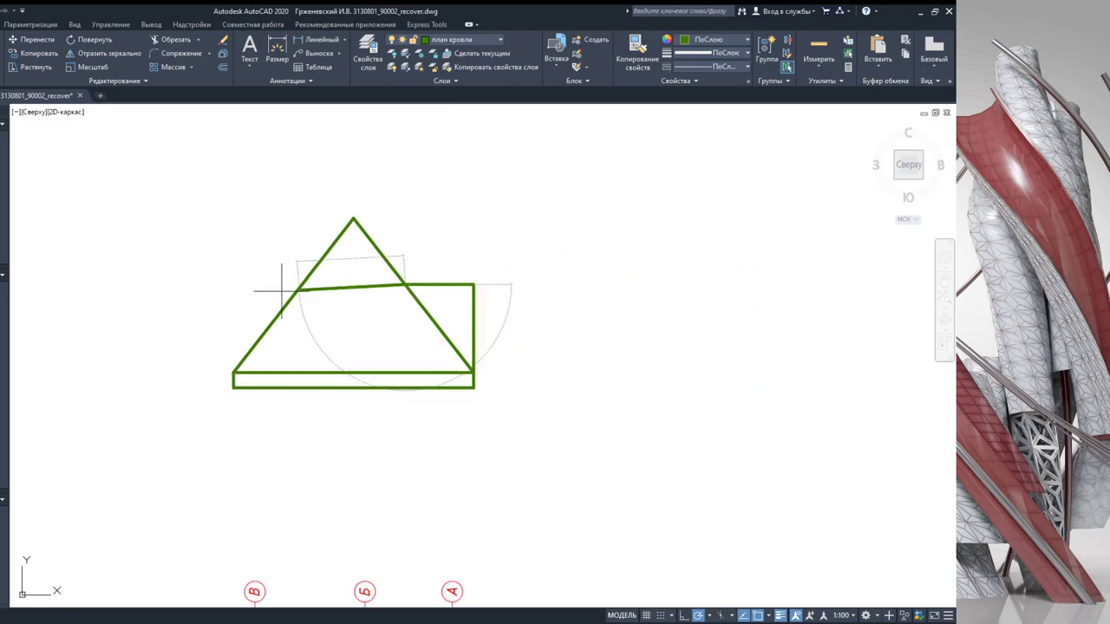
middle_click_drag(255, 290, 601, 290)
scroll(528, 272, "up", 1)
middle_click_drag(252, 236, 319, 235)
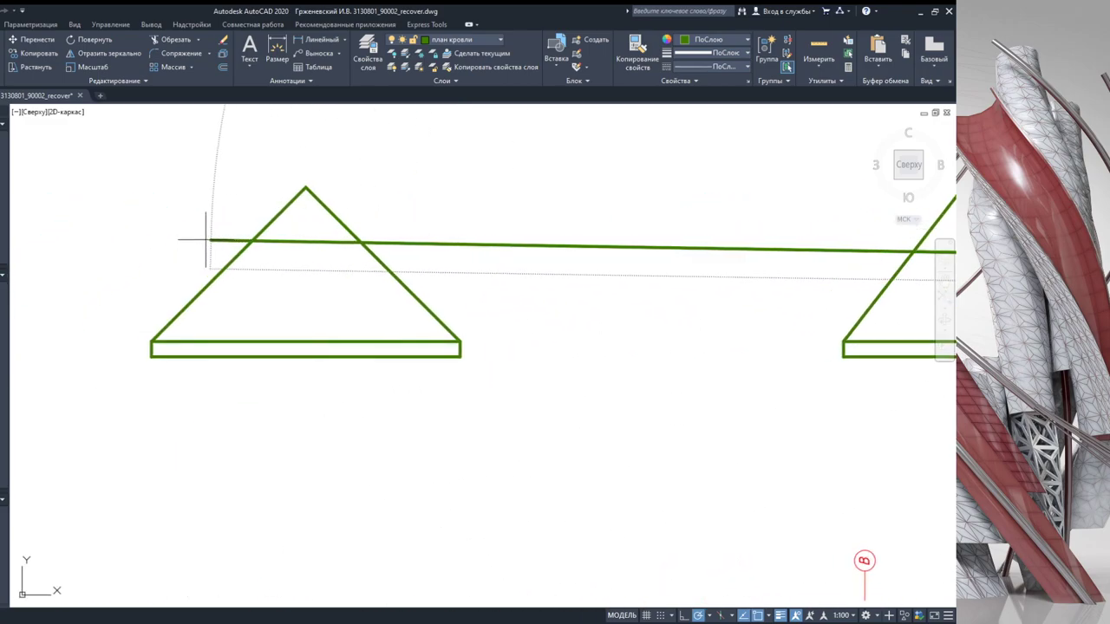
left_click(147, 253)
scroll(181, 286, "down", 5)
scroll(240, 347, "up", 4)
scroll(240, 347, "up", 2)
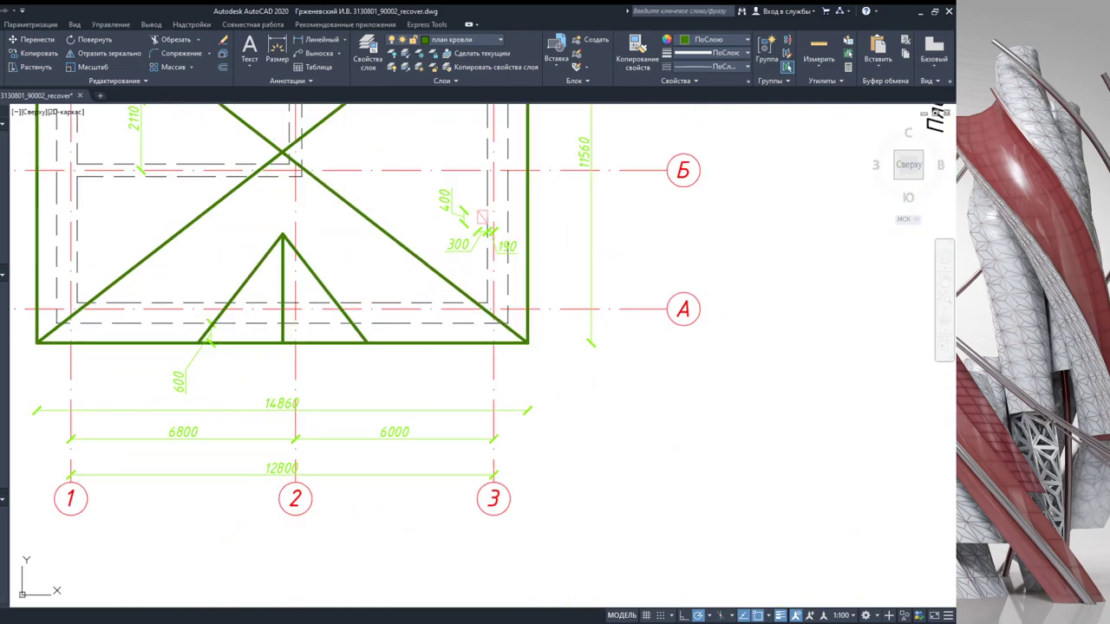
Step: Draw a vertical line from the small gable's corner up past the left gable section
left_click(198, 347)
scroll(195, 251, "down", 5)
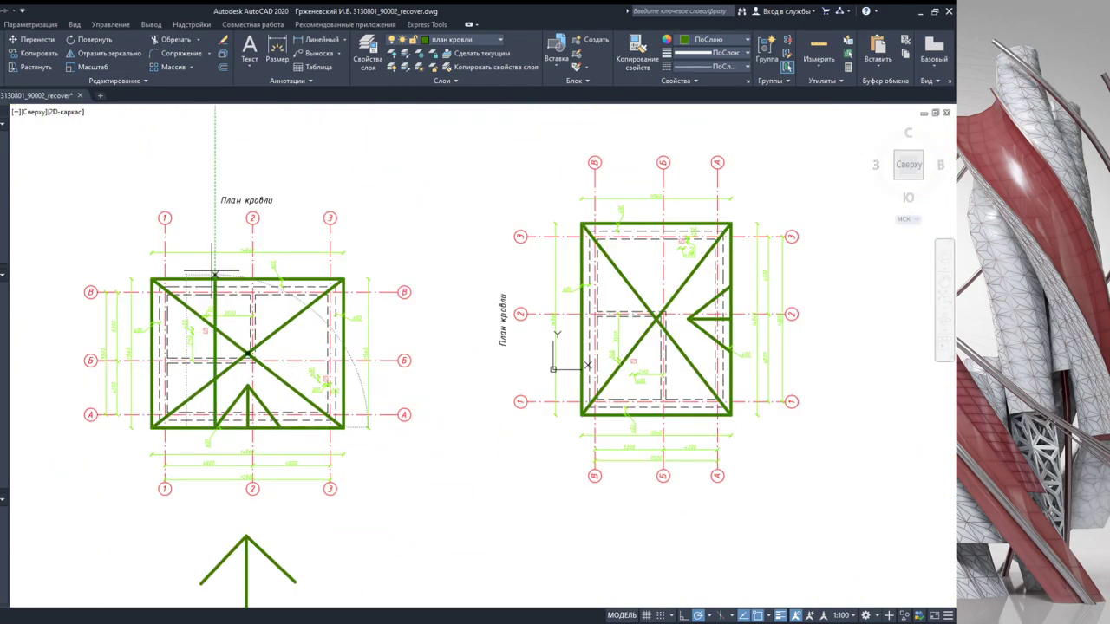
scroll(221, 260, "up", 2)
middle_click_drag(229, 290, 237, 392)
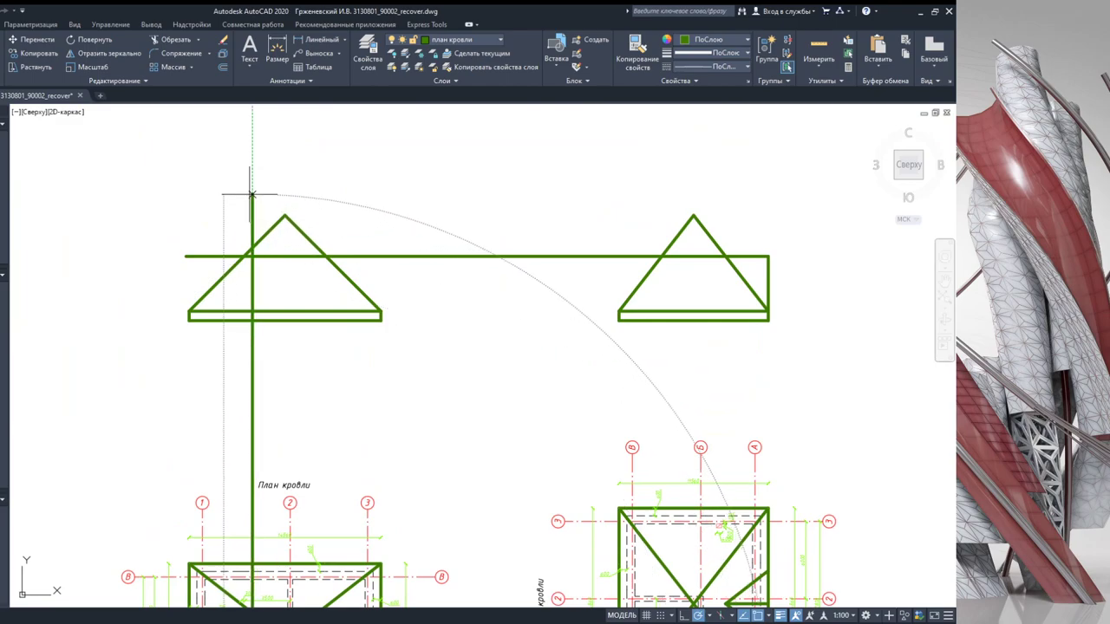
middle_click_drag(292, 607, 293, 407)
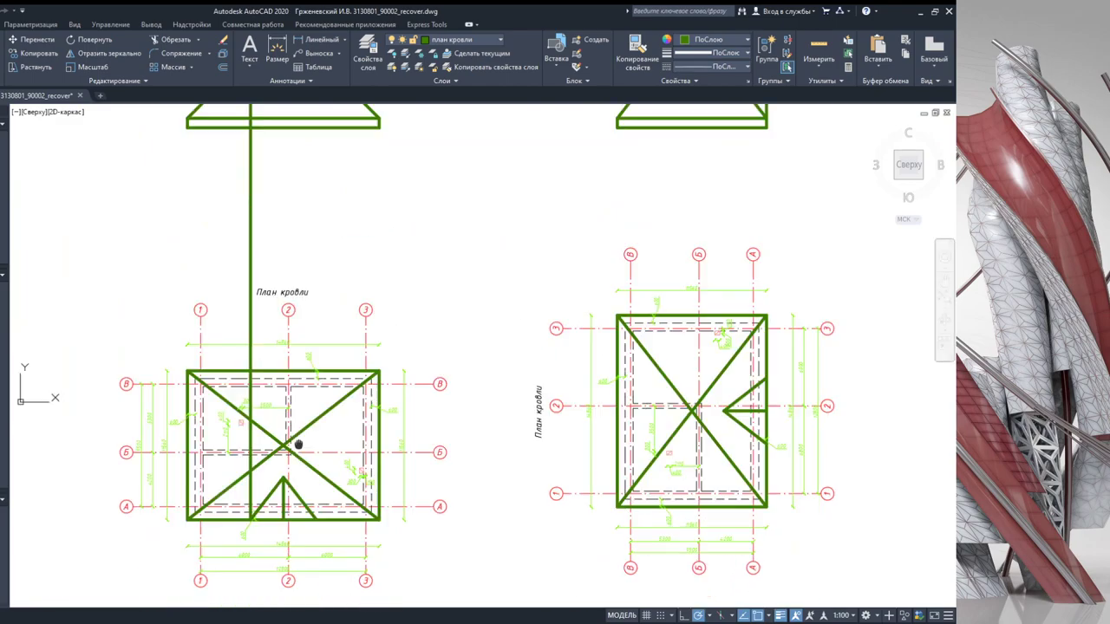
scroll(305, 509, "up", 4)
middle_click_drag(328, 322, 329, 408)
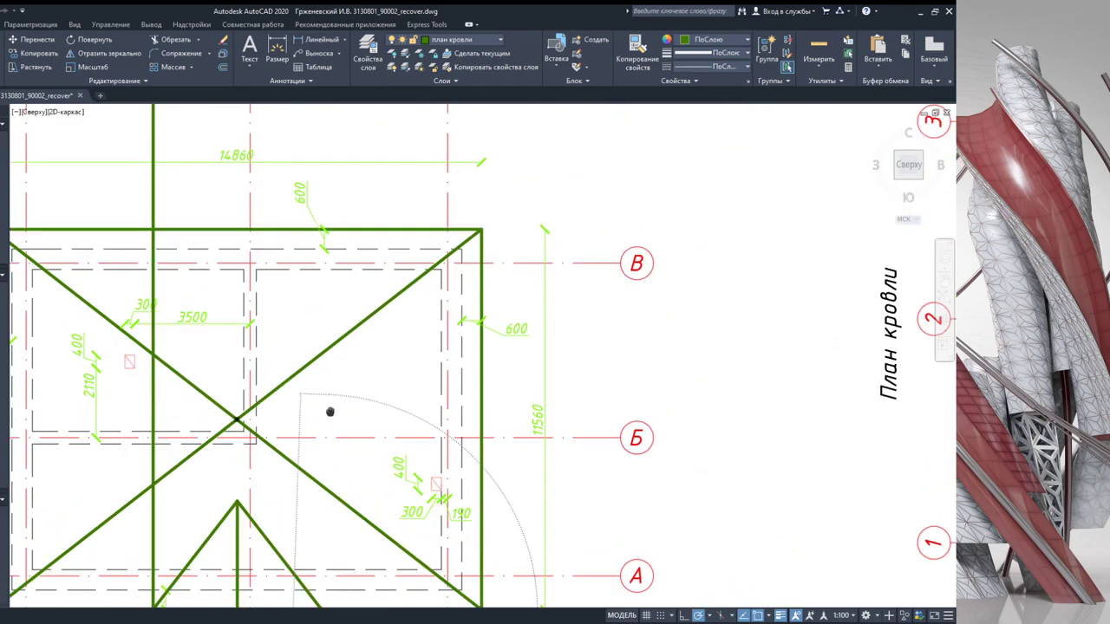
scroll(309, 352, "down", 4)
middle_click_drag(338, 106, 362, 257)
left_click(352, 237)
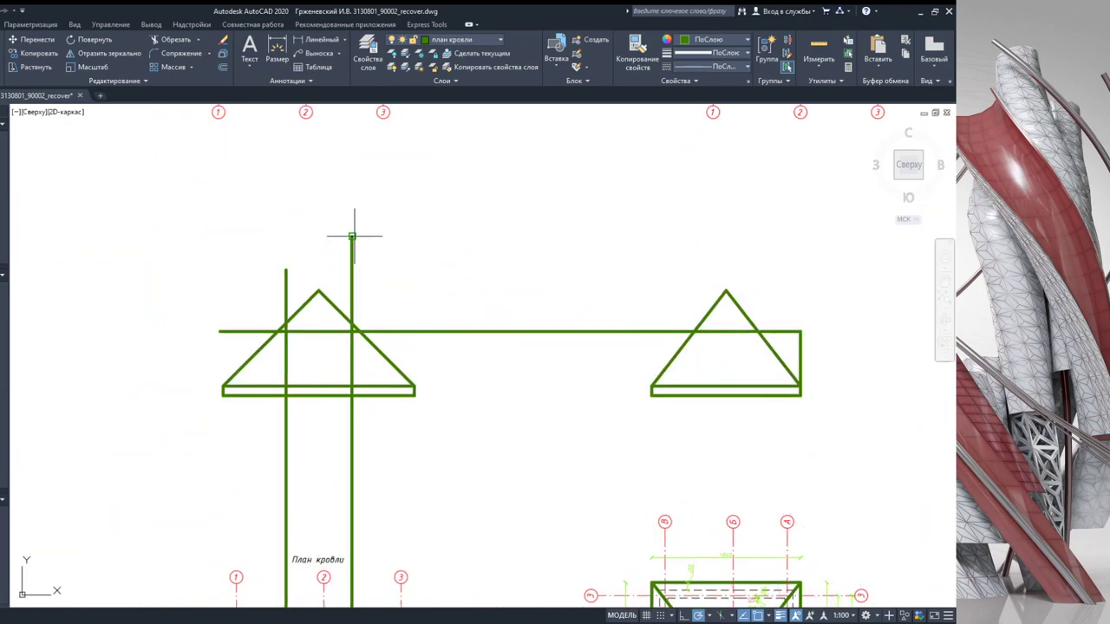
Step: Select both vertical projection lines rising from the small gable's corners
middle_click_drag(359, 420, 351, 178)
scroll(308, 431, "up", 4)
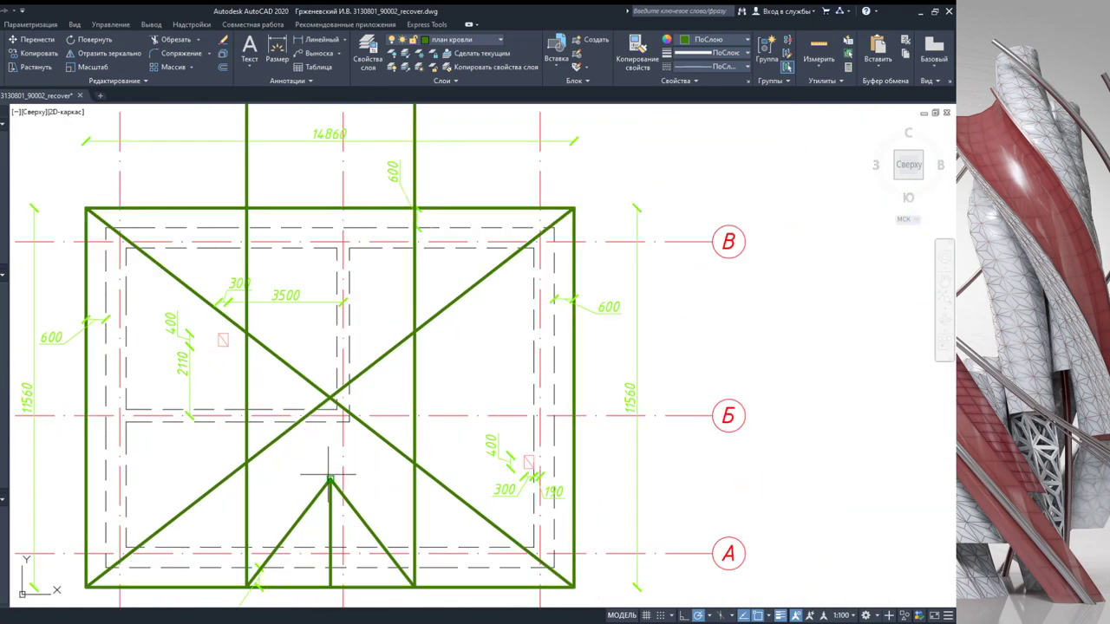
scroll(329, 478, "down", 5)
mouse_move(330, 243)
middle_mouse_down()
mouse_move(367, 503)
mouse_move(355, 193)
middle_mouse_up()
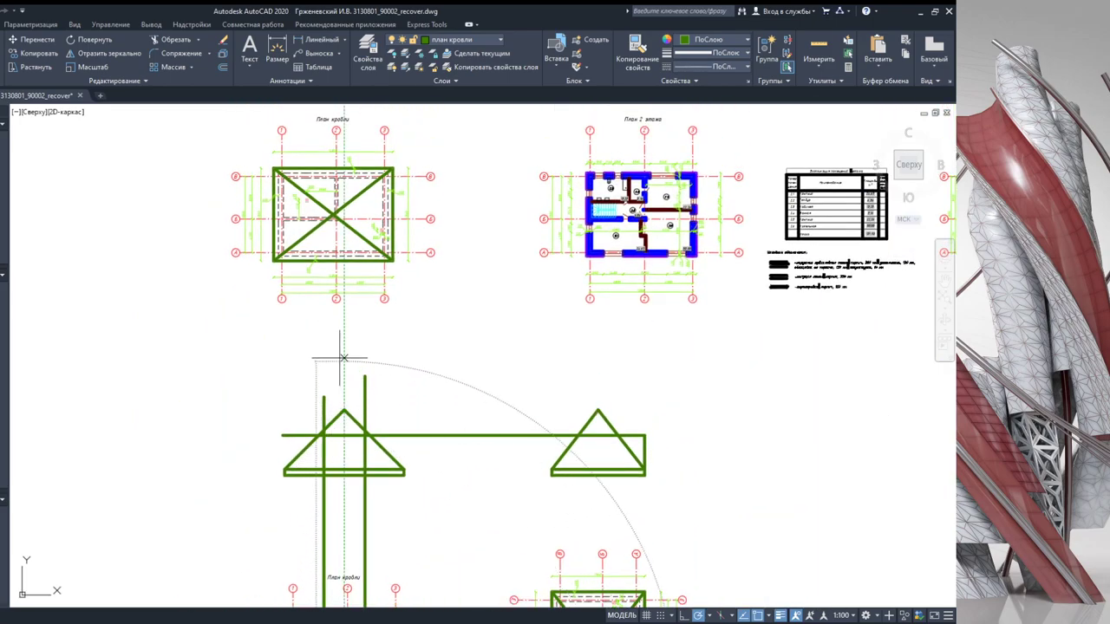
scroll(356, 455, "up", 6)
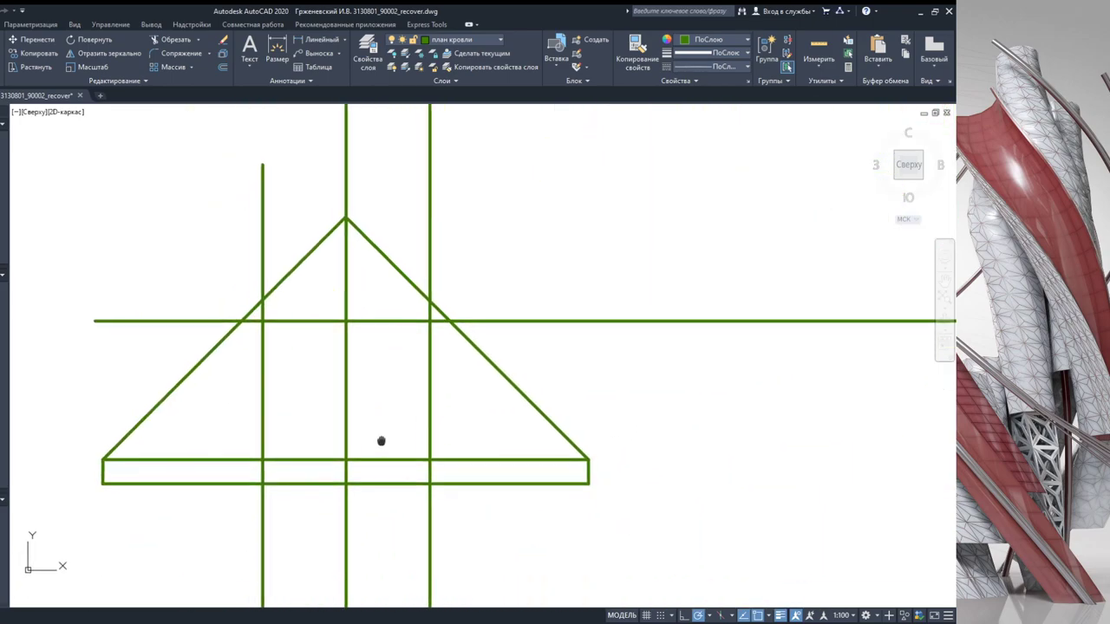
scroll(378, 441, "down", 4)
middle_click_drag(374, 441, 364, 262)
scroll(354, 513, "up", 4)
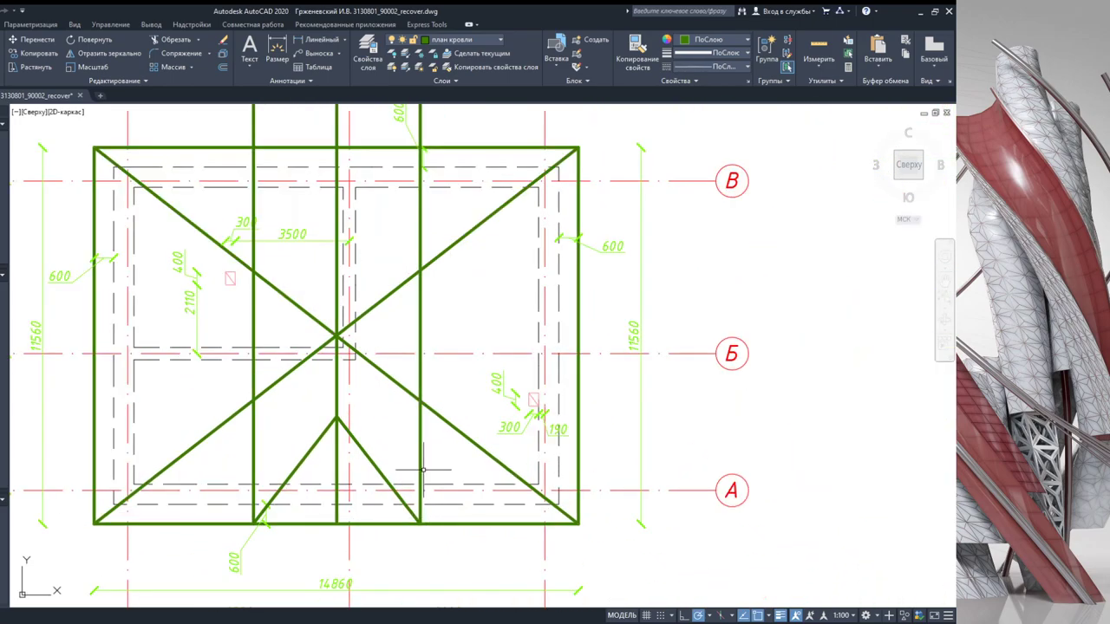
left_click(422, 469)
left_click(255, 444)
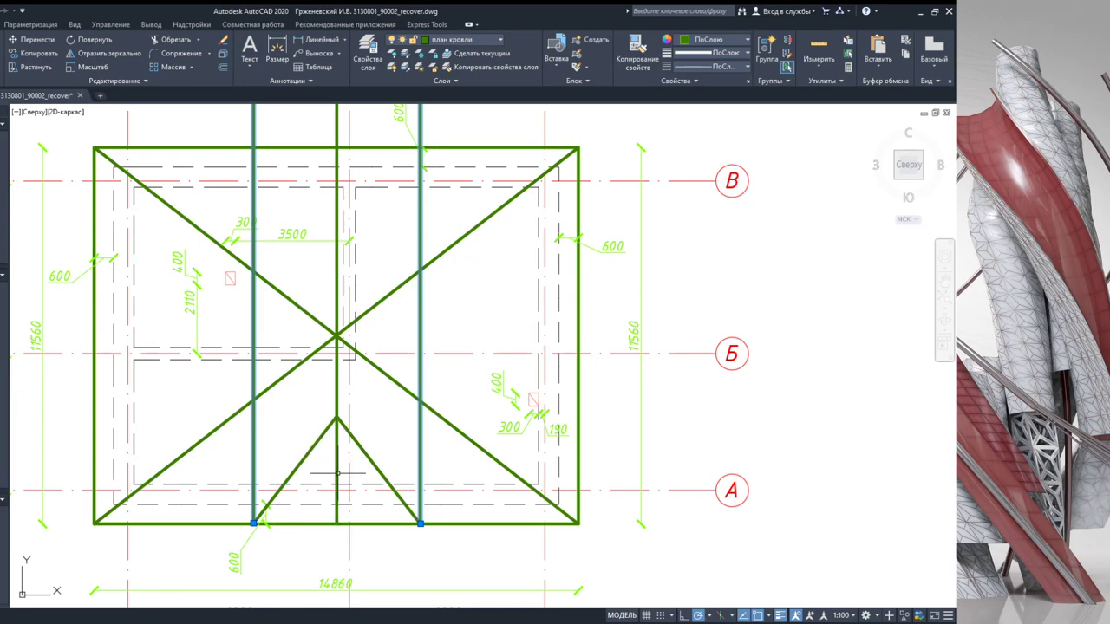
Step: Draw the two lines of the small gable triangle from the section's base up to the apex and back
scroll(341, 464, "down", 5)
middle_click_drag(261, 260, 260, 434)
scroll(260, 347, "up", 3)
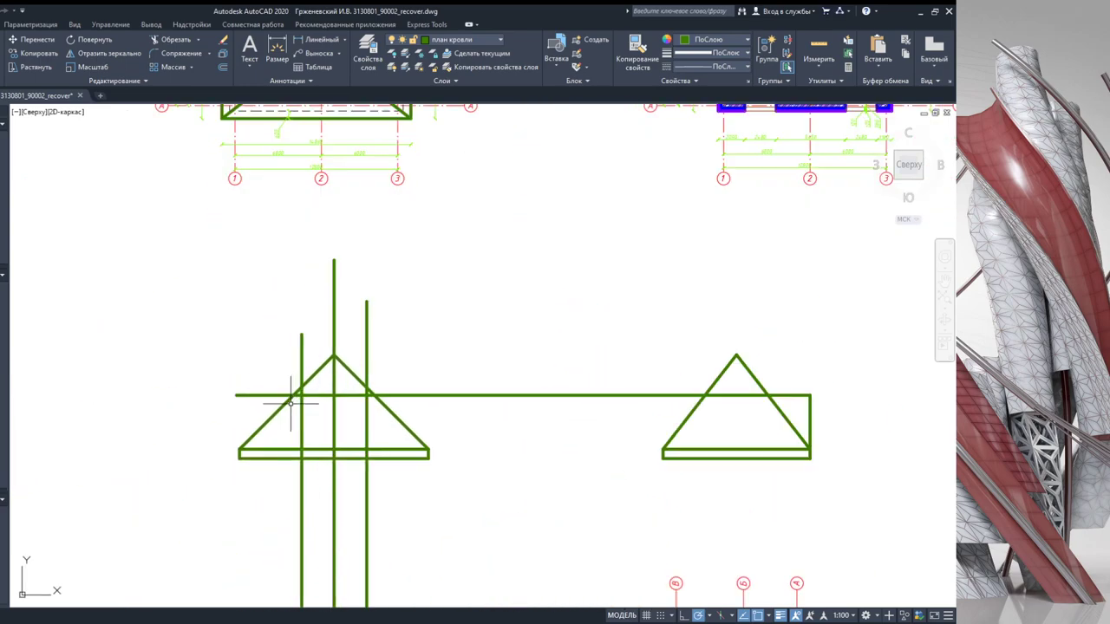
left_click(300, 449)
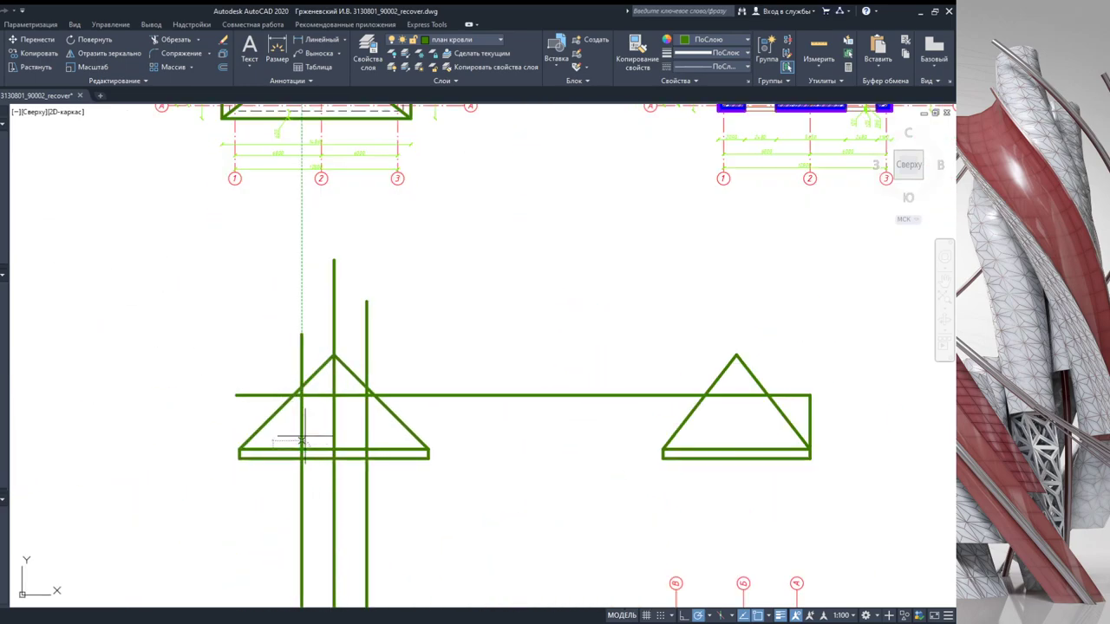
left_click(334, 395)
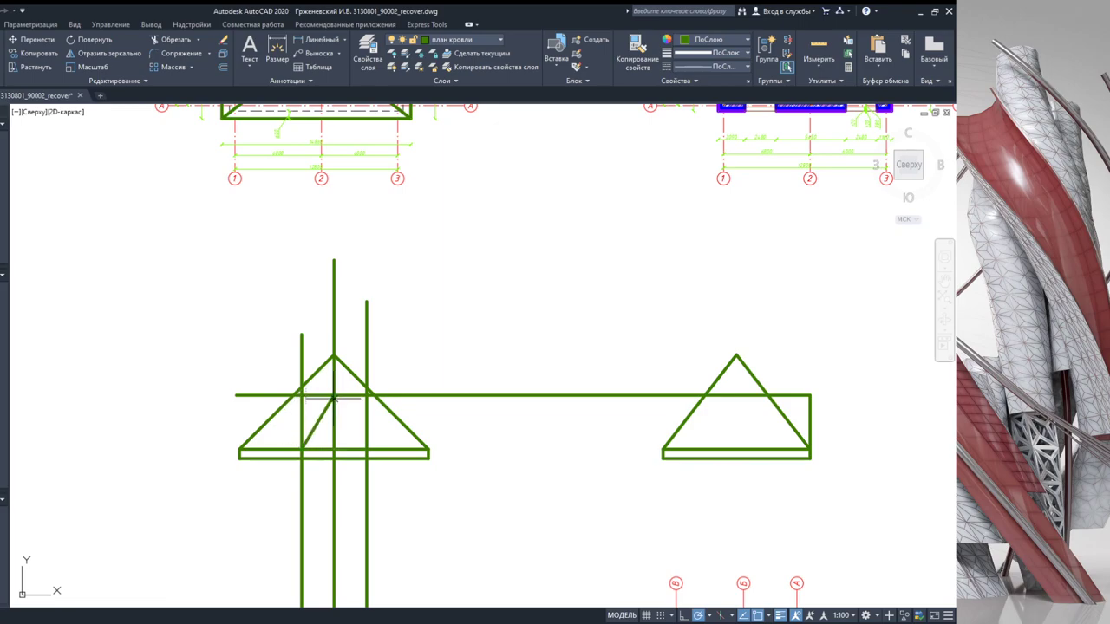
left_click(365, 449)
key("Escape")
Step: Erase the three vertical projection lines and the long horizontal projection line
left_click(389, 330)
left_click(295, 304)
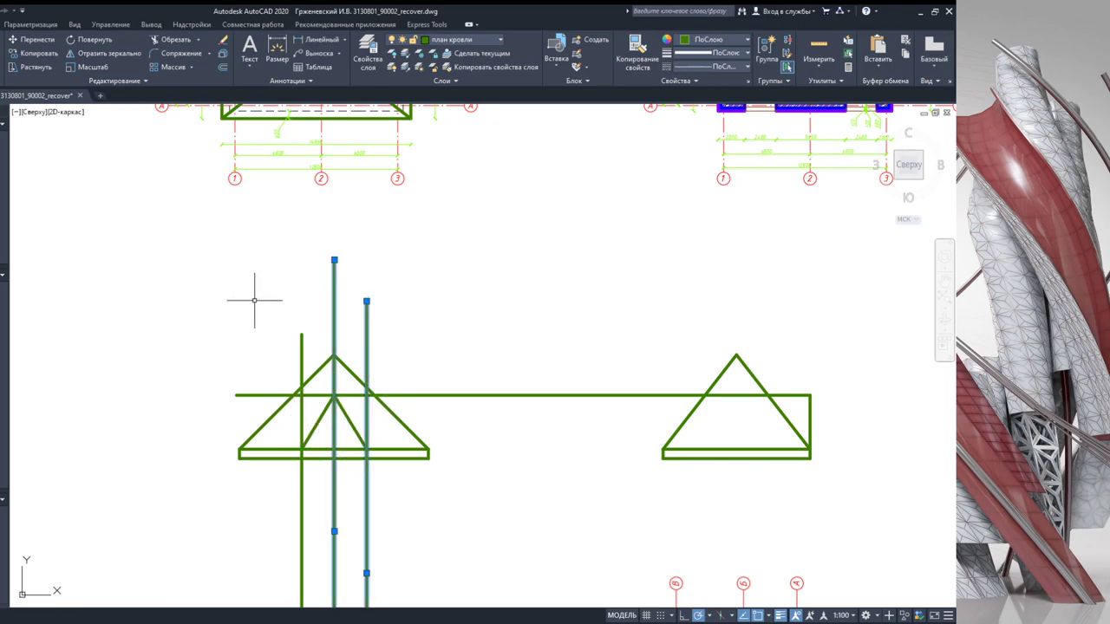
key("Delete")
left_click(302, 340)
key("Delete")
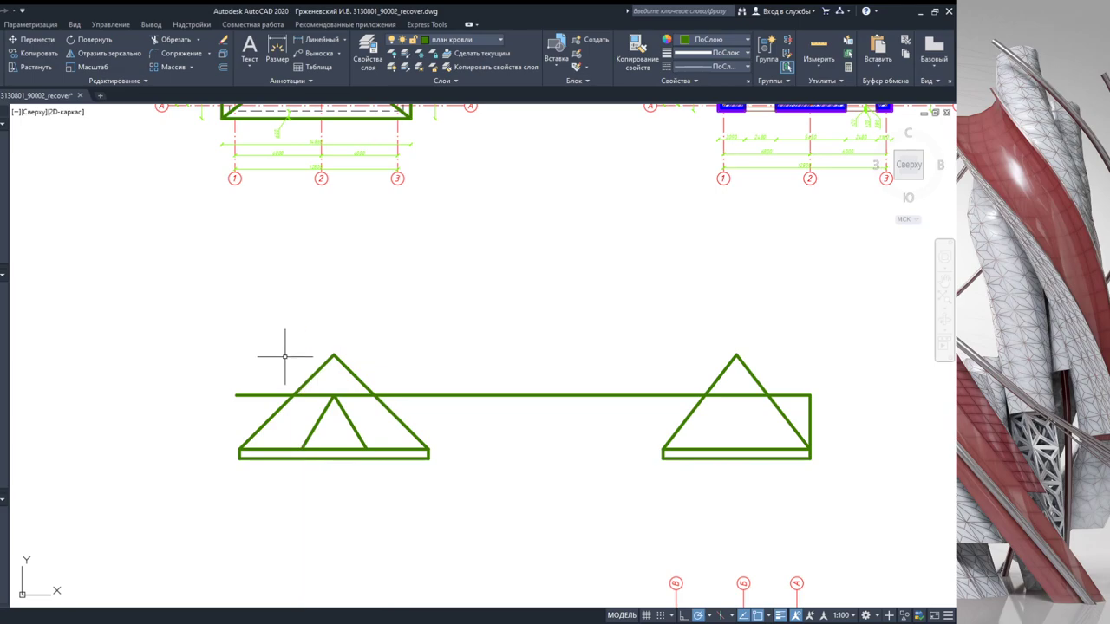
left_click(442, 395)
key("Delete")
middle_click_drag(494, 417, 475, 396)
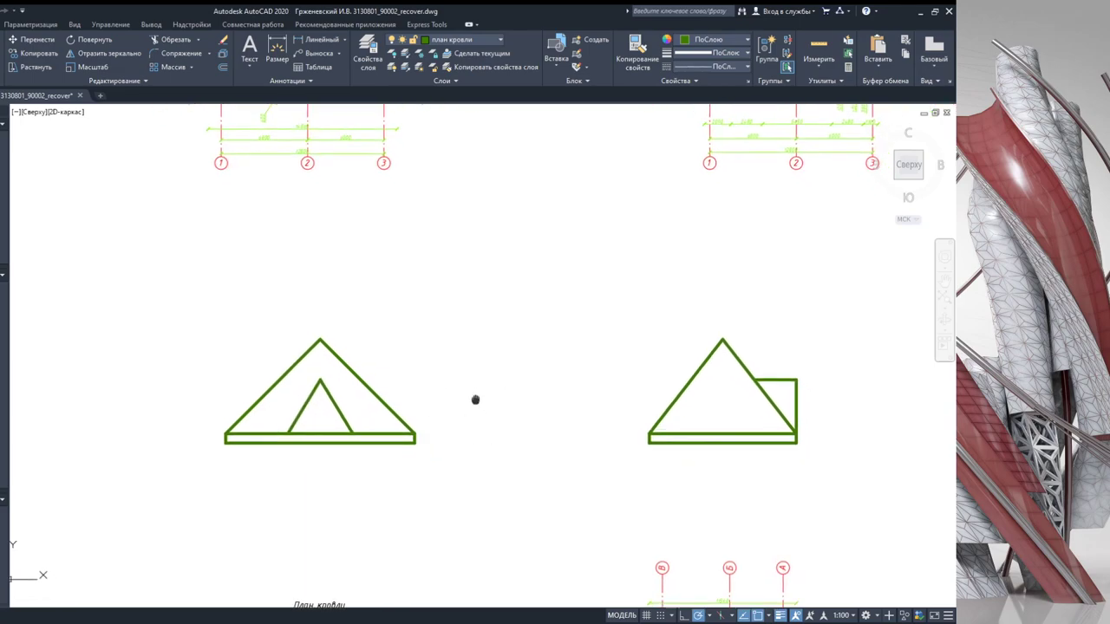
scroll(317, 404, "down", 3)
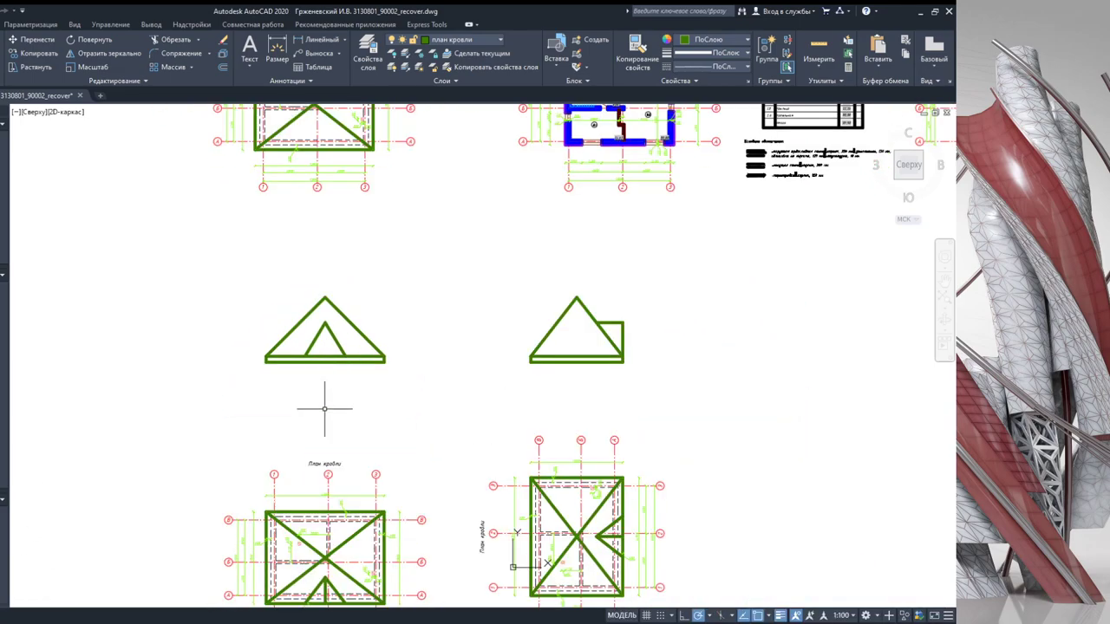
scroll(312, 453, "down", 1)
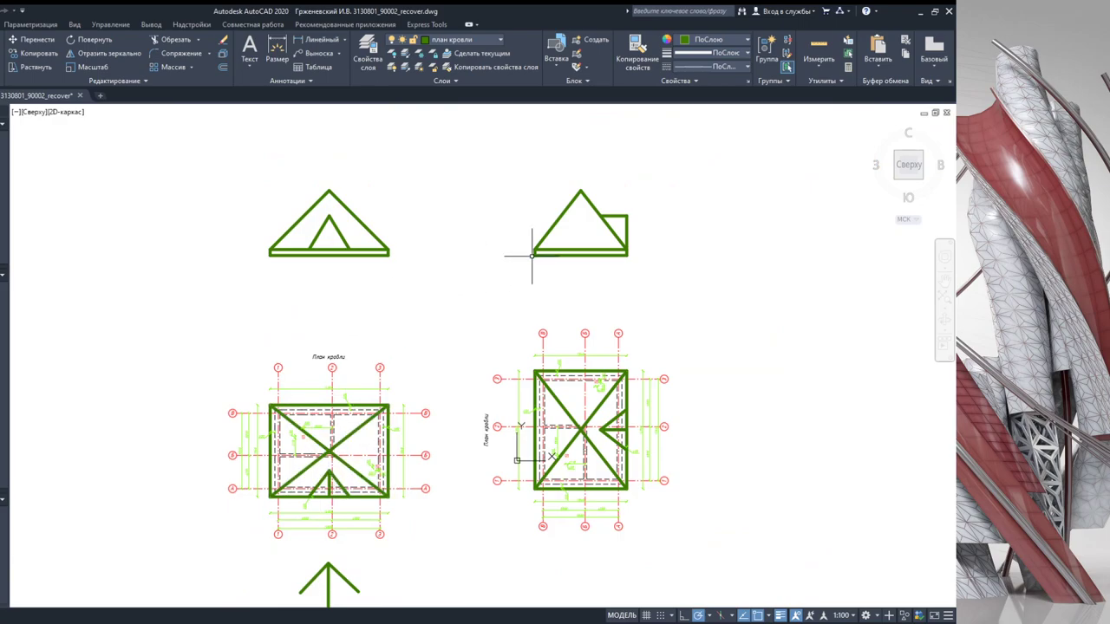
scroll(391, 279, "up", 2)
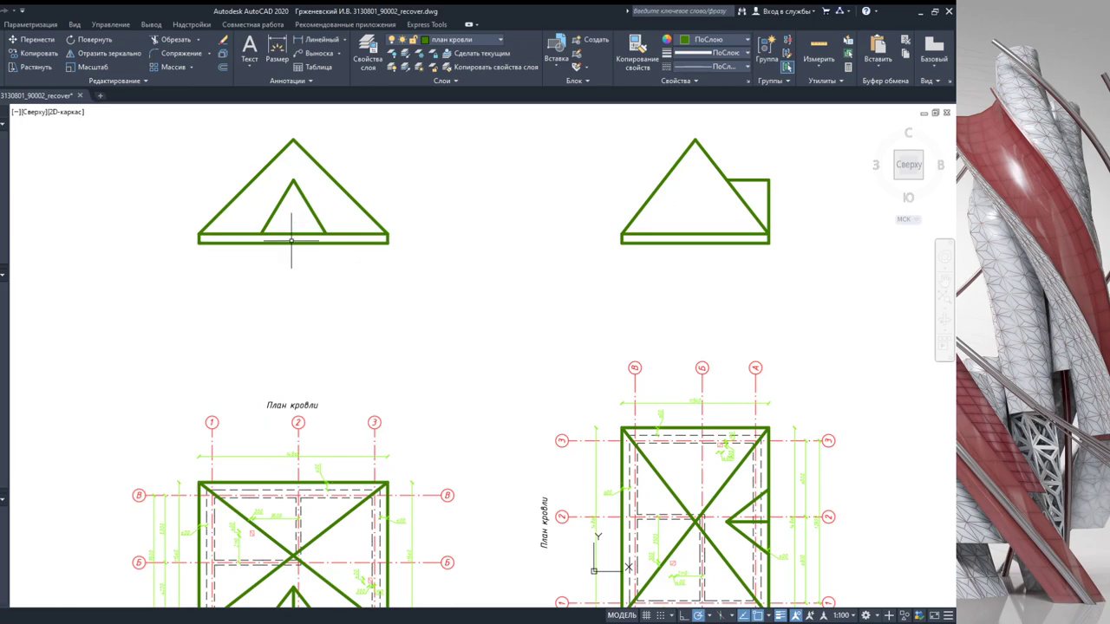
scroll(310, 265, "down", 1)
mouse_move(310, 265)
middle_mouse_down()
mouse_move(339, 354)
mouse_move(372, 240)
middle_mouse_up()
scroll(339, 355, "down", 2)
scroll(362, 418, "up", 5)
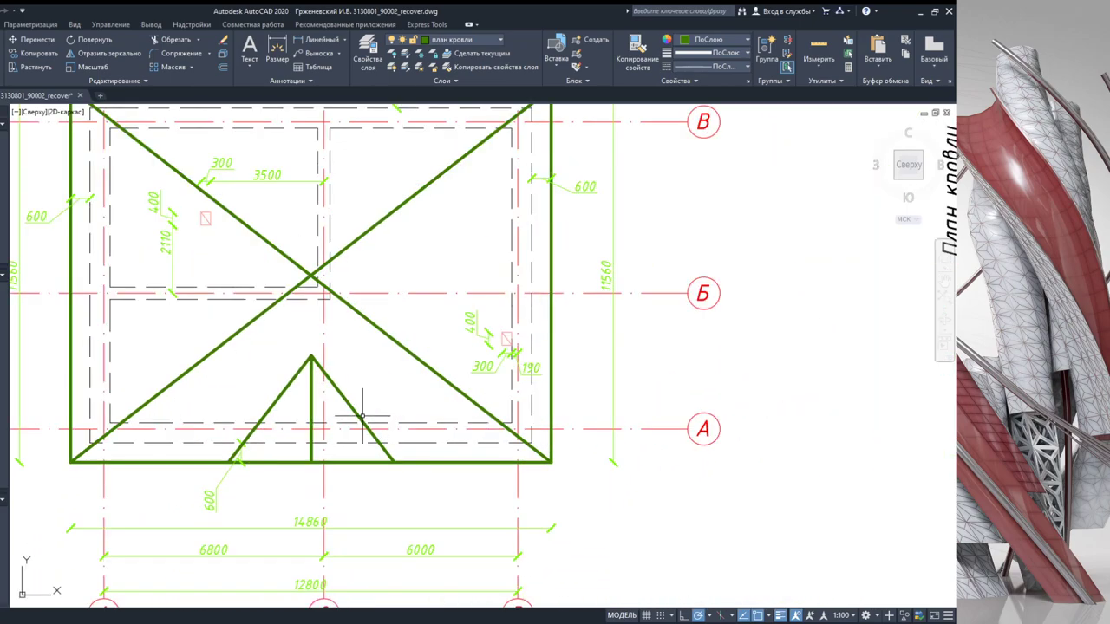
scroll(362, 418, "down", 2)
scroll(330, 421, "down", 2)
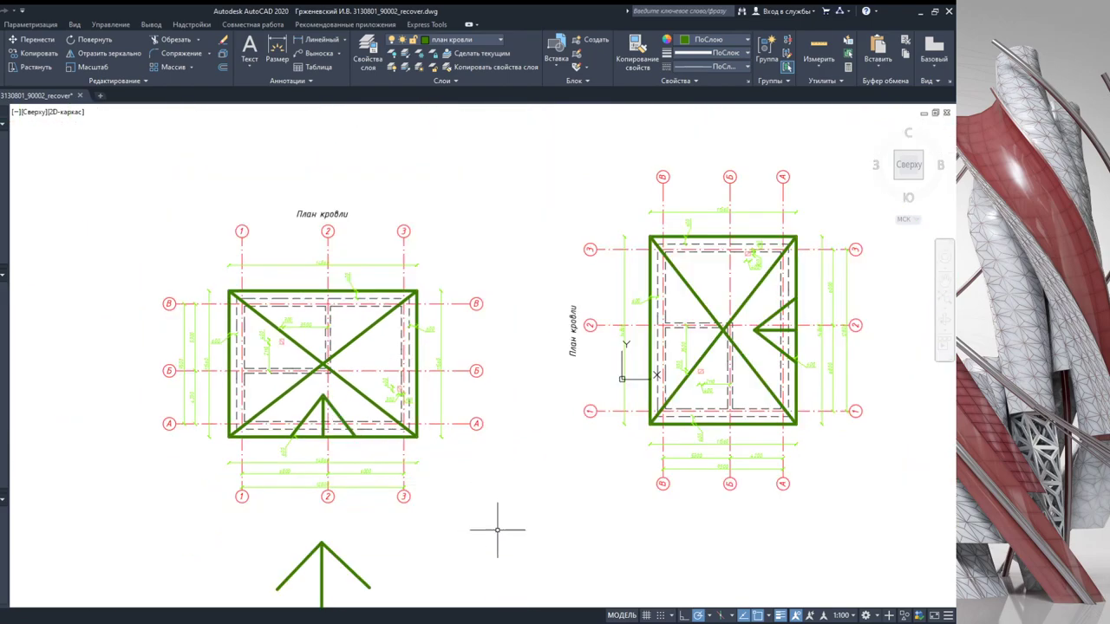
left_click(505, 537)
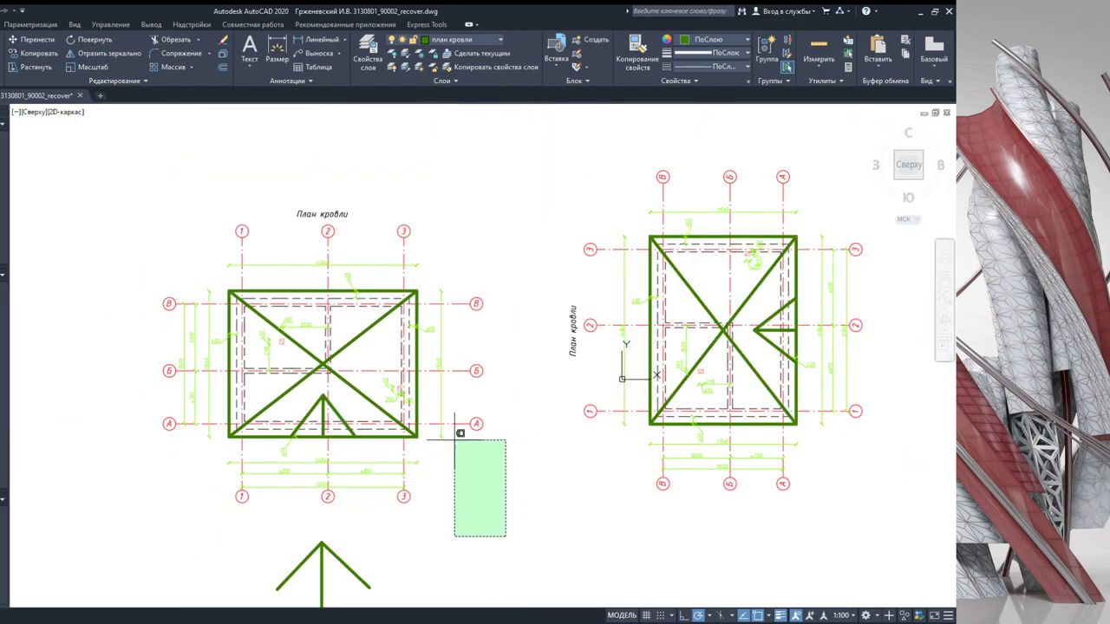
Step: Copy the whole left roof plan from its top-left corner to empty space further left
left_click(154, 185)
middle_click_drag(199, 234, 302, 228)
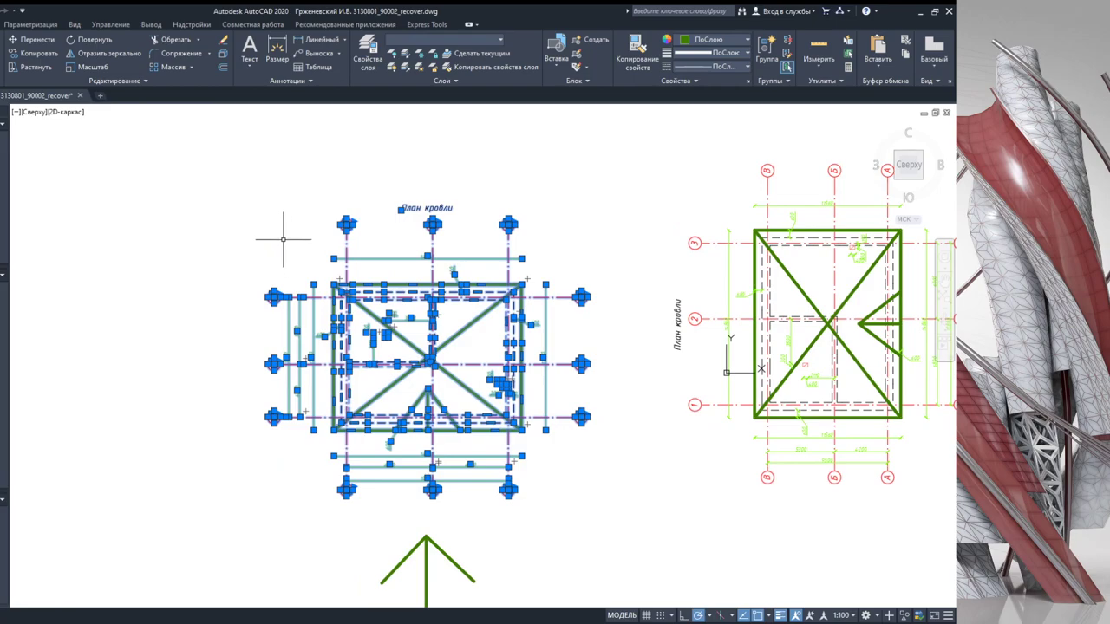
left_click(93, 55)
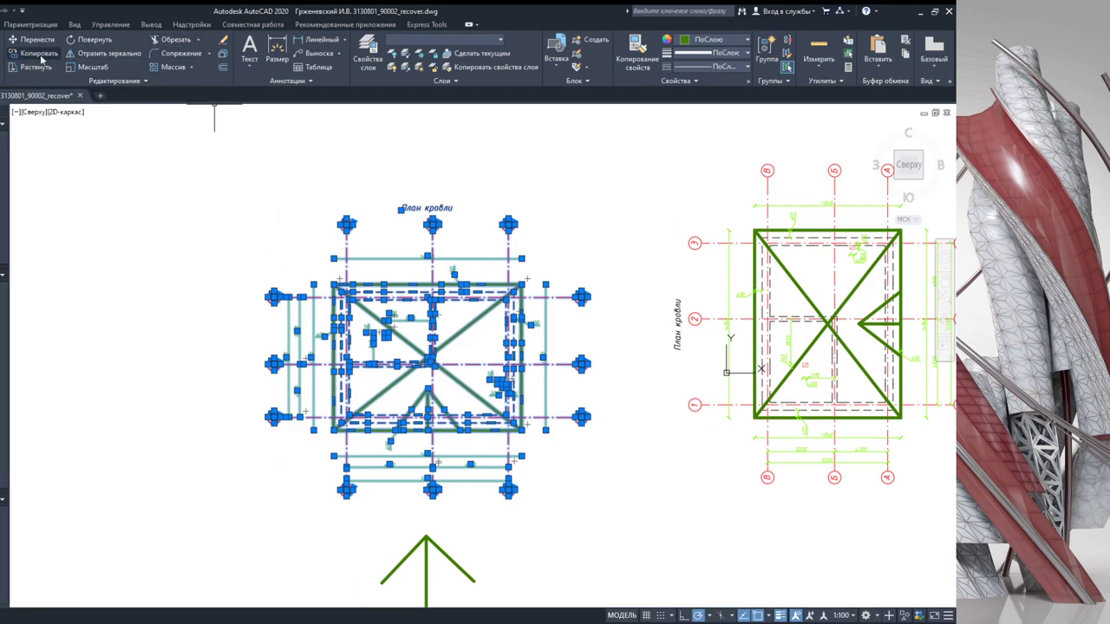
left_click(331, 280)
scroll(110, 294, "down", 4)
middle_click_drag(110, 293, 414, 293)
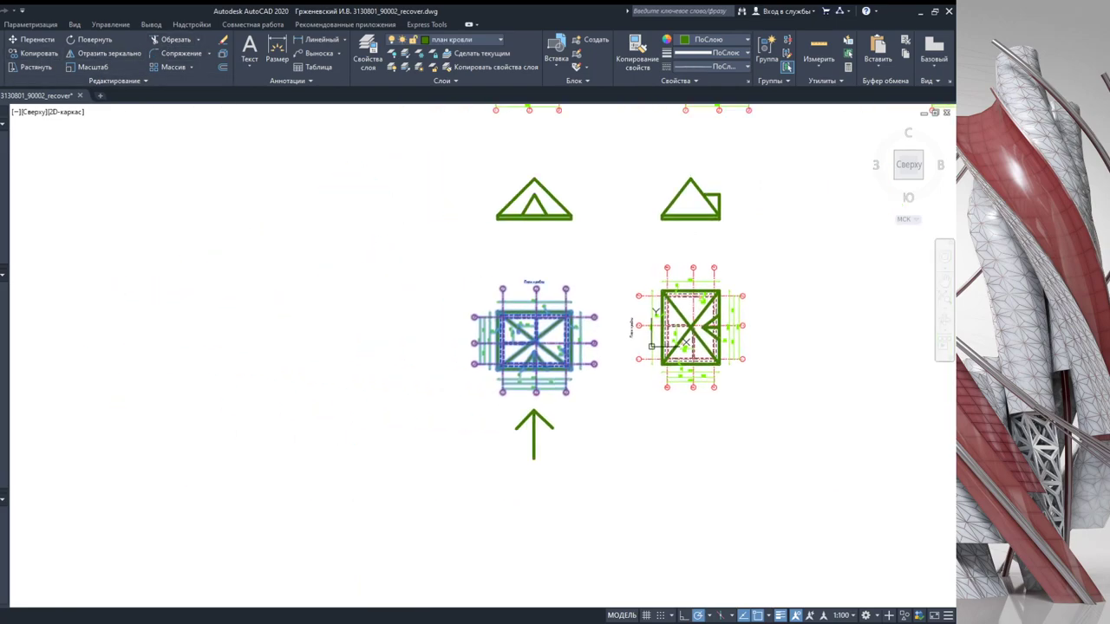
left_click(198, 311)
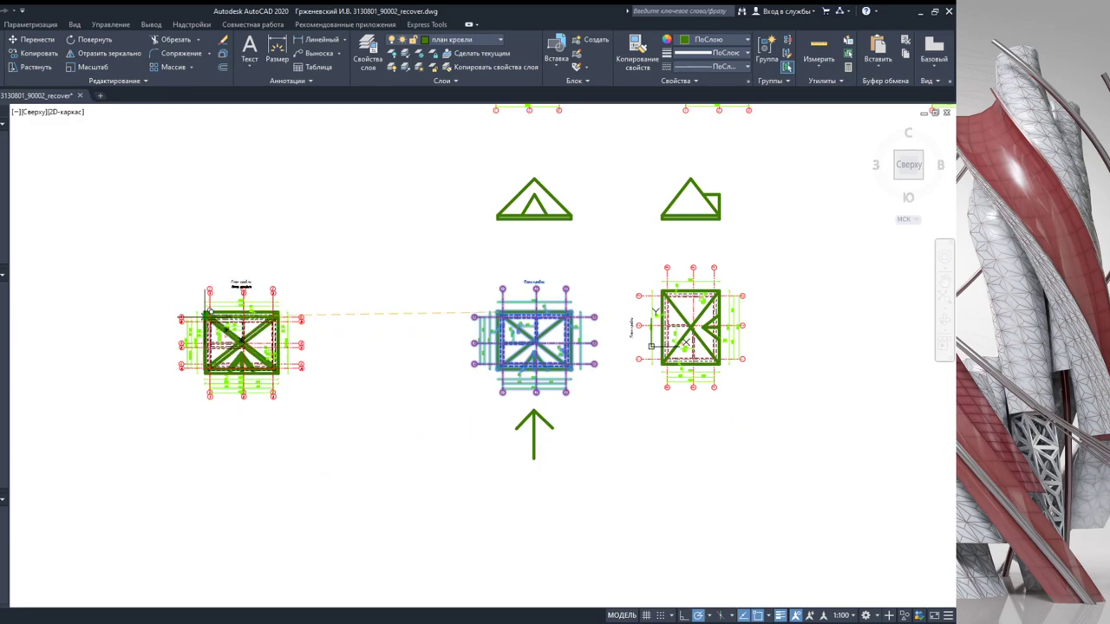
scroll(225, 345, "up", 2)
key("Return")
scroll(231, 354, "up", 4)
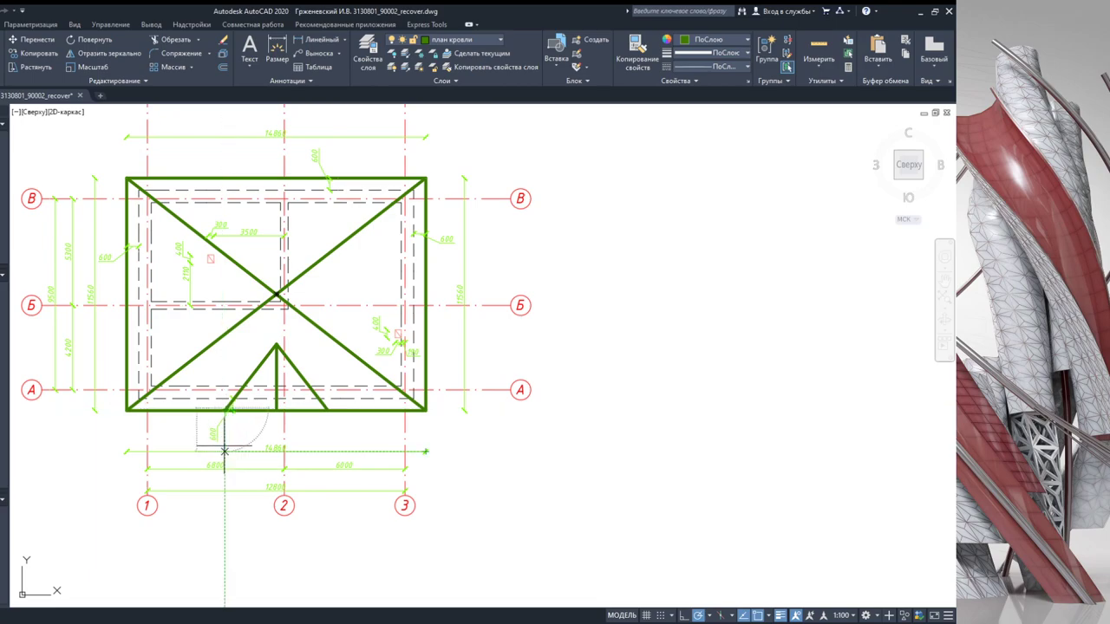
Step: Delete the door block and draw a rectangular projection outline below the front gable, past the eaves
scroll(227, 437, "up", 5)
key("Delete")
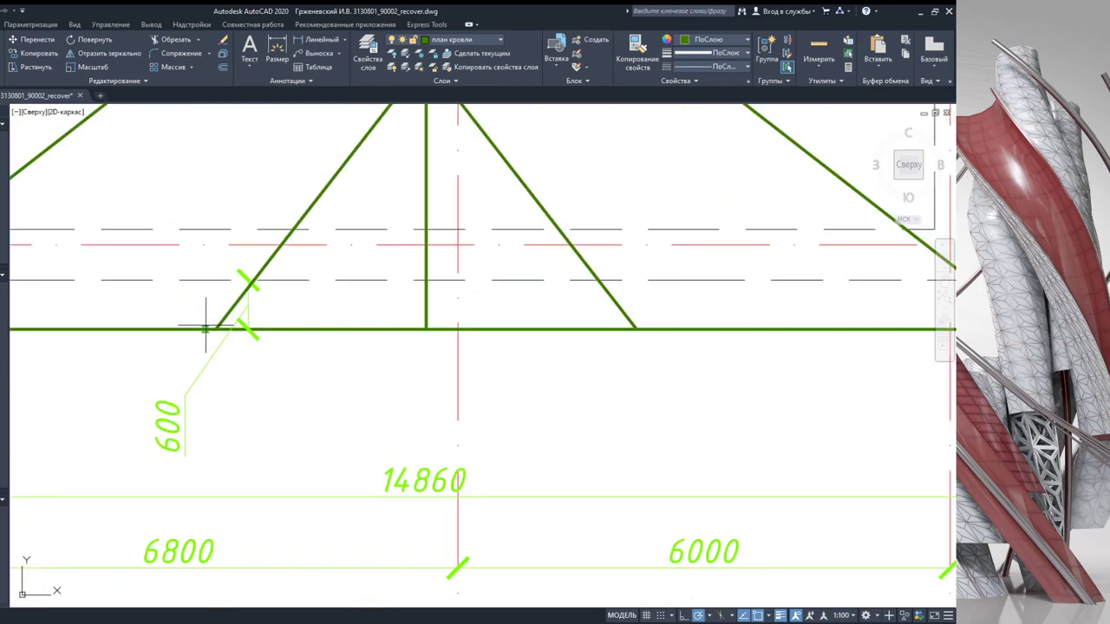
left_click(215, 329)
left_click(215, 437)
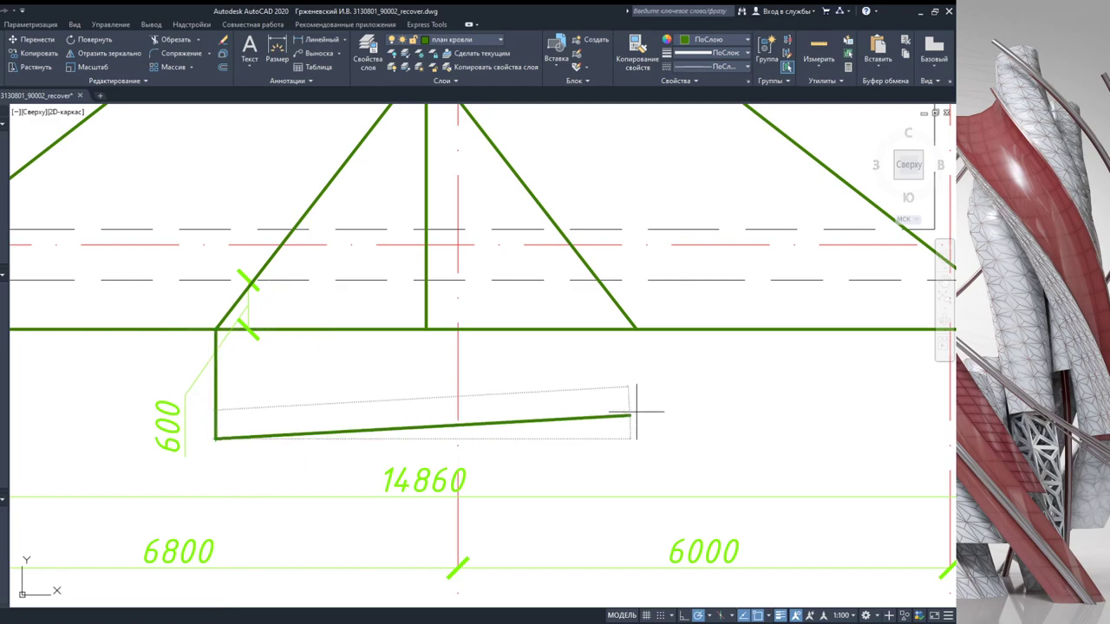
left_click(638, 438)
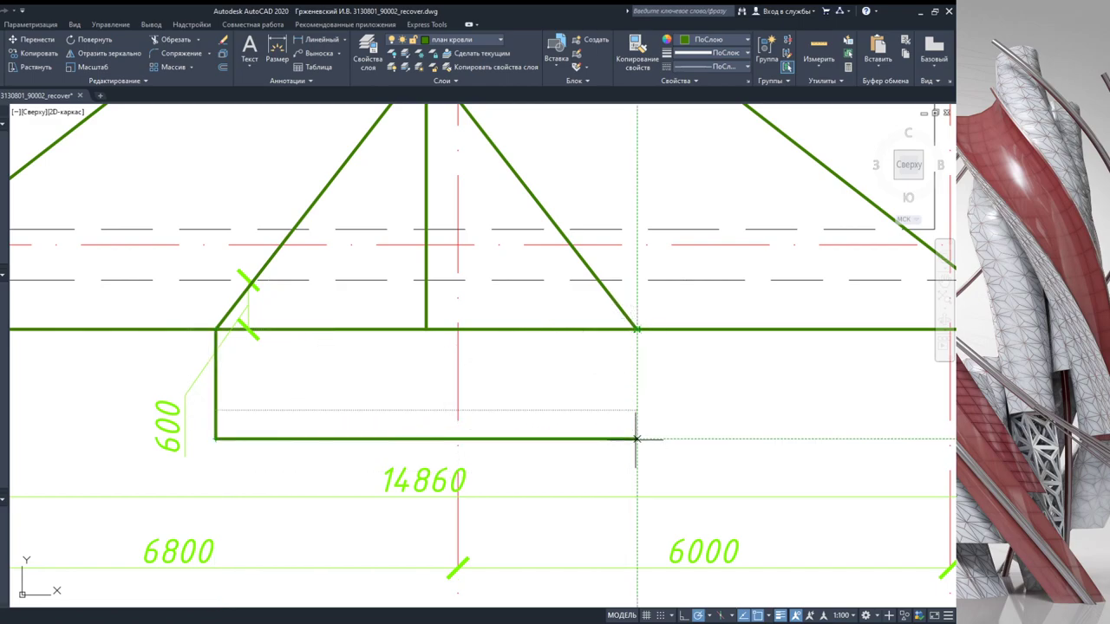
left_click(637, 330)
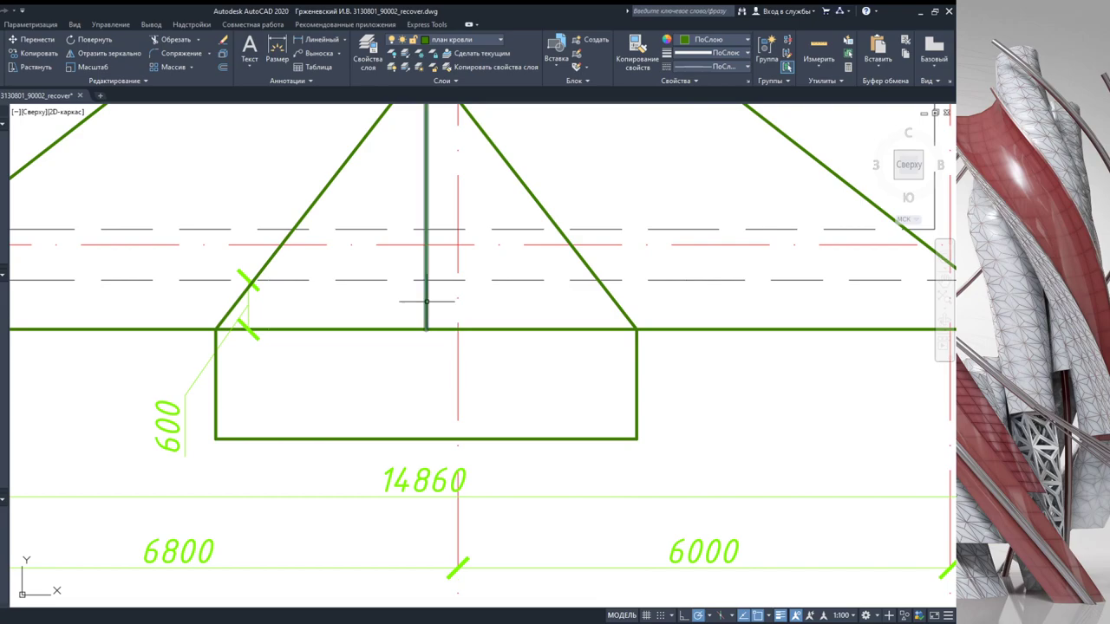
Step: Stretch the gable's ridge line down to the projection outline's bottom edge
left_click(426, 328)
left_click(426, 330)
left_click(426, 438)
key("Escape")
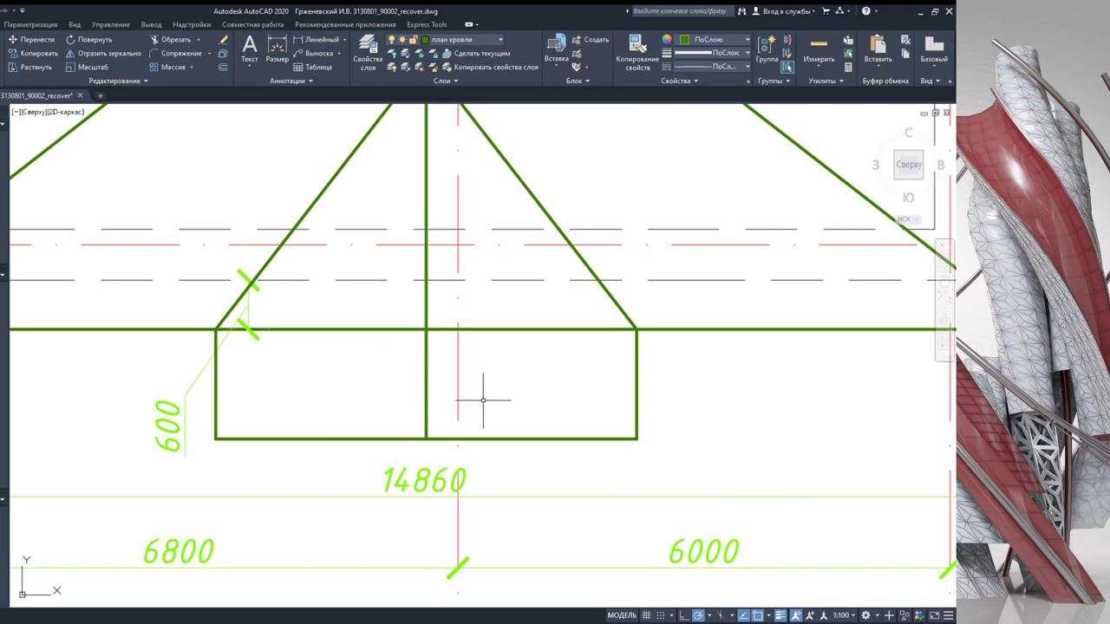
Step: Trim away the eaves segment that crosses the gable's base inside the projection
left_click(660, 481)
left_click(157, 168)
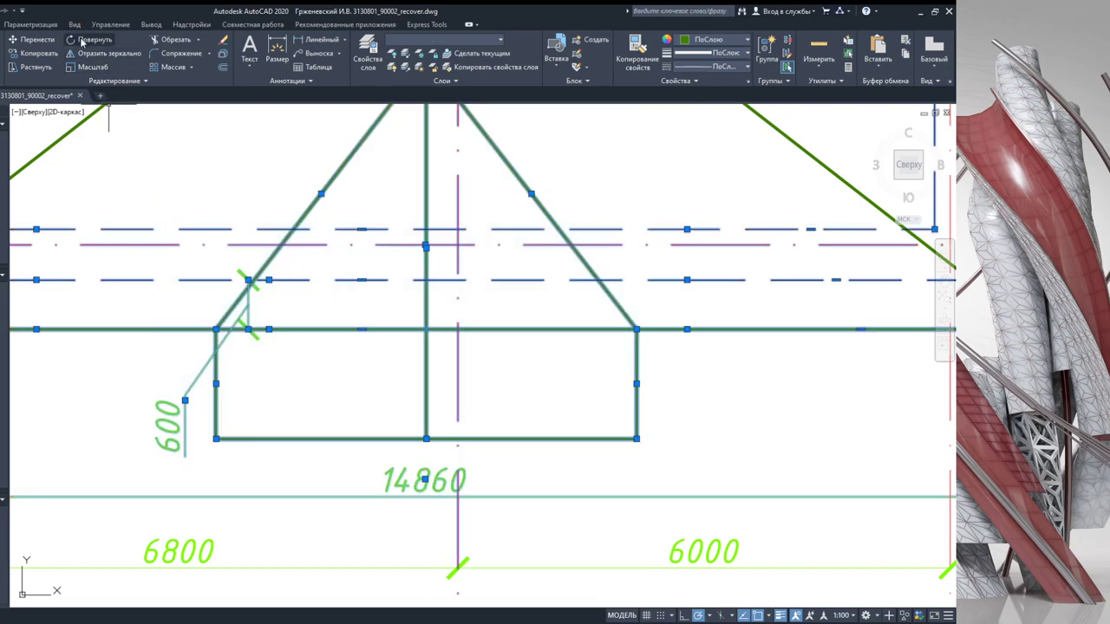
left_click(180, 41)
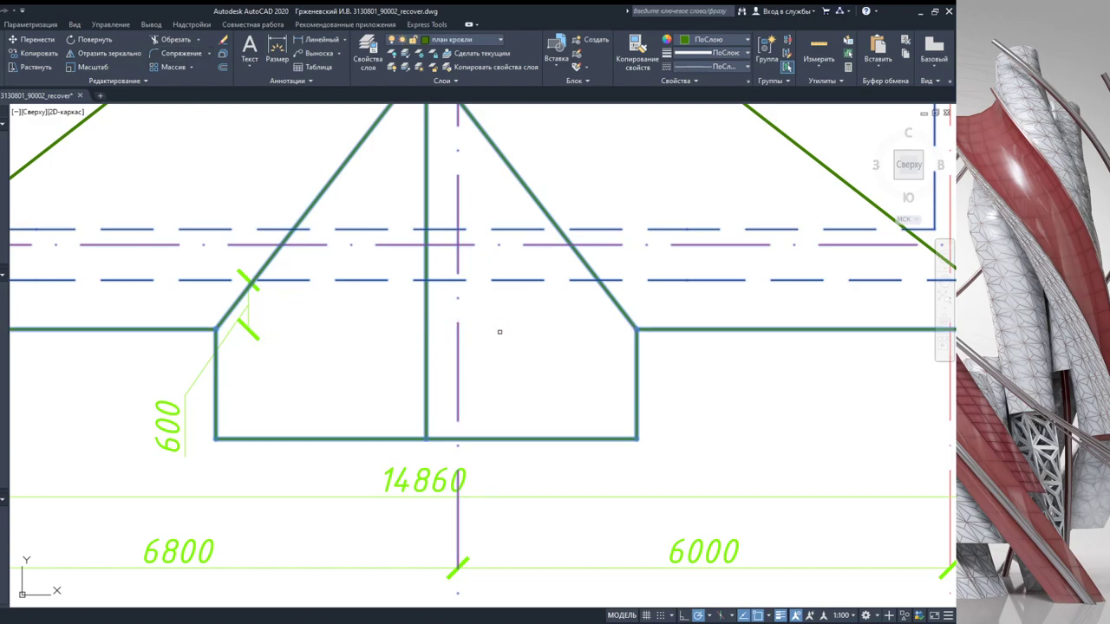
left_click(499, 330)
key("Escape")
scroll(556, 354, "down", 5)
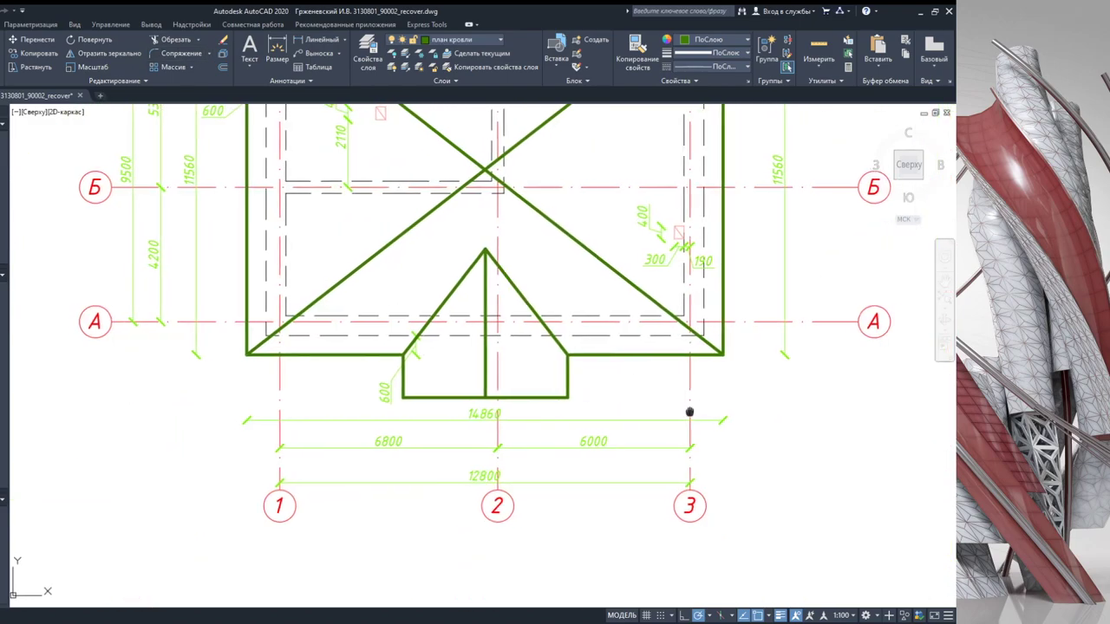
scroll(659, 408, "down", 3)
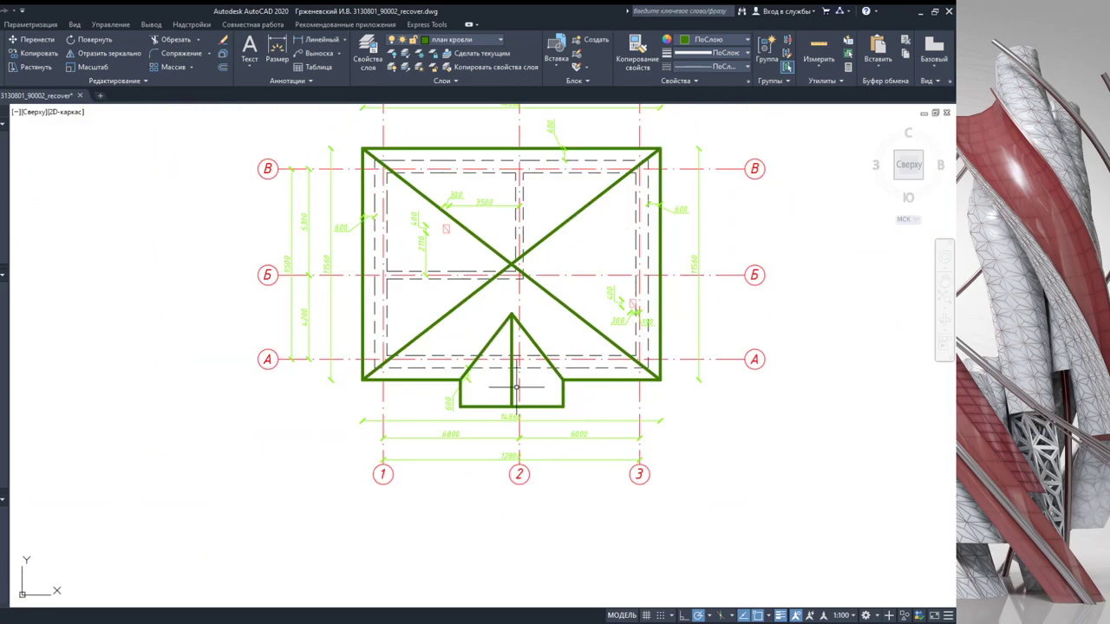
mouse_move(521, 385)
middle_mouse_down()
mouse_move(488, 405)
mouse_move(492, 422)
middle_mouse_up()
scroll(488, 405, "down", 2)
scroll(492, 422, "down", 1)
scroll(533, 408, "down", 1)
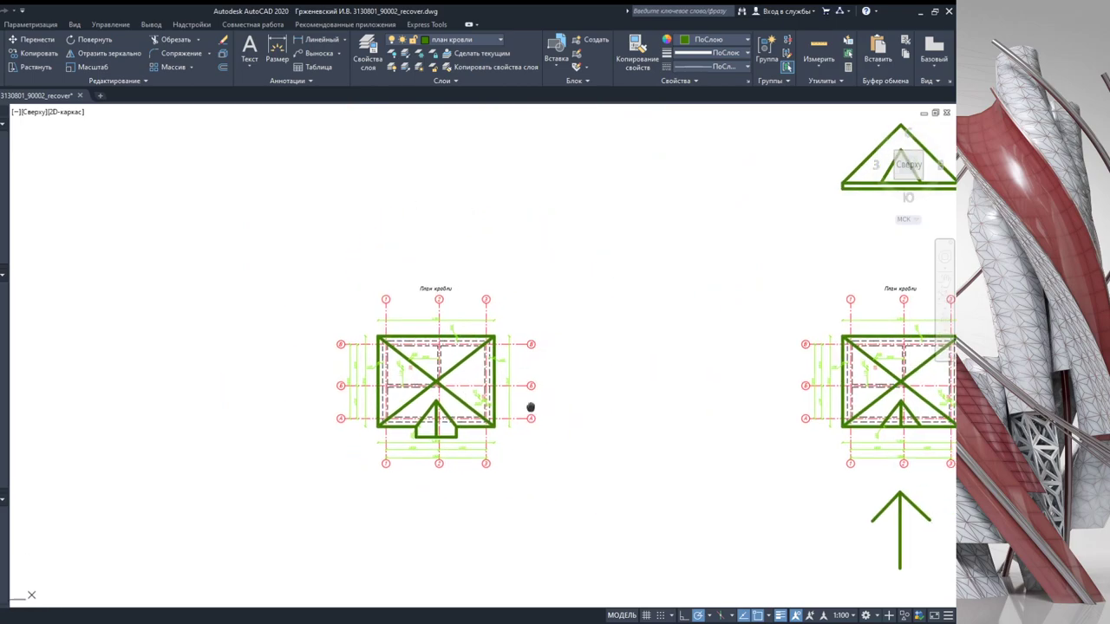
Step: Copy the edited roof plan and place the copy beside it
left_click(566, 481)
left_click(306, 250)
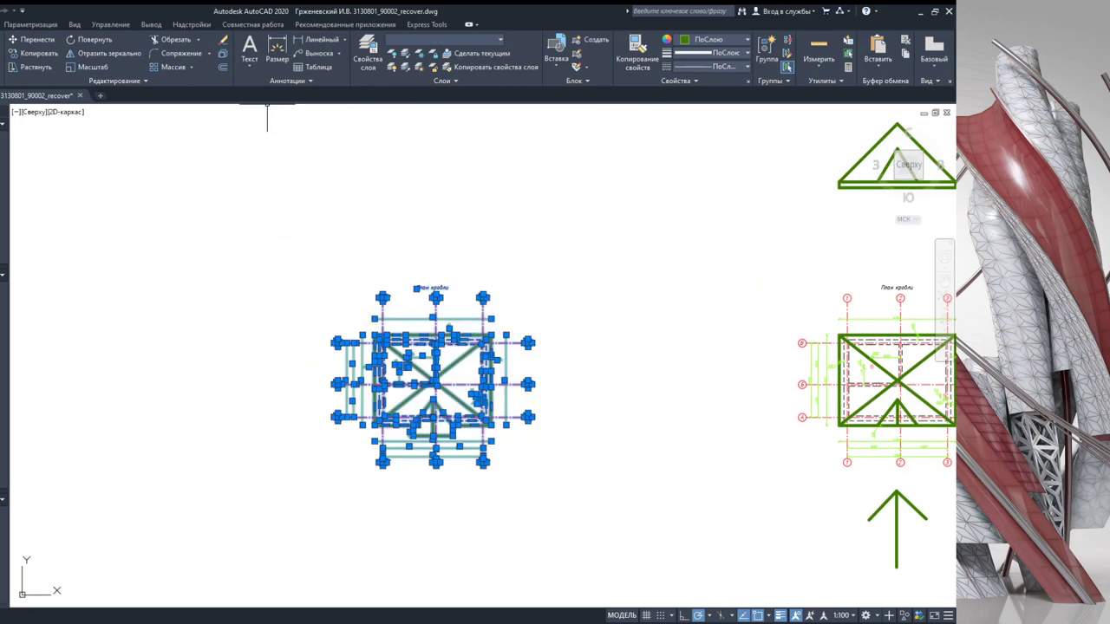
left_click(35, 53)
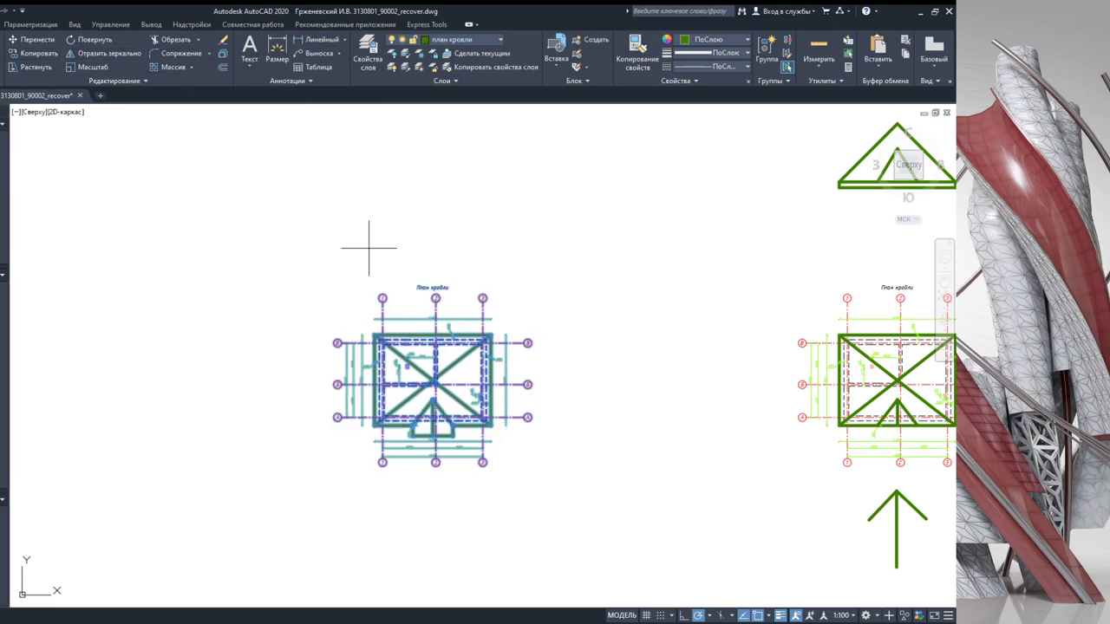
left_click(373, 336)
middle_click_drag(89, 333, 266, 335)
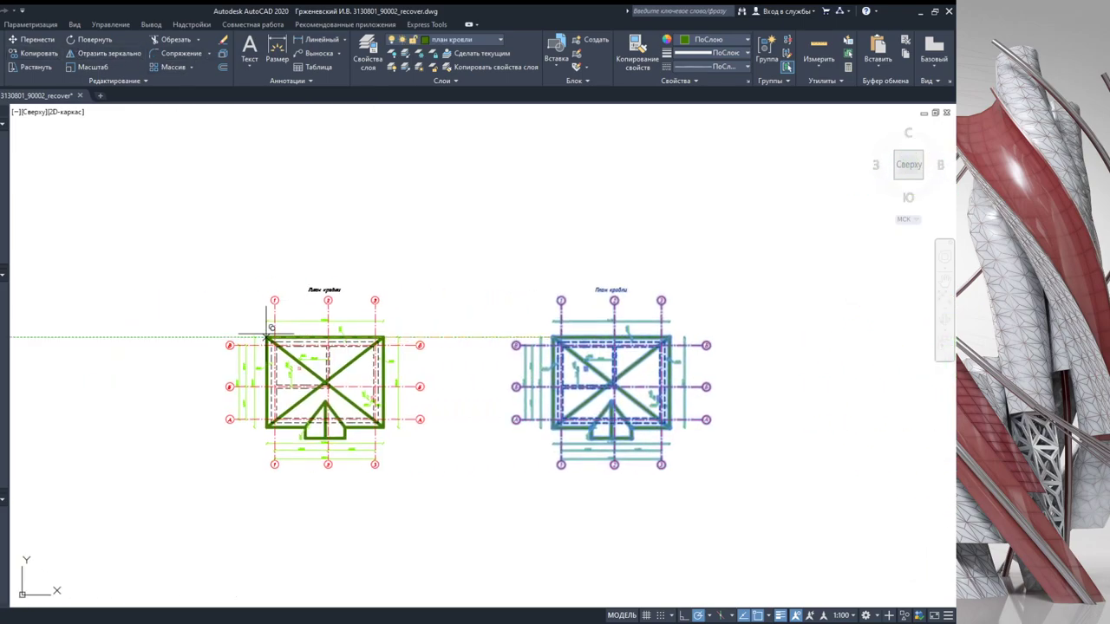
left_click(324, 338)
key("Return")
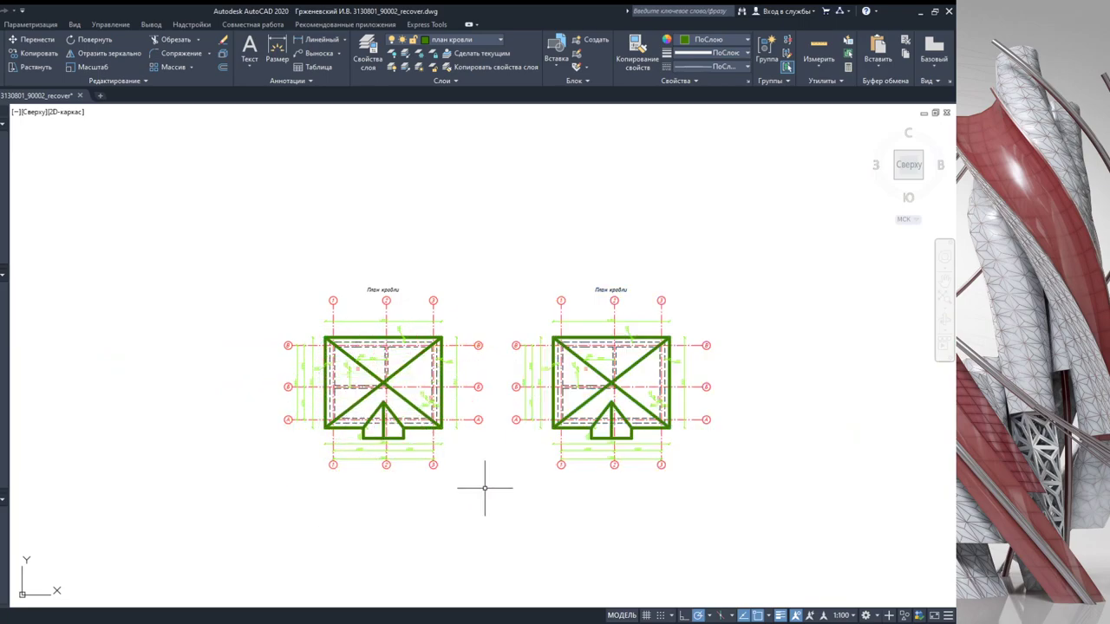
Step: Rotate the left roof plan 90° about its centre
left_click_drag(485, 488, 252, 208)
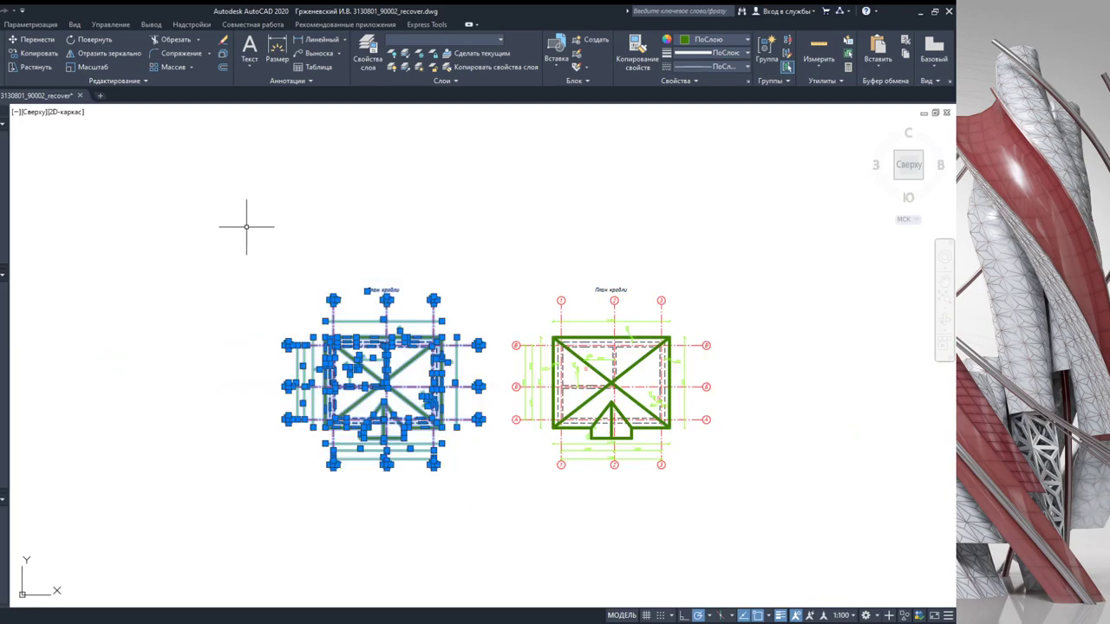
left_click(39, 53)
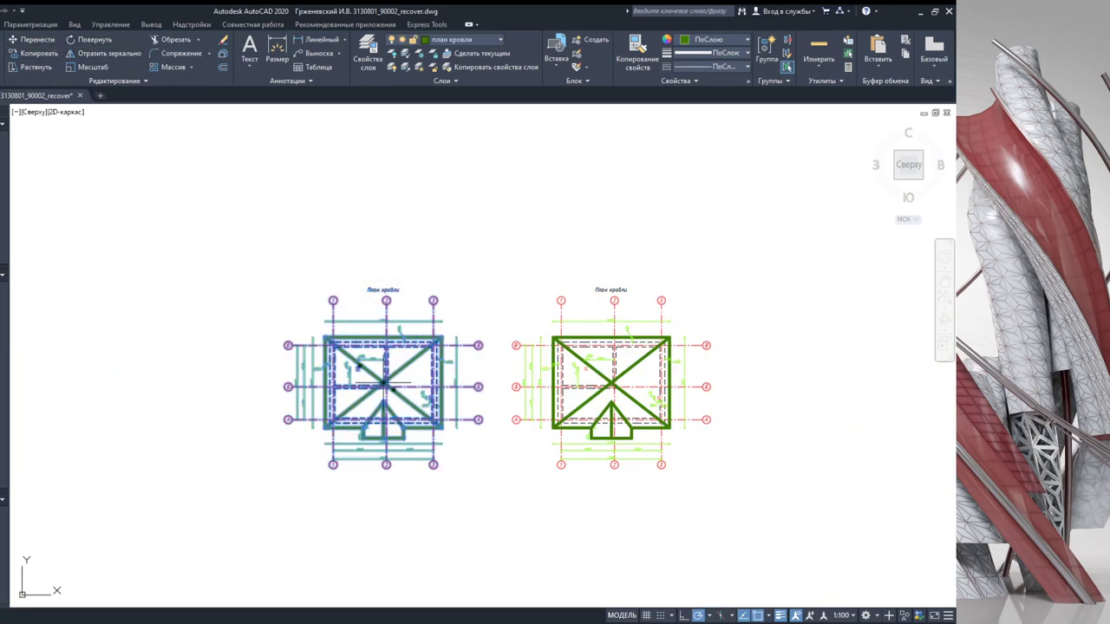
left_click(386, 381)
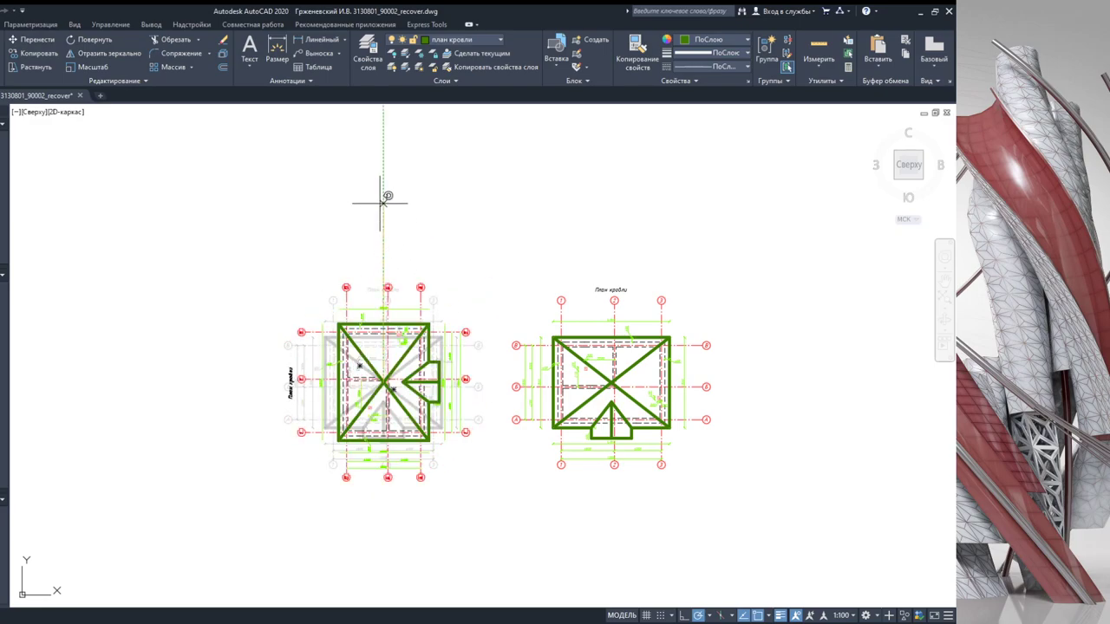
left_click(383, 201)
middle_click_drag(439, 308, 414, 306)
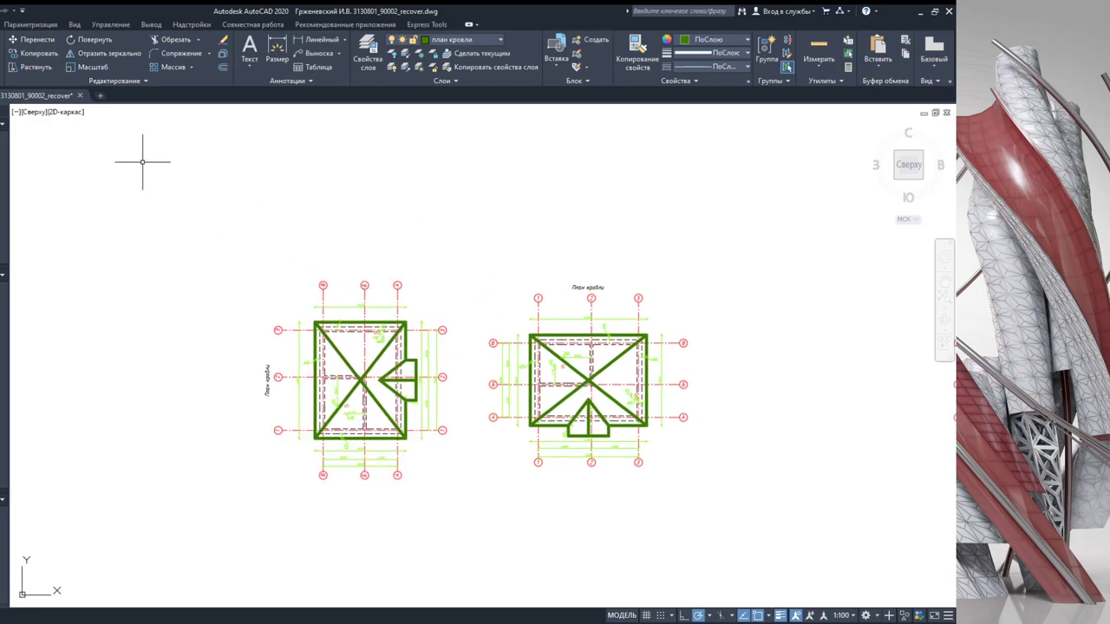
Step: Draw vertical projection lines up from the top-left and top-right corners of both roof plans
left_click(314, 323)
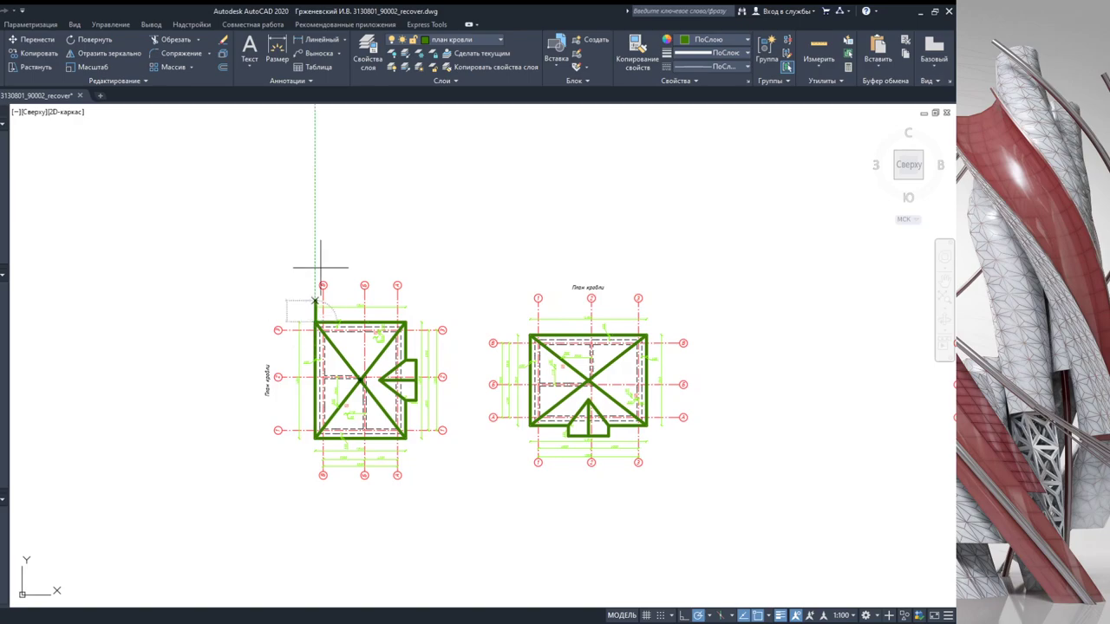
middle_click_drag(306, 152, 303, 280)
left_click(310, 175)
key("Escape")
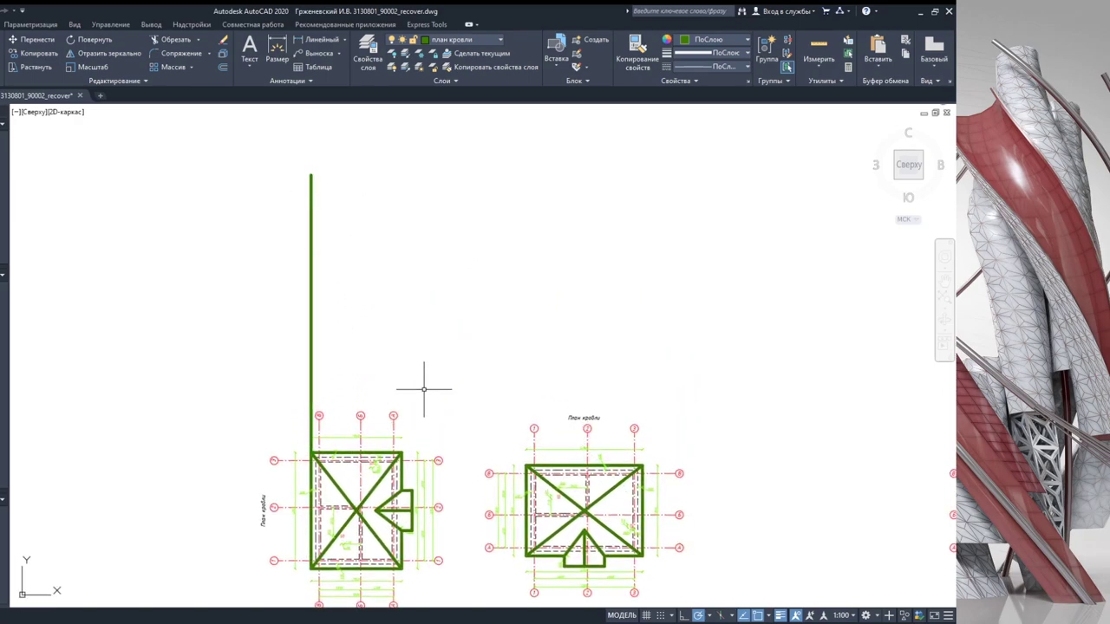
left_click(401, 451)
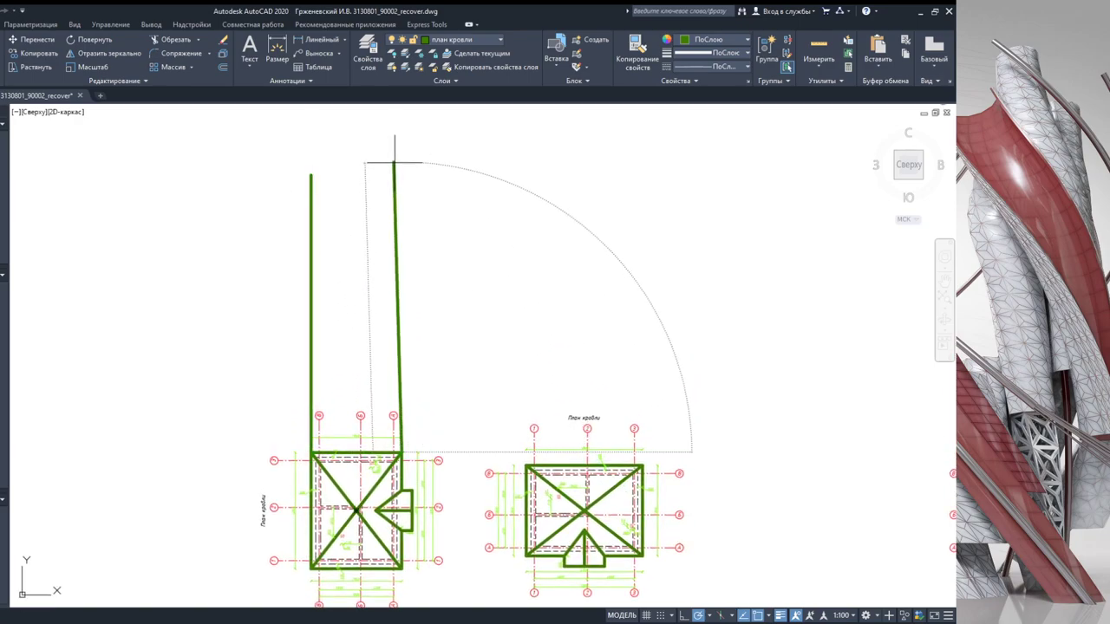
left_click(402, 168)
left_click(526, 465)
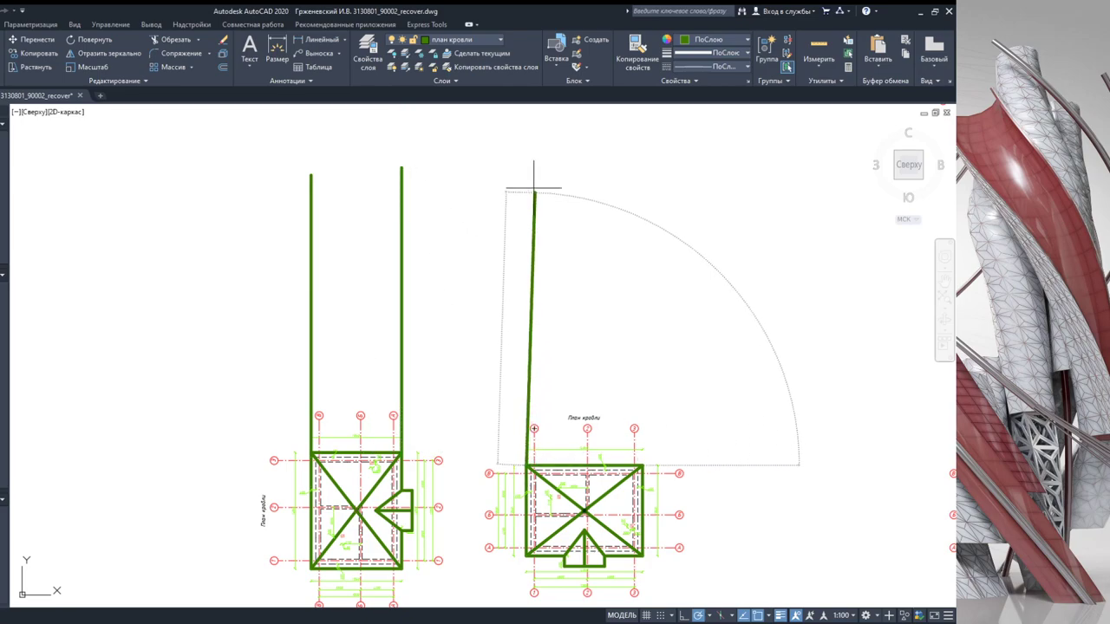
left_click(527, 158)
key("Escape")
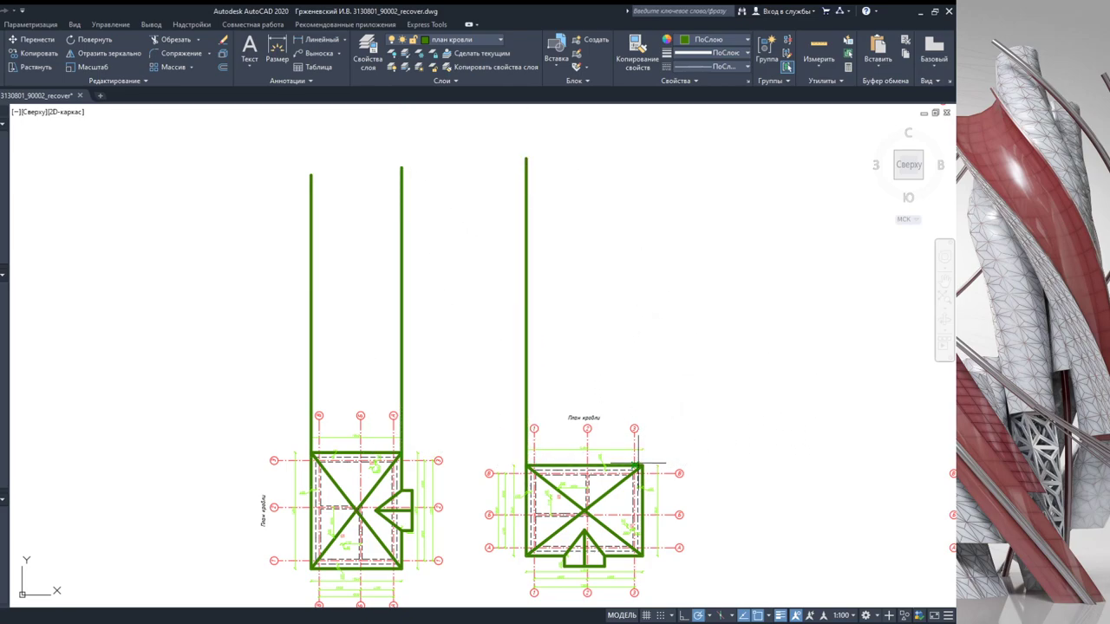
left_click(641, 466)
left_click(642, 147)
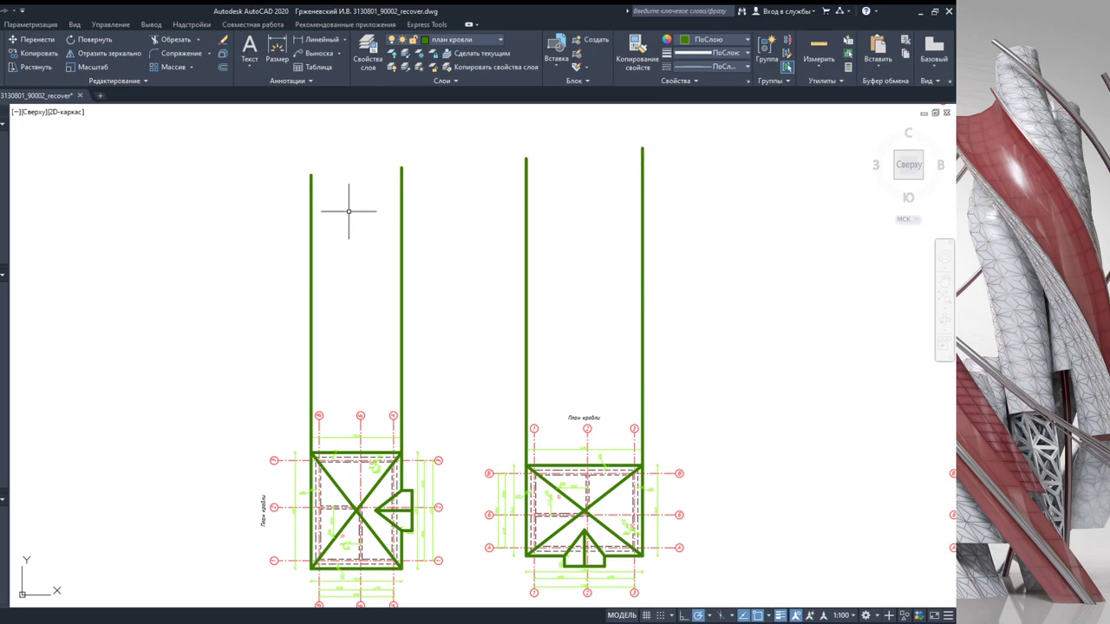
Step: Draw one horizontal base line from the leftmost to the rightmost projection line
left_click(310, 231)
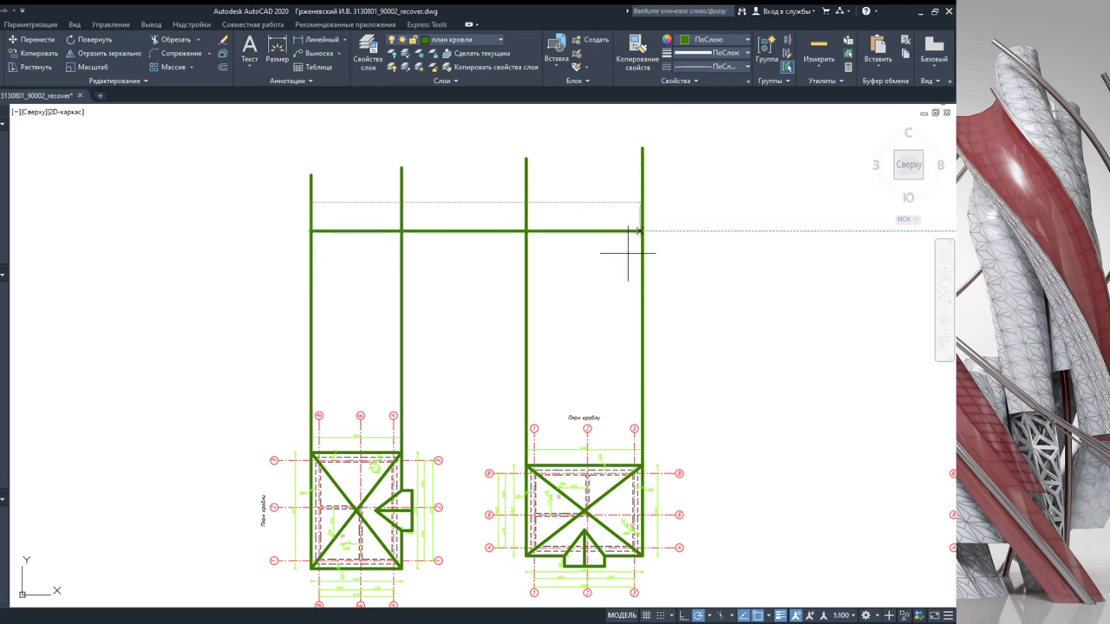
scroll(639, 240, "up", 4)
scroll(627, 412, "down", 4)
key("Escape")
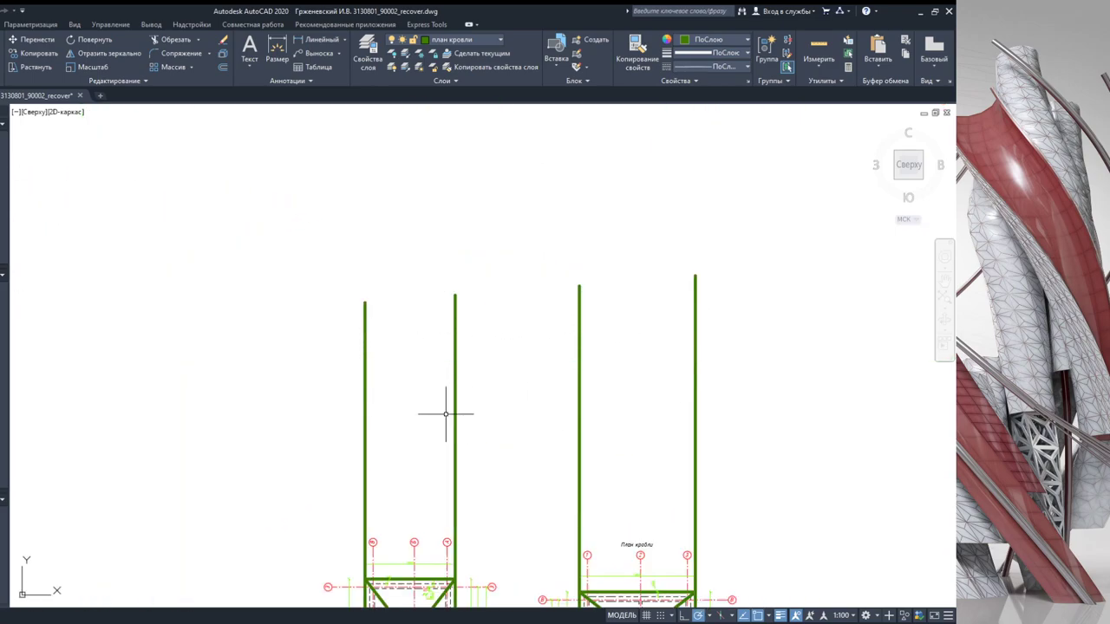
left_click(364, 413)
left_click(695, 413)
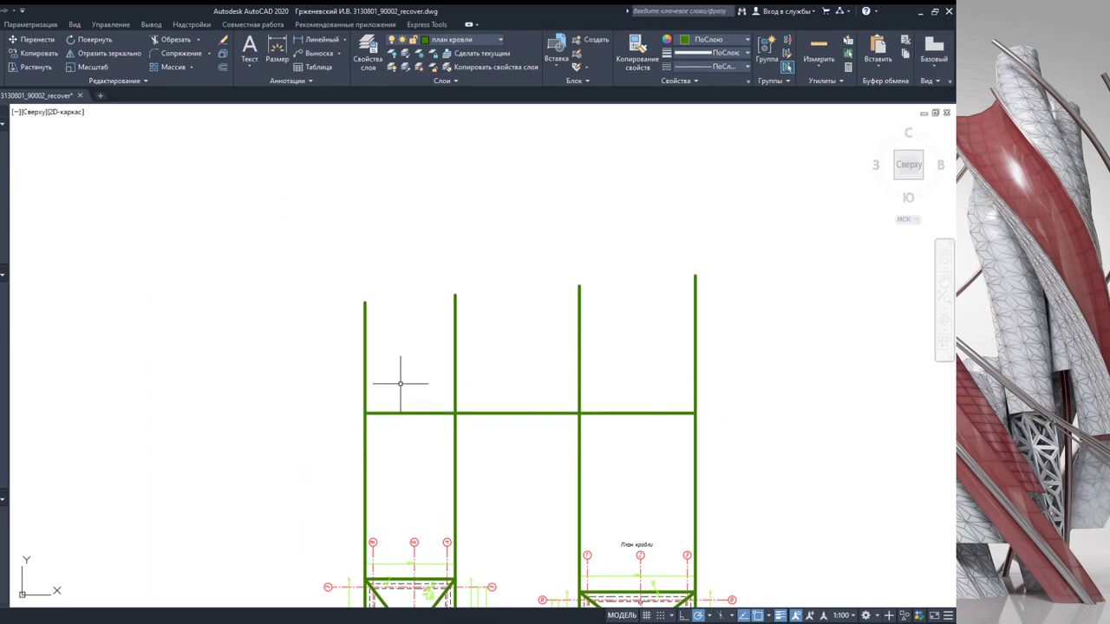
scroll(399, 383, "up", 3)
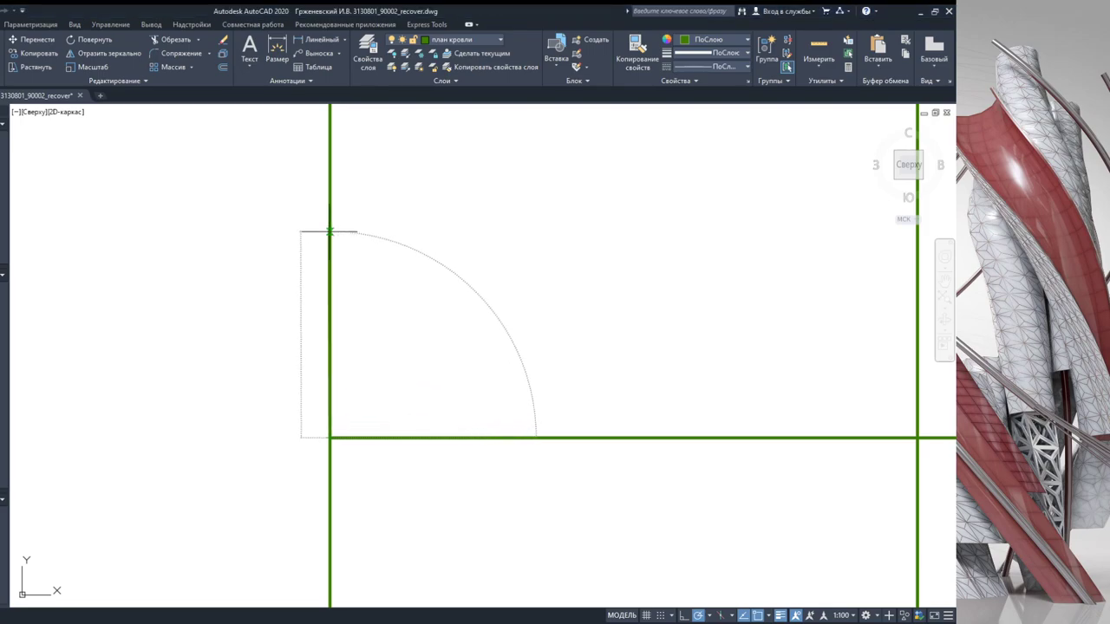
left_click(330, 438)
scroll(366, 401, "down", 2)
scroll(359, 198, "down", 1)
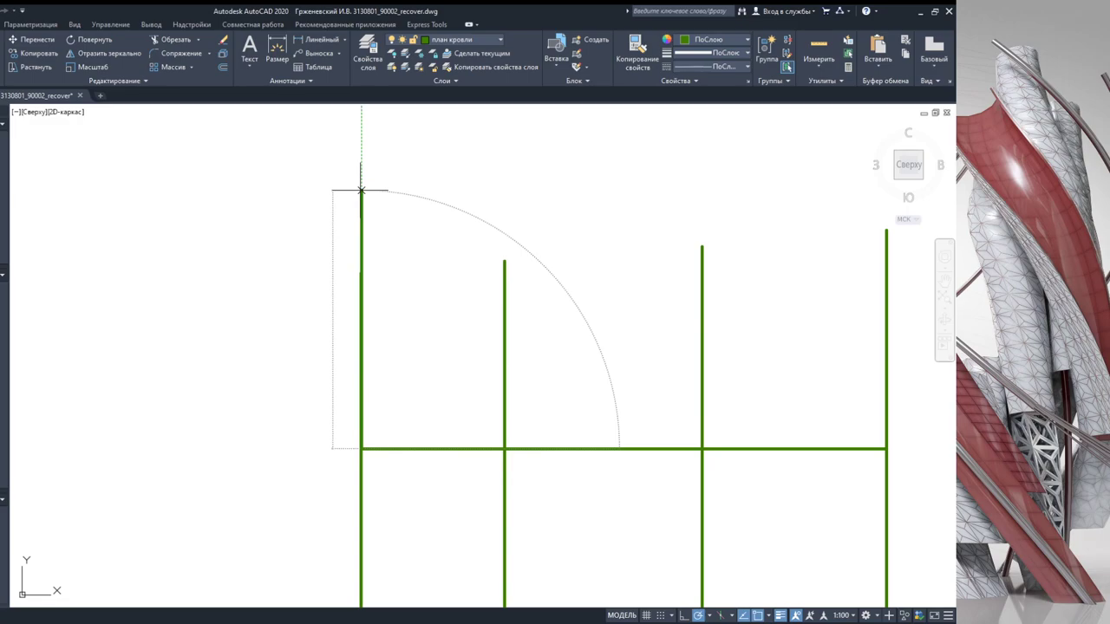
scroll(364, 204, "up", 4)
scroll(434, 251, "down", 4)
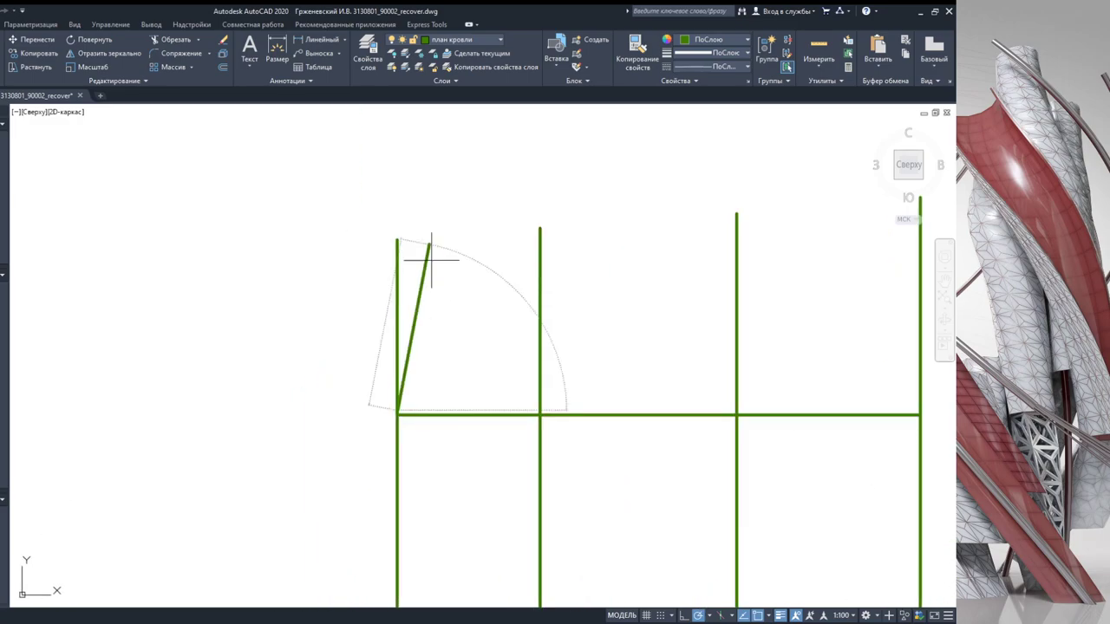
scroll(503, 384, "up", 2)
scroll(397, 444, "up", 2)
scroll(248, 453, "up", 3)
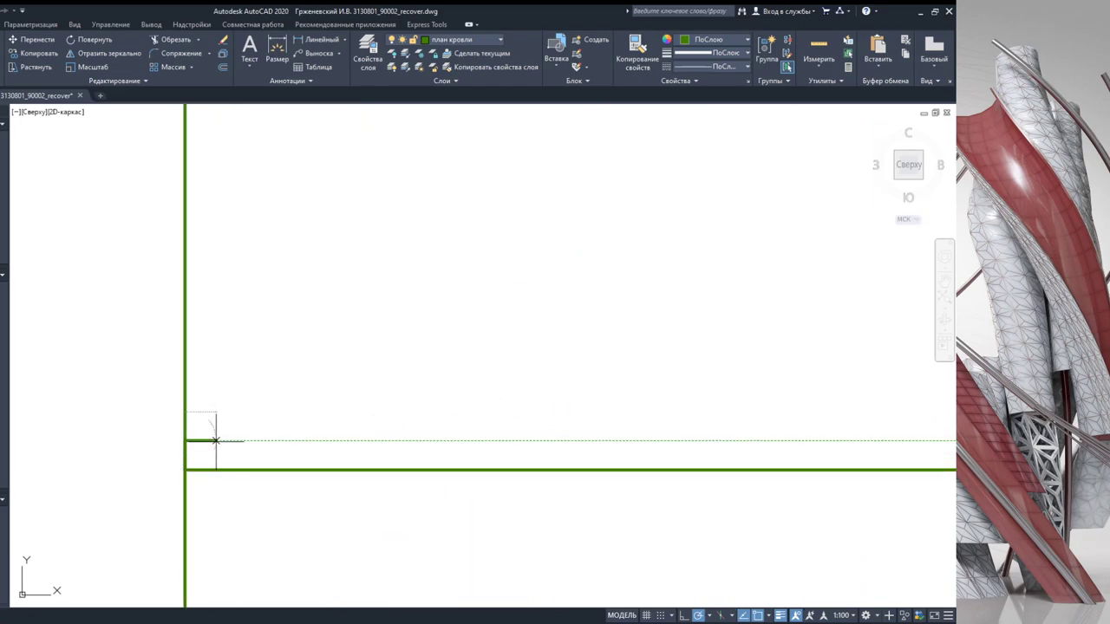
scroll(237, 439, "down", 3)
scroll(237, 439, "up", 2)
scroll(285, 445, "down", 1)
scroll(476, 437, "down", 3)
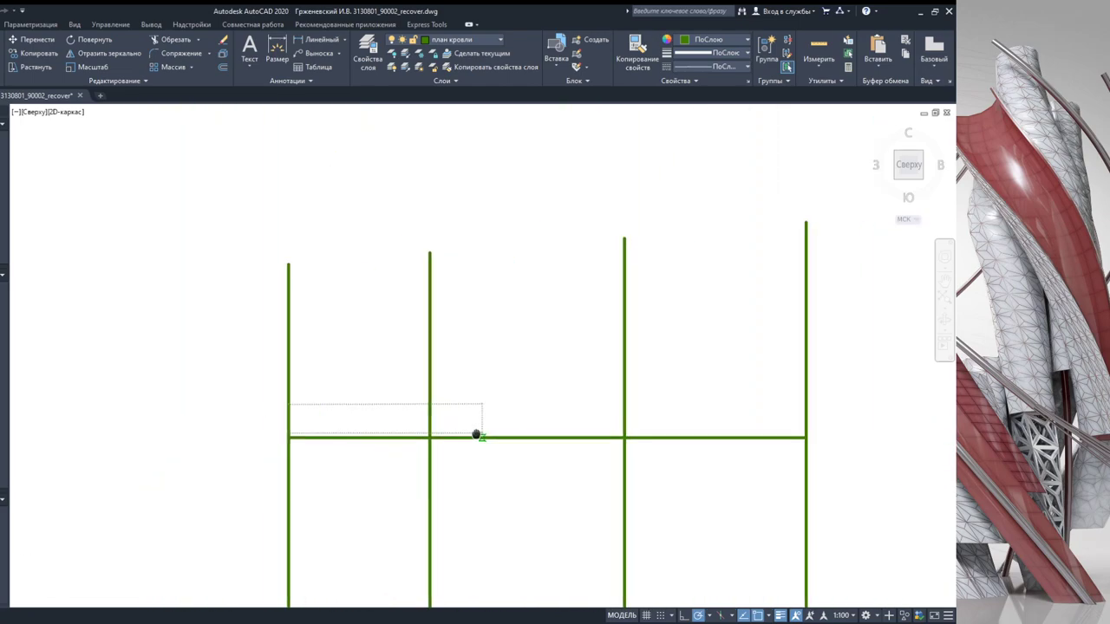
scroll(545, 431, "up", 1)
scroll(545, 431, "down", 1)
scroll(595, 433, "up", 4)
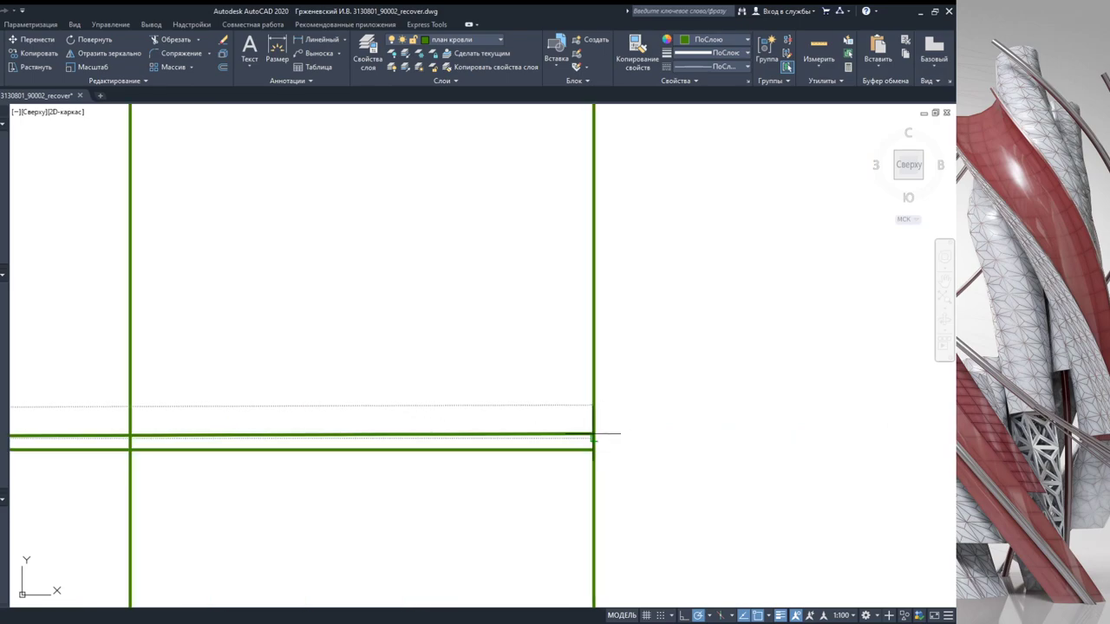
scroll(597, 434, "down", 3)
scroll(495, 426, "down", 1)
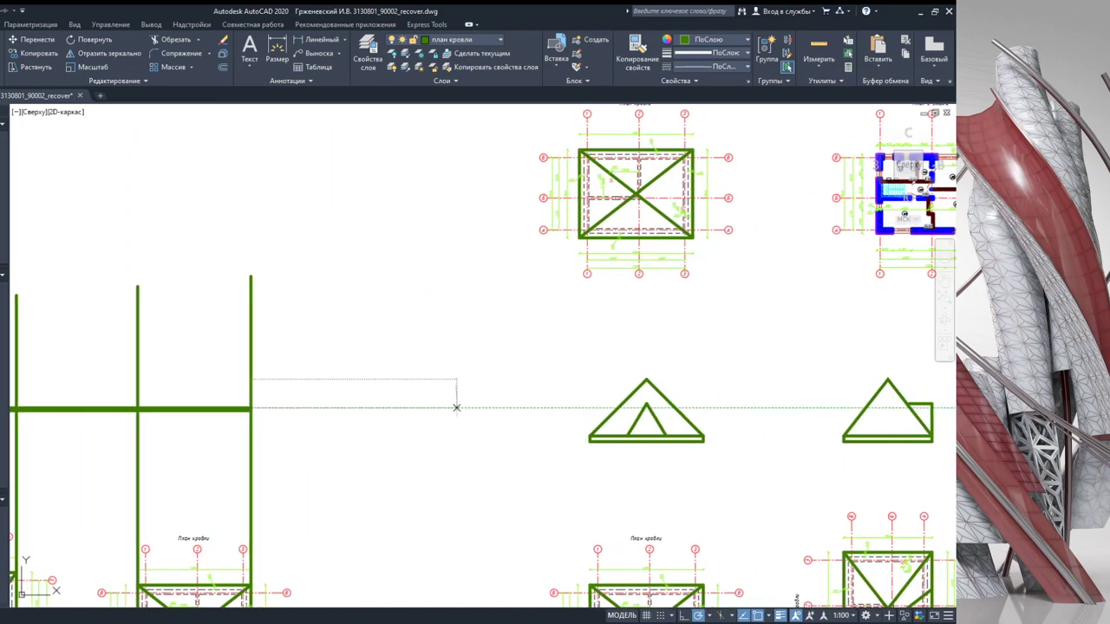
Step: Zoom in and project the left plan's ridge point upward as a centre line
scroll(520, 375, "up", 1)
scroll(485, 382, "up", 5)
scroll(523, 376, "down", 2)
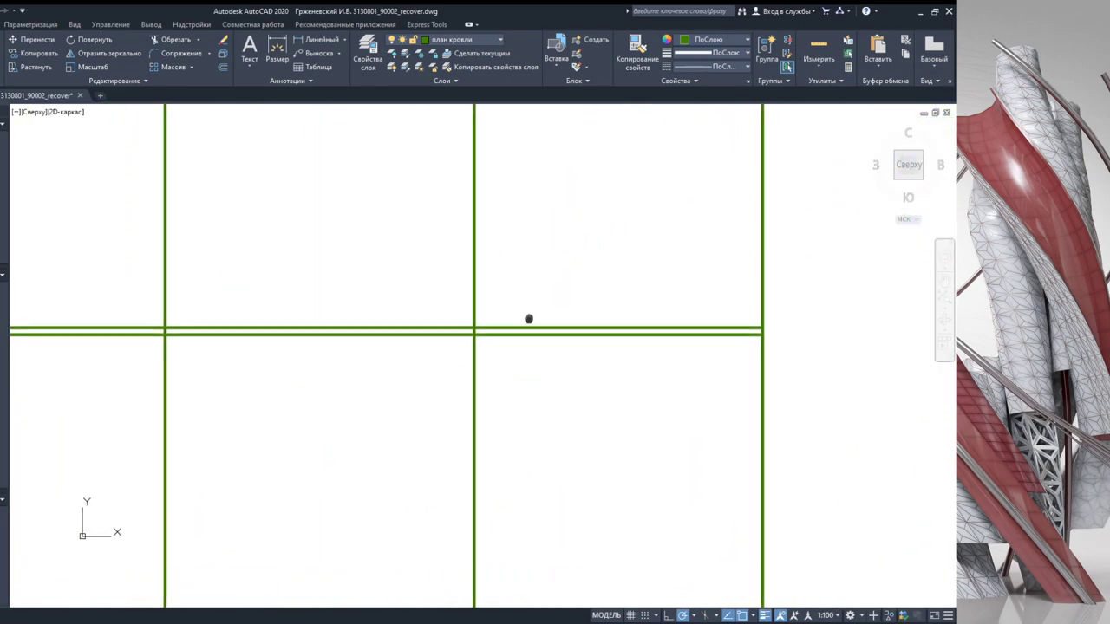
scroll(414, 430, "down", 4)
scroll(386, 492, "up", 5)
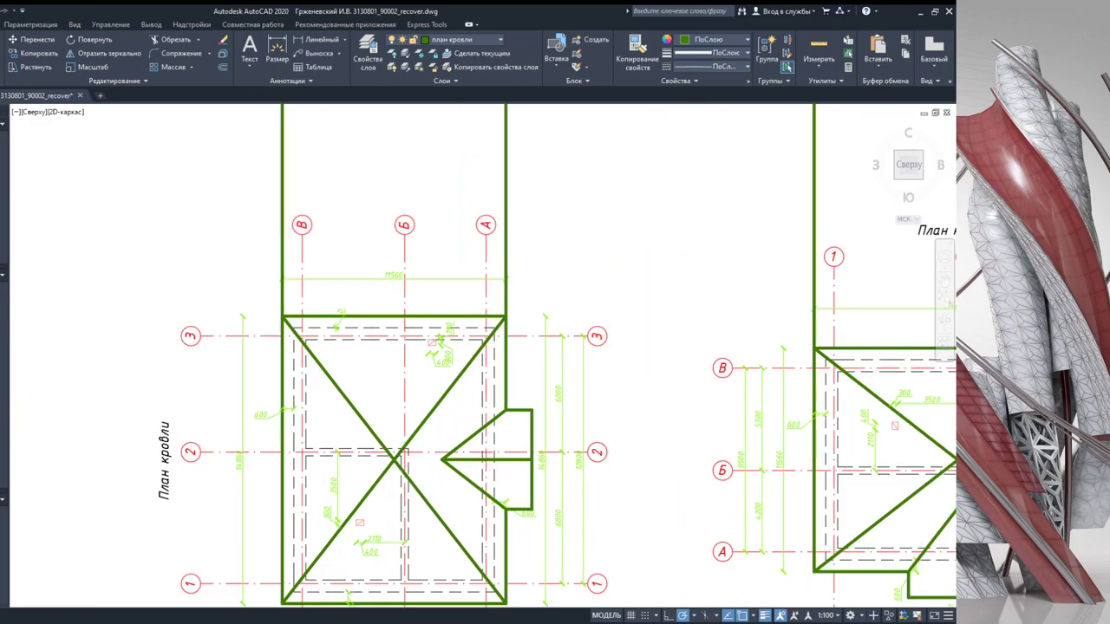
scroll(387, 490, "down", 8)
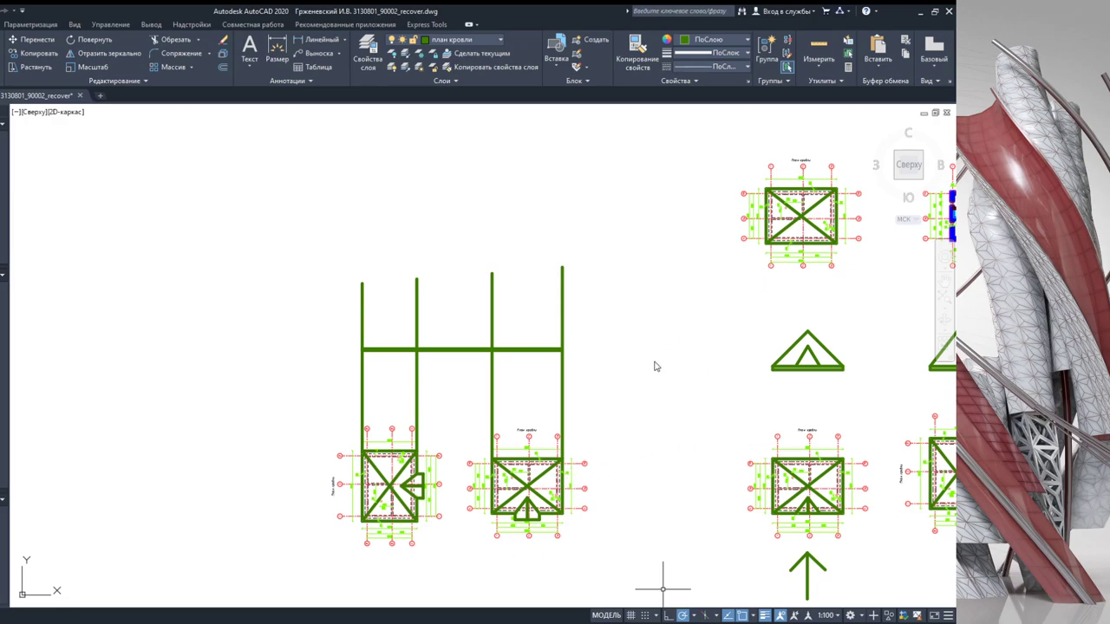
scroll(801, 297, "up", 5)
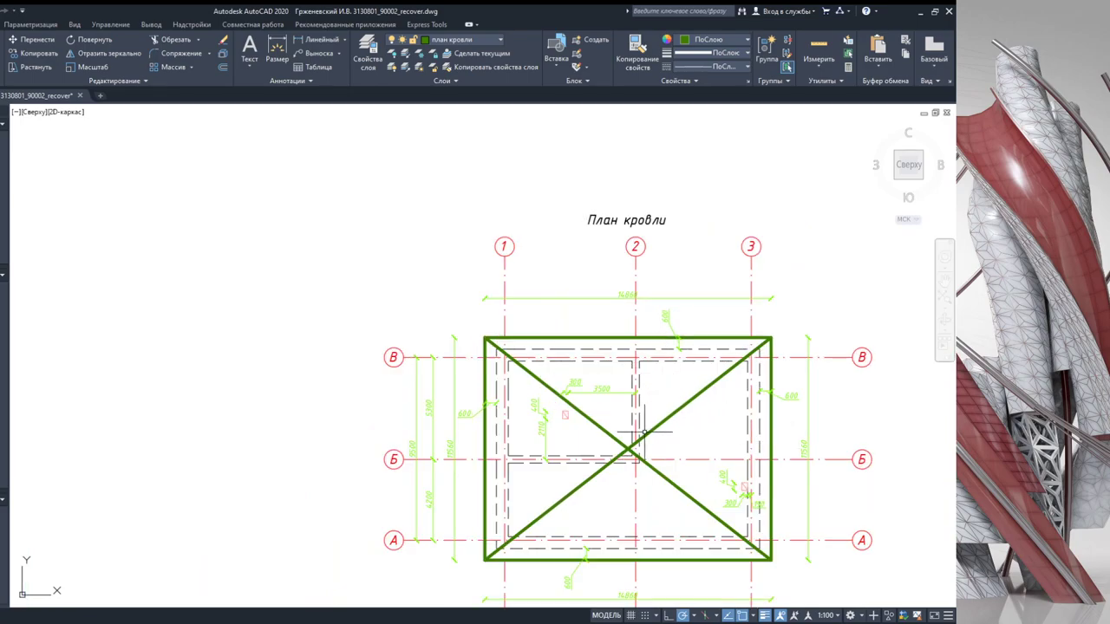
scroll(665, 462, "down", 2)
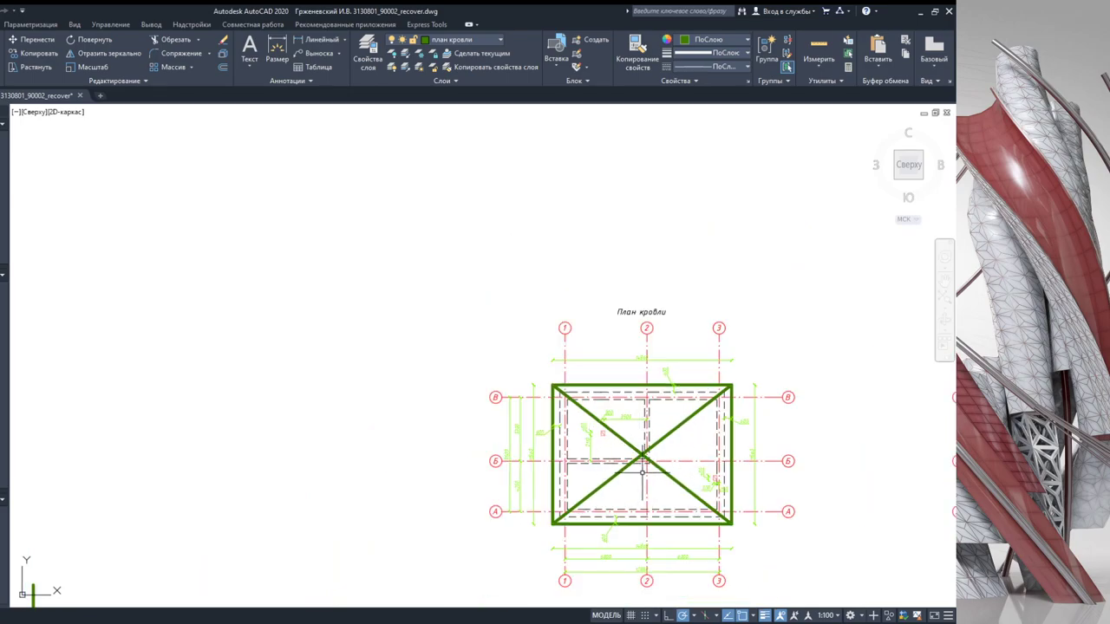
scroll(640, 473, "down", 4)
scroll(429, 563, "up", 2)
scroll(372, 456, "up", 2)
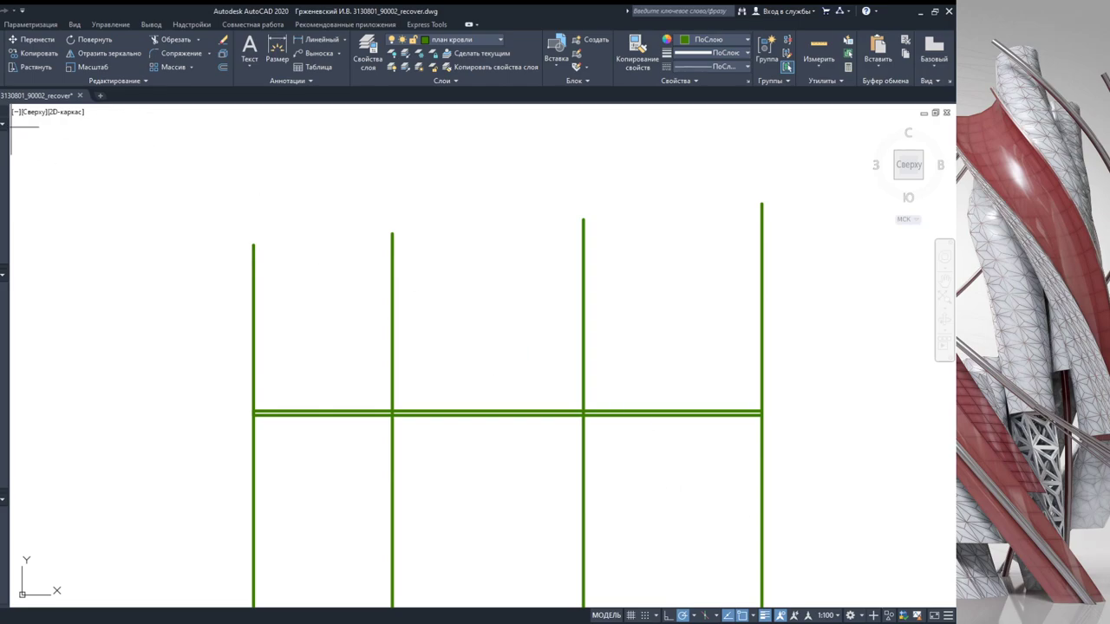
scroll(258, 399, "up", 4)
scroll(232, 426, "down", 5)
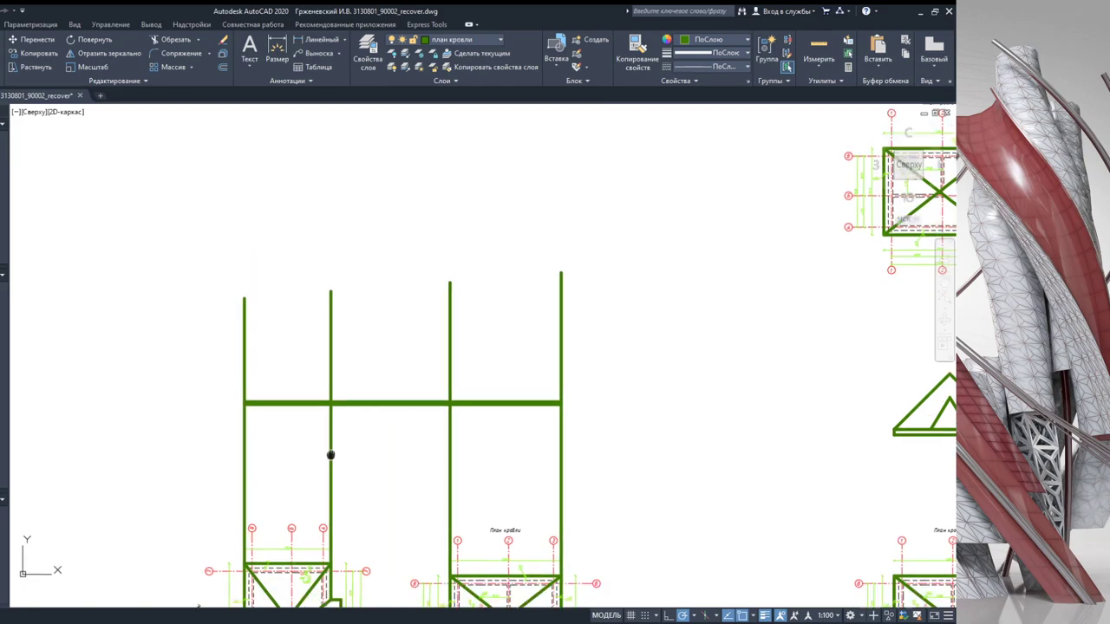
scroll(315, 477, "up", 3)
scroll(304, 518, "up", 6)
scroll(305, 507, "up", 2)
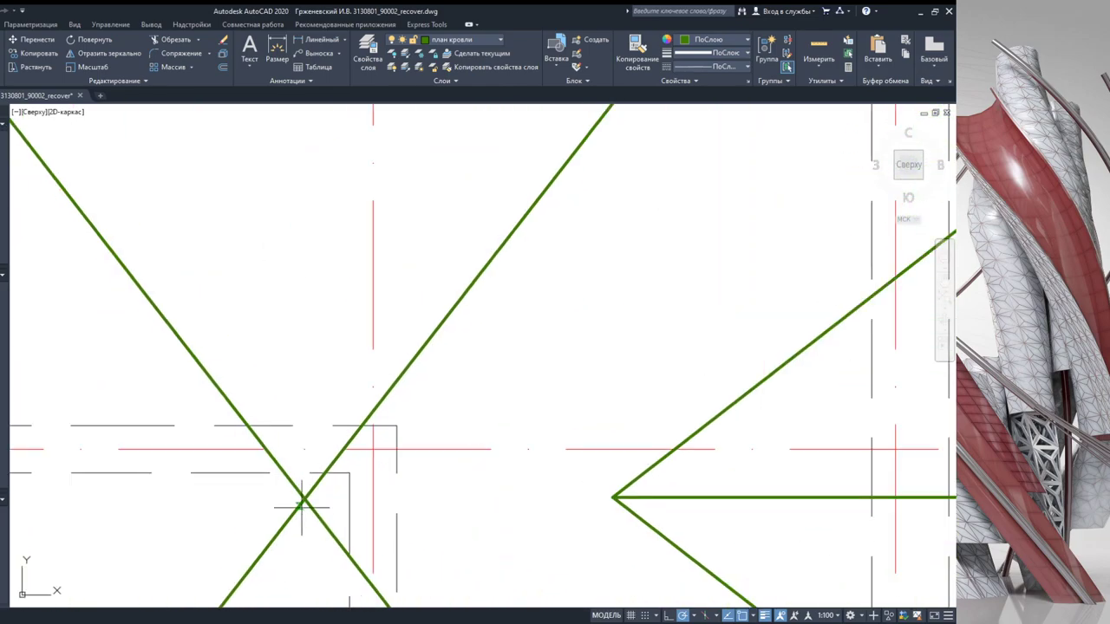
scroll(320, 390, "down", 6)
scroll(321, 377, "down", 4)
middle_click_drag(335, 121, 335, 228)
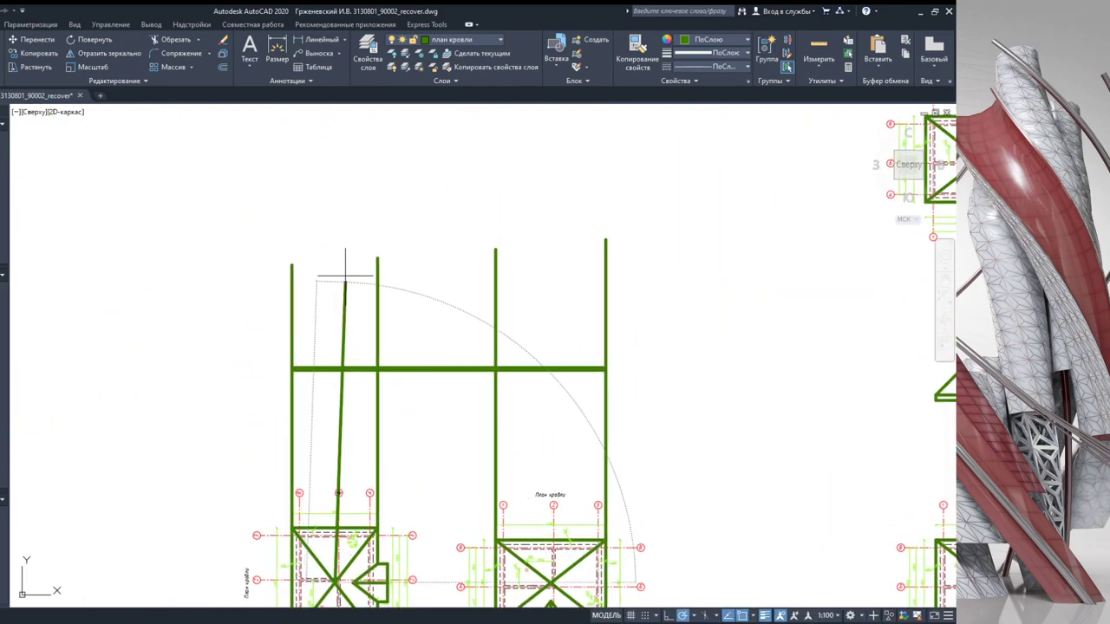
scroll(471, 408, "up", 2)
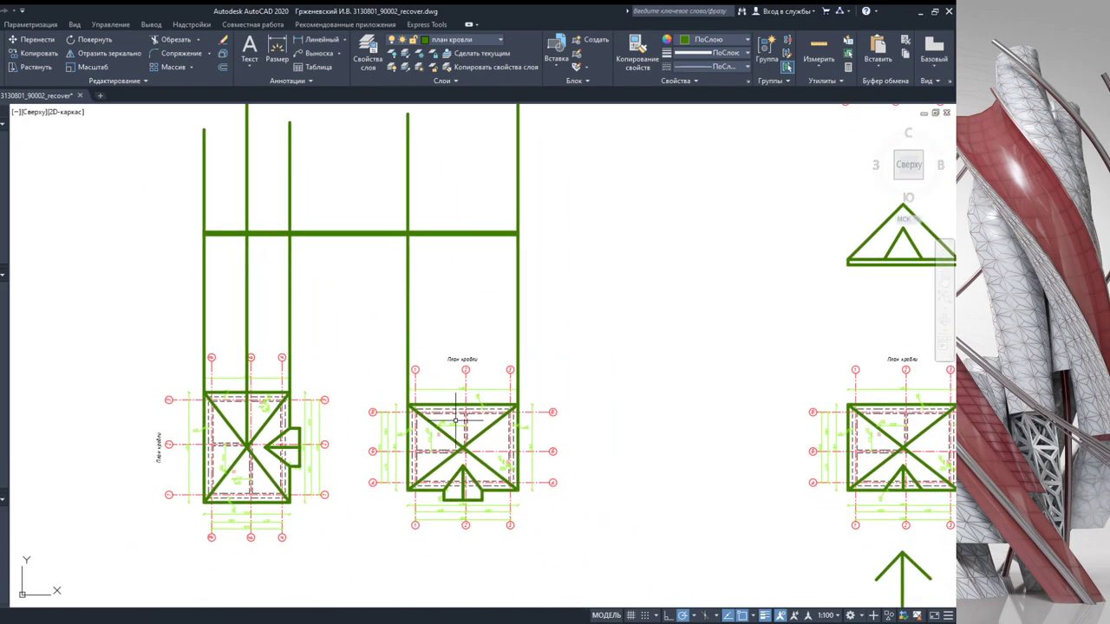
scroll(464, 496, "up", 4)
scroll(465, 526, "down", 5)
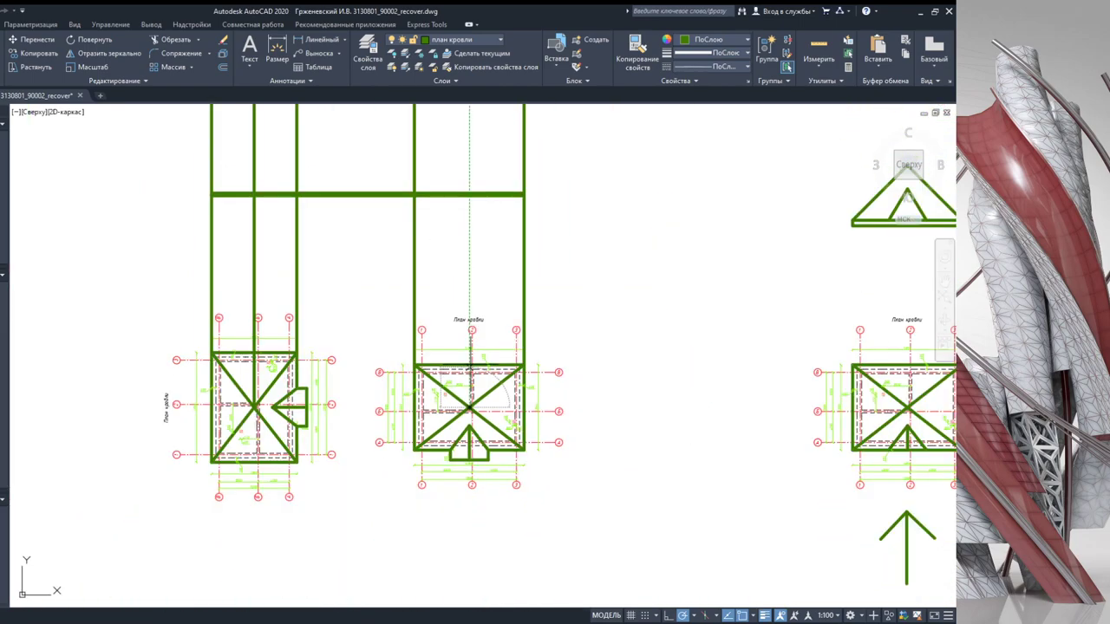
scroll(459, 459, "up", 3)
Step: Zoom and pan until the projection lines above the left roof plan fill the view
left_click_drag(459, 459, 464, 252)
middle_click_drag(438, 416, 421, 268)
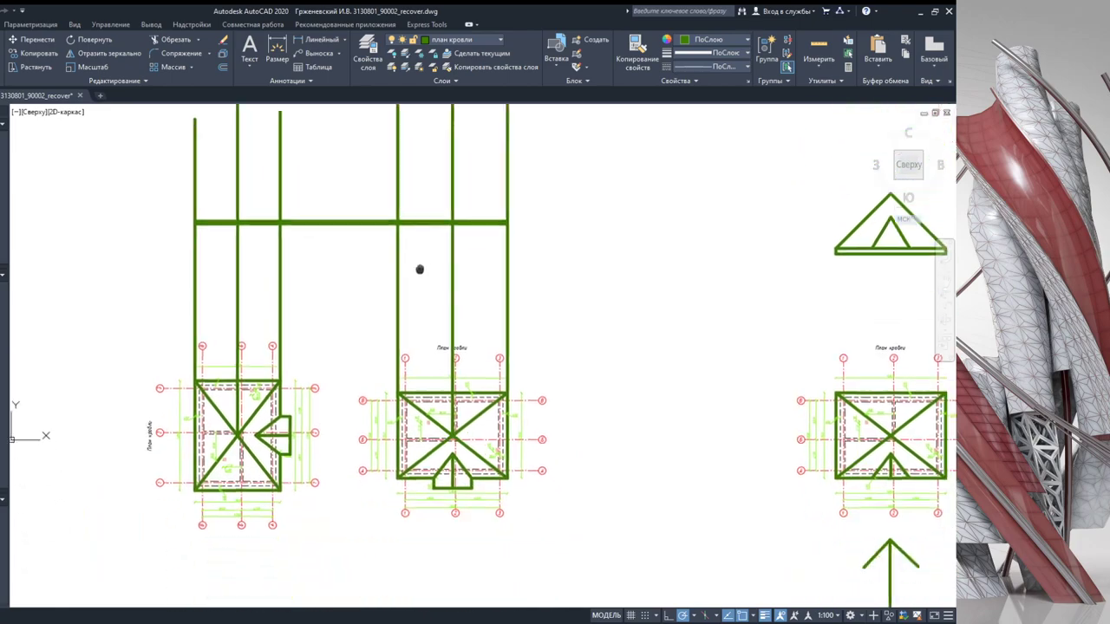
scroll(287, 437, "up", 3)
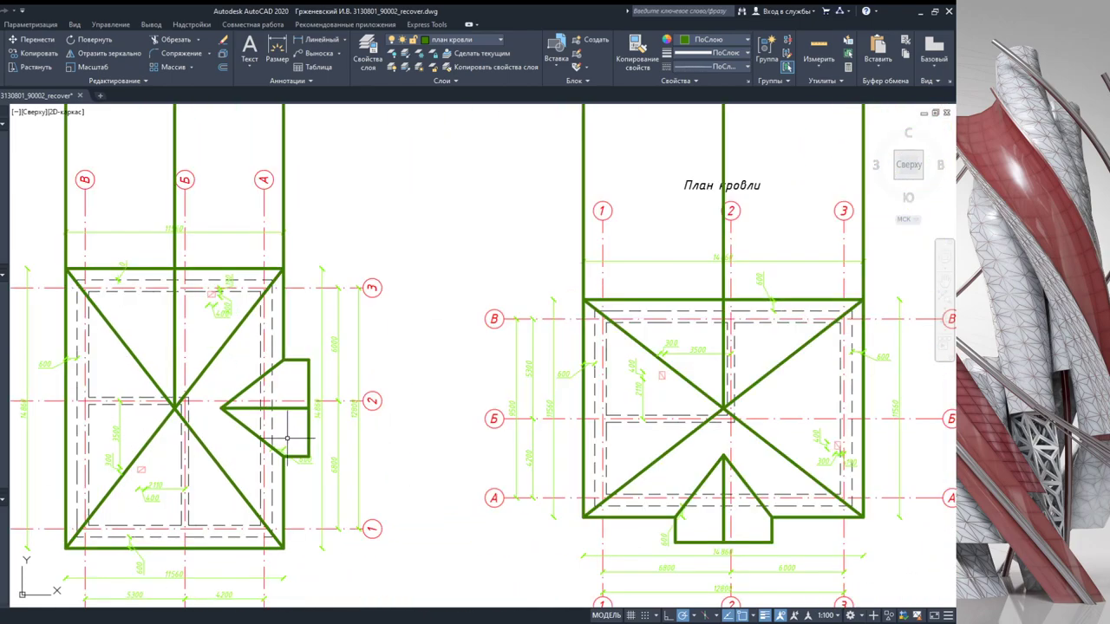
scroll(313, 444, "down", 1)
scroll(314, 442, "down", 1)
scroll(315, 439, "up", 2)
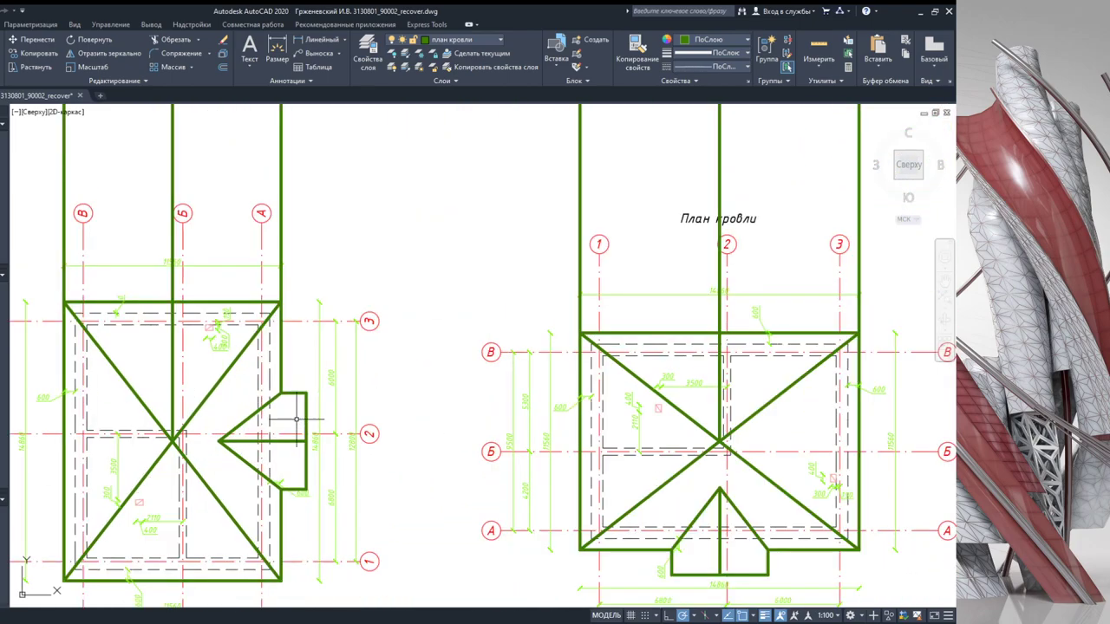
scroll(314, 440, "down", 2)
scroll(304, 465, "up", 4)
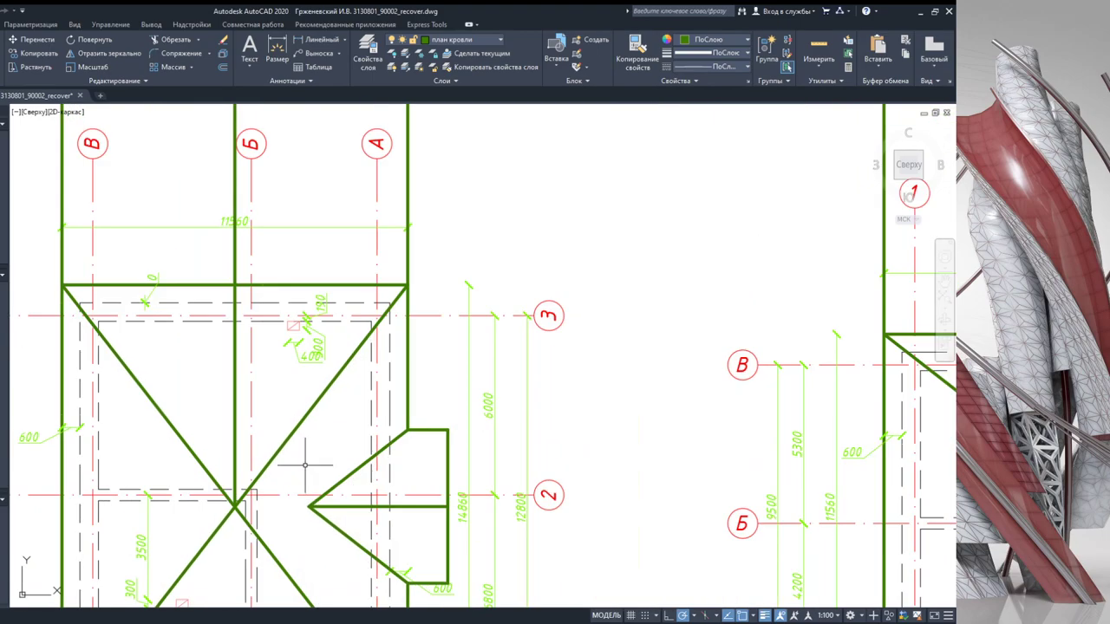
middle_click_drag(235, 472, 364, 388)
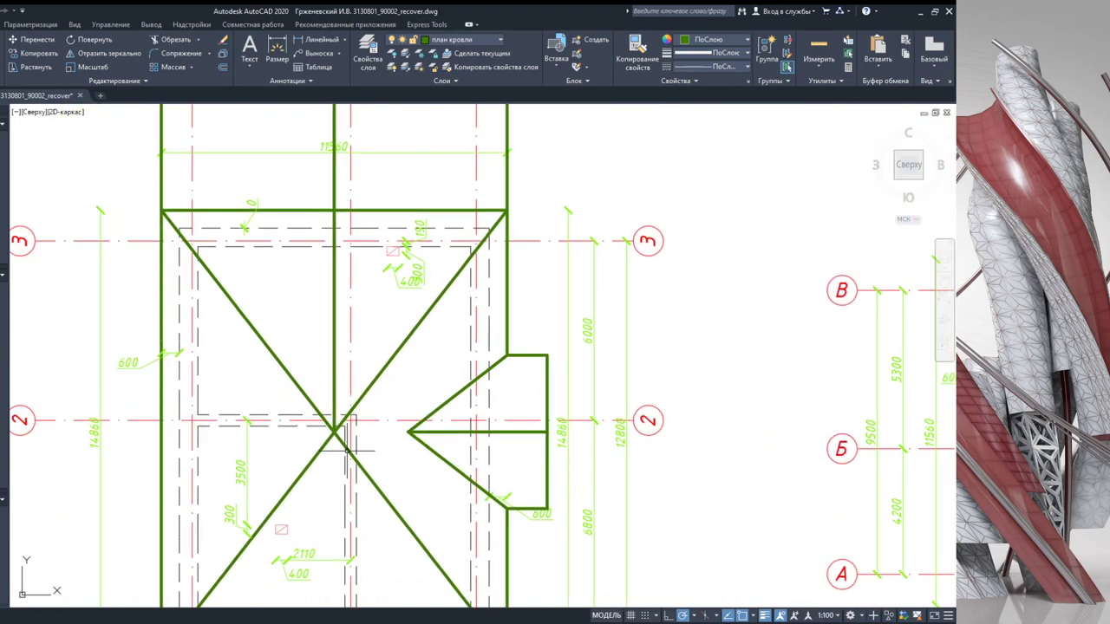
scroll(349, 444, "down", 3)
scroll(373, 356, "up", 4)
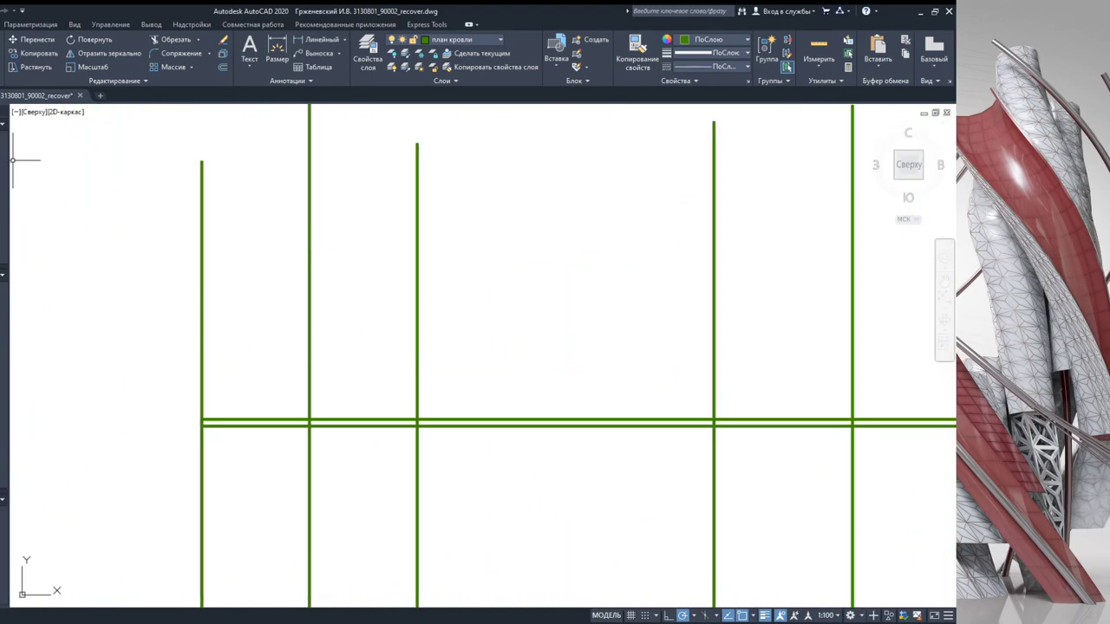
Step: Draw the left gable's roof slope and mirror it about the middle projection line
left_click(201, 420)
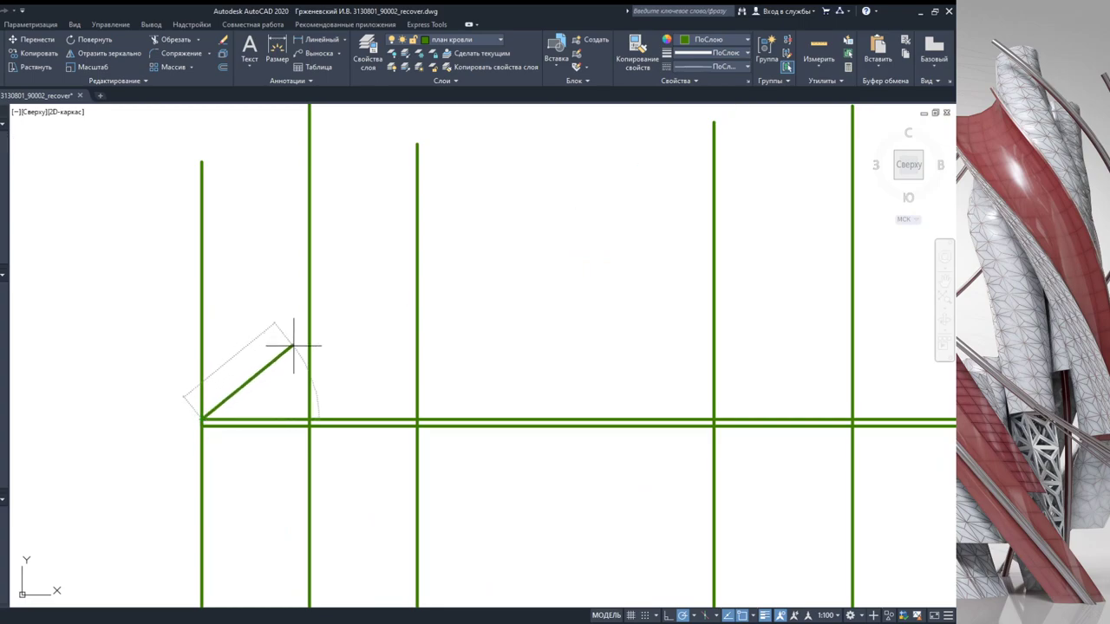
left_click(361, 327)
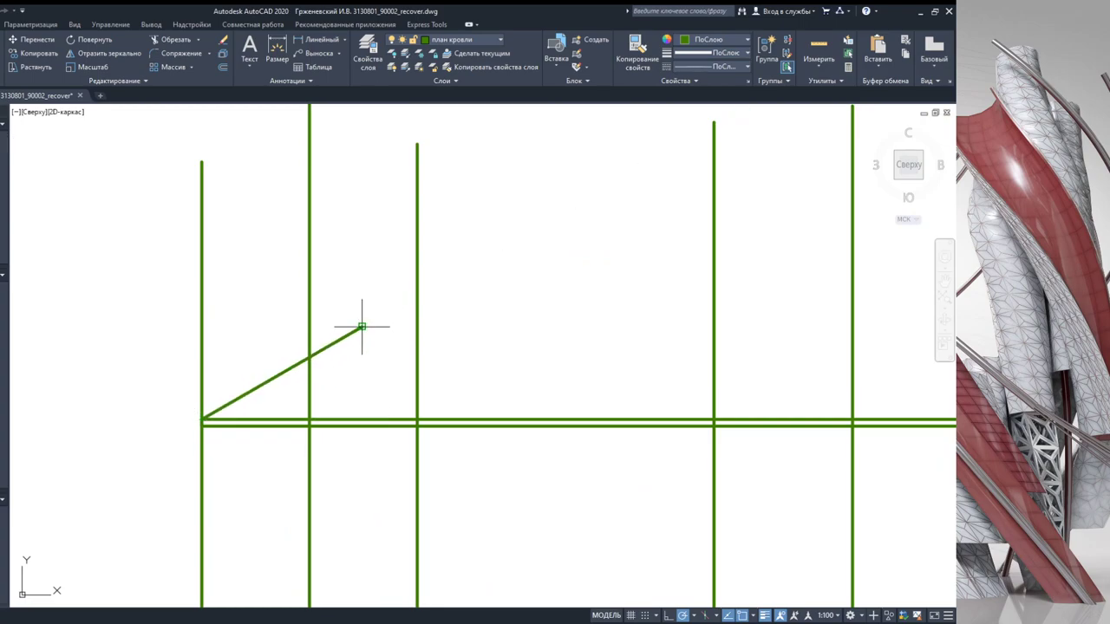
left_click(289, 369)
left_click(75, 54)
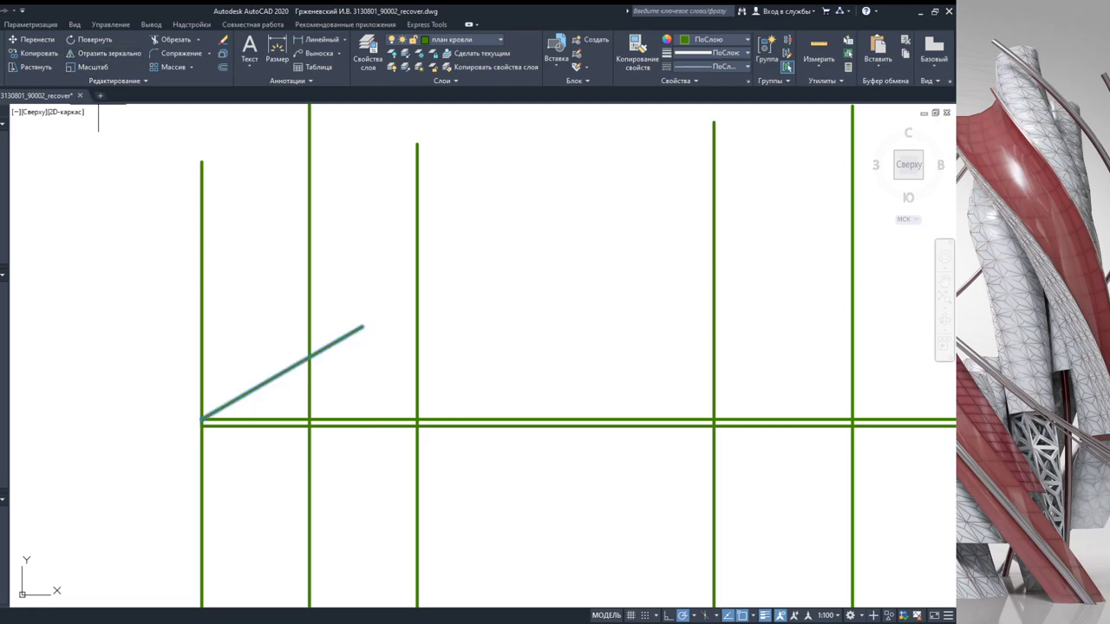
left_click(309, 386)
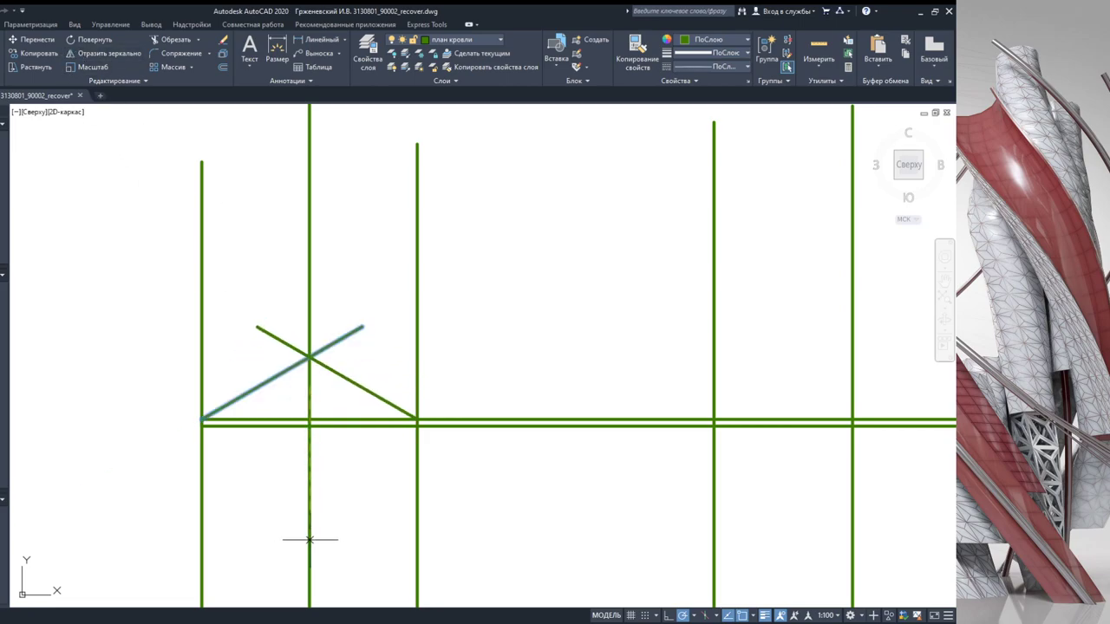
left_click(310, 539)
key("Return")
Step: Draw the right gable's roof slope and mirror it about its middle projection line
middle_click_drag(335, 390, 266, 376)
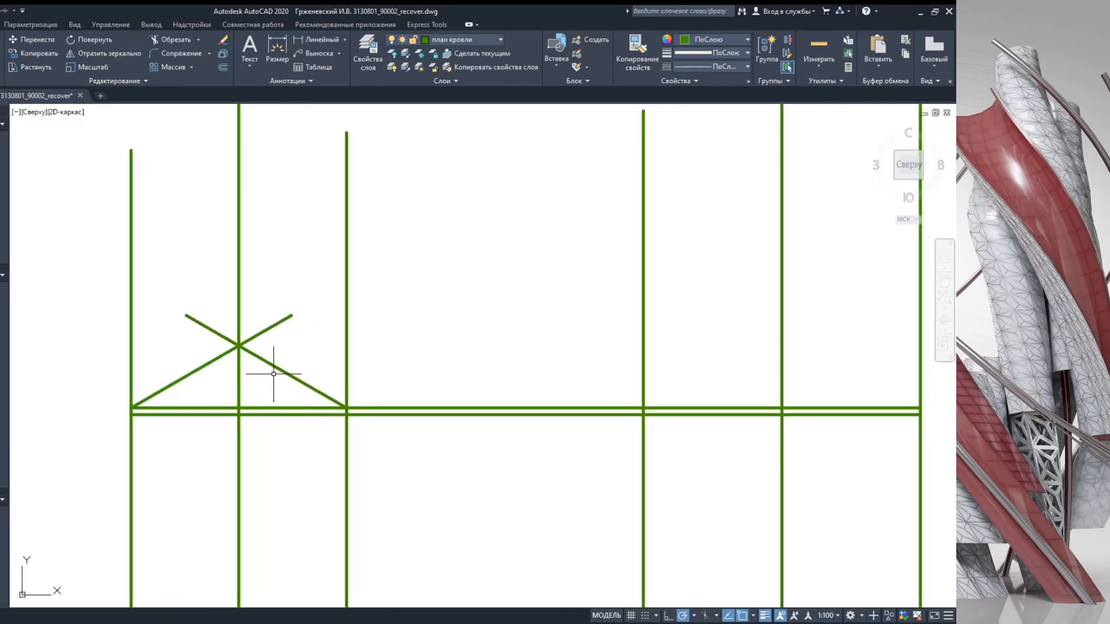
middle_click_drag(620, 376, 420, 362)
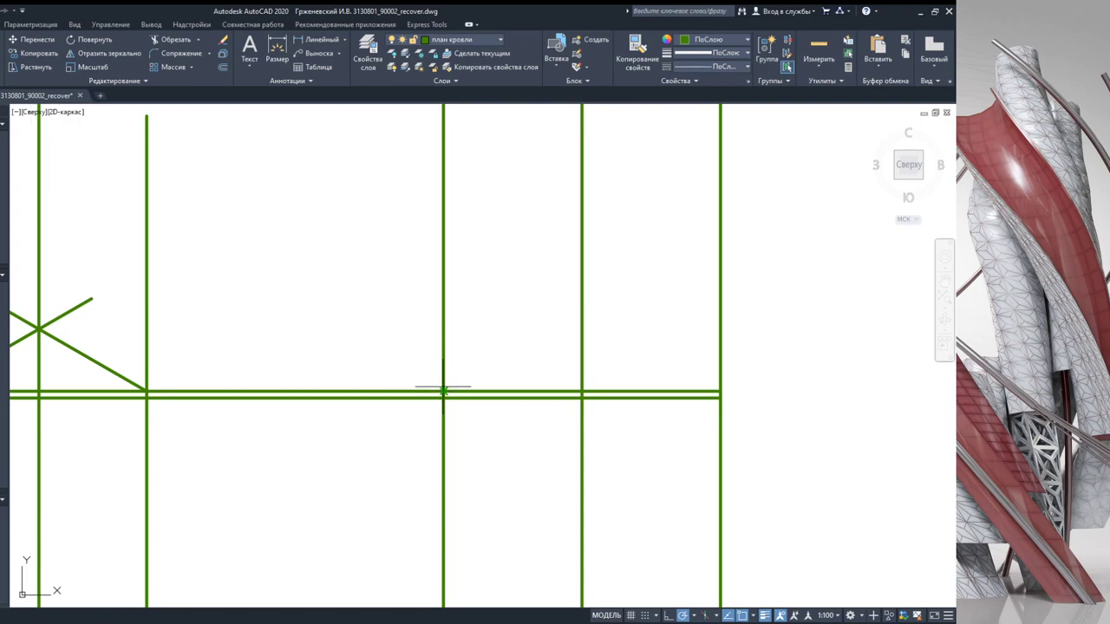
left_click(443, 391)
left_click(617, 291)
key("Return")
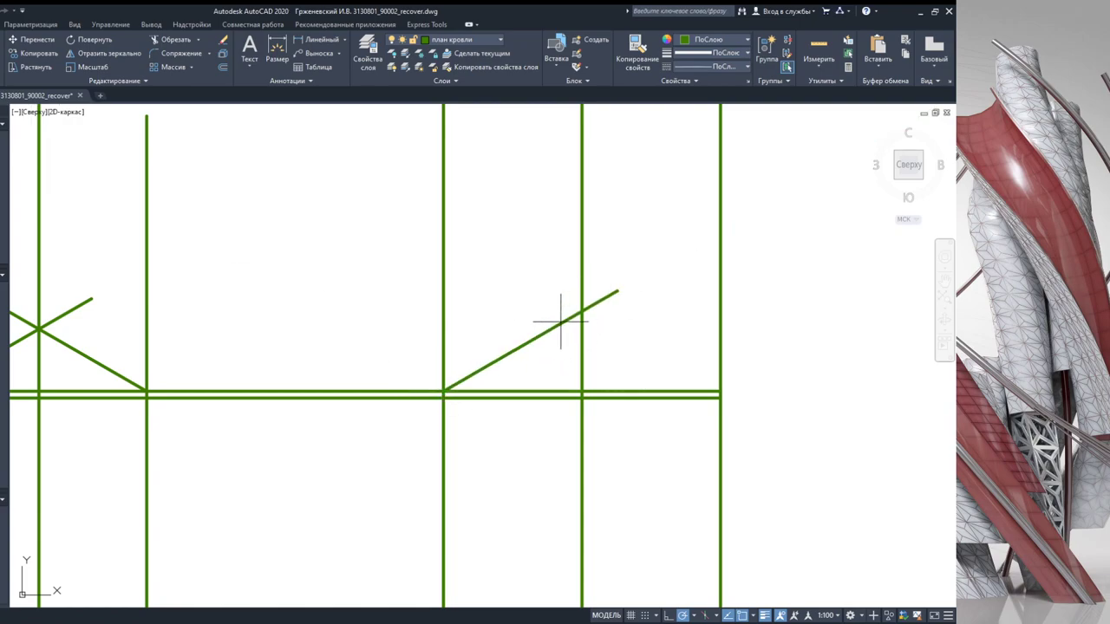
left_click(553, 329)
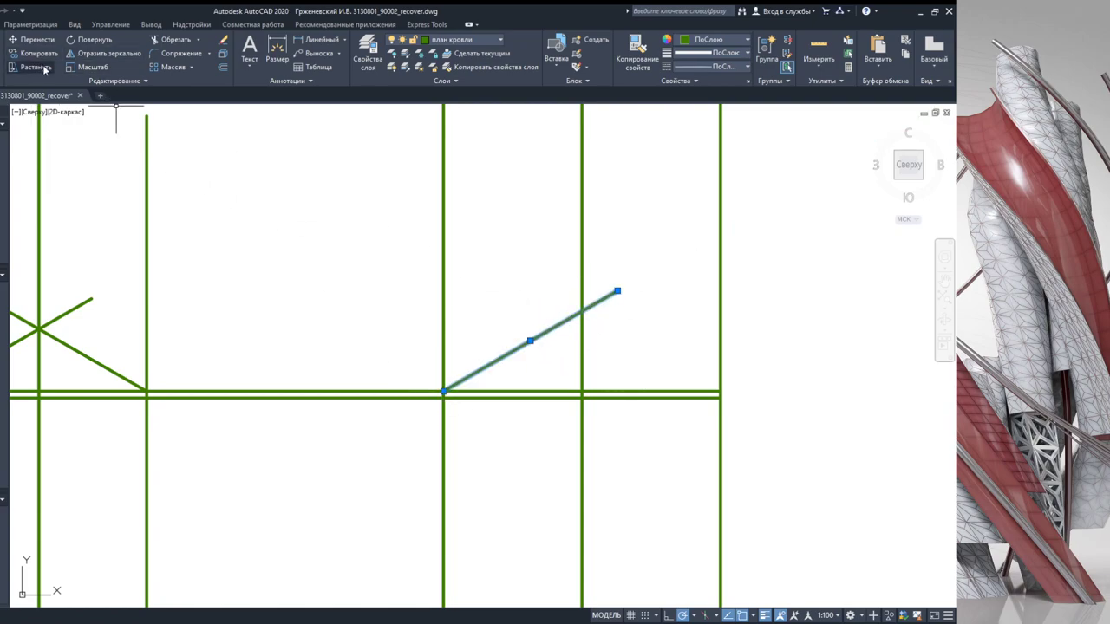
left_click(77, 65)
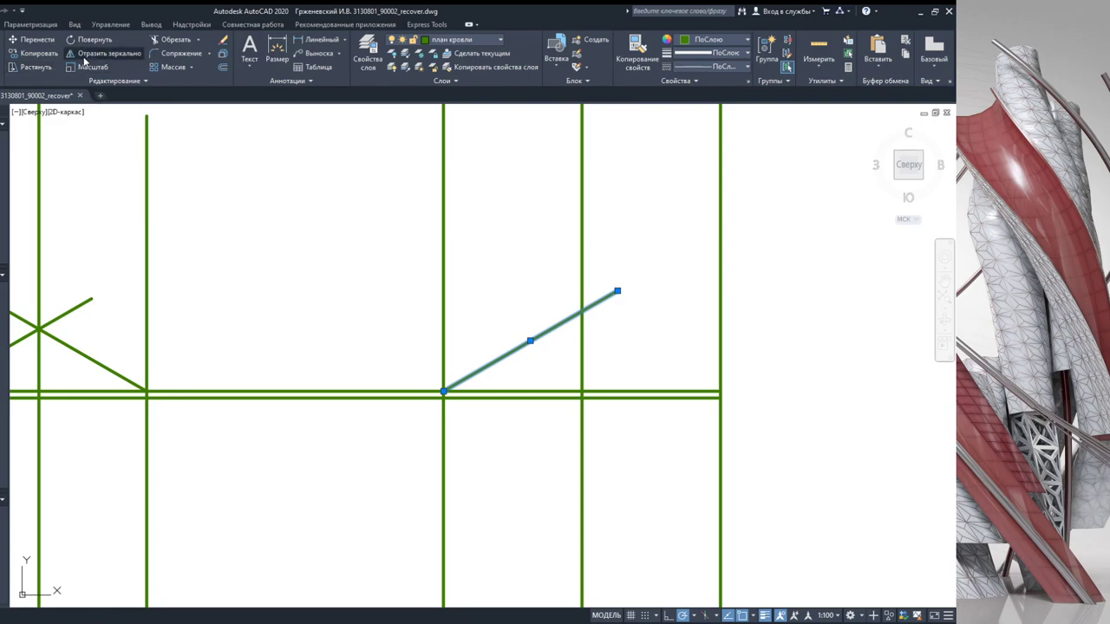
left_click(581, 309)
left_click(580, 479)
key("Return")
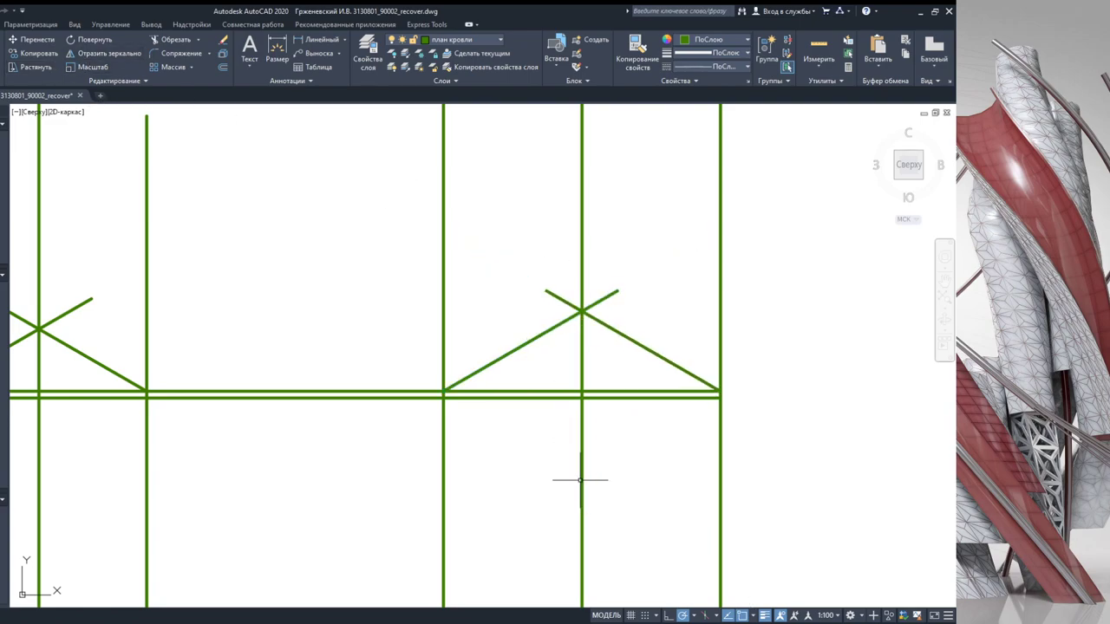
left_click(786, 392)
Step: Select all lines of both gables as cutting edges for Trim
left_click(354, 194)
scroll(408, 278, "down", 2)
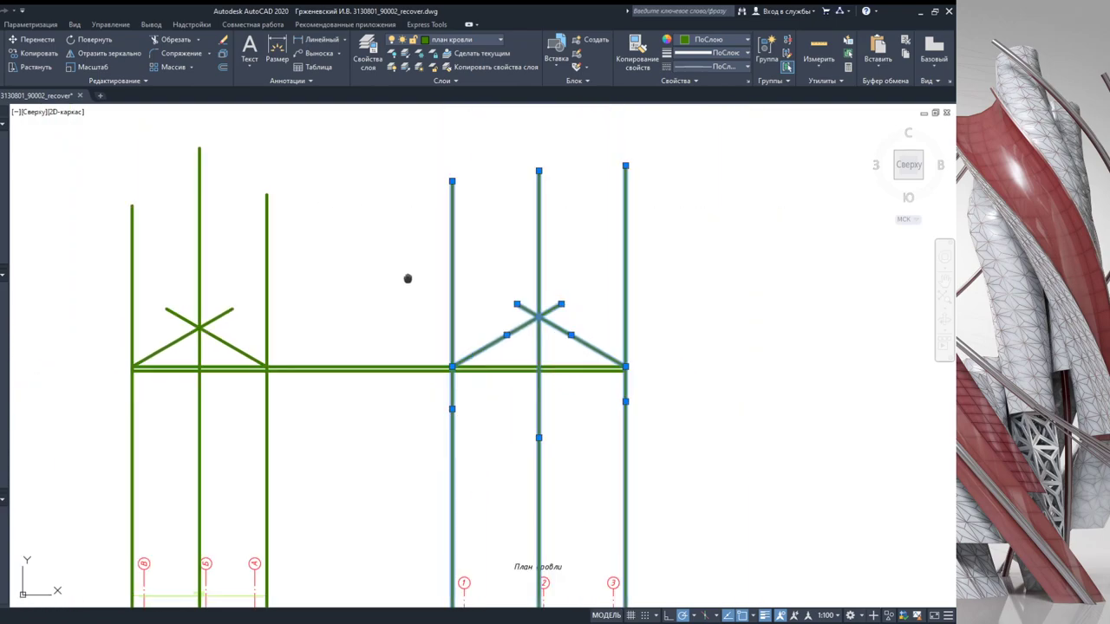
scroll(408, 278, "down", 2)
left_click(679, 418)
left_click(176, 188)
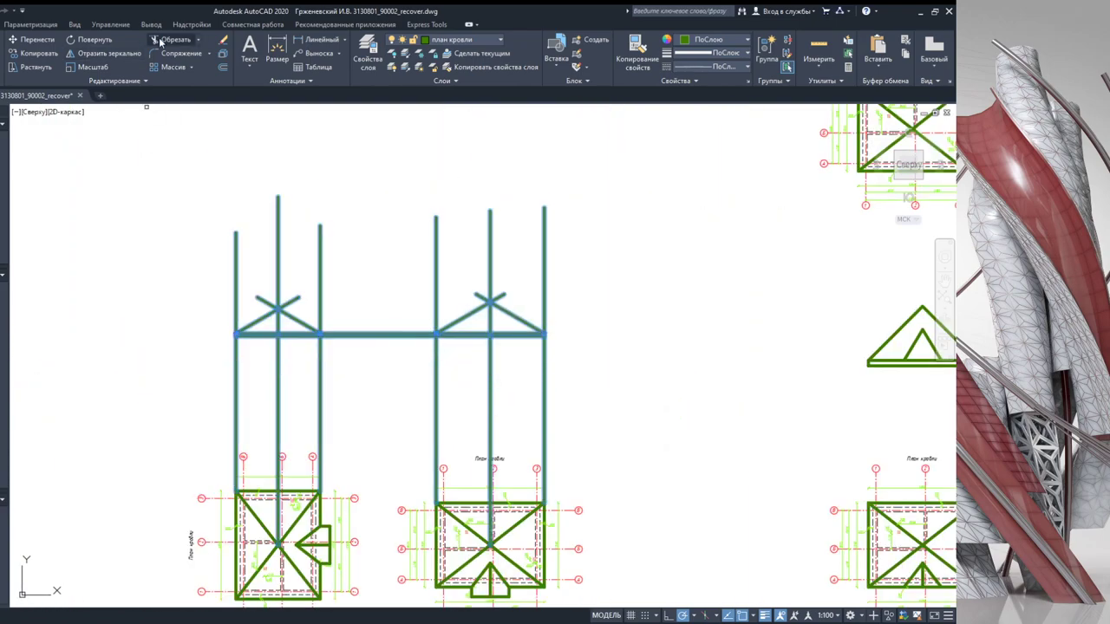
scroll(317, 273, "up", 2)
Step: Trim the left gable's projection lines above the eave and the slope overshoots at its apex
left_click(320, 315)
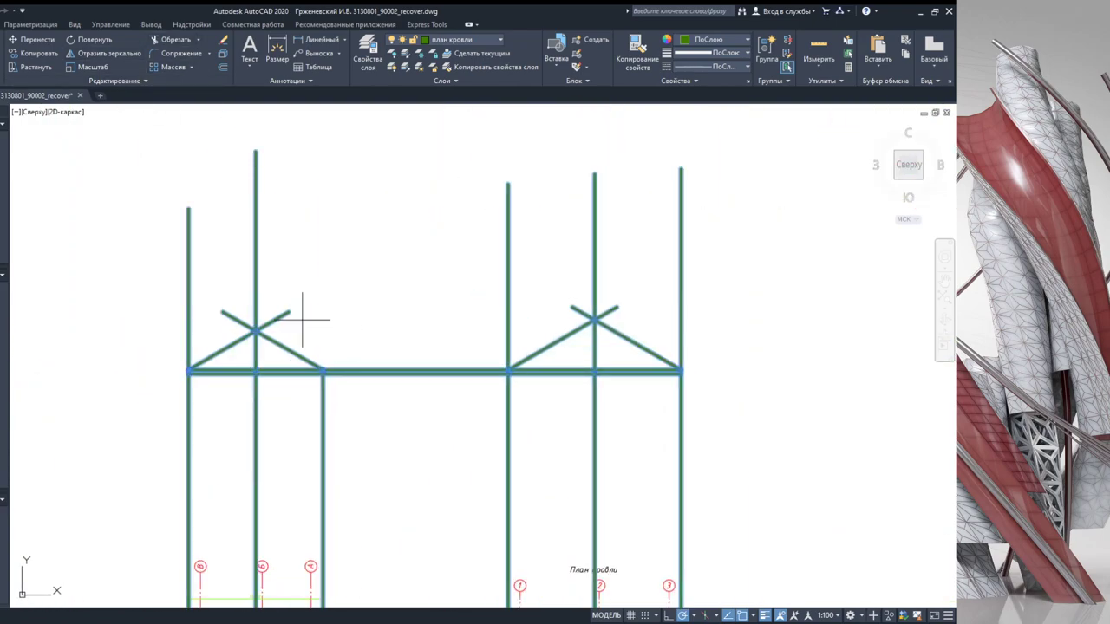
left_click(279, 317)
left_click(255, 303)
left_click(242, 320)
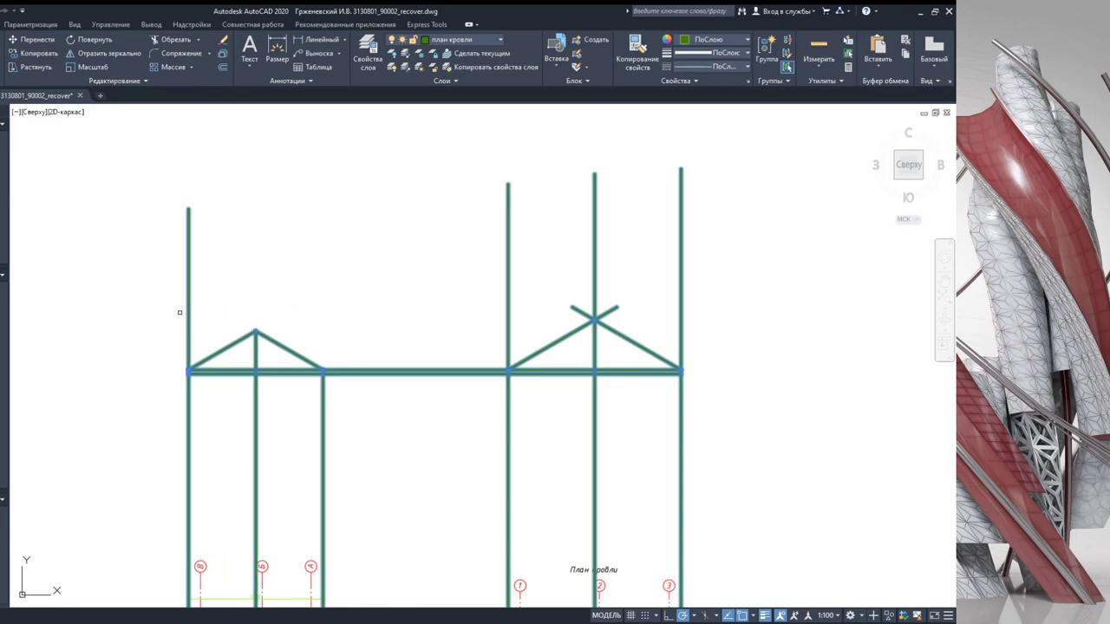
left_click(188, 305)
Step: Trim the right gable's projection lines above the eave and the slope overshoots at its apex
left_click(682, 304)
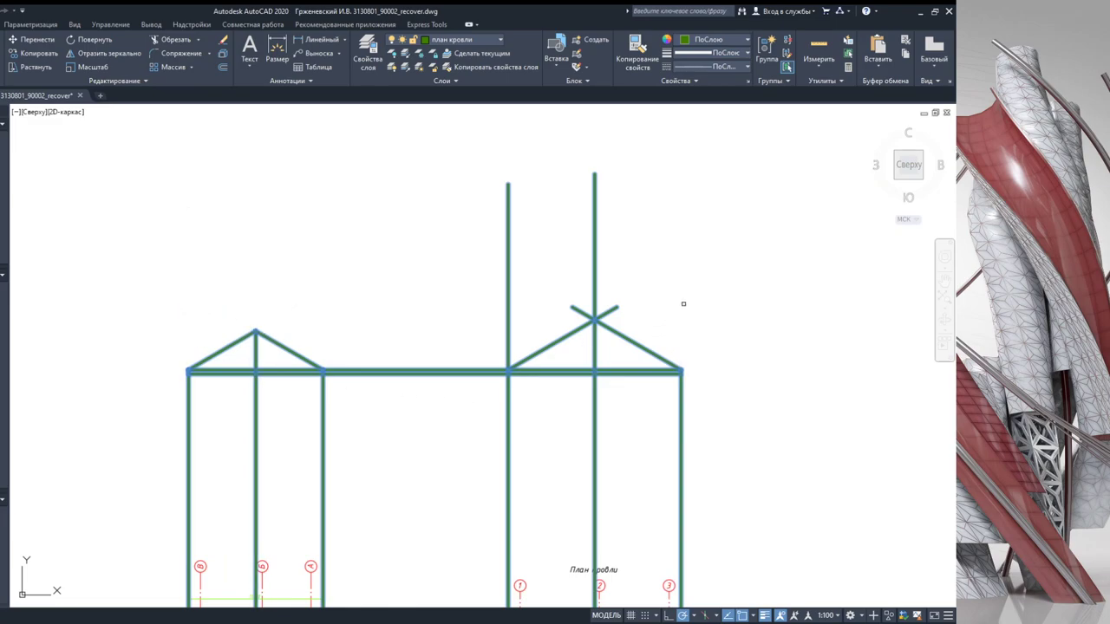
left_click(613, 308)
left_click(581, 308)
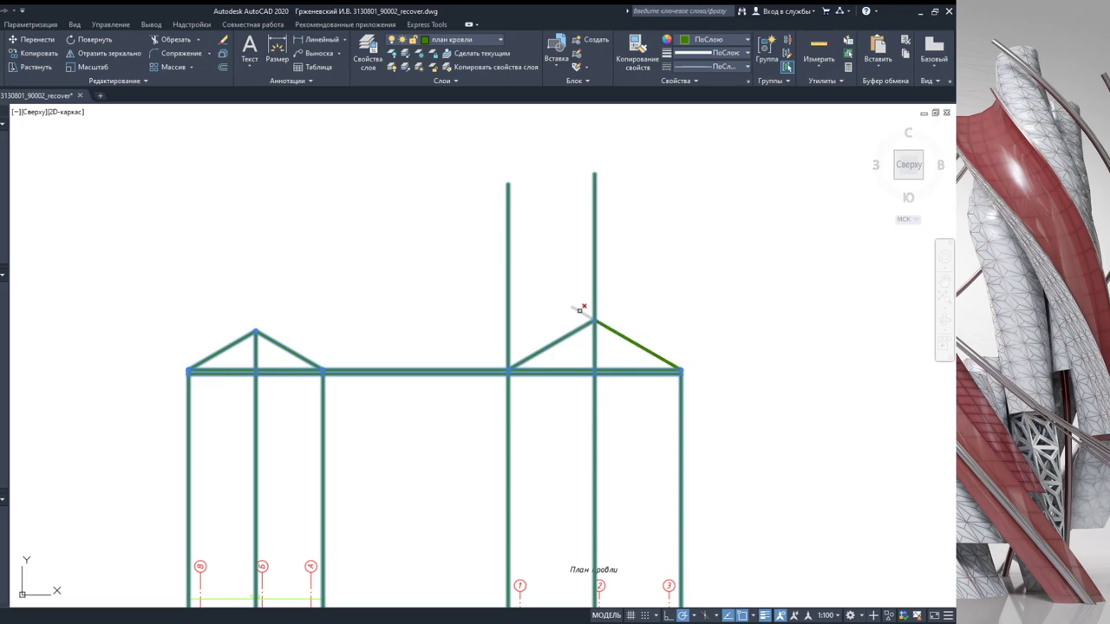
left_click(592, 301)
left_click(511, 293)
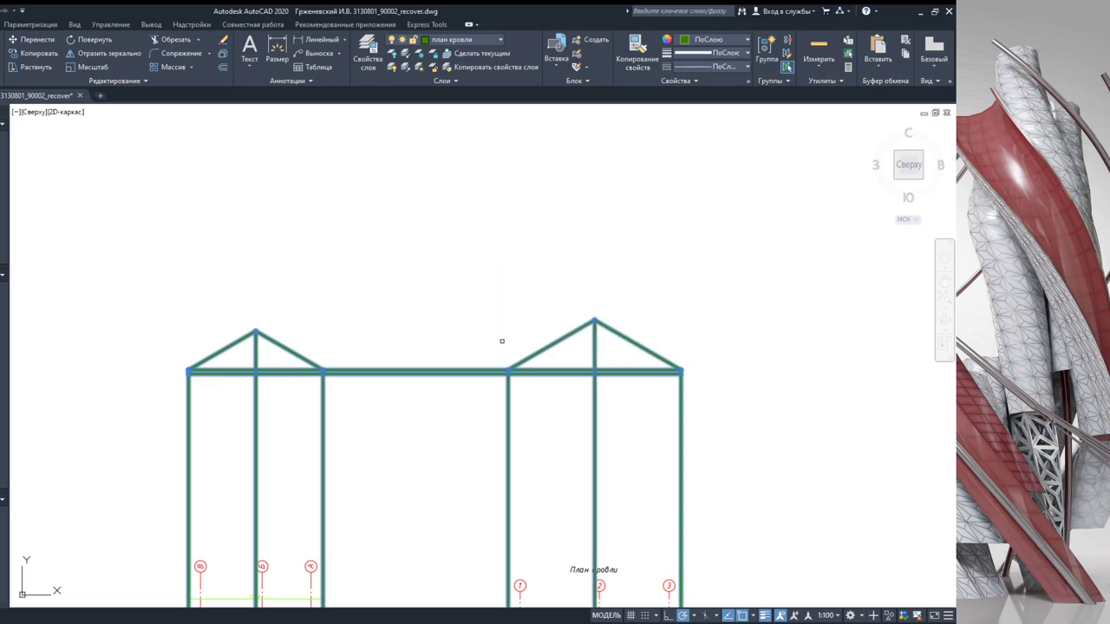
scroll(580, 417, "up", 2)
Step: Trim away the line joining the two gables and the right gable's three projection lines below the eave
scroll(580, 417, "down", 2)
middle_click_drag(564, 433, 517, 325)
left_click_drag(407, 274, 374, 236)
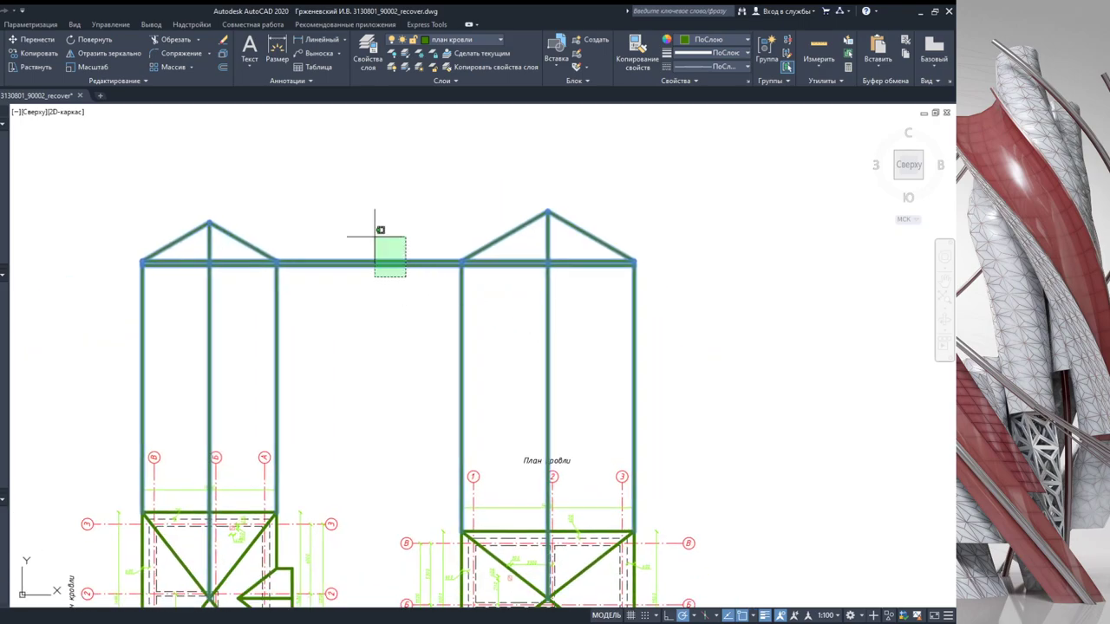
middle_click_drag(611, 370, 577, 312)
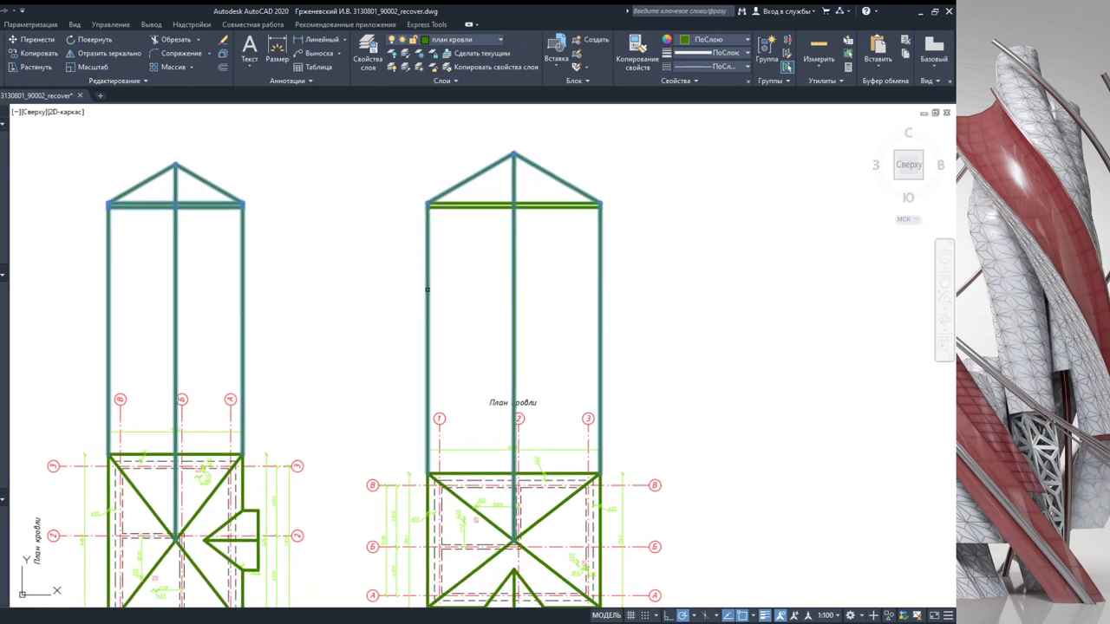
left_click(427, 290)
left_click(513, 307)
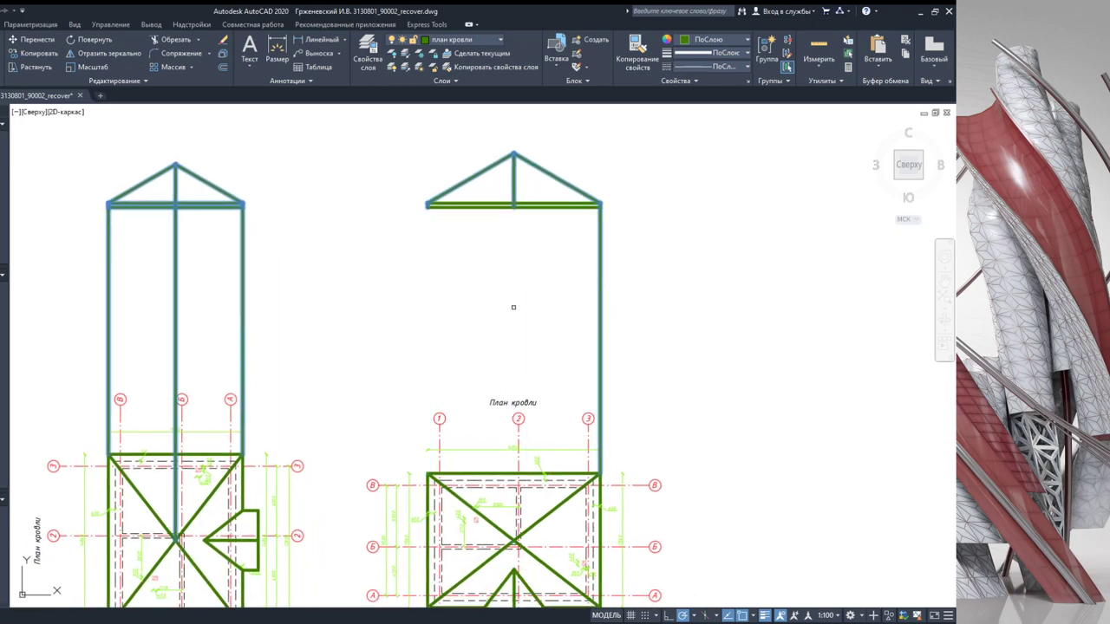
left_click(599, 314)
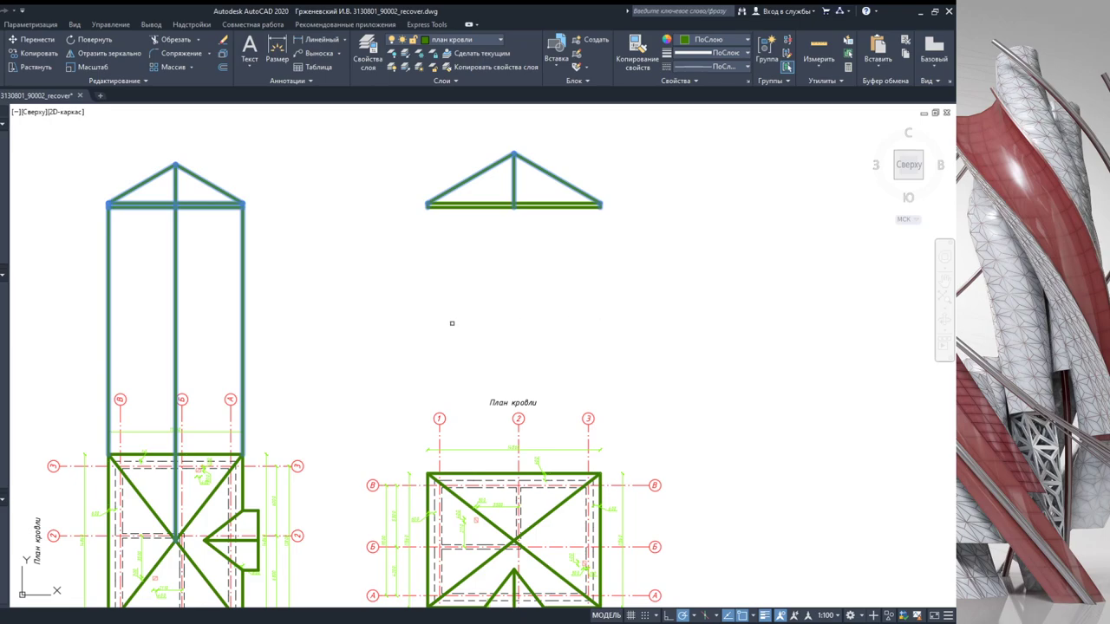
Step: Trim away the left gable's three projection lines below the eave
middle_click_drag(244, 284, 404, 296)
left_click(403, 297)
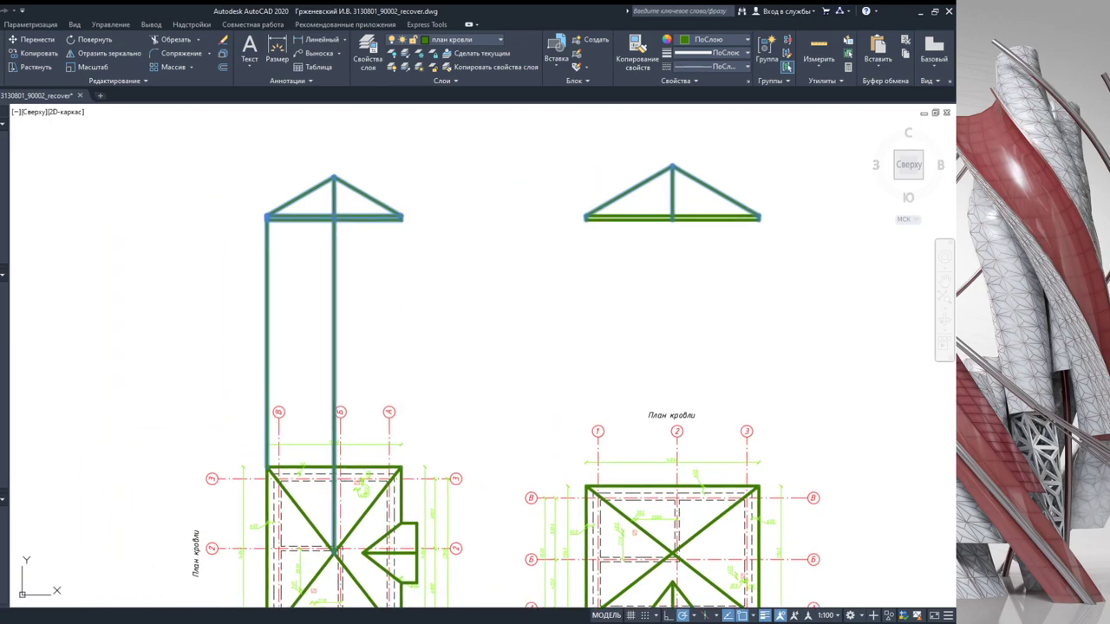
left_click(335, 306)
left_click(268, 313)
key("Escape")
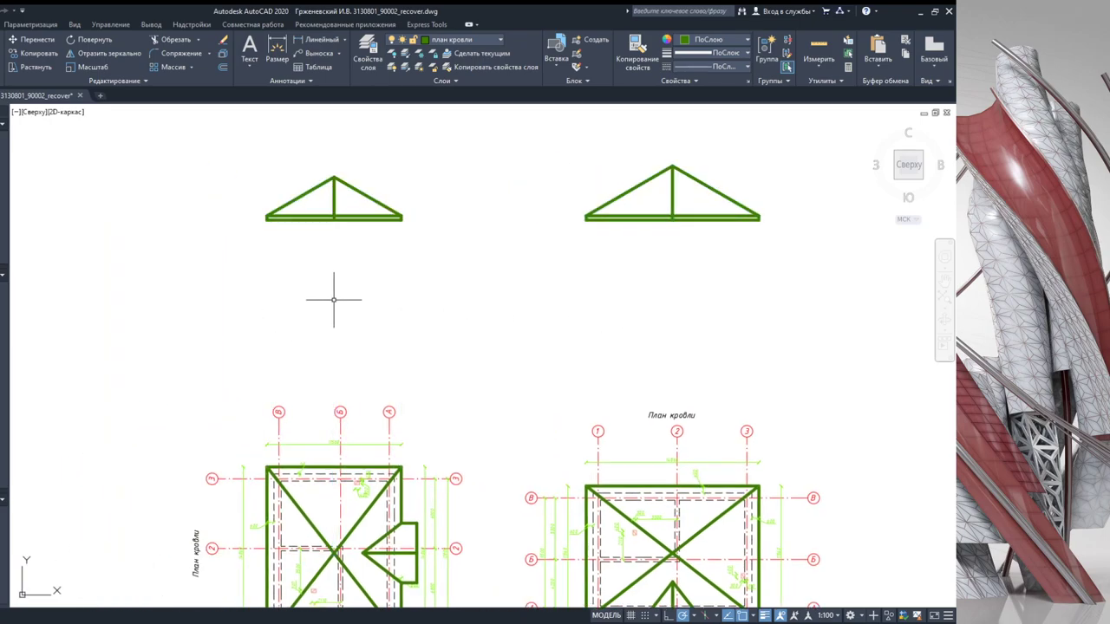
Step: Delete the vertical ridge lines inside both gables
key("Delete")
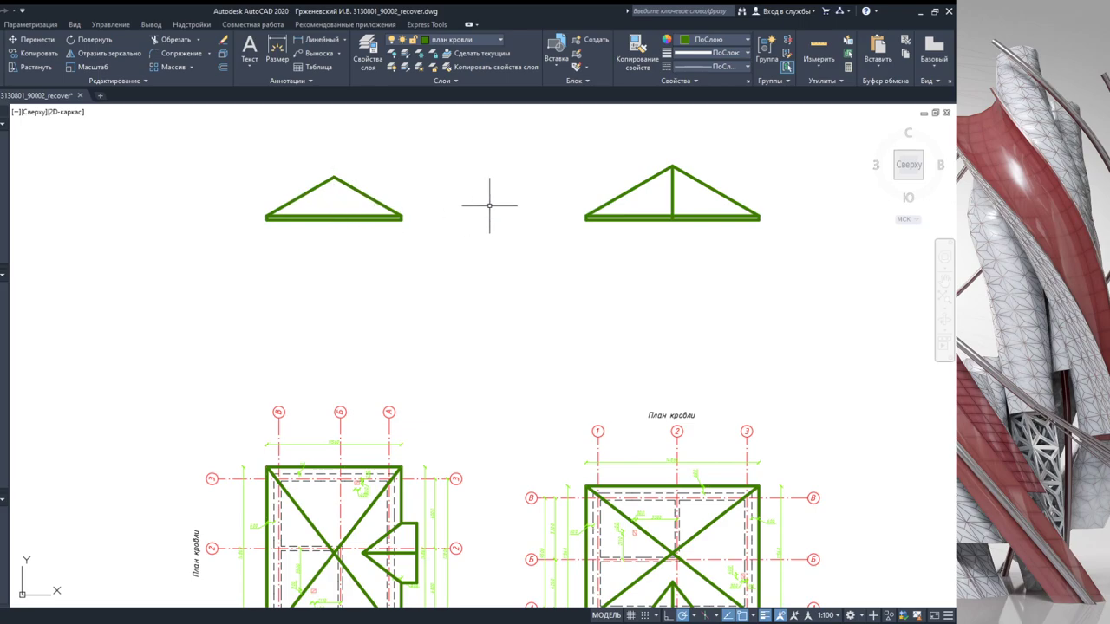
key("Delete")
scroll(546, 289, "down", 2)
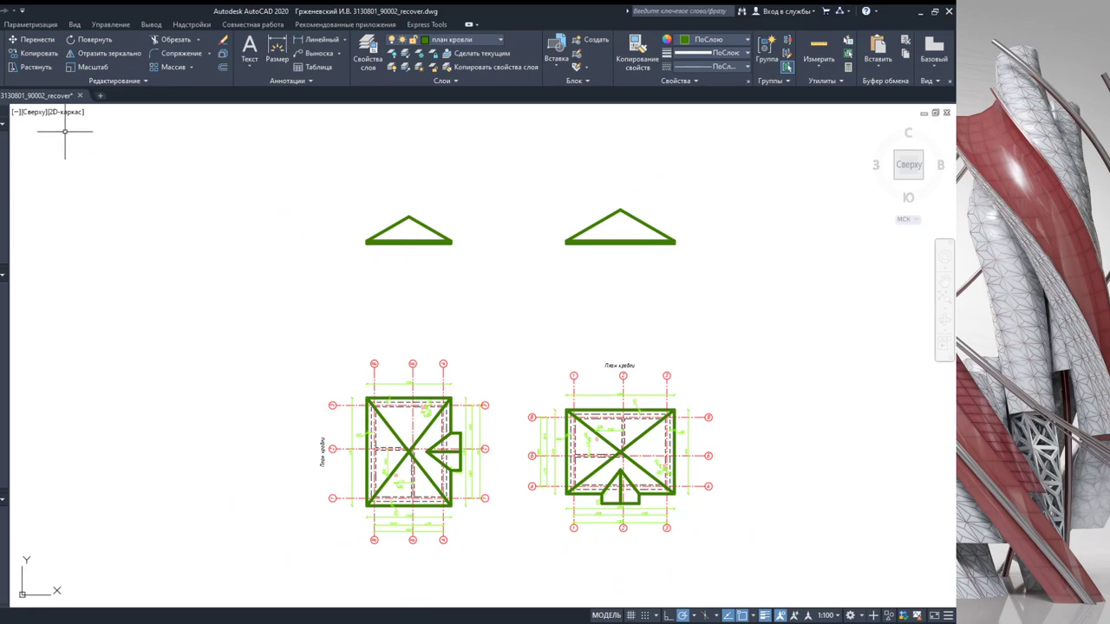
Step: Draw two vertical lines from the left plan's porch ridge and right edge up past the gable
scroll(418, 384, "up", 4)
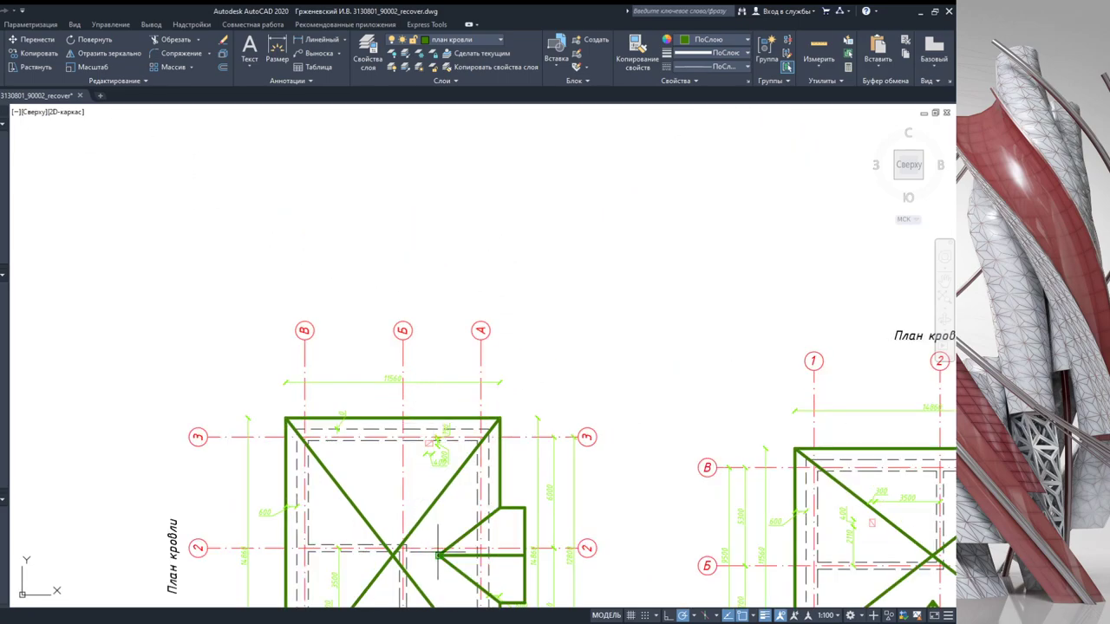
left_click(438, 555)
scroll(442, 390, "down", 4)
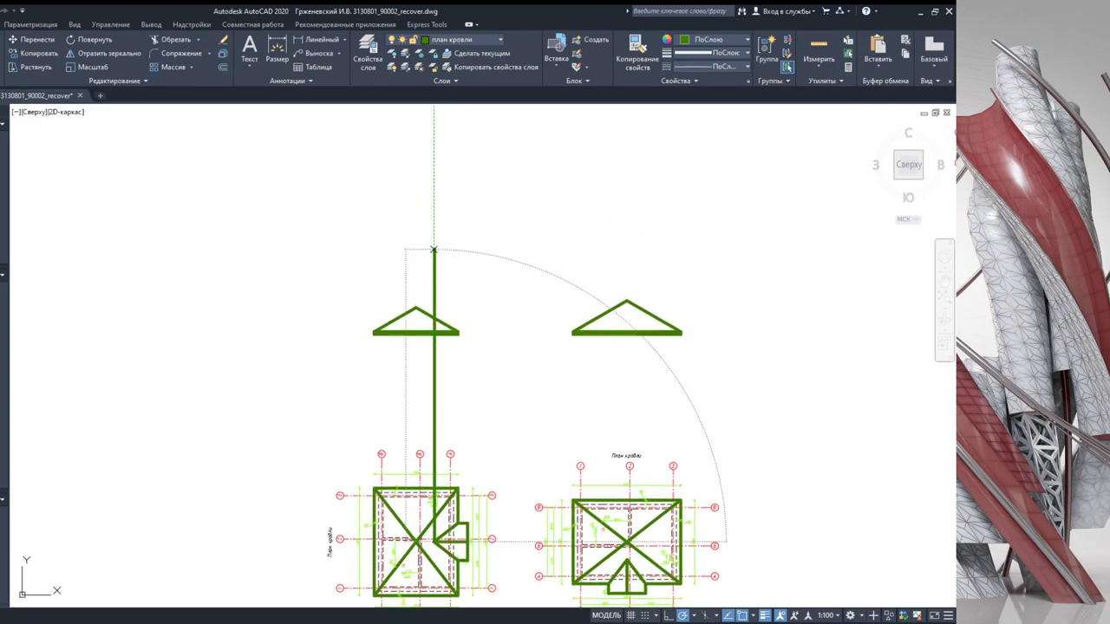
left_click(434, 250)
key("Escape")
scroll(468, 537, "up", 4)
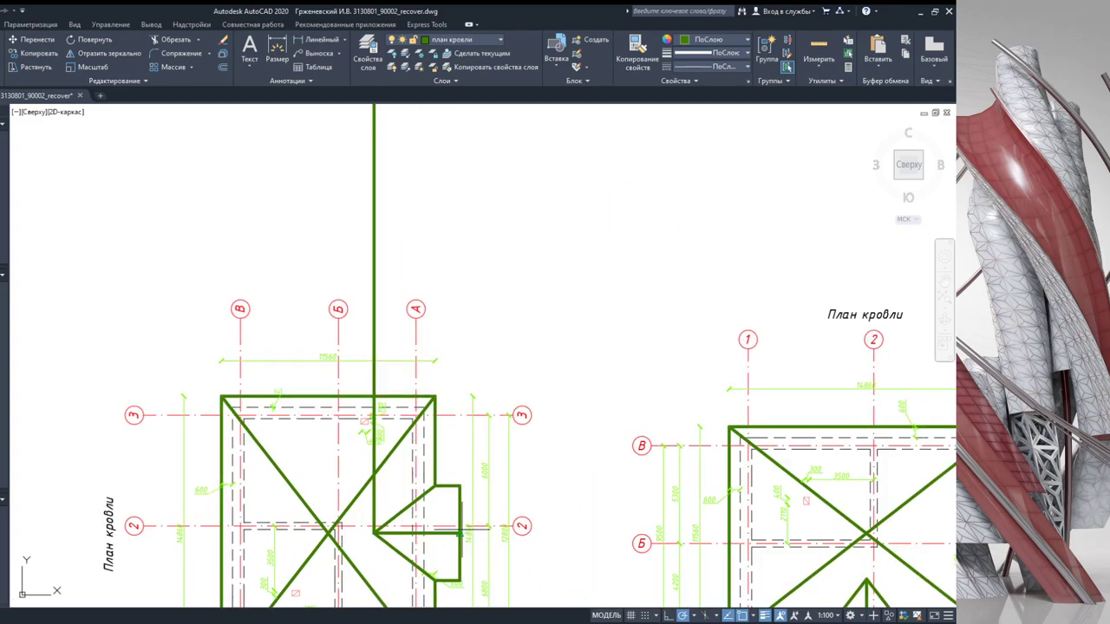
left_click(459, 534)
scroll(447, 346, "down", 2)
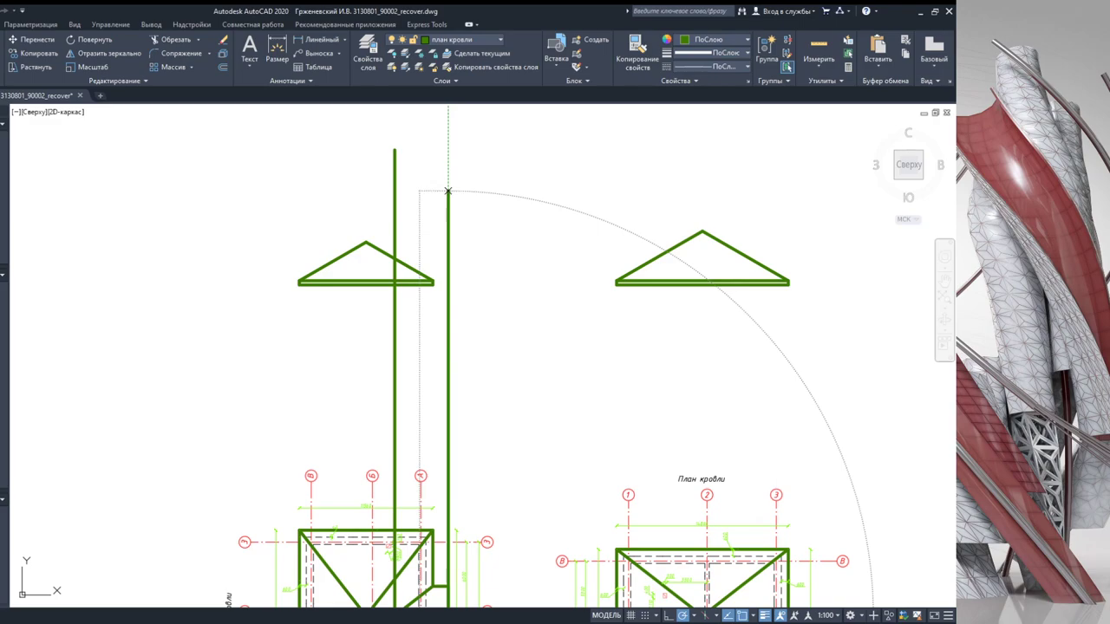
left_click(447, 191)
key("Escape")
Step: Draw two vertical lines from the right plan's porch up through the right gable triangle
scroll(485, 355, "down", 2)
scroll(398, 379, "up", 2)
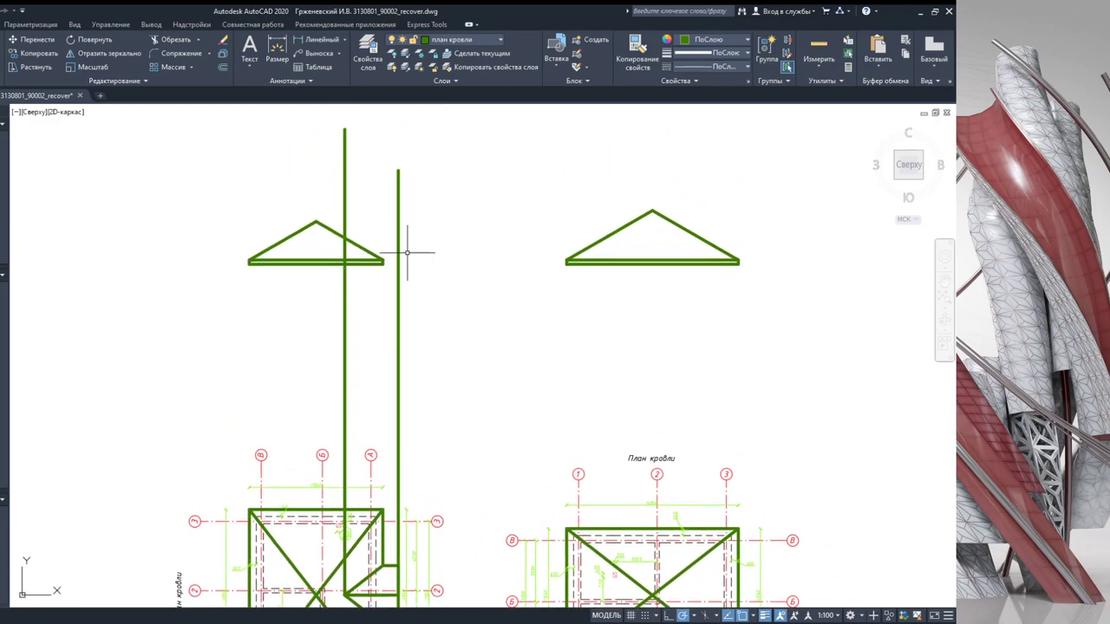
scroll(468, 315, "up", 2)
scroll(292, 297, "down", 2)
scroll(292, 297, "down", 1)
scroll(421, 396, "up", 1)
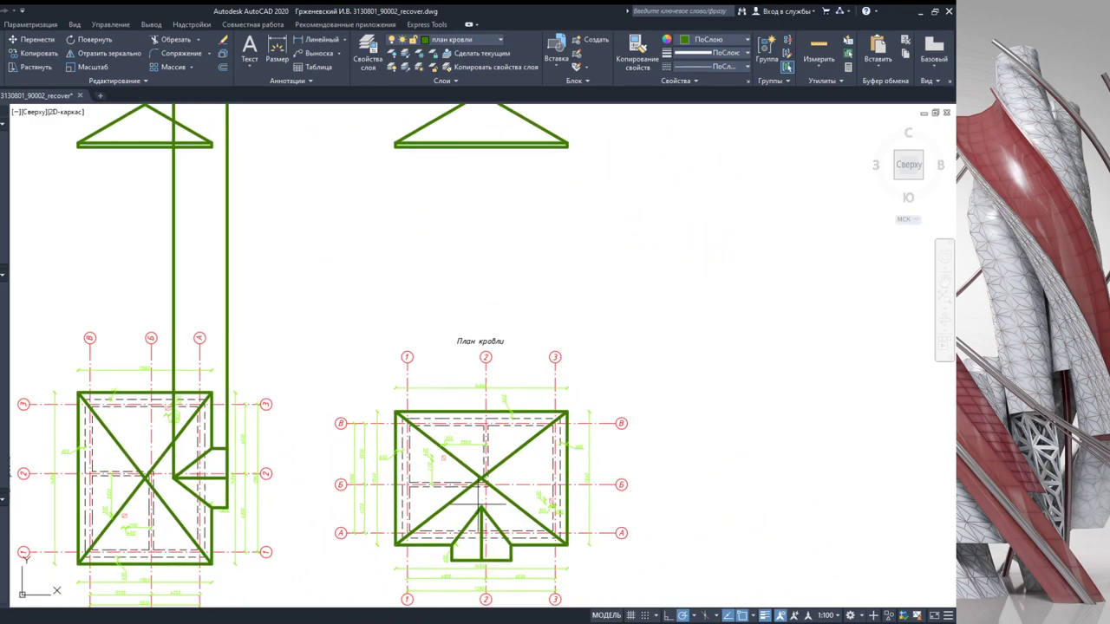
left_click(481, 507)
middle_click_drag(482, 270, 446, 459)
left_click(441, 192)
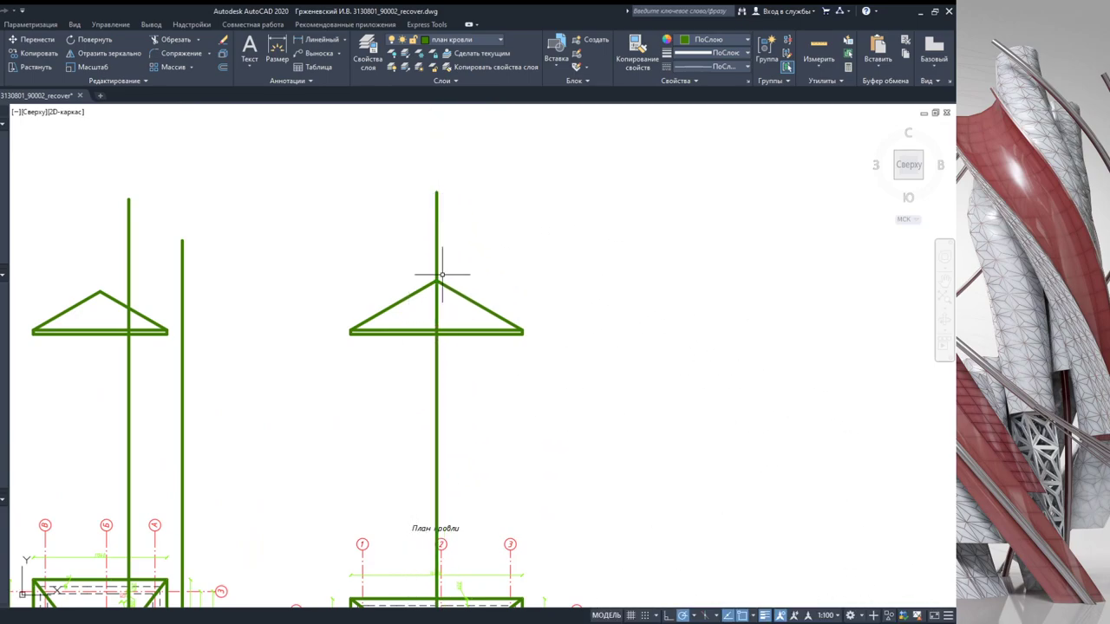
middle_click_drag(414, 595, 402, 374)
middle_click_drag(404, 307, 389, 503)
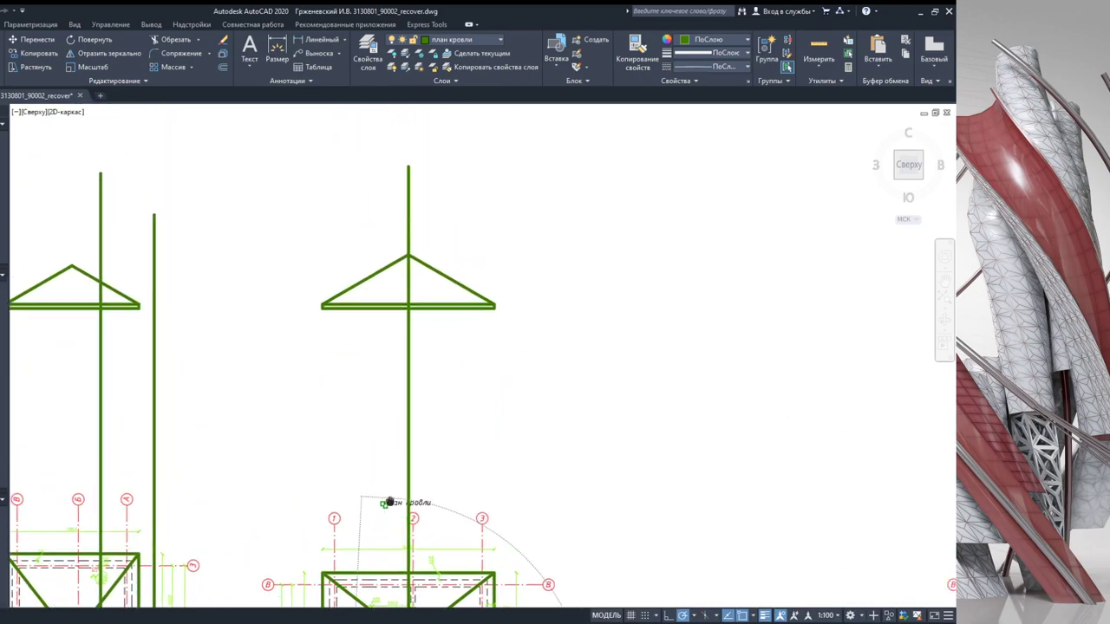
middle_click_drag(457, 479, 420, 290)
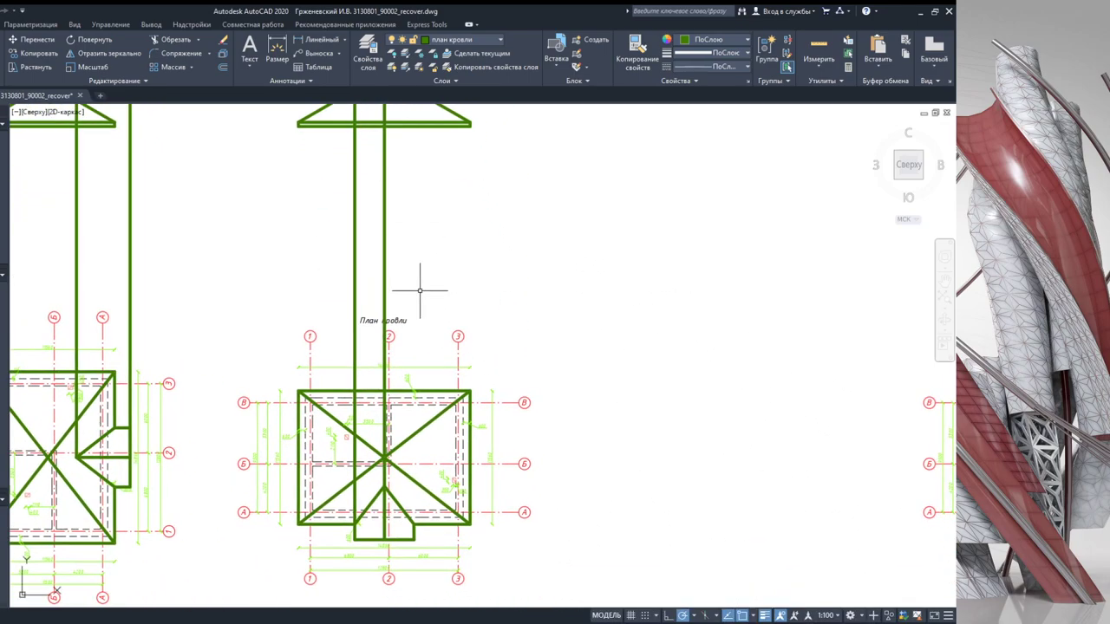
left_click(412, 536)
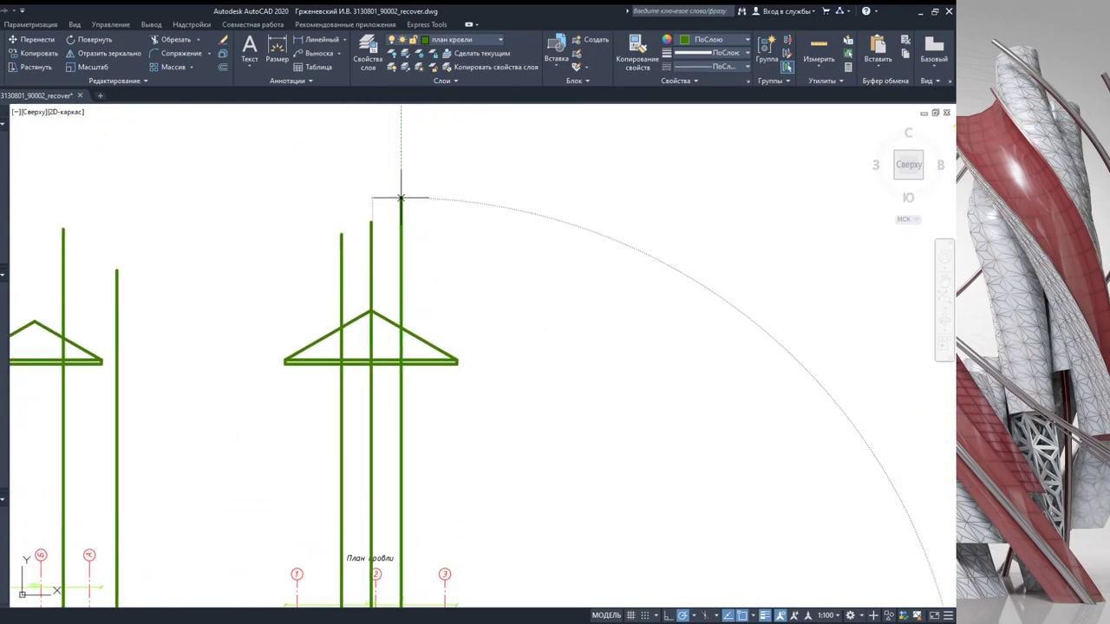
left_click(400, 196)
Step: Pan from the left roof plan below axes В, Б, А up to the gable triangles
middle_click_drag(476, 208, 389, 310)
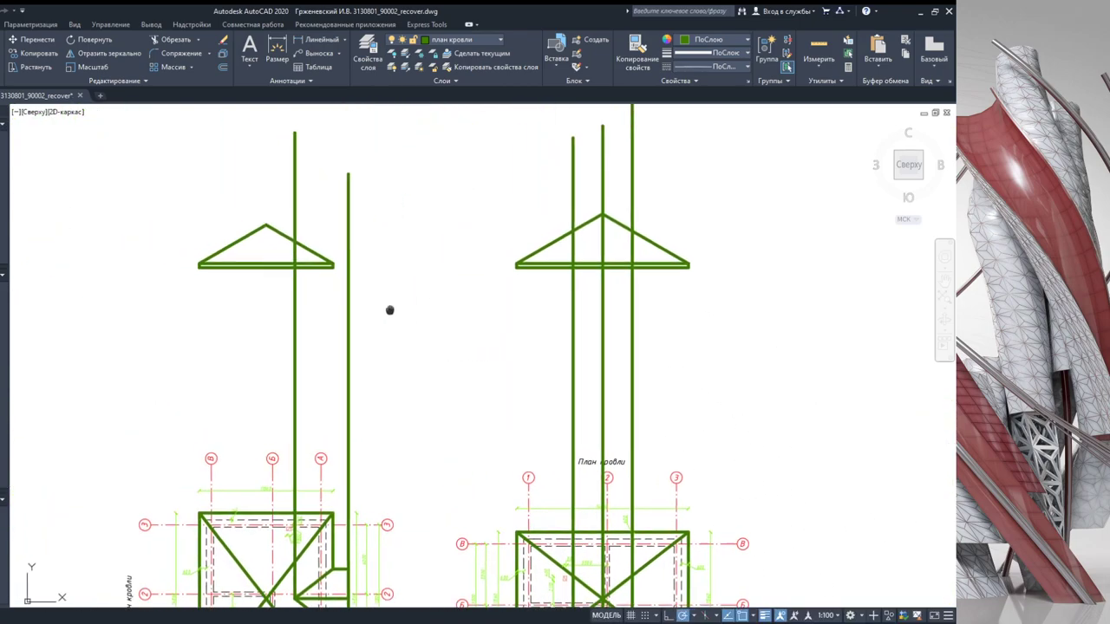
scroll(314, 509, "up", 5)
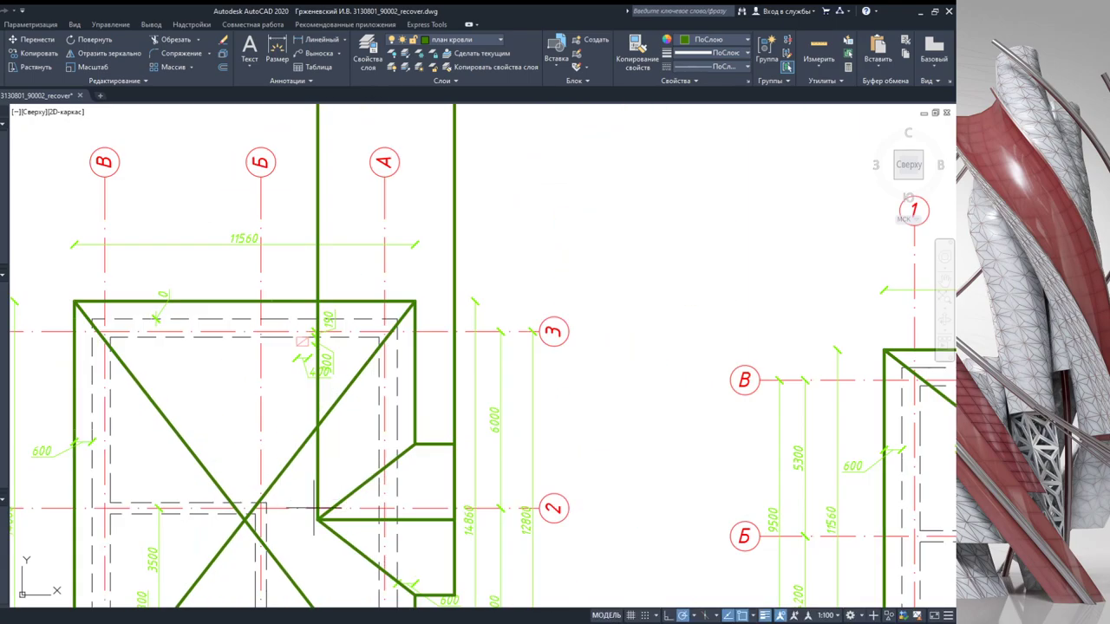
scroll(271, 482, "down", 5)
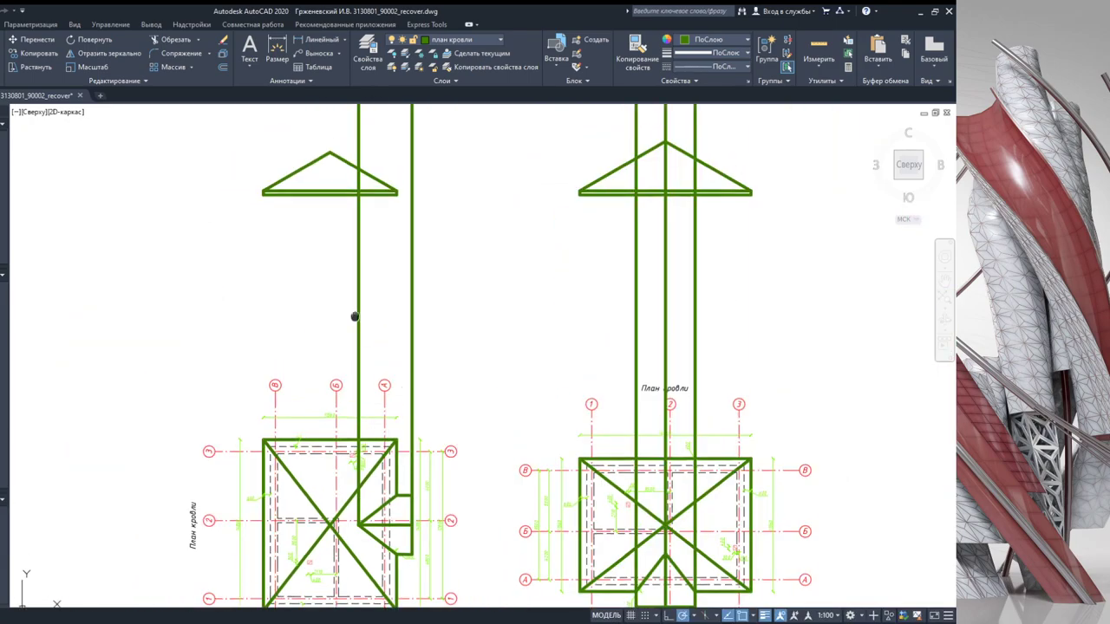
scroll(339, 322, "up", 4)
middle_click_drag(339, 322, 337, 208)
middle_click_drag(309, 464, 309, 117)
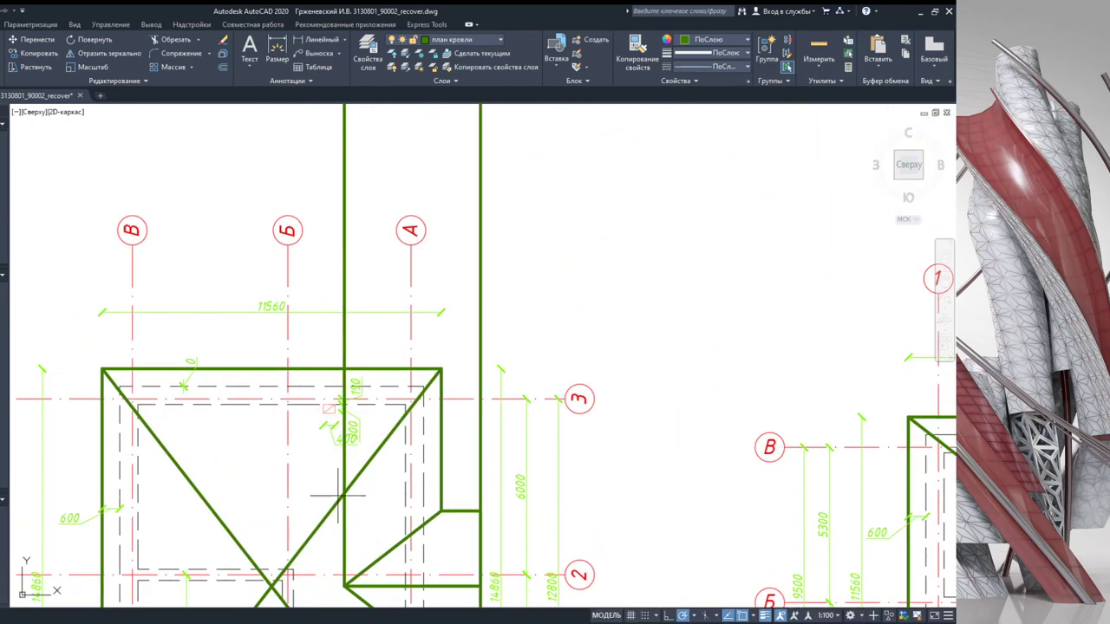
middle_click_drag(401, 586, 377, 518)
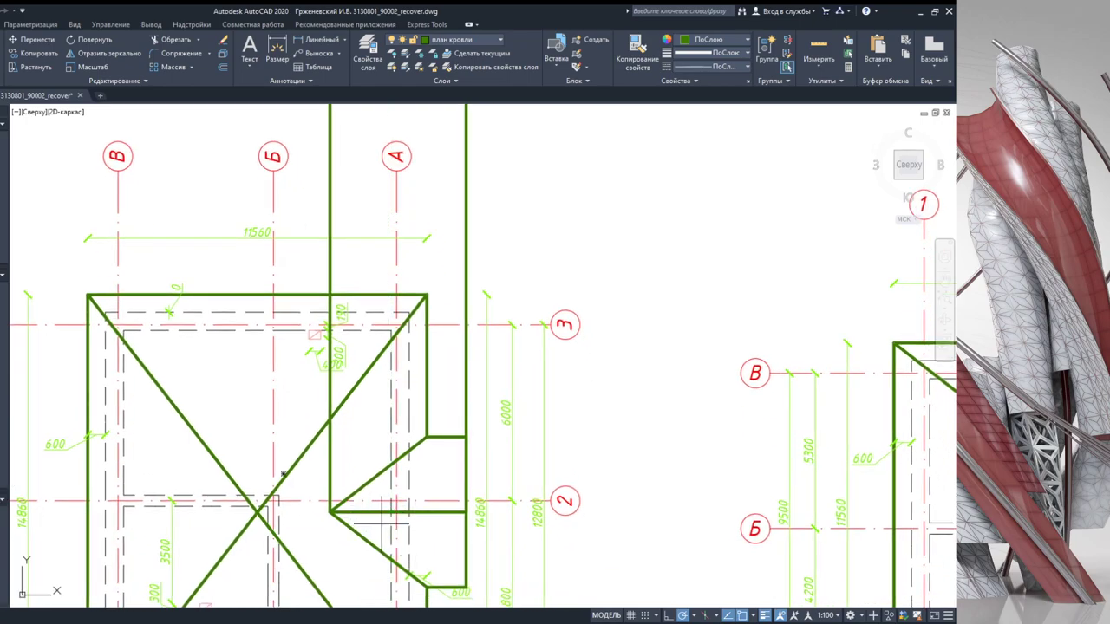
mouse_move(391, 471)
middle_mouse_down()
mouse_move(359, 436)
mouse_move(382, 318)
middle_mouse_up()
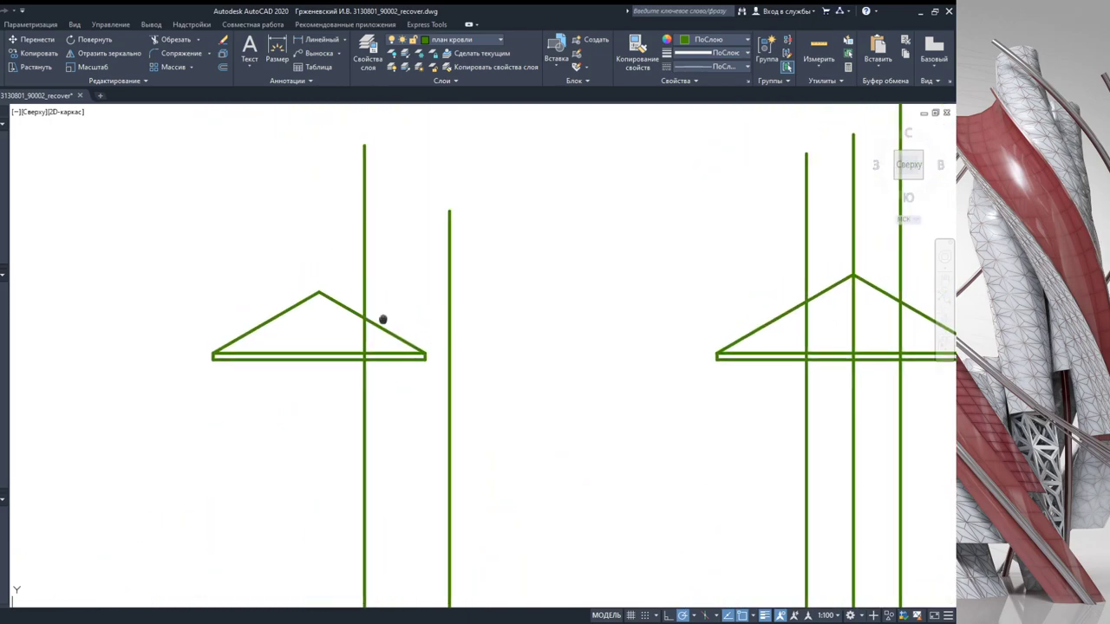
Step: Draw the horizontal porch ridge line and two eave lines out to the projection line
scroll(356, 345, "up", 3)
left_click(347, 346)
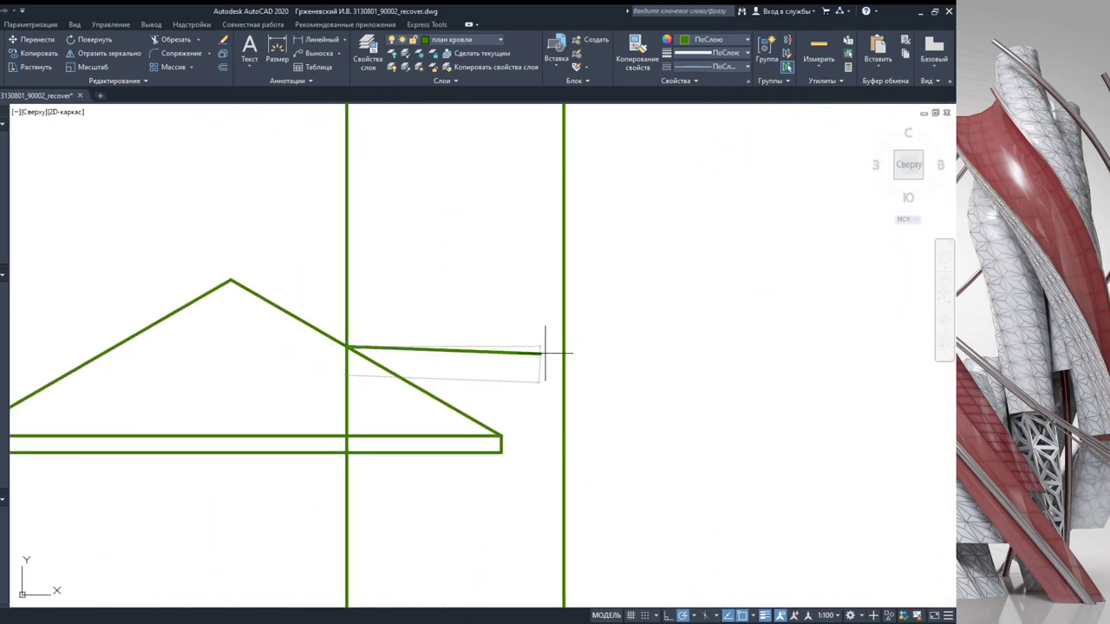
left_click(591, 346)
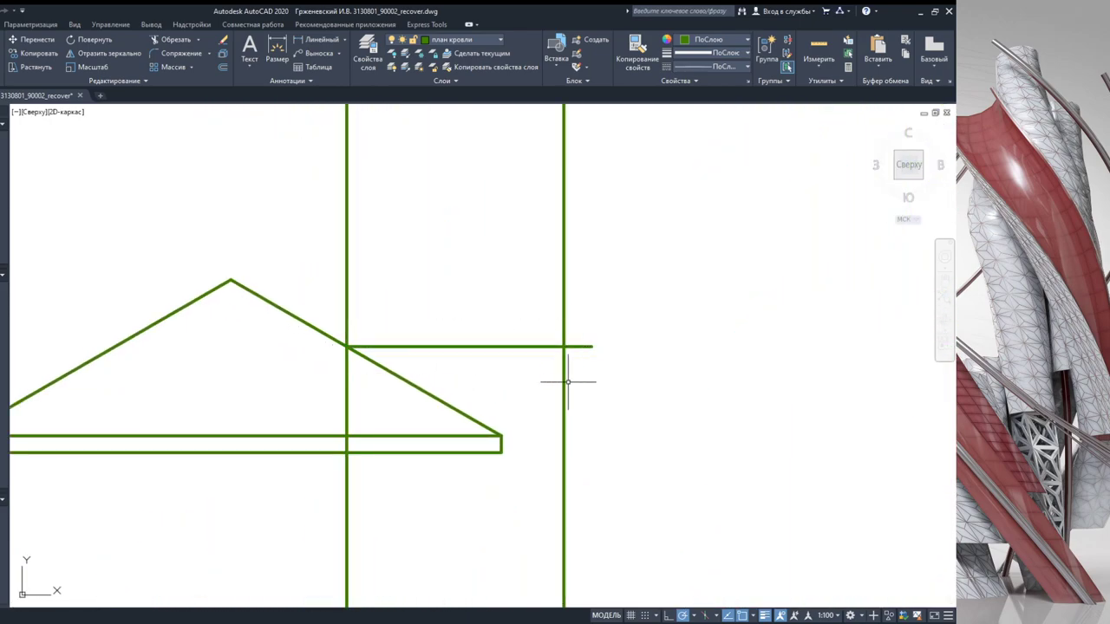
left_click(501, 435)
left_click(564, 435)
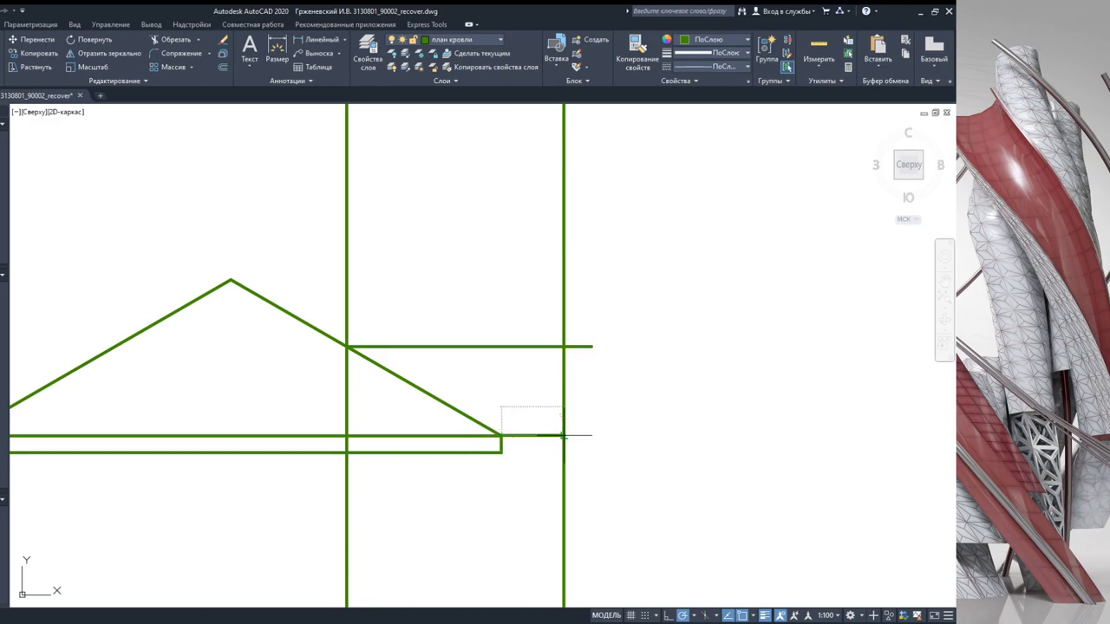
left_click(501, 451)
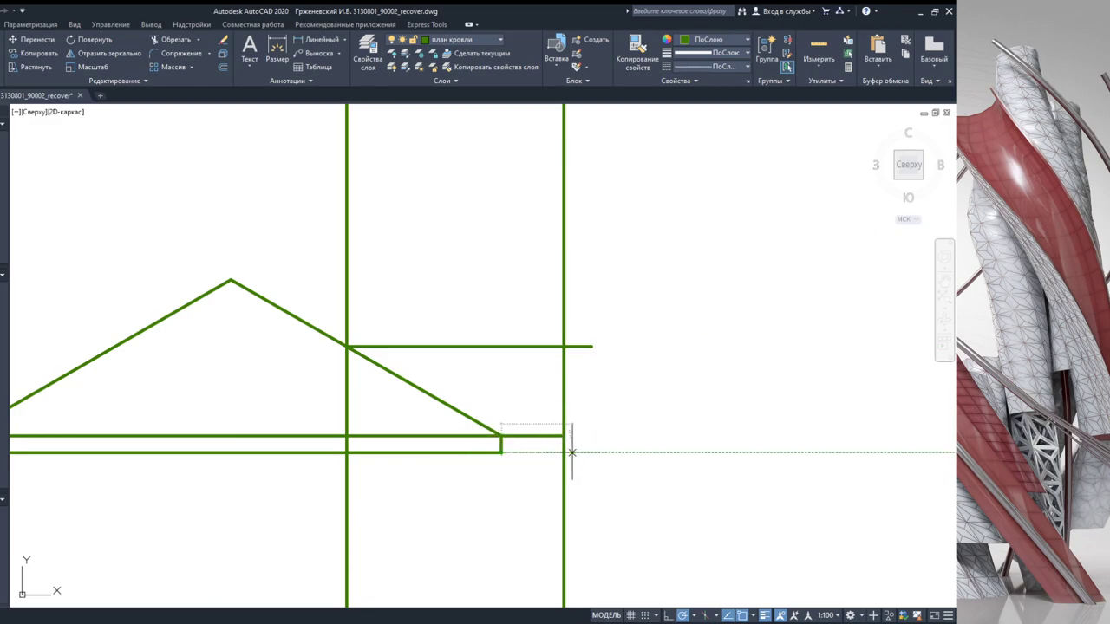
left_click(563, 451)
key("Escape")
Step: Trim the excess projection line ends above and below the porch roof
scroll(618, 458, "down", 2)
left_click_drag(654, 491, 390, 268)
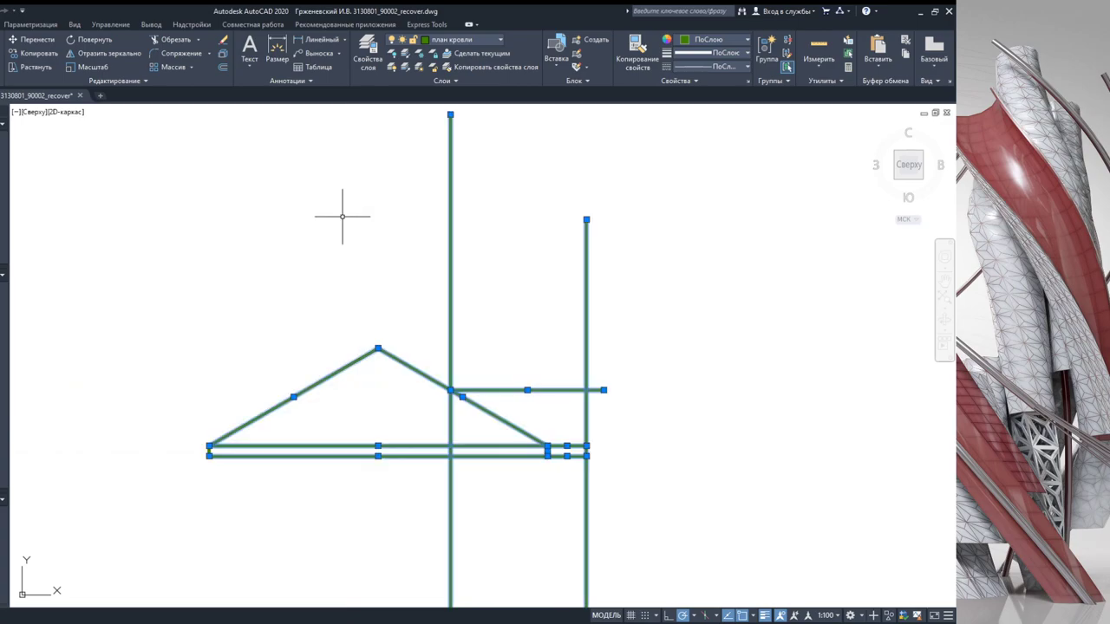
left_click(174, 42)
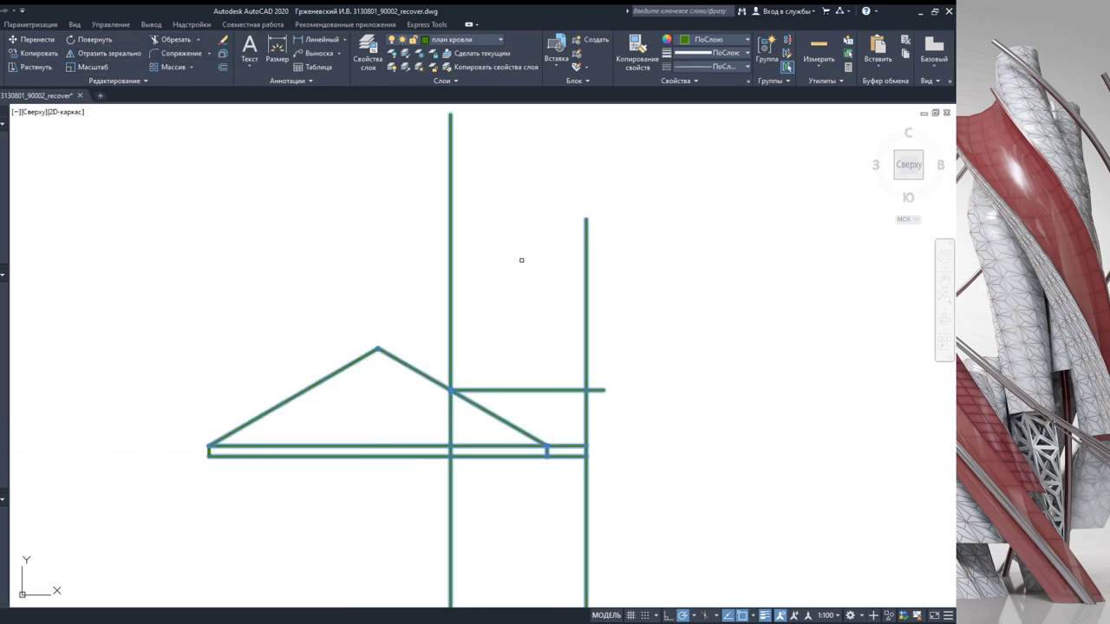
left_click(586, 328)
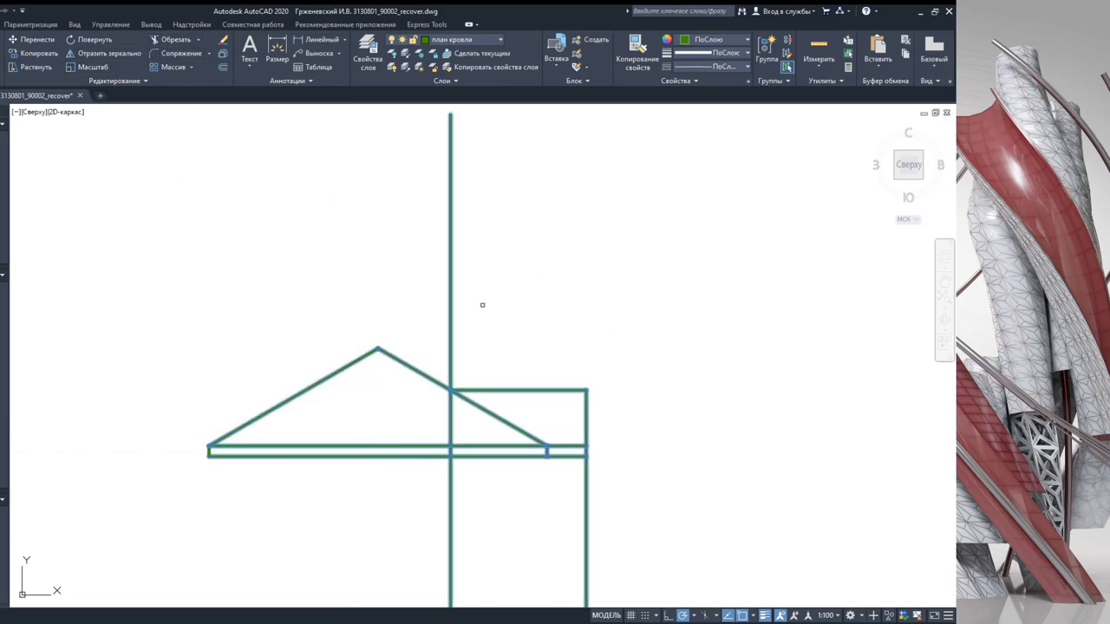
left_click(450, 275)
left_click(450, 420)
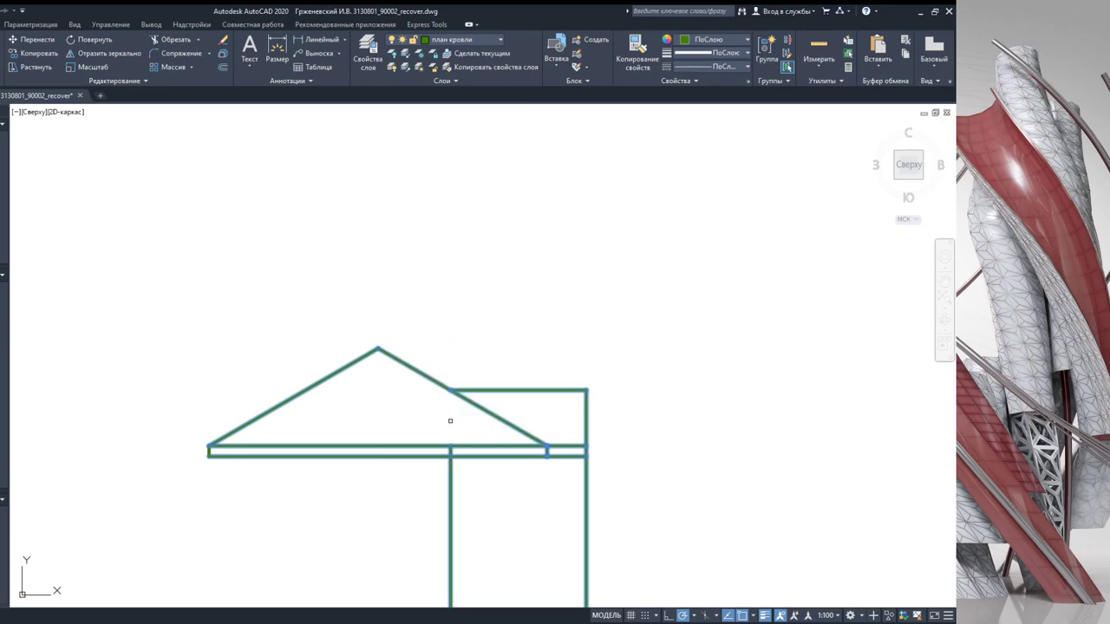
left_click(450, 489)
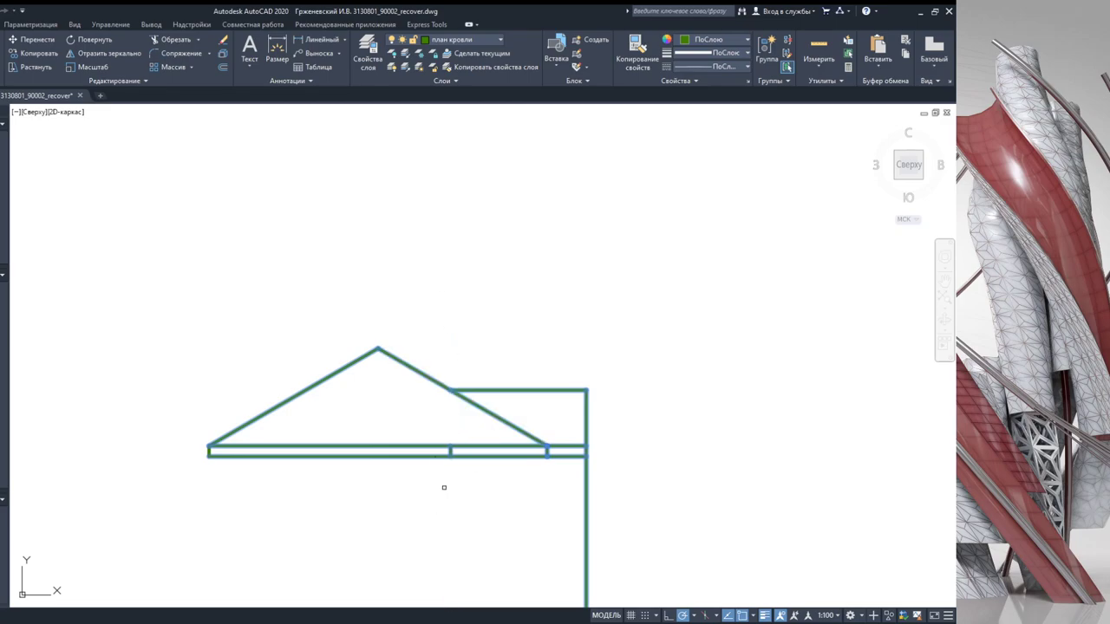
left_click(580, 489)
key("Escape")
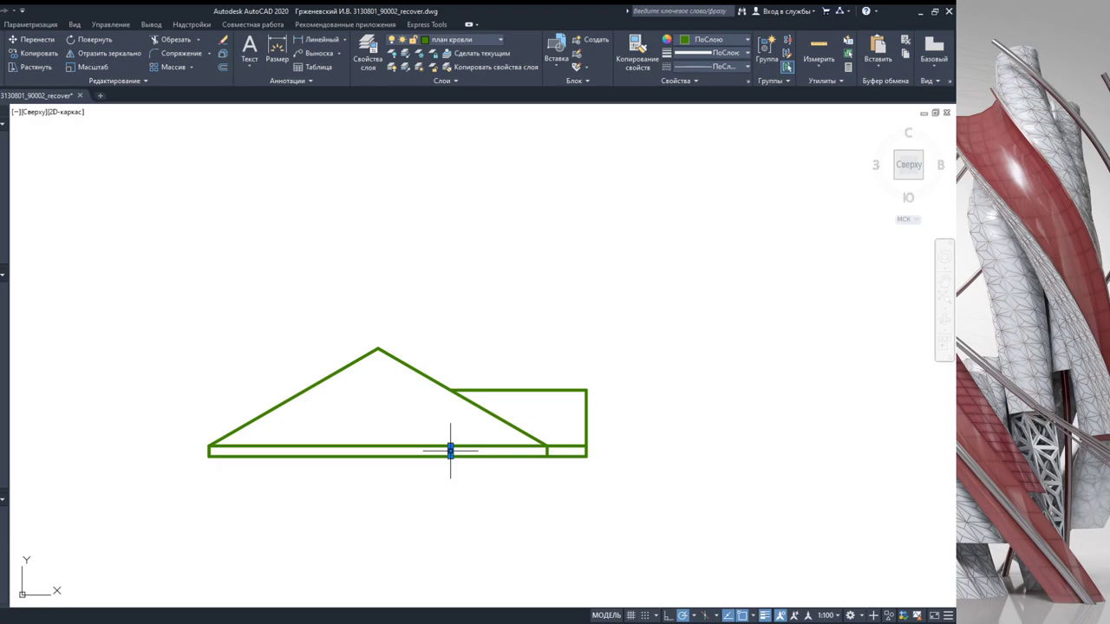
Step: Zoom and pan between the left and right roof elevations
scroll(562, 439, "up", 2)
scroll(545, 468, "up", 2)
scroll(527, 418, "up", 5)
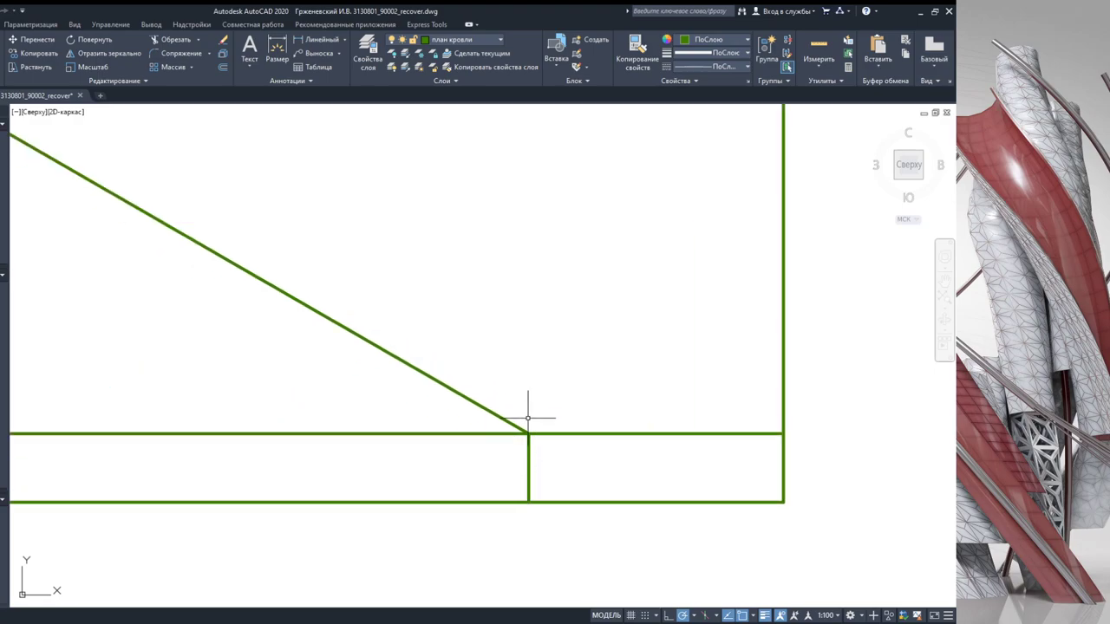
scroll(547, 485, "down", 5)
scroll(543, 503, "down", 4)
scroll(468, 490, "up", 2)
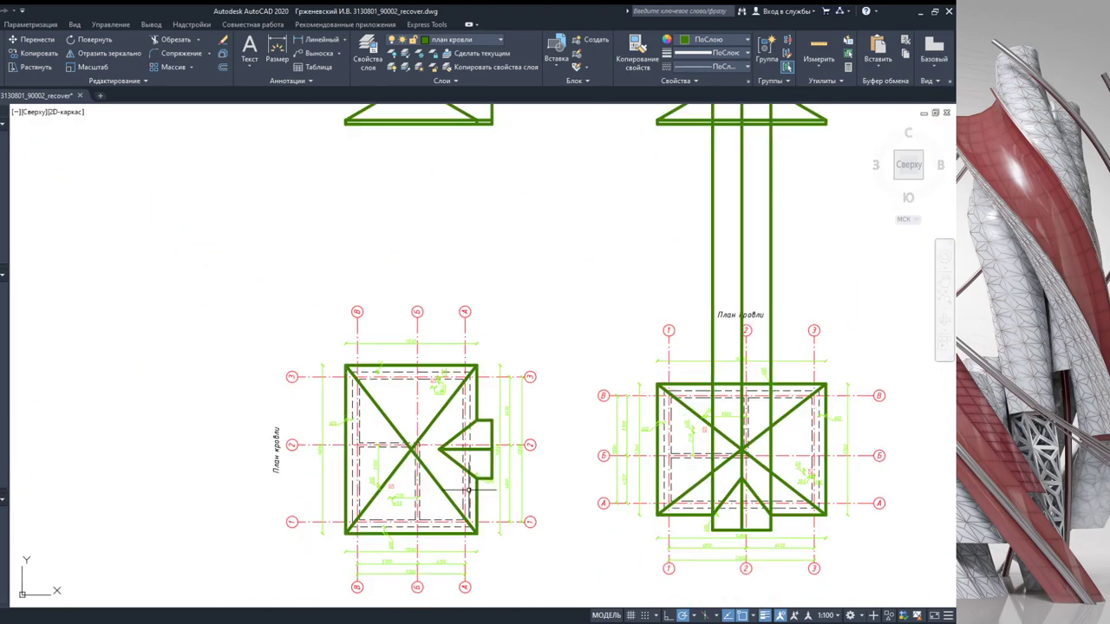
scroll(469, 490, "up", 8)
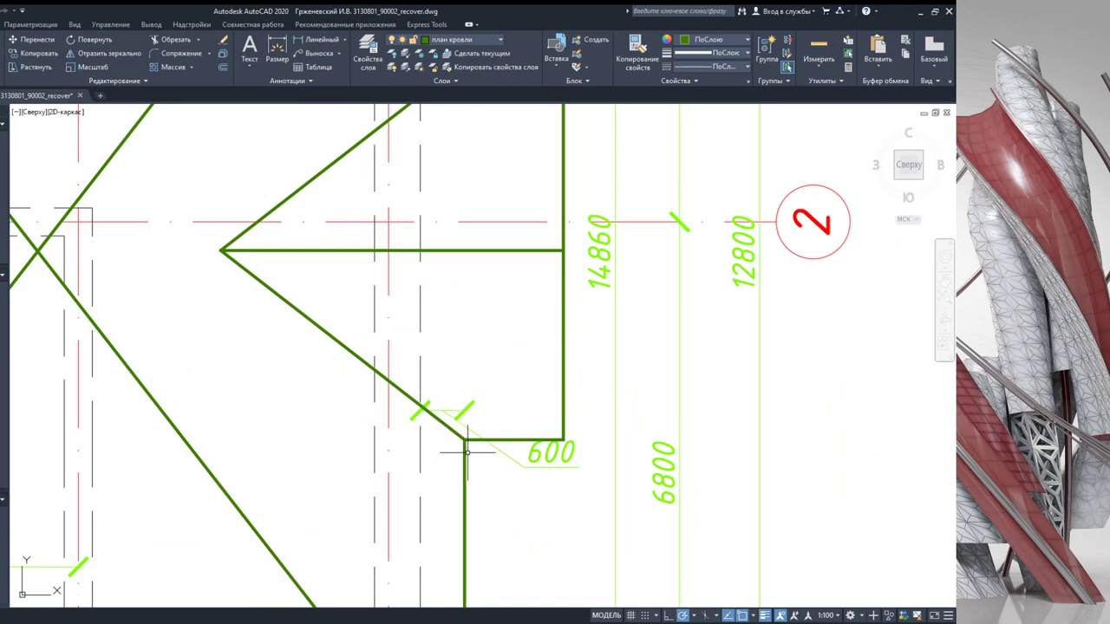
scroll(458, 290, "down", 8)
middle_click_drag(458, 289, 454, 315)
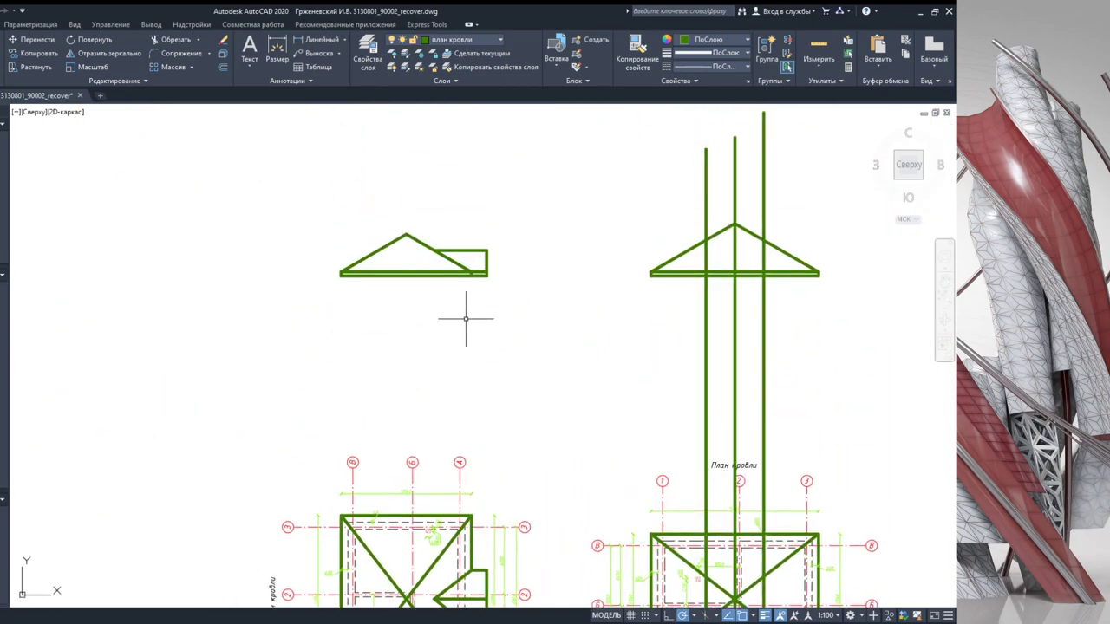
scroll(442, 255, "up", 6)
left_click(432, 257)
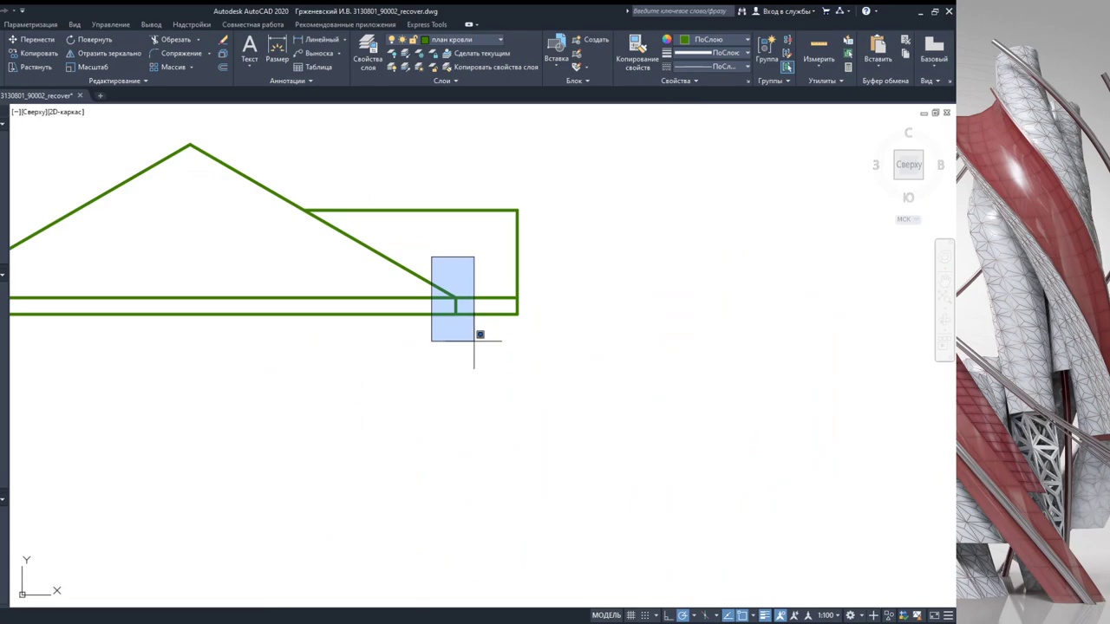
left_click(473, 333)
scroll(486, 293, "down", 4)
middle_click_drag(426, 317, 341, 314)
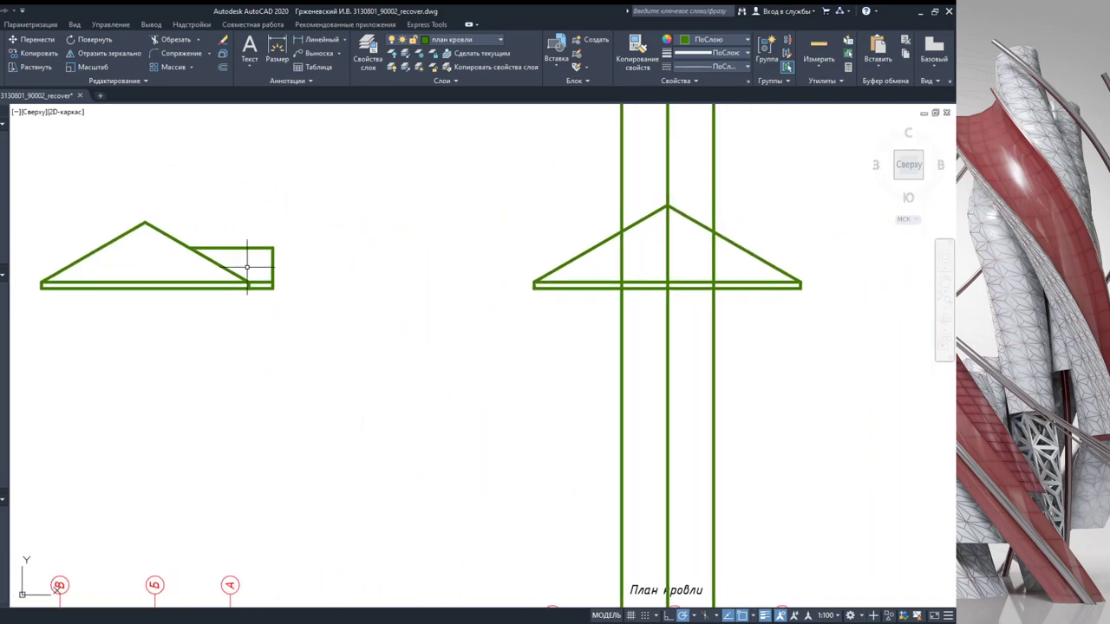
middle_click_drag(470, 260, 372, 309)
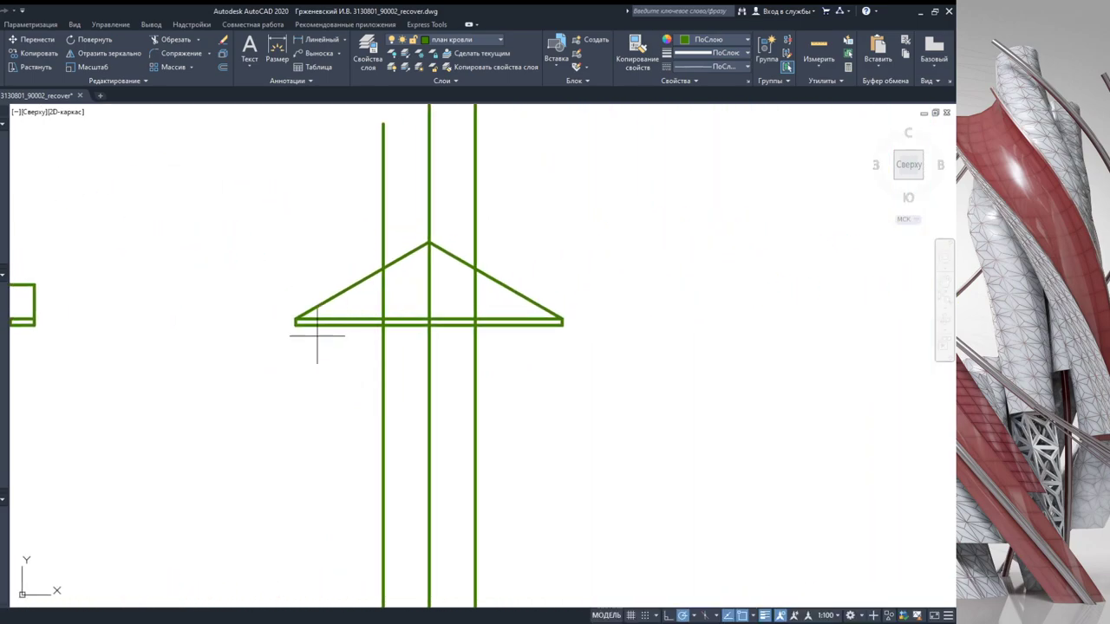
scroll(310, 286, "down", 4)
scroll(310, 286, "up", 4)
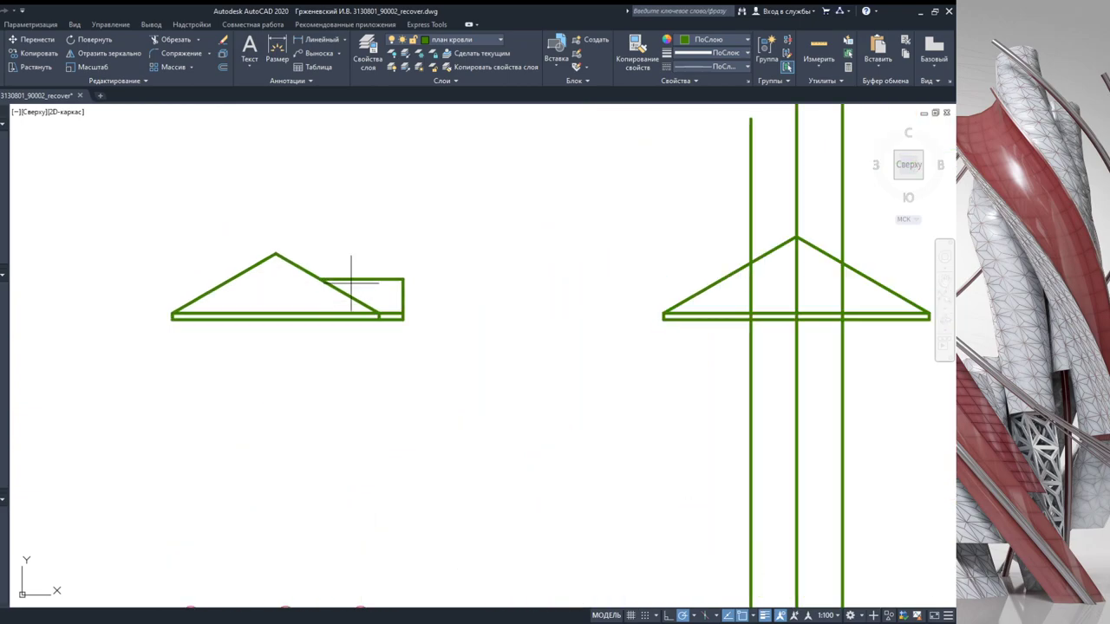
Step: Project a horizontal line from the porch top corner and draw the porch slope to the base line
left_click(402, 278)
middle_click_drag(704, 276, 451, 302)
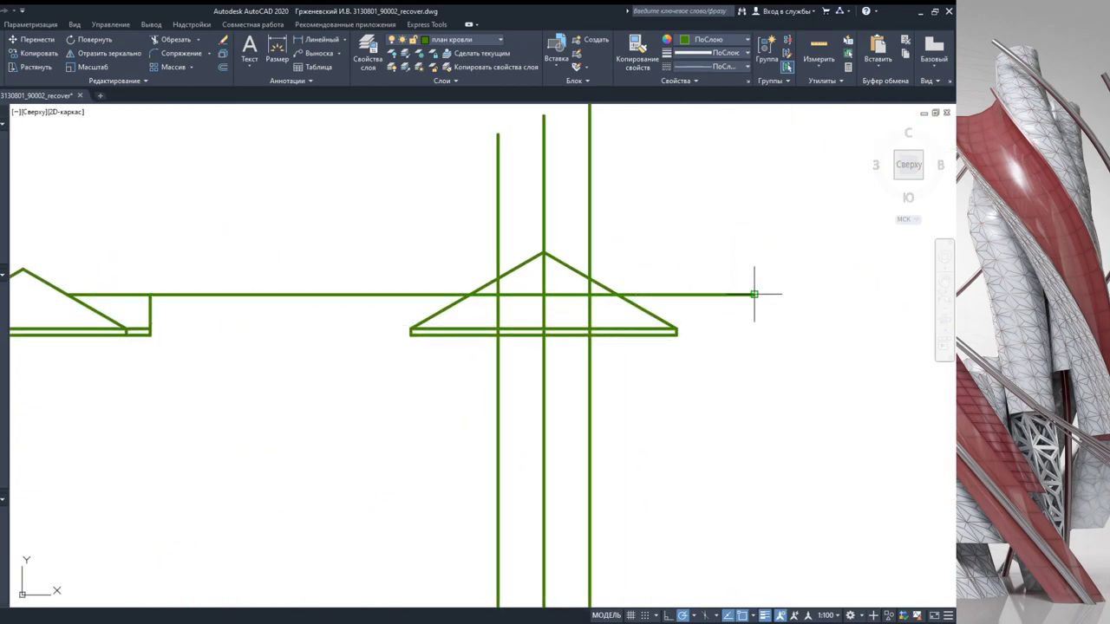
left_click(755, 295)
key("Escape")
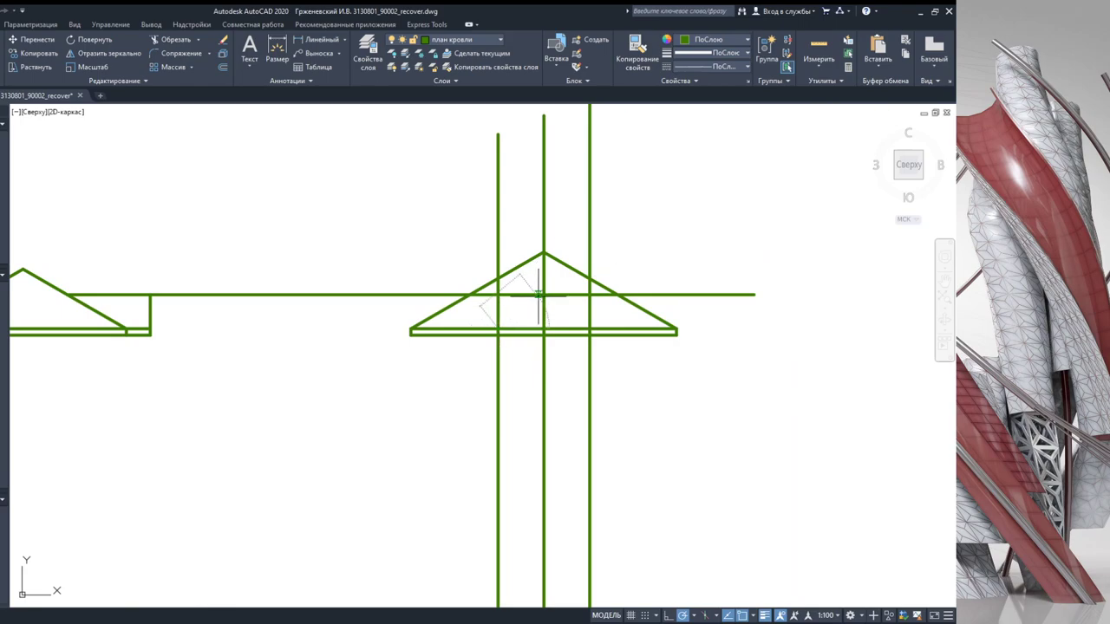
left_click(544, 295)
left_click(590, 330)
key("Escape")
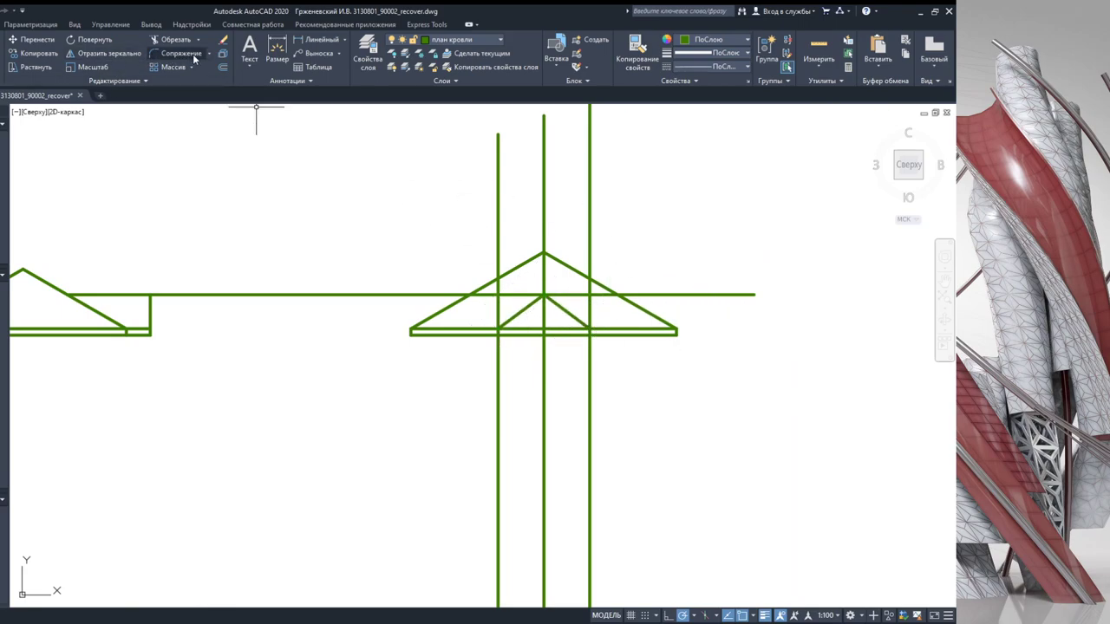
Step: Delete the three vertical construction lines and the long horizontal construction line
left_click_drag(615, 168, 384, 174)
key("Delete")
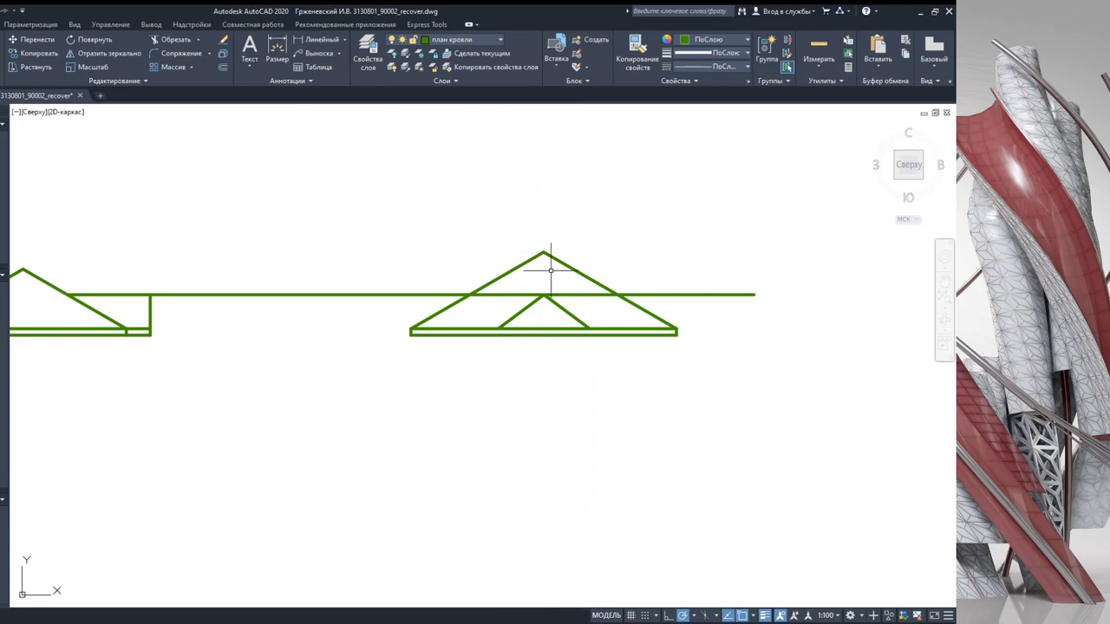
left_click(719, 295)
key("Delete")
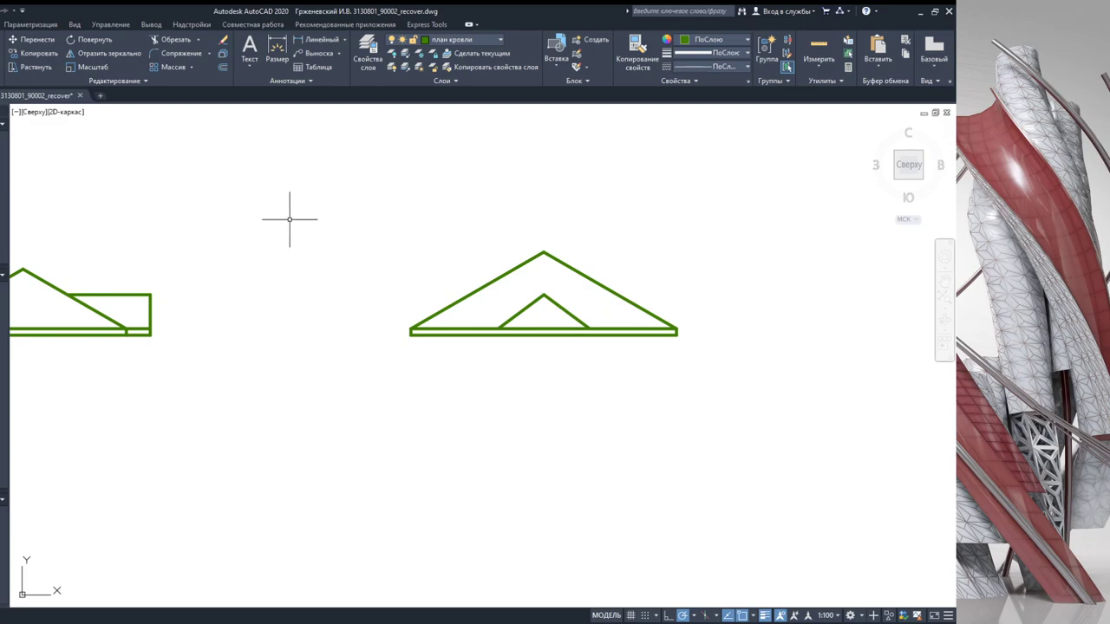
Step: Draw a short vertical line across the eave band at the porch gable's foot
scroll(584, 347, "up", 4)
scroll(505, 372, "up", 2)
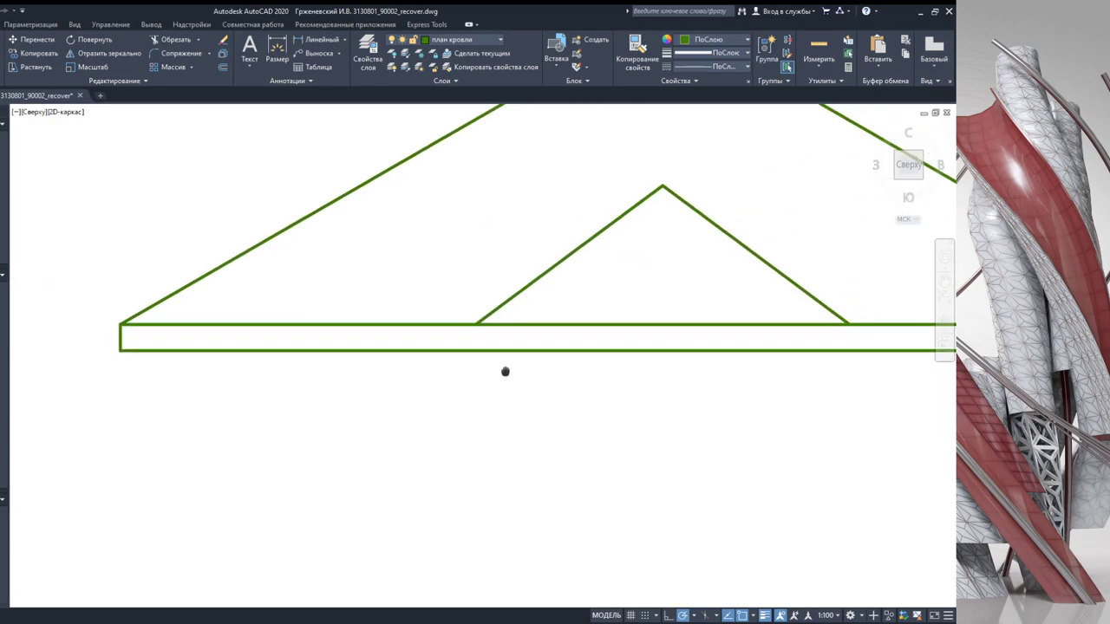
left_click(477, 326)
left_click(478, 350)
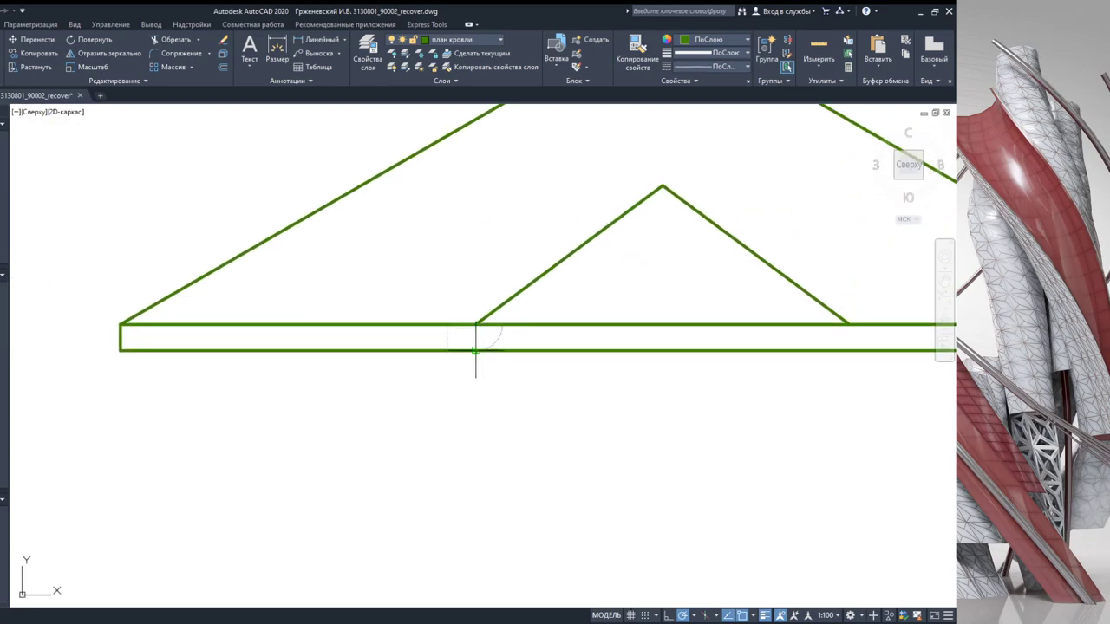
key("Escape")
Step: Pan to the middle roof elevation, select it with a crossing window, then clear the selection
middle_click_drag(804, 346, 482, 317)
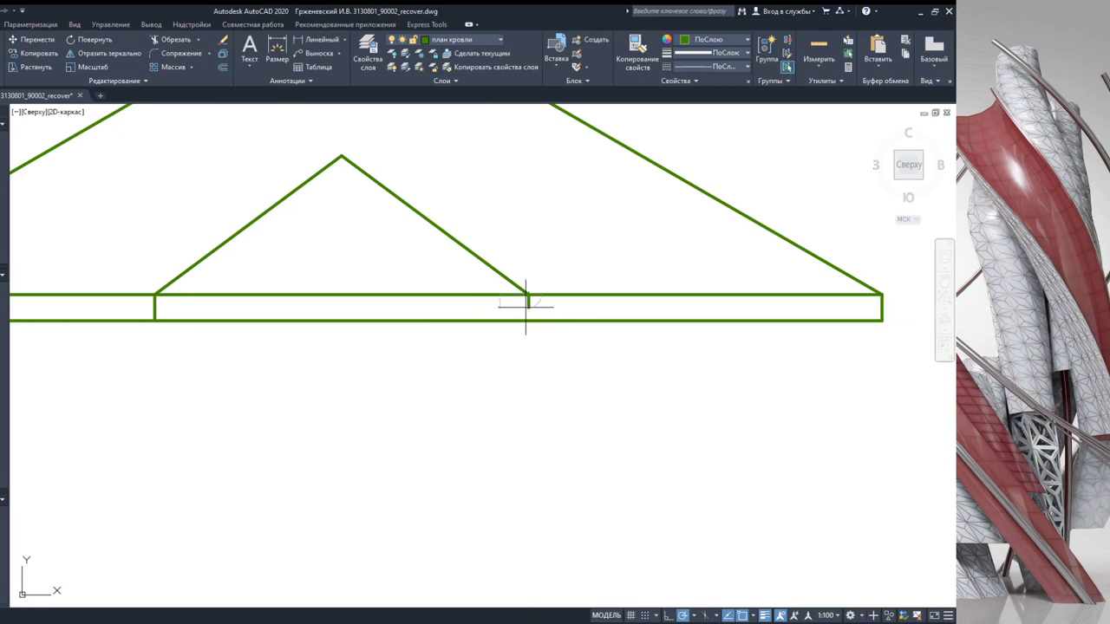
scroll(527, 322, "down", 4)
middle_click_drag(541, 339, 292, 304)
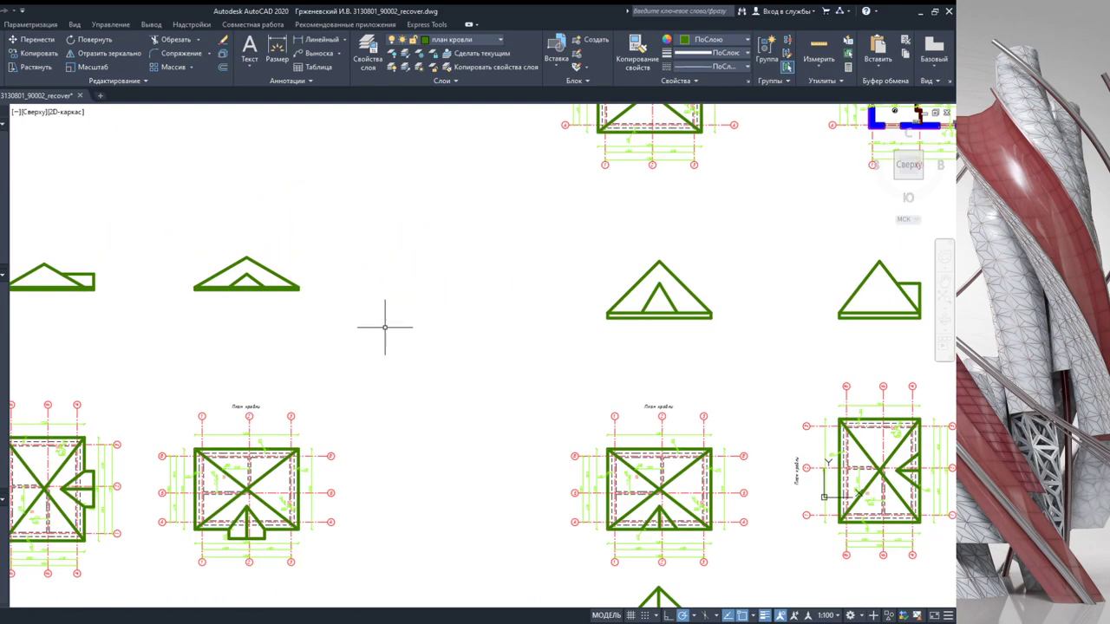
middle_click_drag(384, 327, 442, 339)
scroll(436, 322, "up", 1)
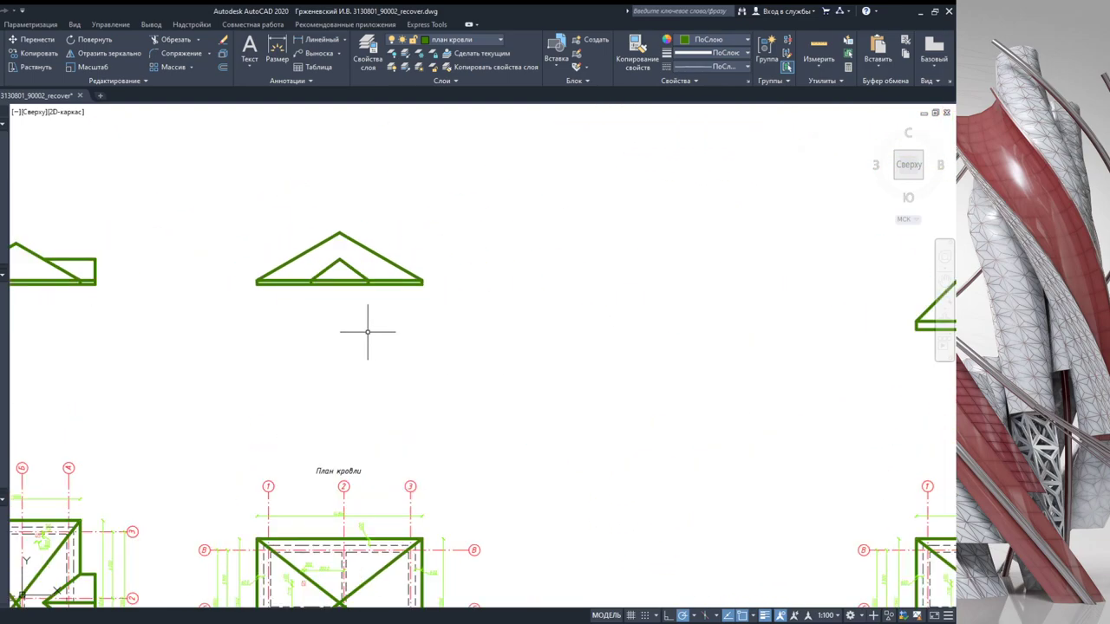
scroll(359, 330, "up", 2)
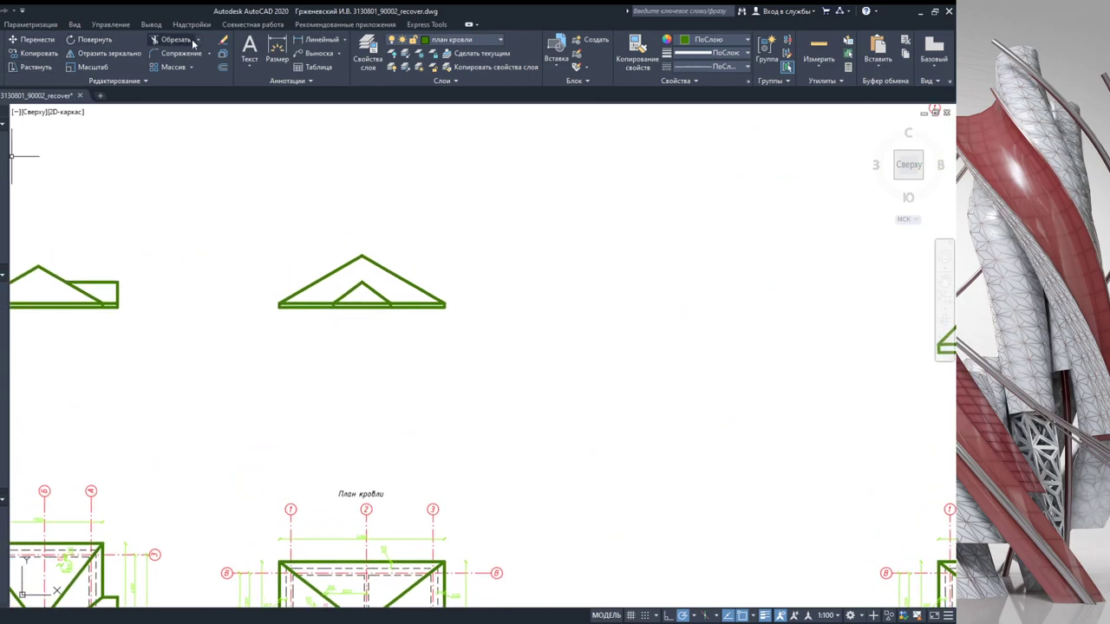
left_click(487, 359)
left_click(243, 156)
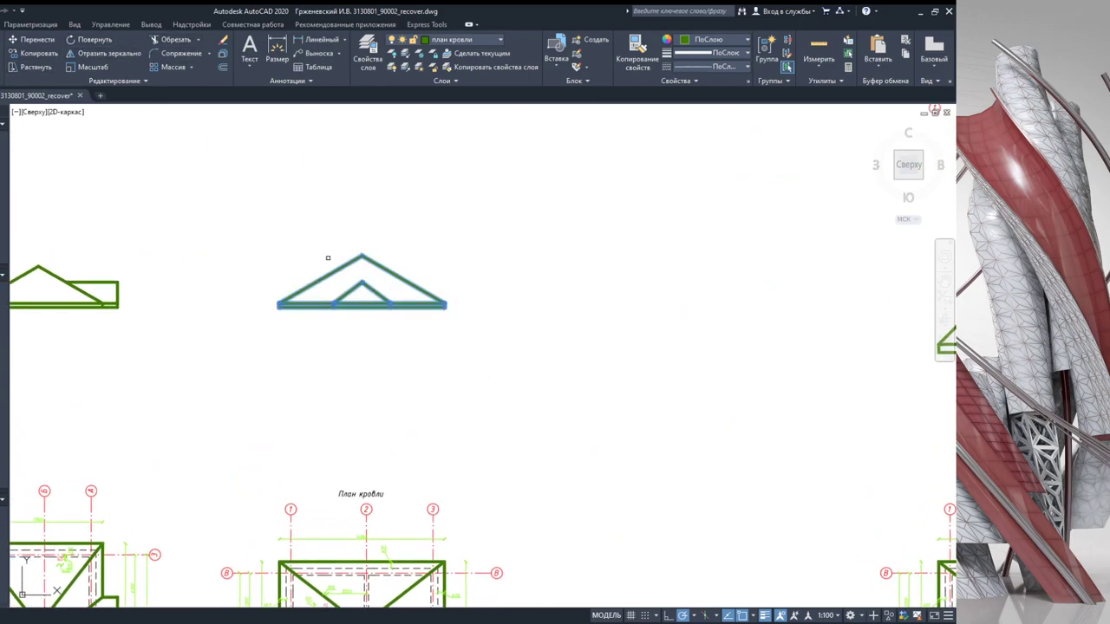
scroll(329, 254, "up", 3)
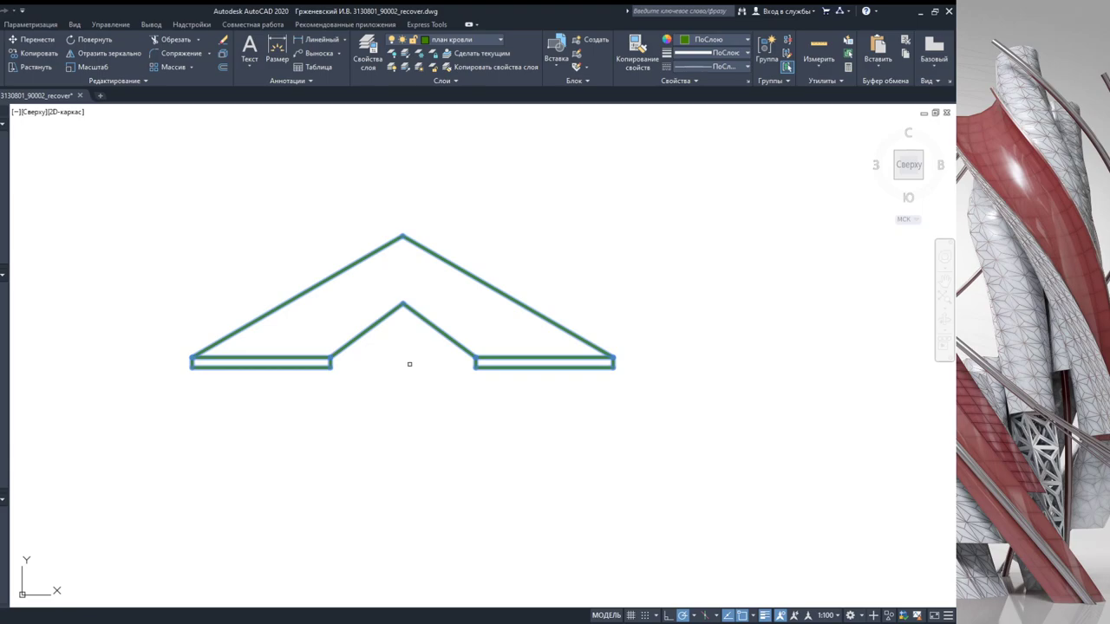
key("Escape")
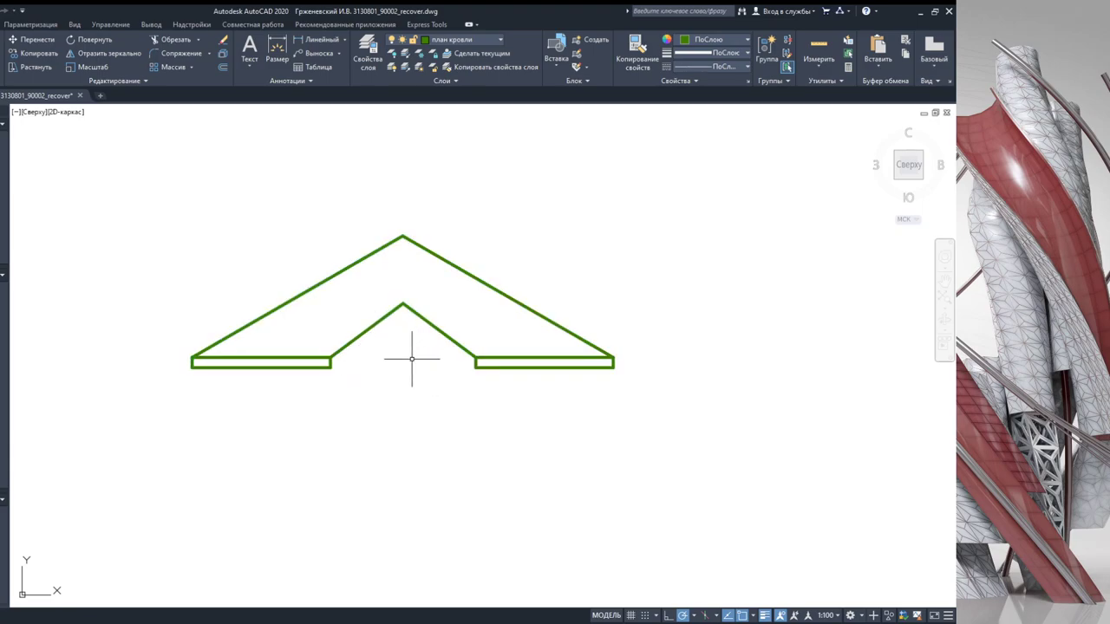
scroll(410, 358, "down", 5)
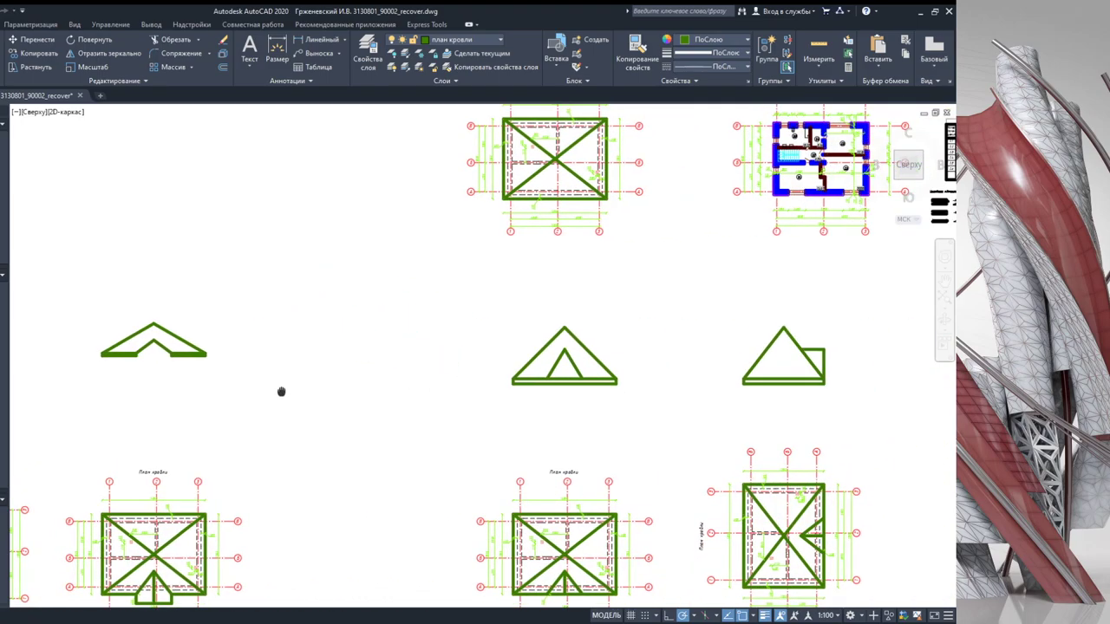
scroll(446, 402, "up", 4)
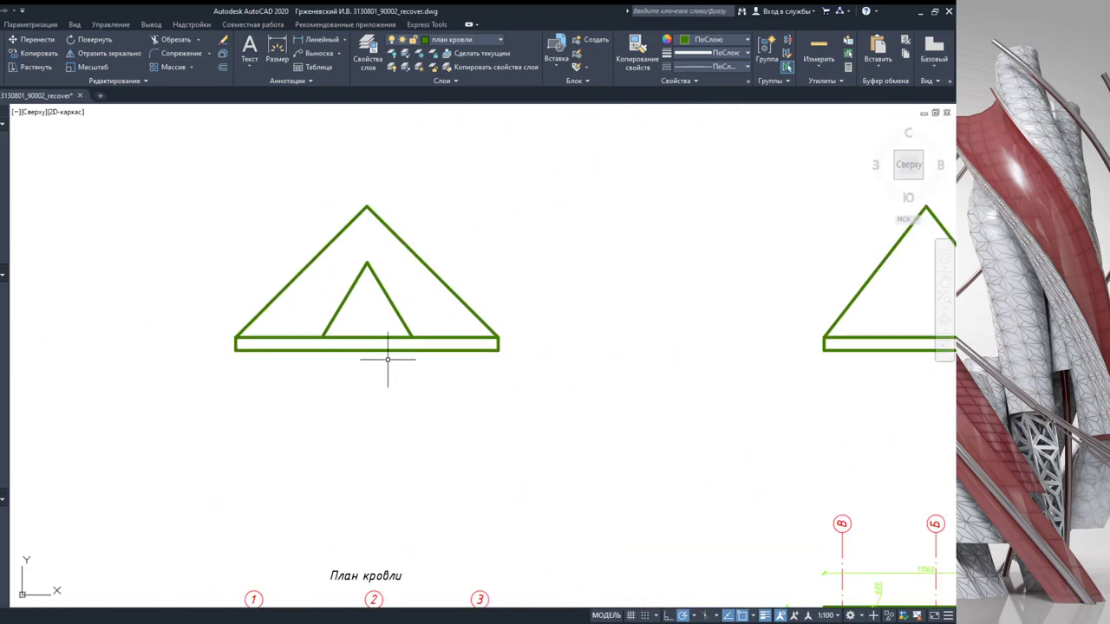
scroll(388, 358, "down", 4)
scroll(388, 572, "up", 4)
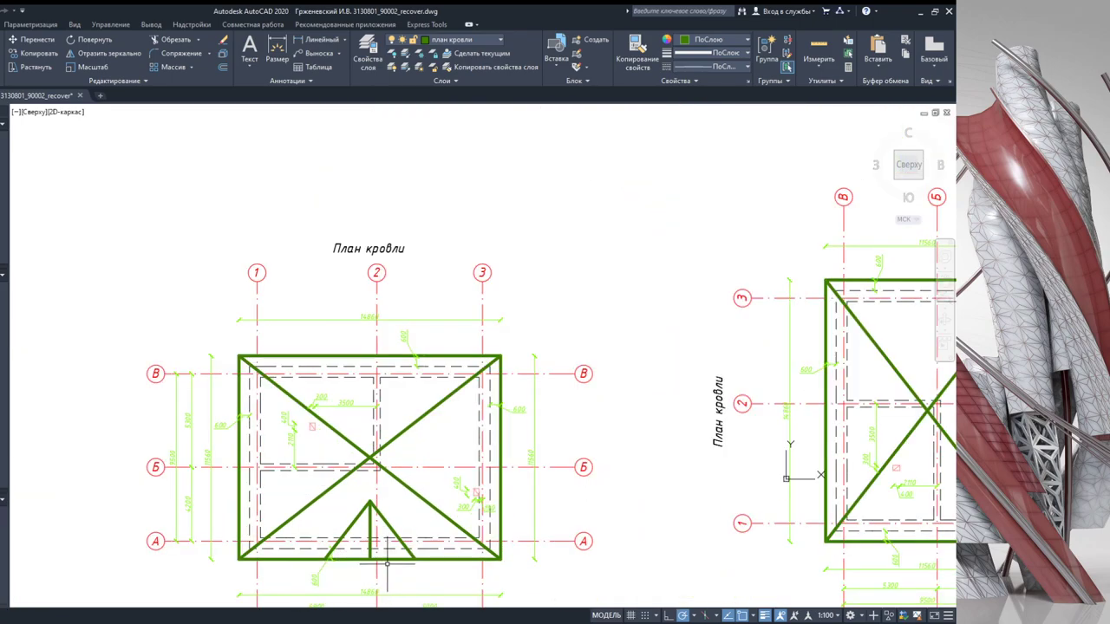
scroll(388, 565, "down", 2)
scroll(371, 315, "up", 1)
scroll(361, 295, "up", 3)
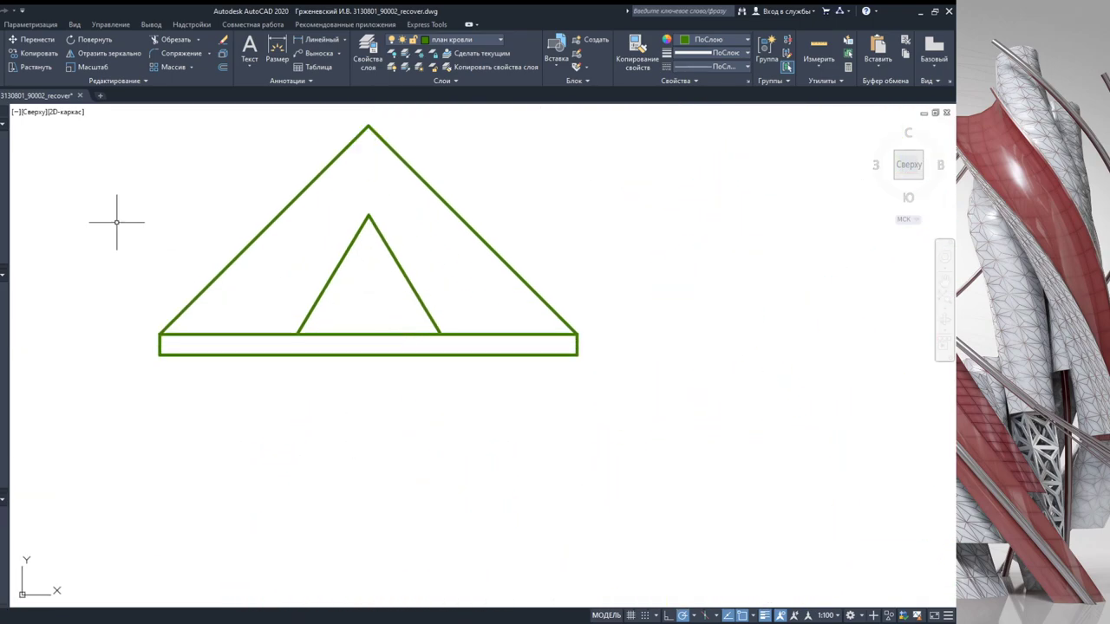
left_click(296, 334)
left_click(297, 355)
key("Return")
left_click(441, 334)
left_click(466, 416)
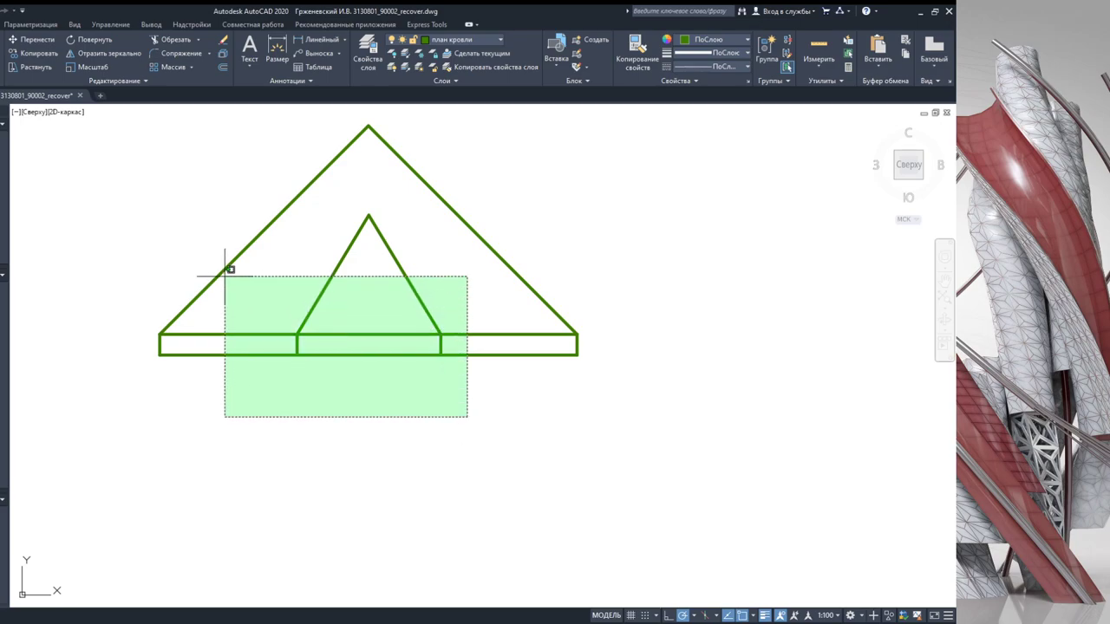
left_click(228, 273)
left_click(165, 39)
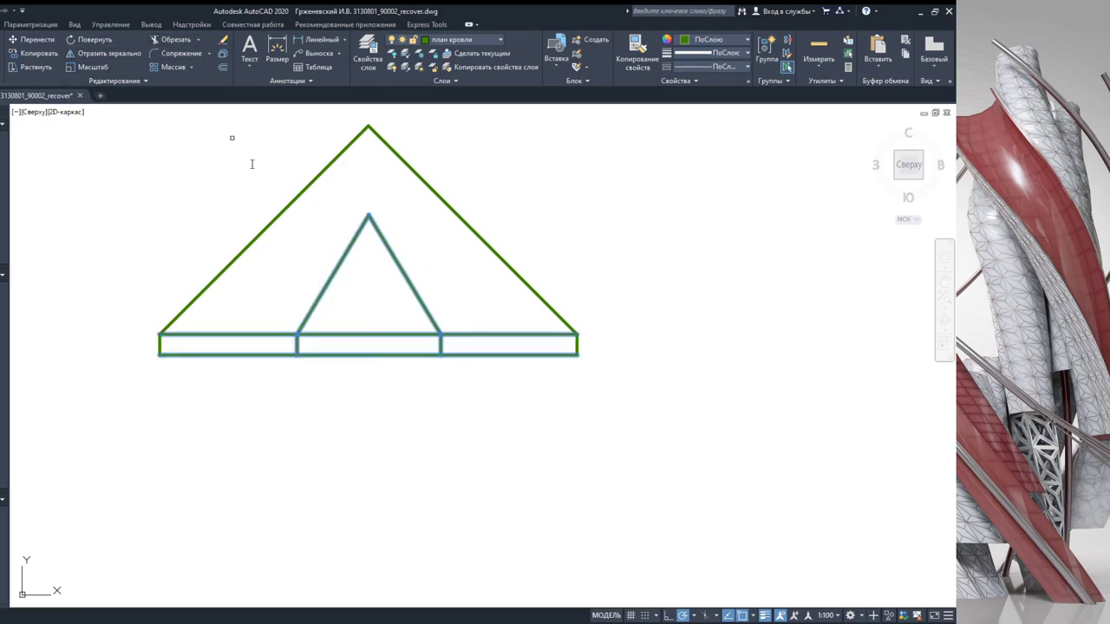
left_click(366, 334)
left_click(365, 352)
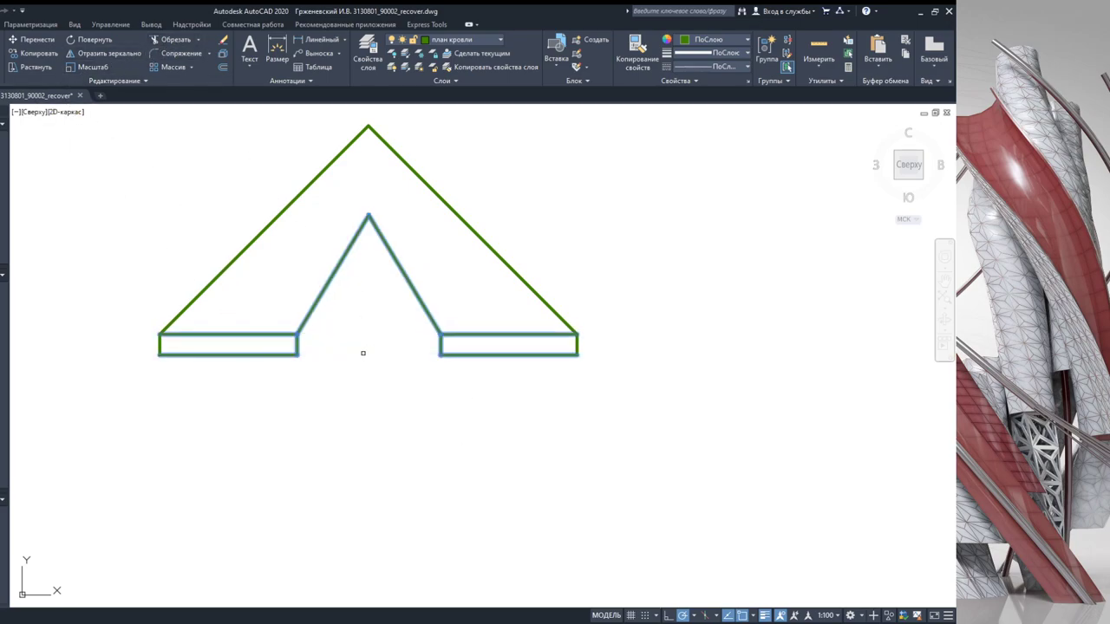
key("Escape")
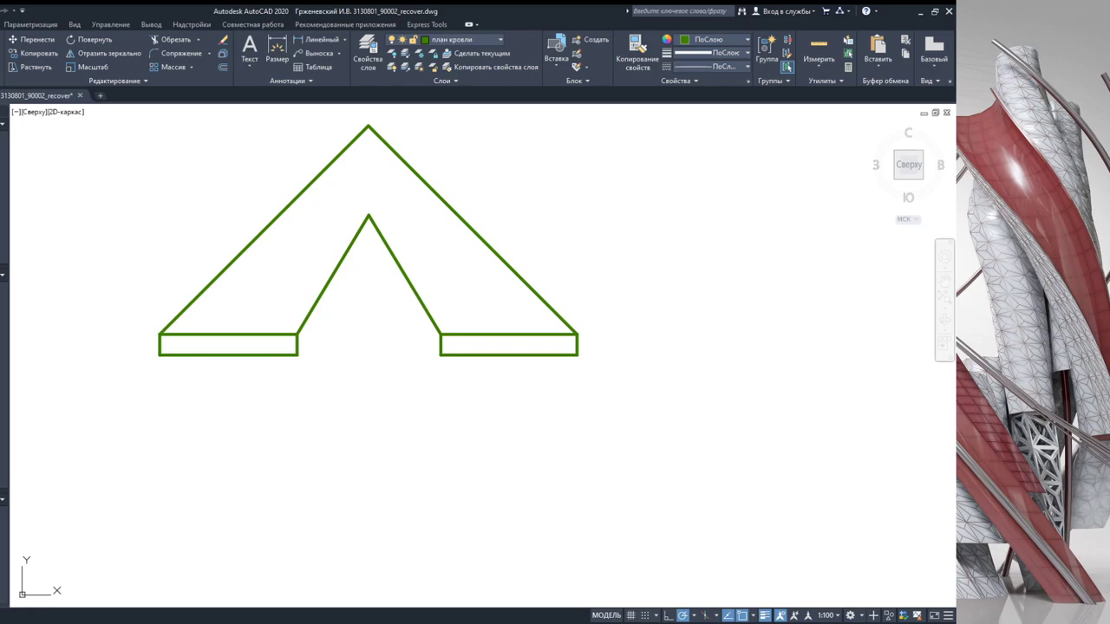
key("ctrl+z")
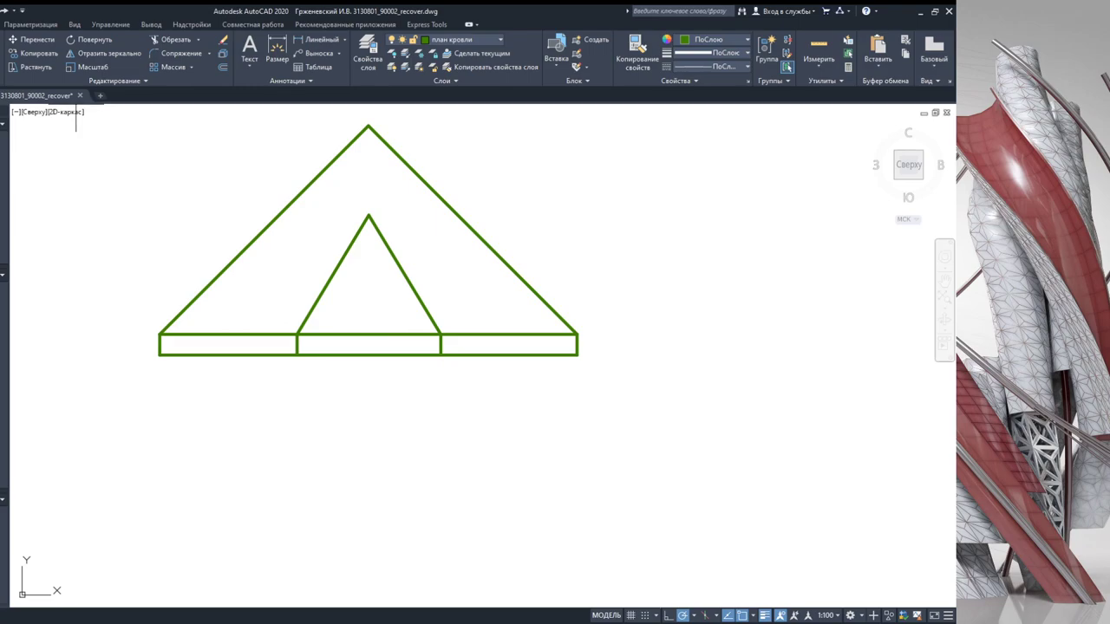
Step: Offset the inner gable's sloped sides inward and delete the two strip dividers beneath it
mouse_move(314, 334)
left_mouse_down()
mouse_move(366, 230)
mouse_move(422, 333)
left_mouse_up()
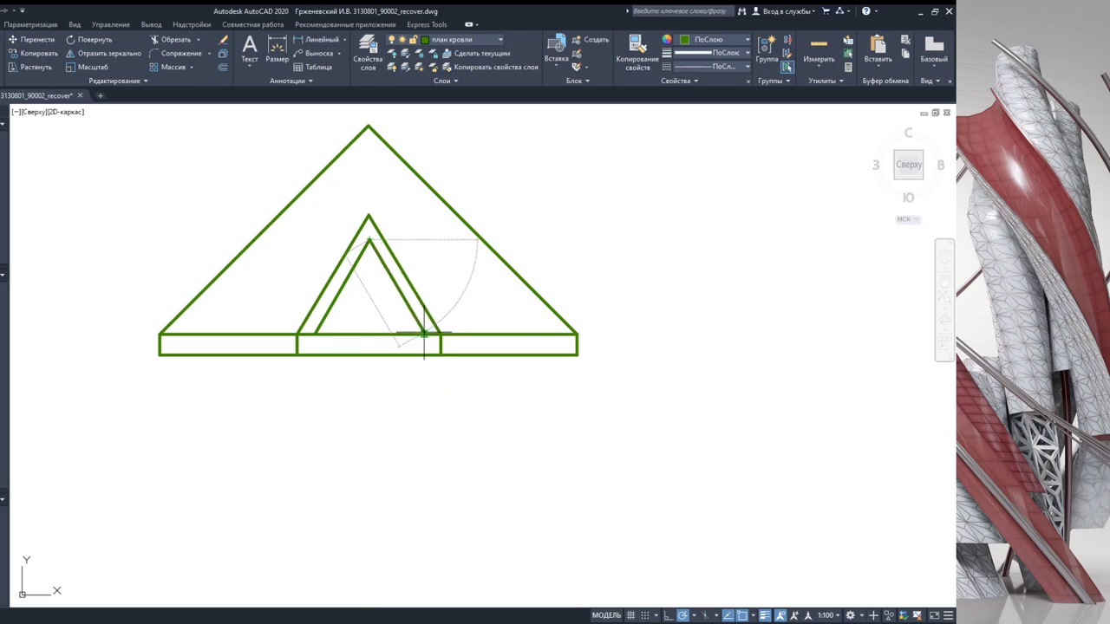
key("Escape")
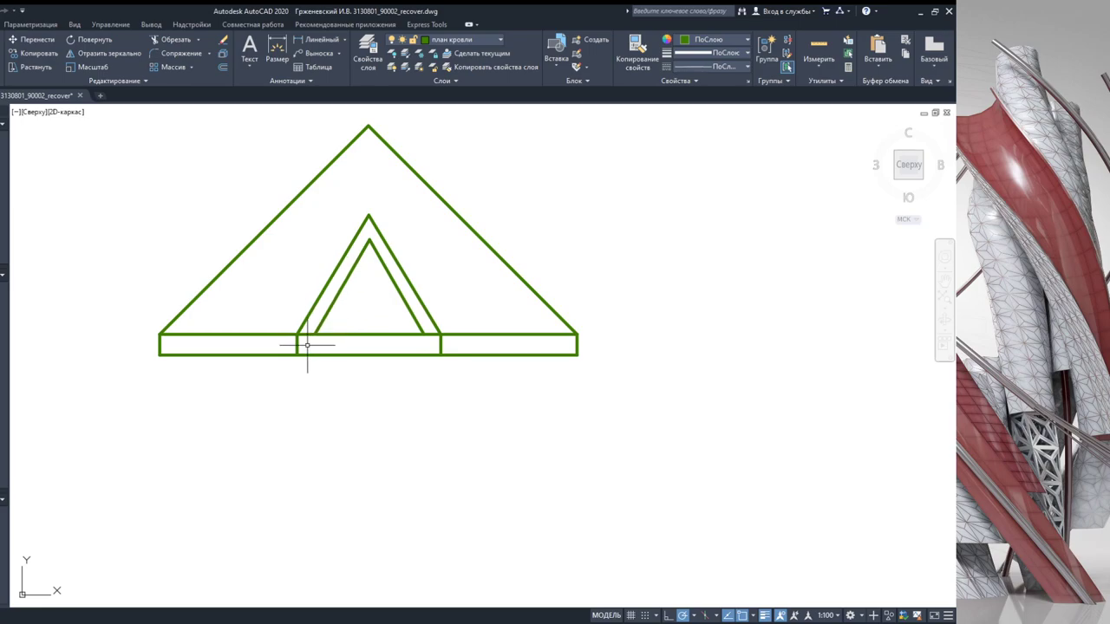
key("Delete")
left_click(440, 343)
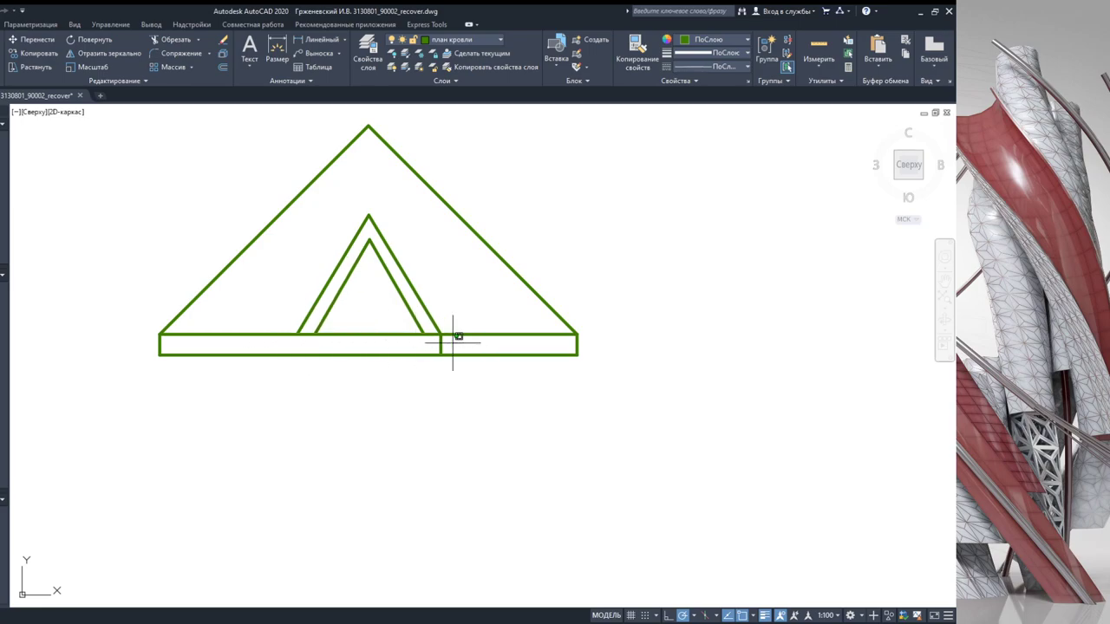
key("Delete")
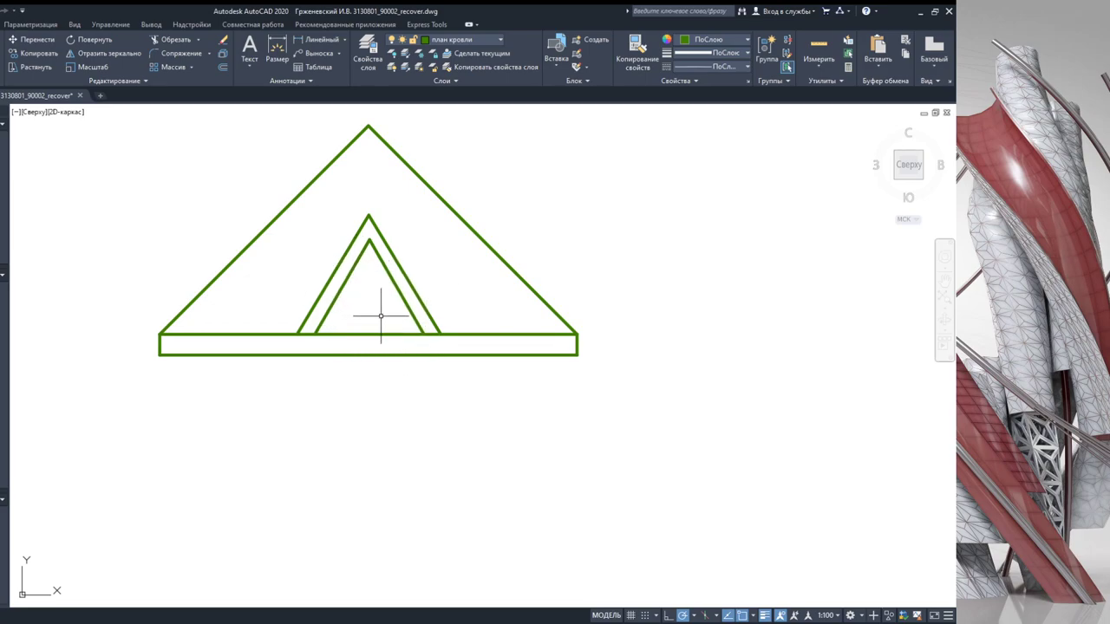
Step: Pan to the second porch elevation and start copying the inner slope, then cancel it
scroll(390, 282, "down", 5)
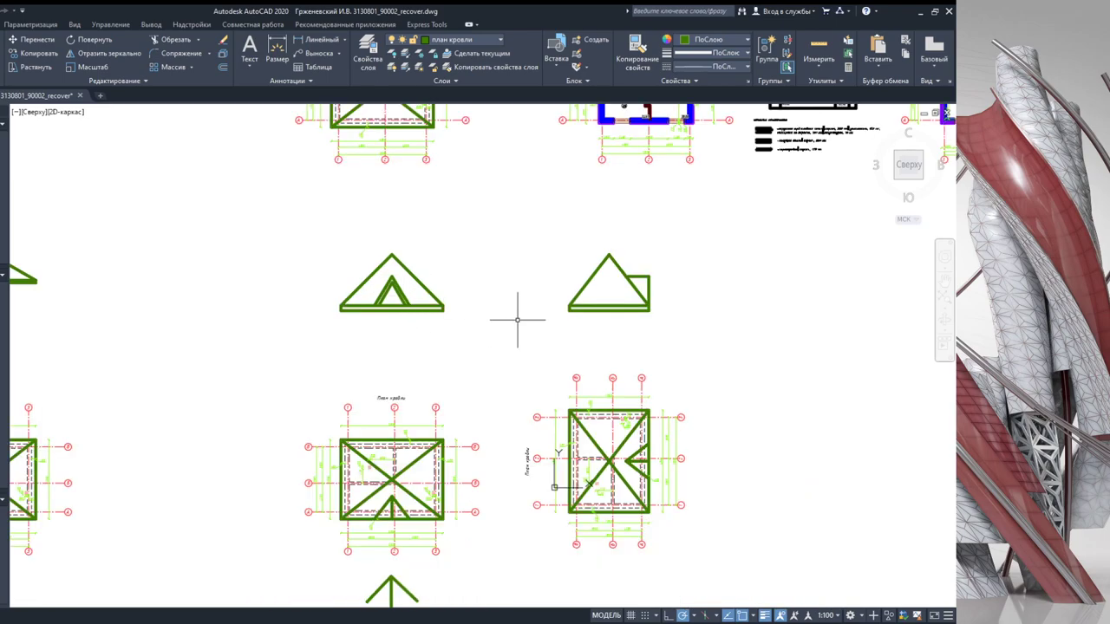
middle_click_drag(515, 315, 404, 314)
middle_click_drag(0, 316, 222, 317)
scroll(261, 321, "up", 5)
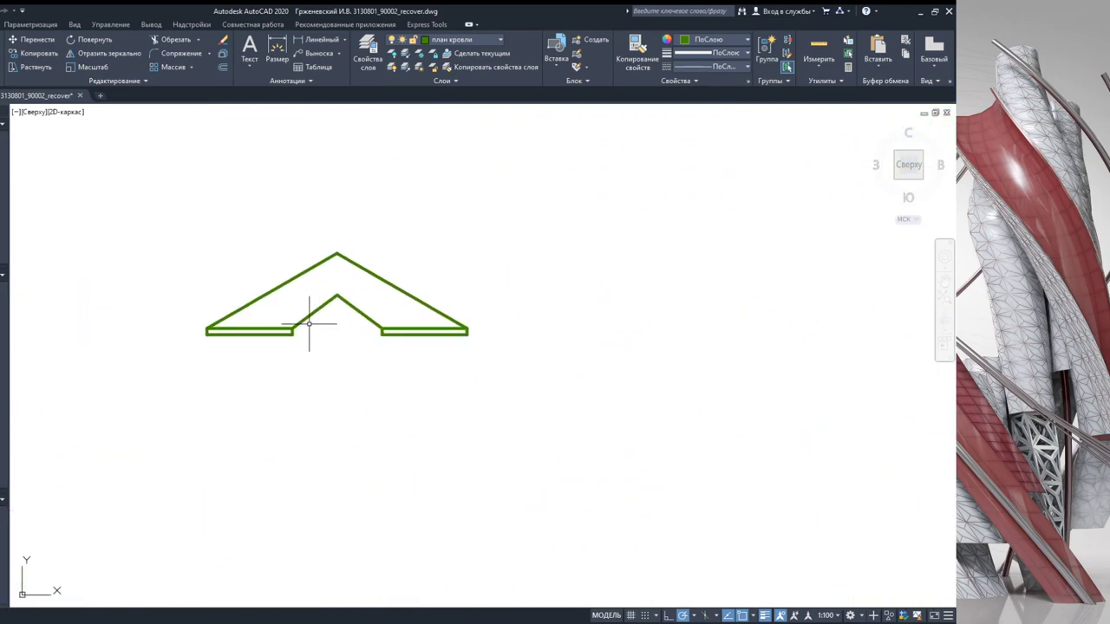
scroll(342, 315, "up", 3)
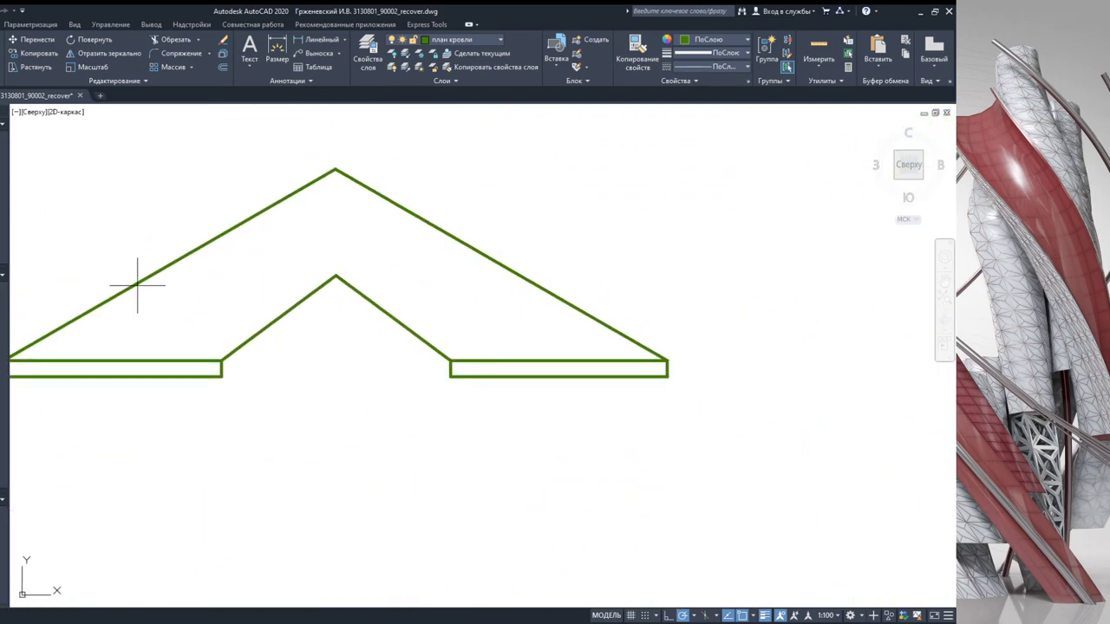
left_click(222, 376)
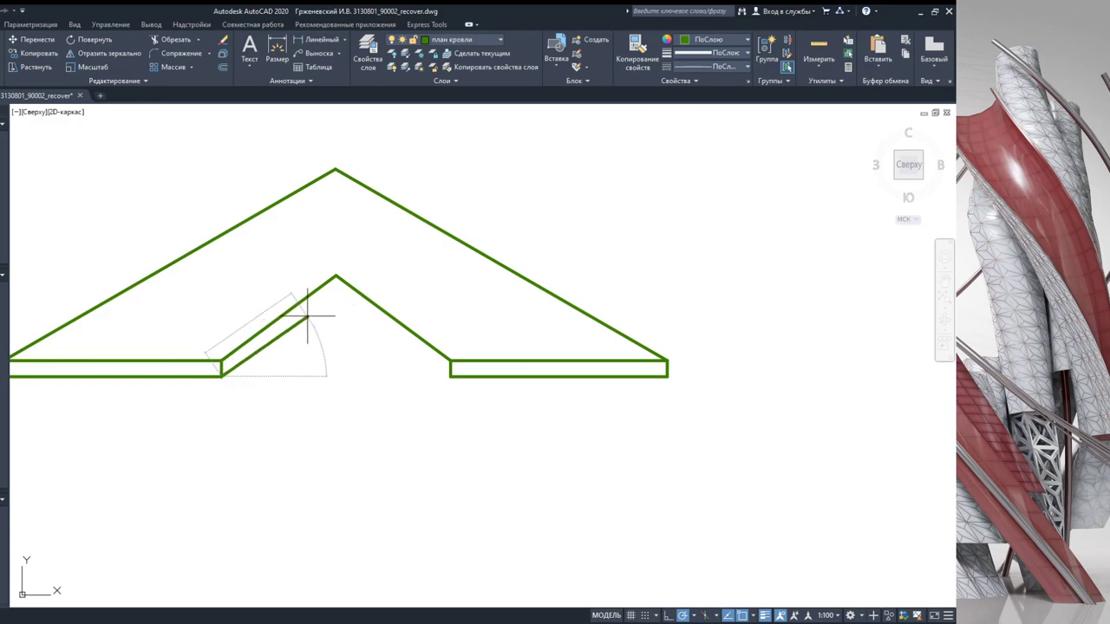
scroll(307, 316, "up", 2)
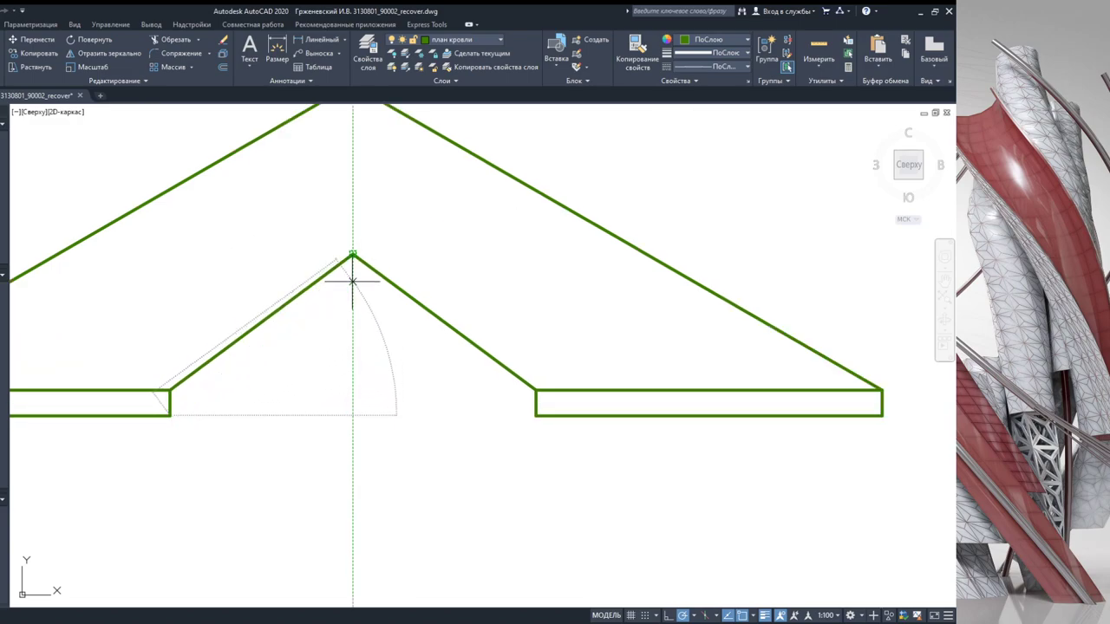
left_click(352, 280)
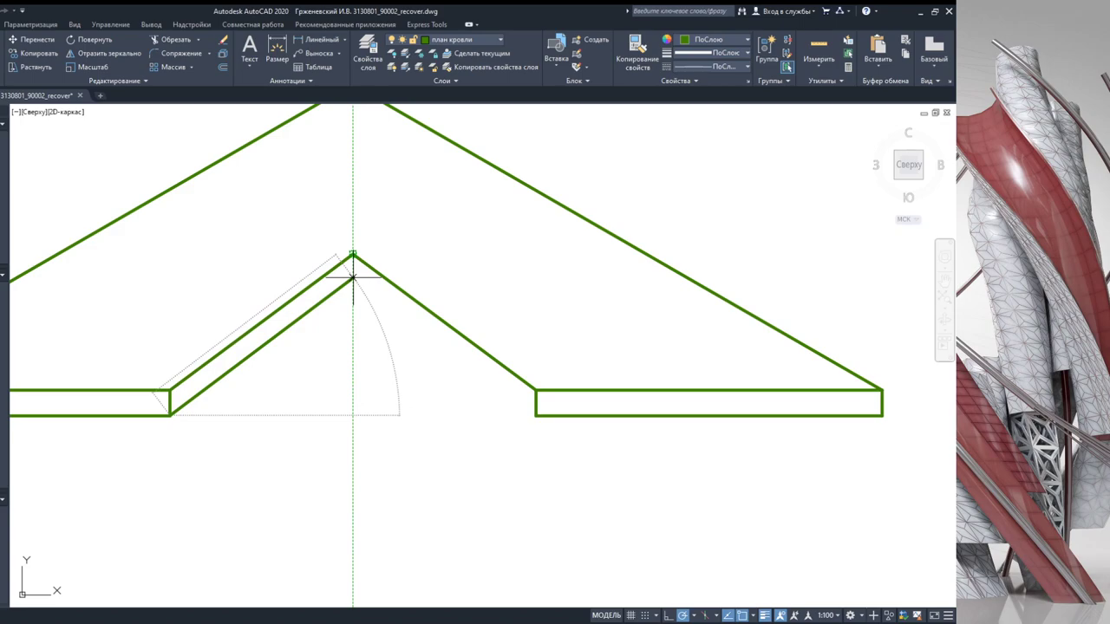
key("Escape")
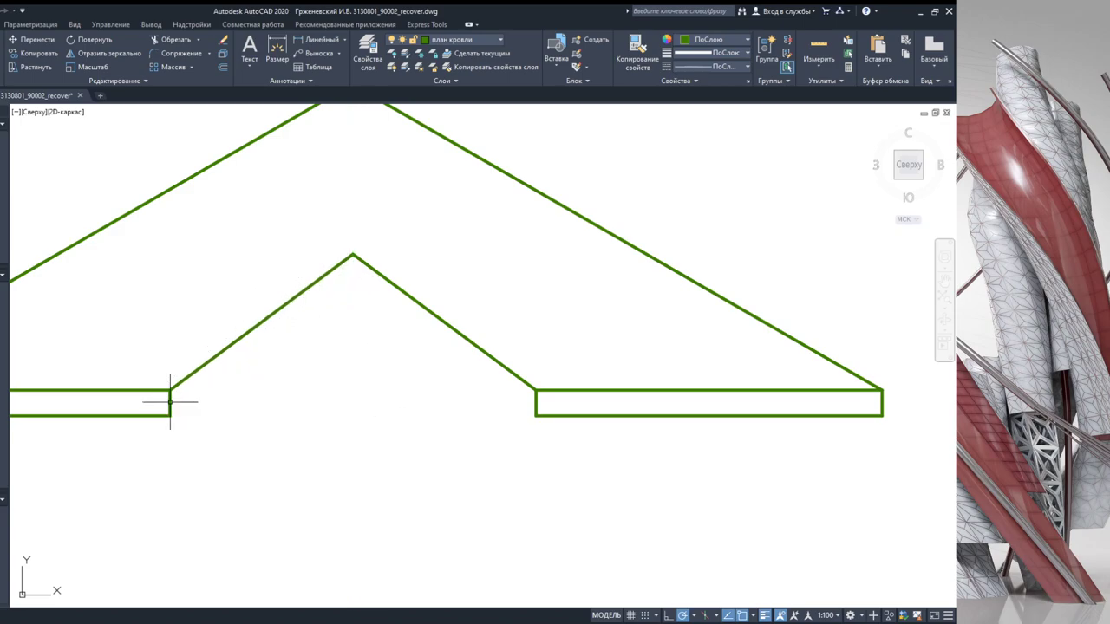
Step: Draw the lower gable edge from the left eave corner up to the inner apex and down to the right corner
left_click(170, 415)
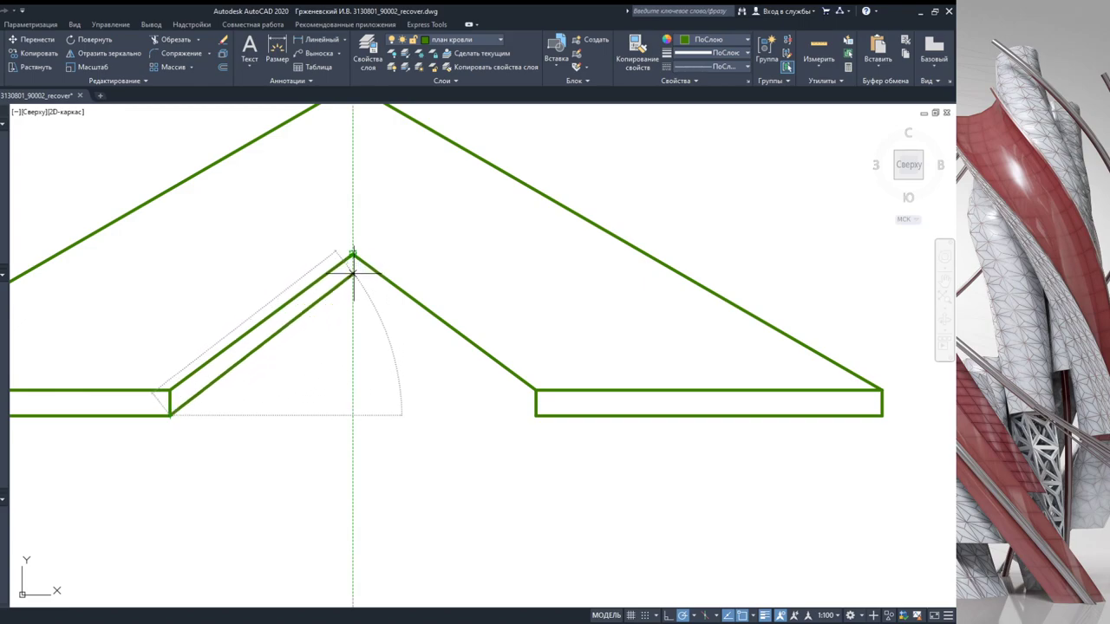
left_click(352, 278)
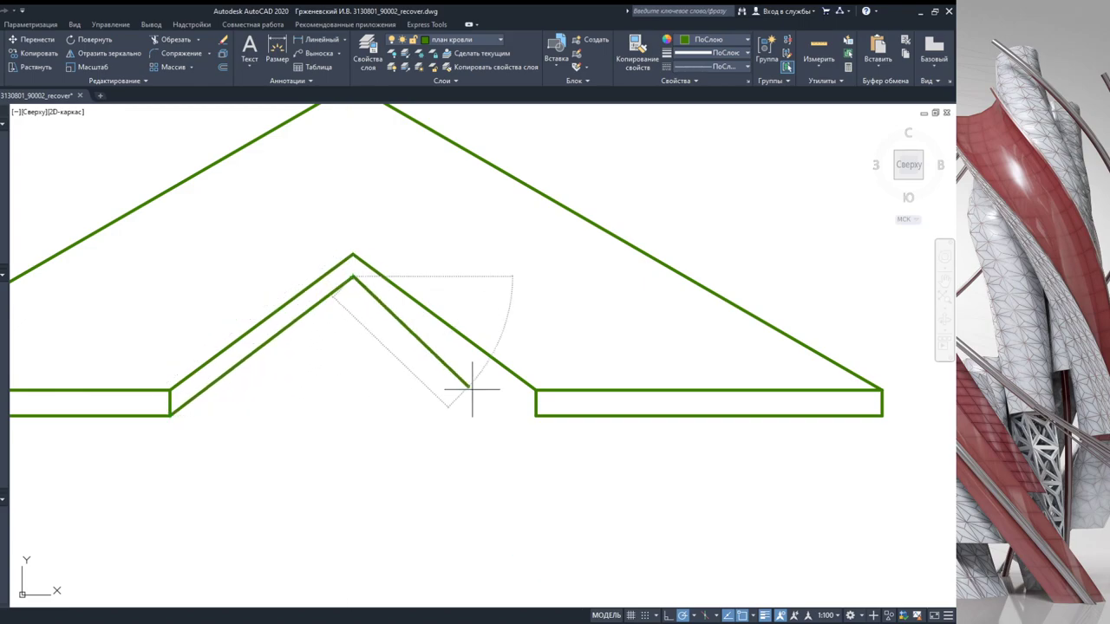
left_click(518, 414)
key("Escape")
scroll(425, 407, "down", 4)
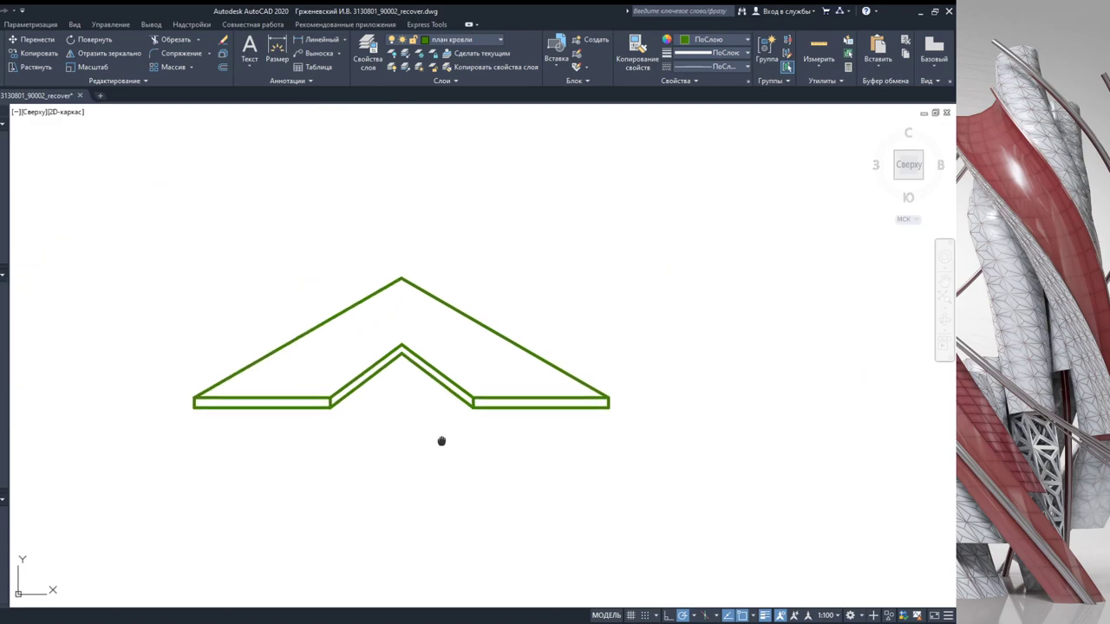
scroll(426, 437, "down", 4)
scroll(384, 438, "up", 1)
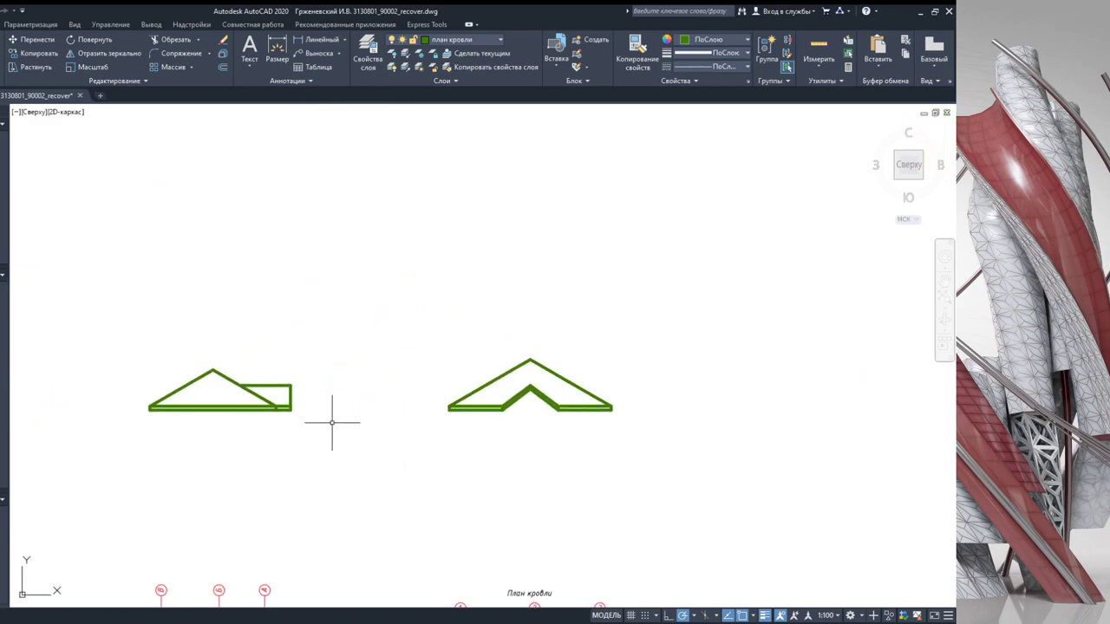
scroll(332, 422, "up", 2)
middle_click_drag(329, 409, 168, 404)
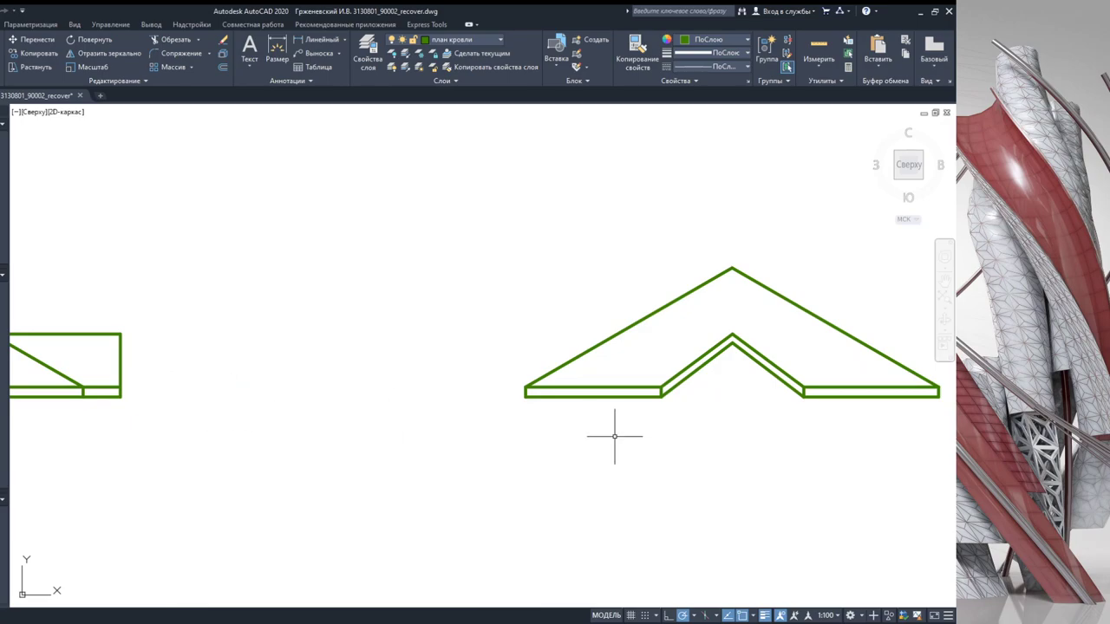
middle_click_drag(612, 439, 315, 385)
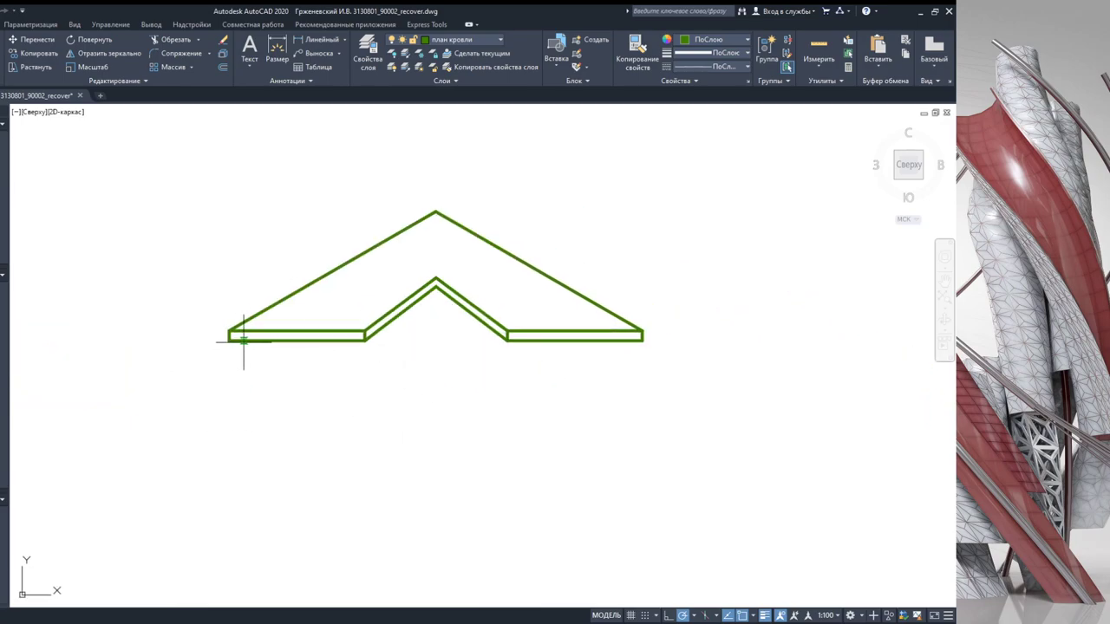
scroll(247, 340, "down", 4)
middle_click_drag(255, 377, 255, 322)
Step: Project vertical wall lines from the plan up to the left and right ends of the porch roof elevation
scroll(255, 321, "up", 4)
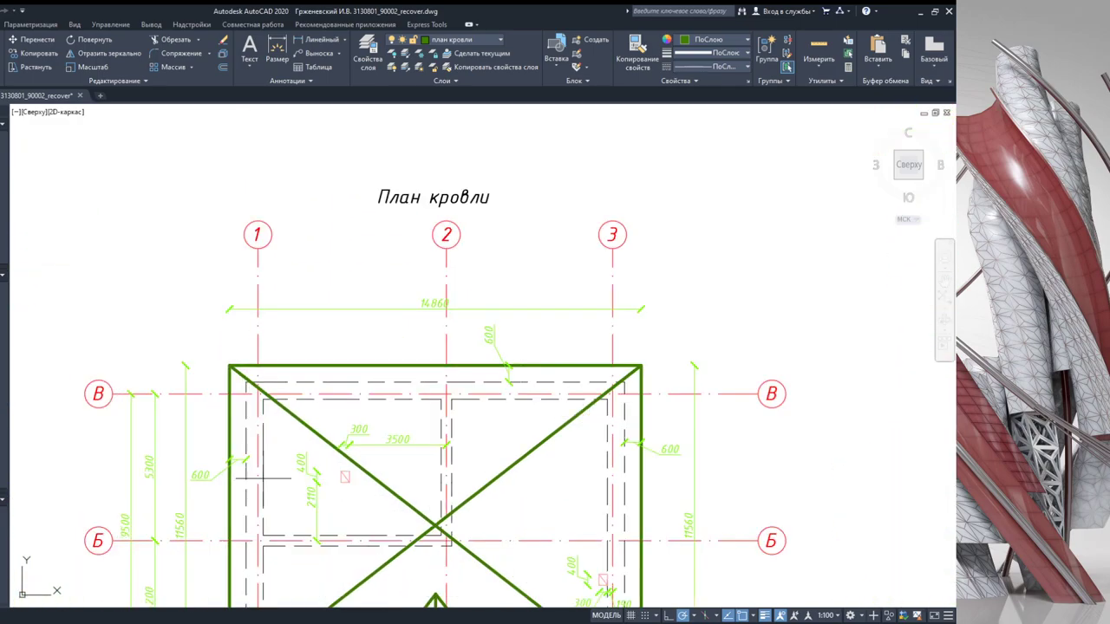
middle_click_drag(243, 208, 228, 421)
middle_click_drag(228, 178, 218, 384)
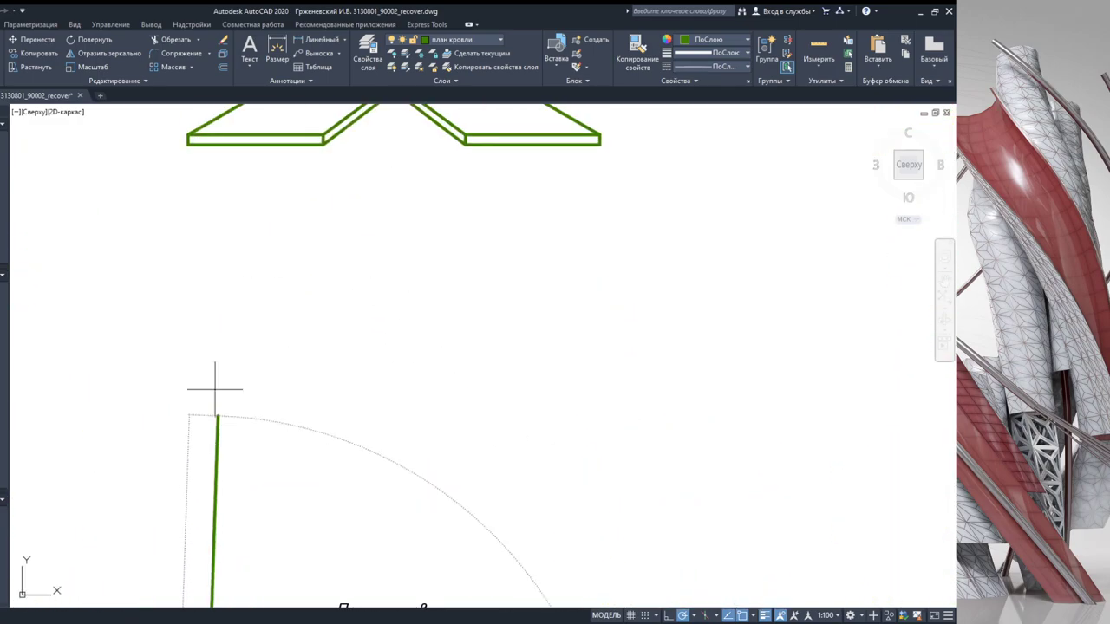
middle_click_drag(217, 161, 208, 319)
scroll(205, 299, "up", 4)
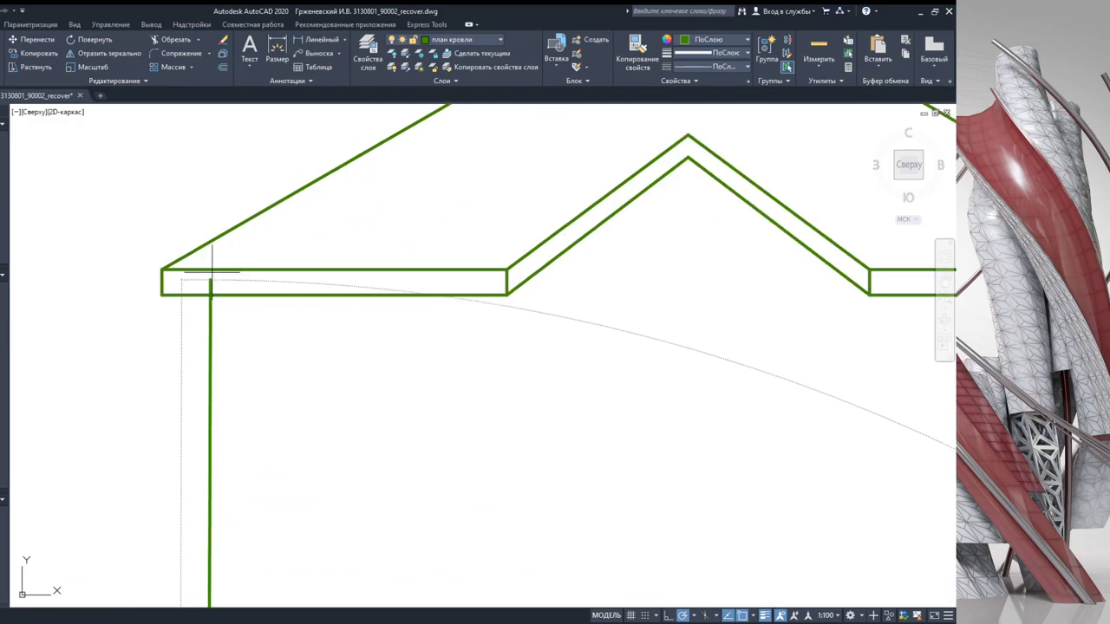
left_click(205, 257)
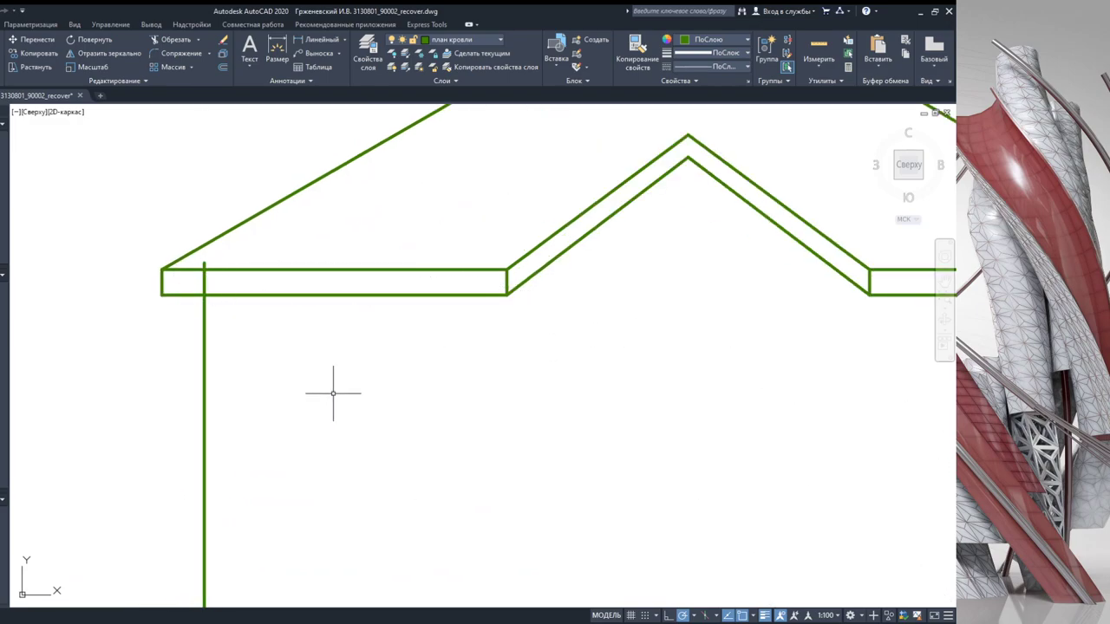
scroll(334, 390, "down", 5)
mouse_move(352, 554)
middle_mouse_down()
mouse_move(294, 365)
mouse_move(345, 607)
middle_mouse_up()
left_click(311, 483)
scroll(359, 189, "up", 5)
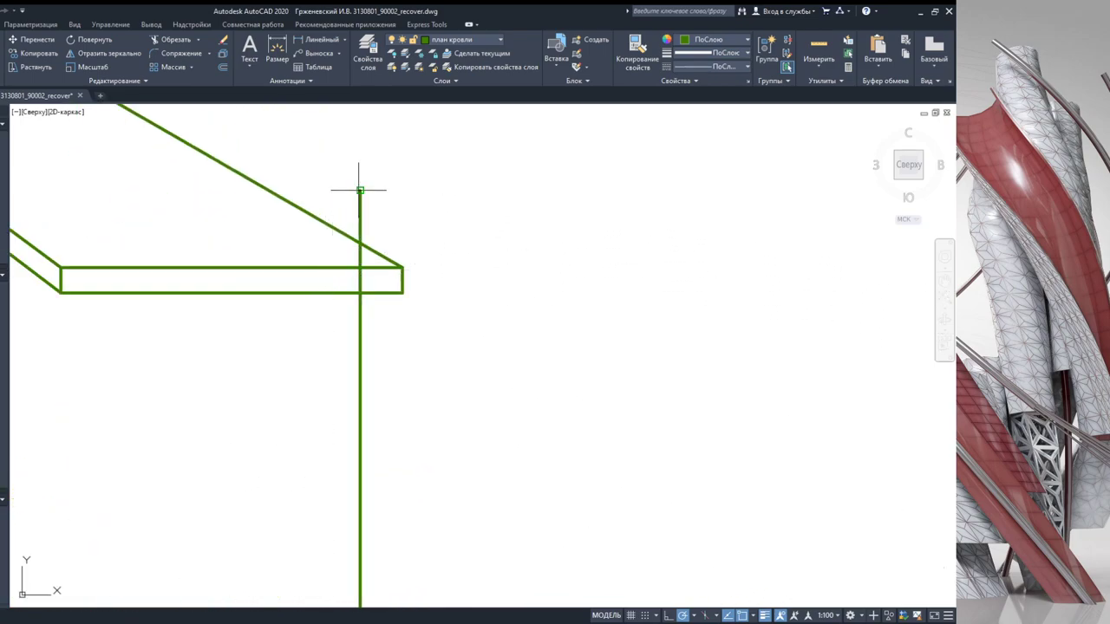
left_click(359, 189)
Step: Draw a horizontal base line from the left wall to the right wall
scroll(433, 346, "down", 2)
scroll(460, 355, "down", 3)
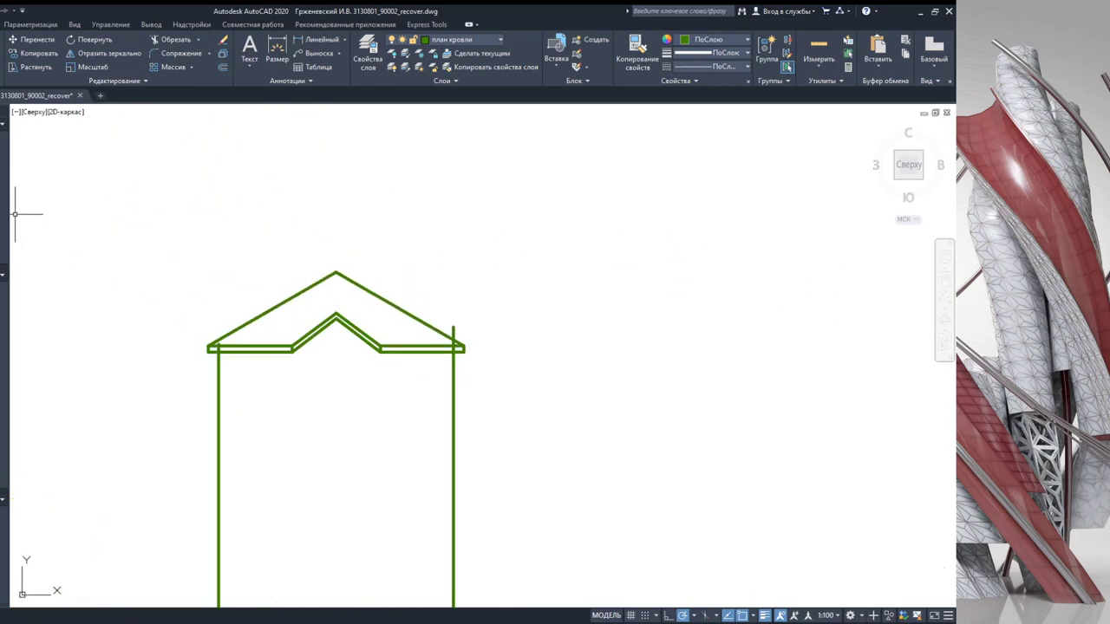
left_click(218, 413)
left_click(453, 414)
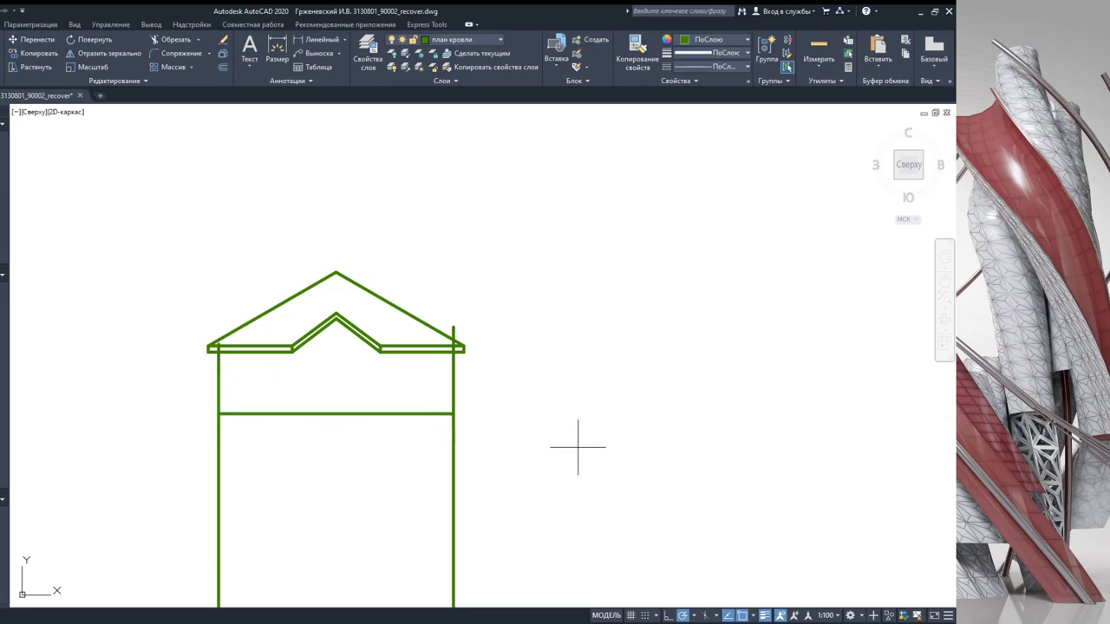
Step: Trim the projected wall lines below the base line, using the whole house drawing as cutting edges
left_click_drag(577, 447, 170, 223)
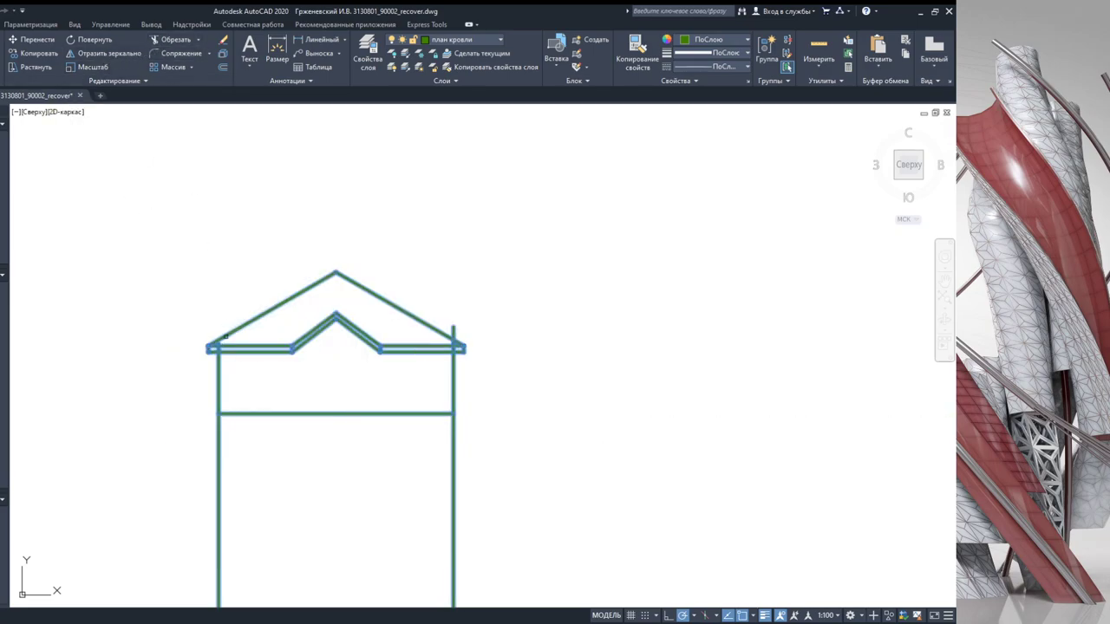
scroll(227, 343, "up", 5)
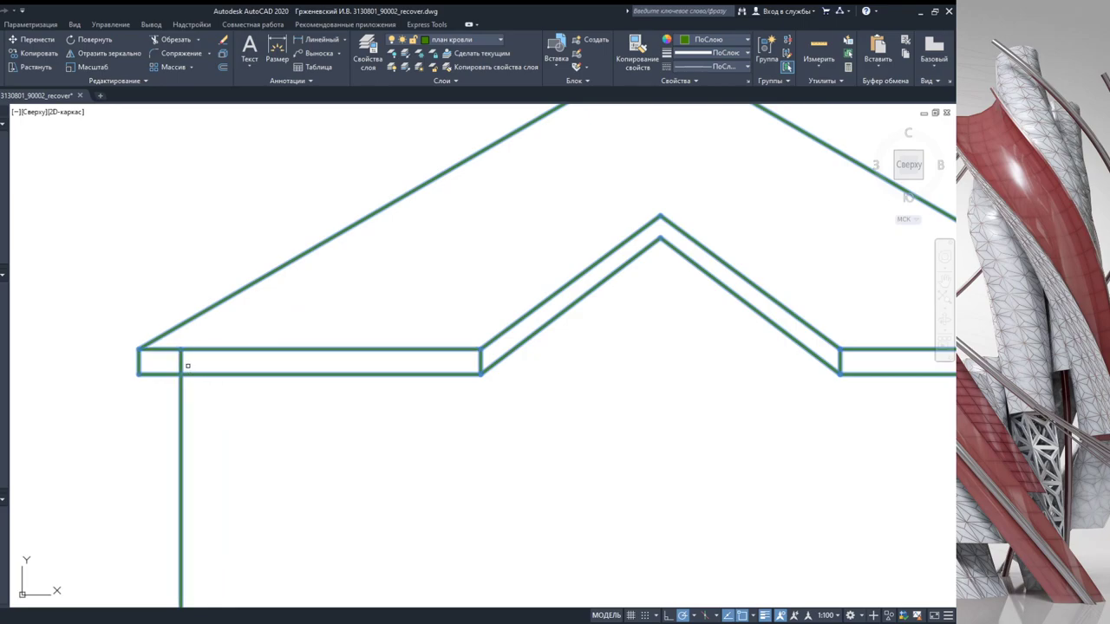
scroll(182, 359, "down", 5)
scroll(475, 394, "up", 5)
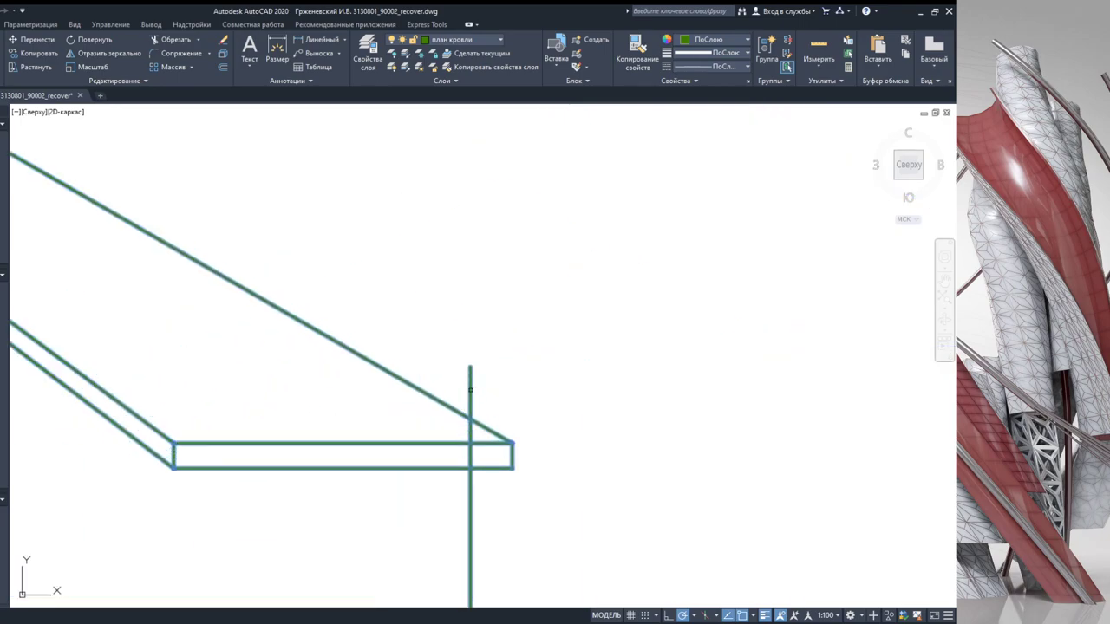
scroll(476, 337, "down", 3)
scroll(476, 337, "down", 1)
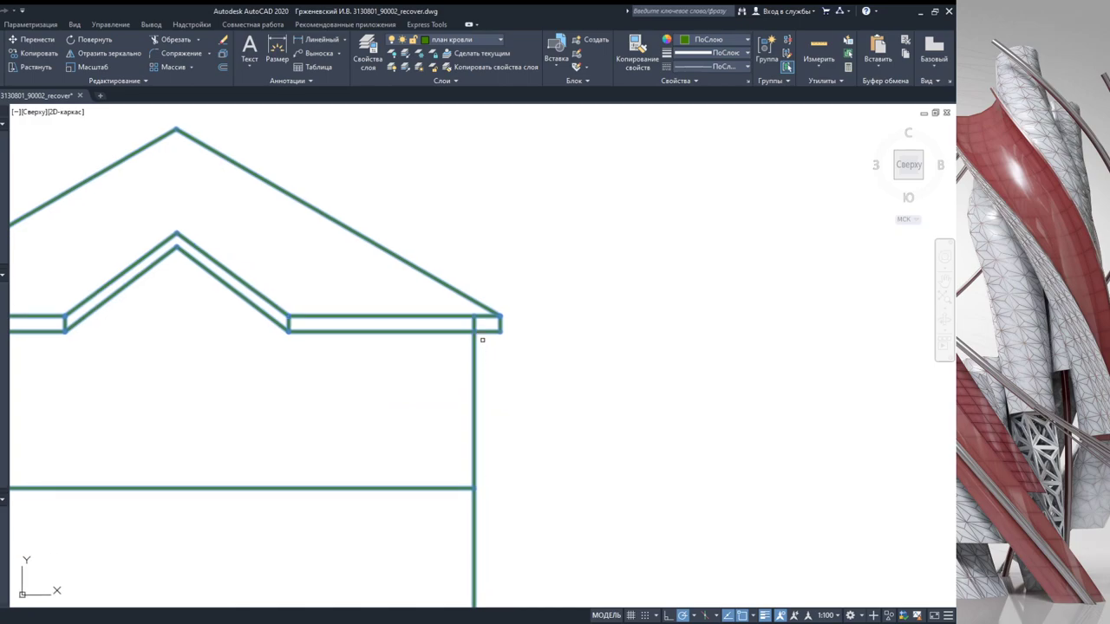
scroll(511, 469, "down", 2)
left_click_drag(530, 505, 203, 490)
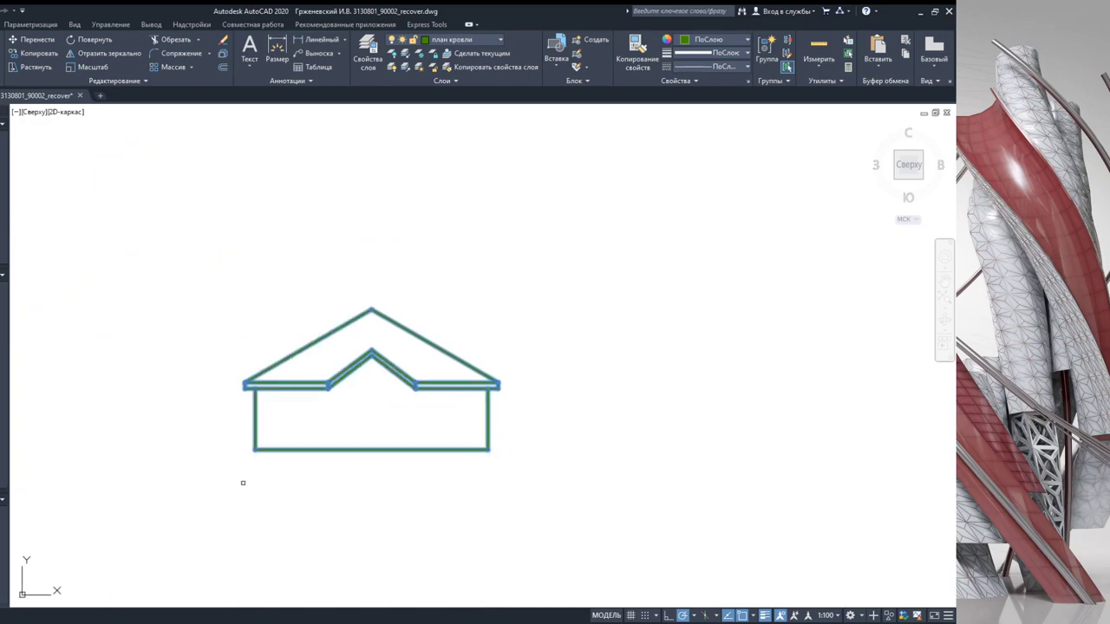
key("Return")
scroll(366, 413, "up", 3)
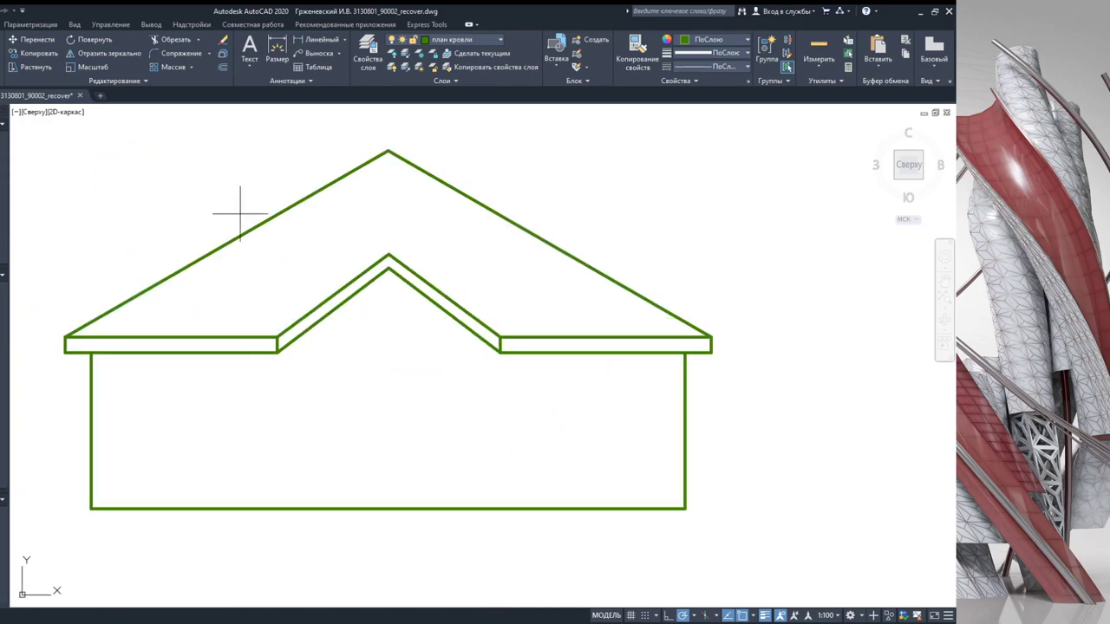
Step: Draw a round window circle in the porch gable
left_click(389, 321)
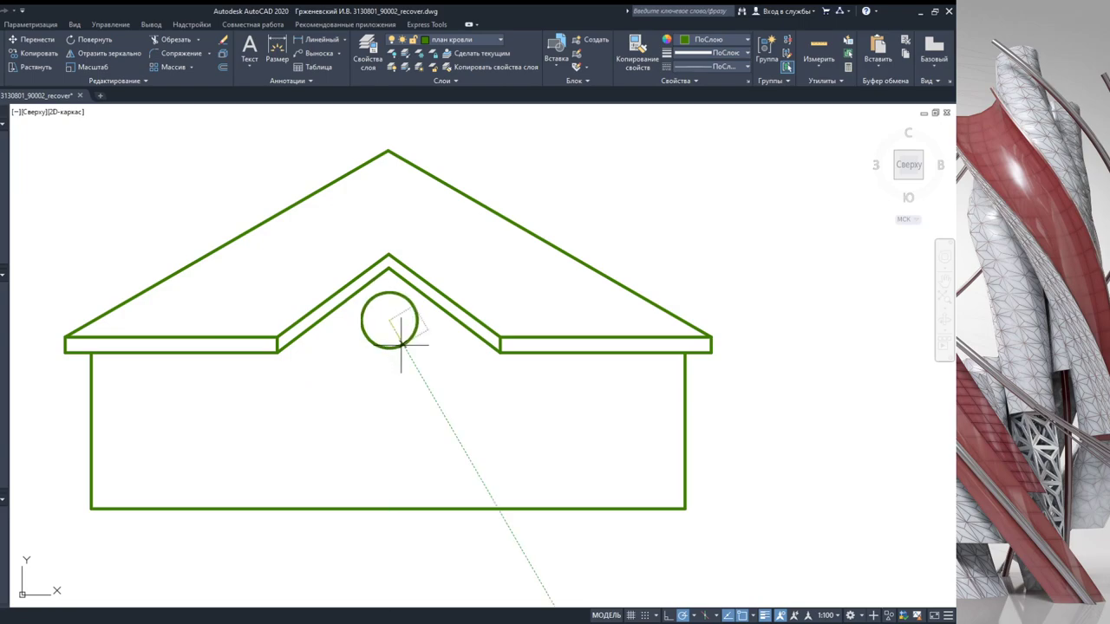
left_click(406, 347)
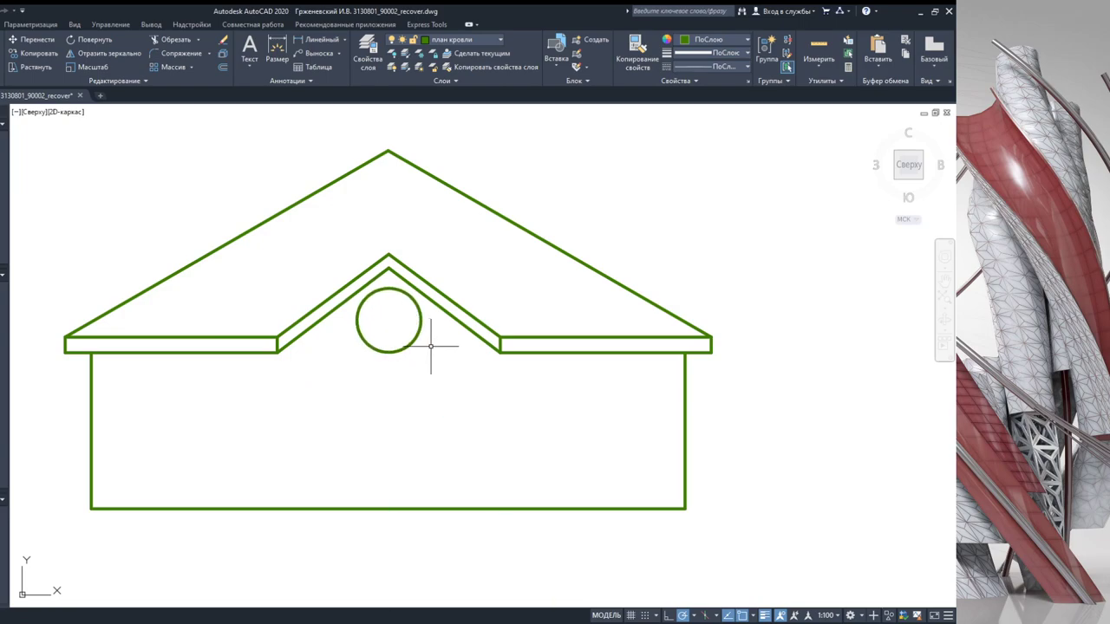
scroll(396, 349, "down", 3)
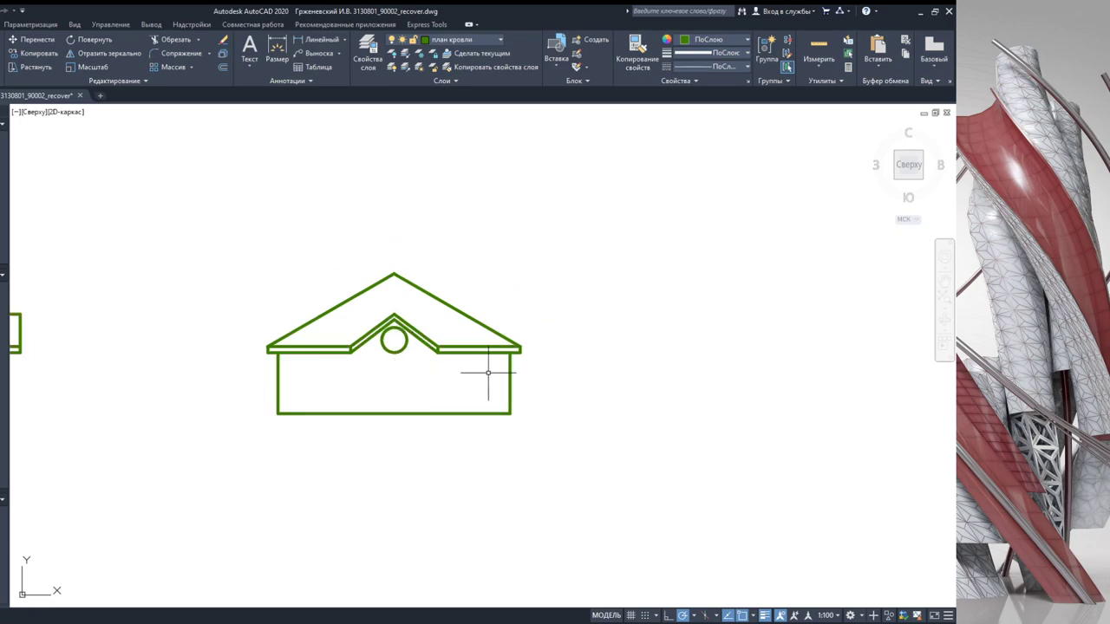
scroll(422, 359, "down", 3)
middle_click_drag(421, 359, 199, 347)
scroll(257, 325, "up", 6)
middle_click_drag(257, 325, 293, 356)
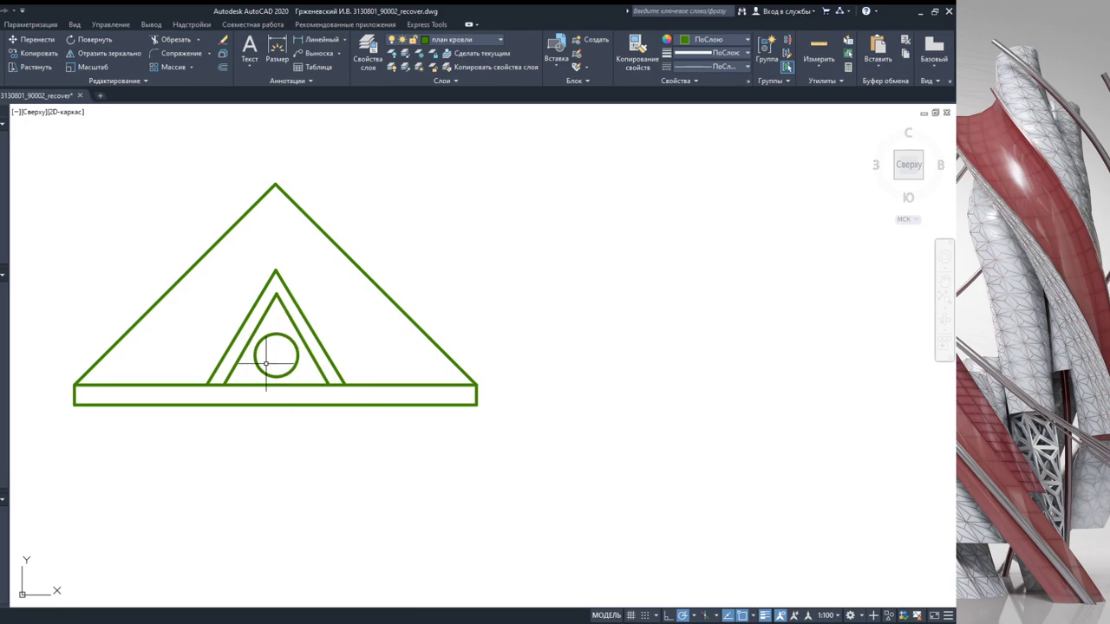
Step: Delete the round window circle from the neighbouring triangular gable
scroll(284, 382, "down", 3)
scroll(322, 397, "down", 3)
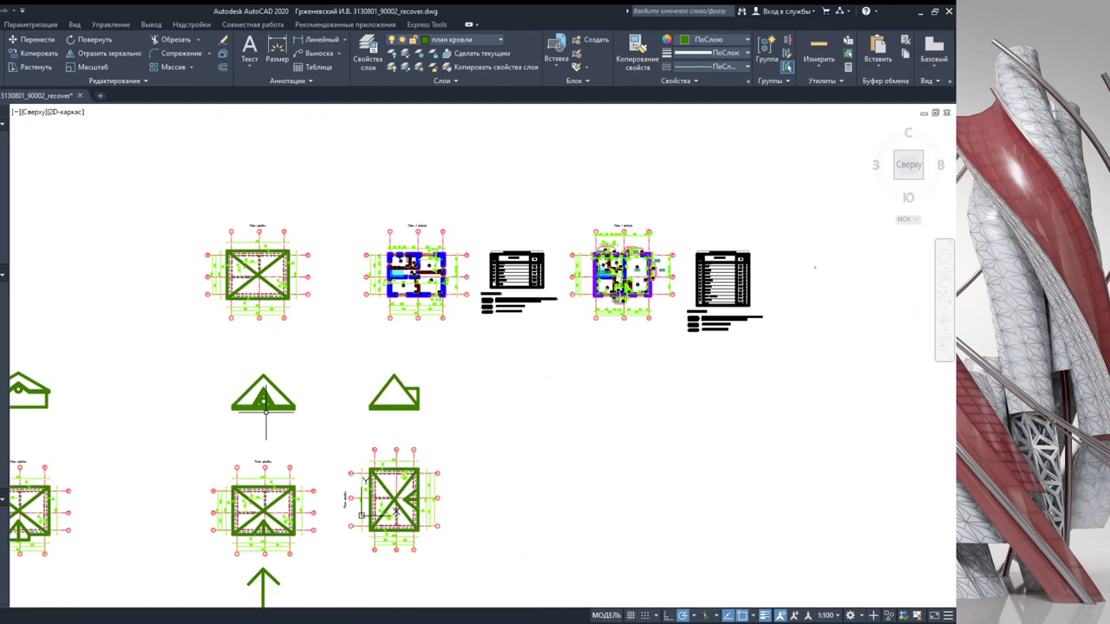
scroll(399, 397, "up", 10)
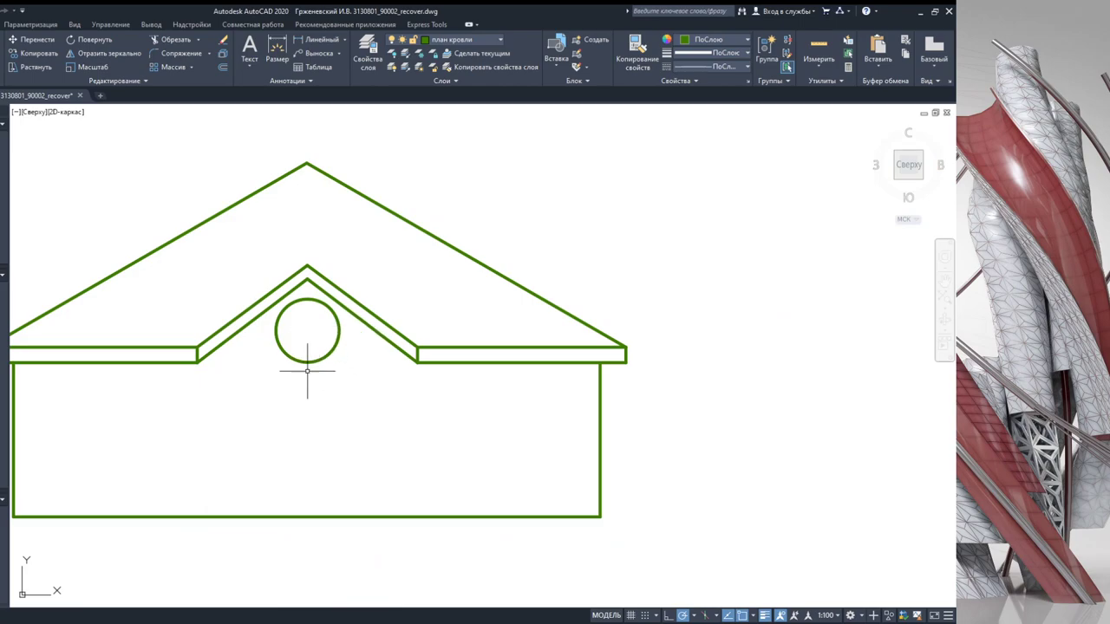
scroll(350, 373, "down", 5)
scroll(745, 373, "up", 5)
middle_click_drag(758, 376, 532, 315)
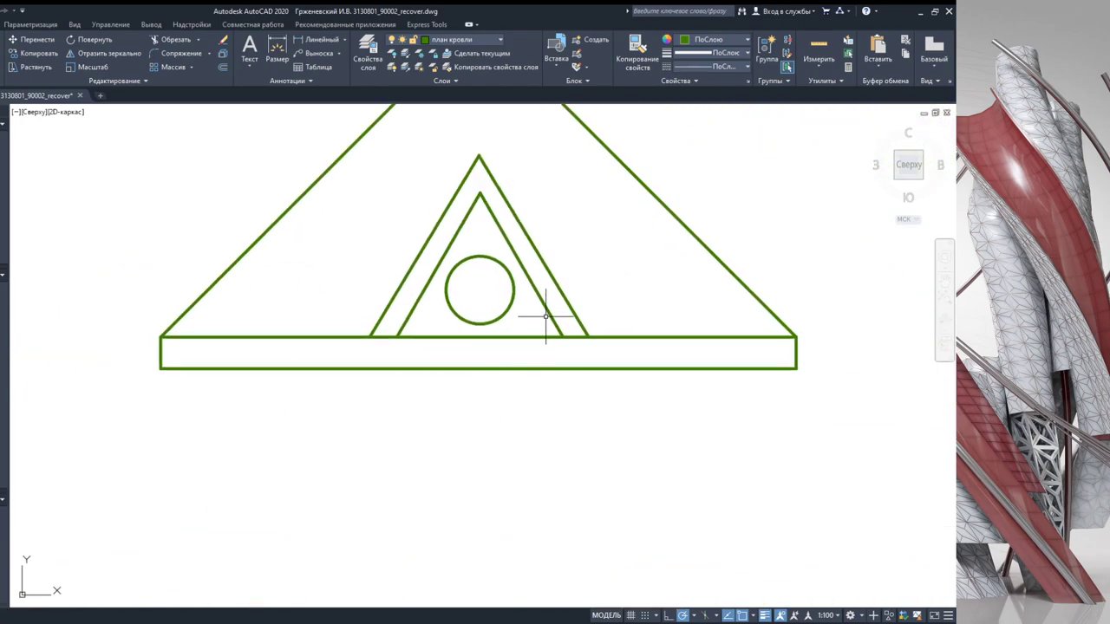
left_click(510, 306)
key("Delete")
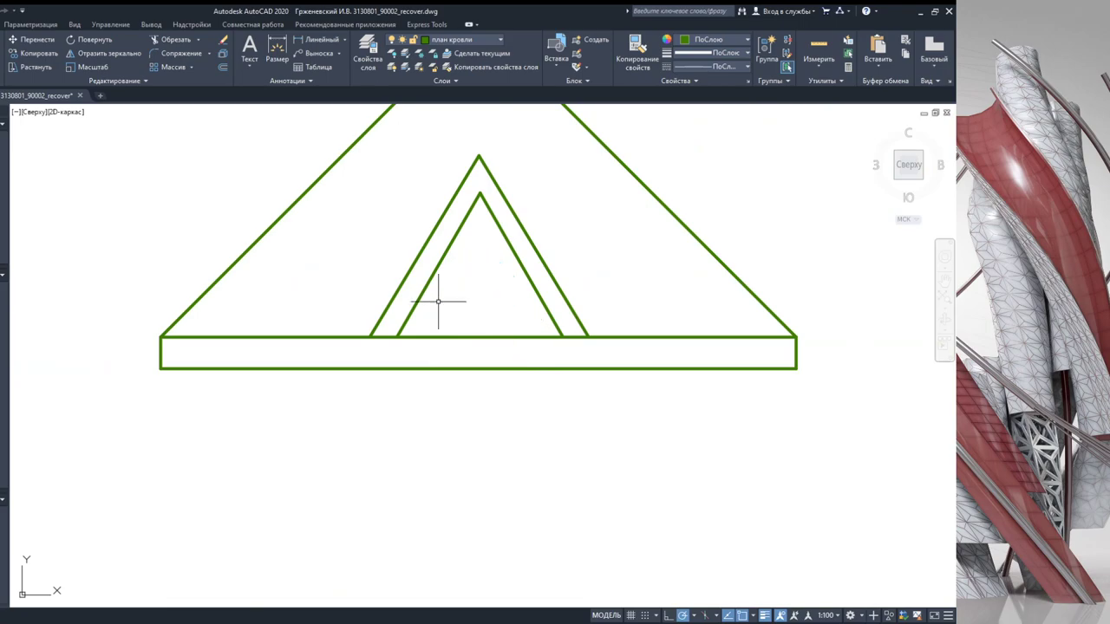
Step: Delete the round window circle from the house gable
scroll(348, 369, "down", 6)
scroll(348, 369, "down", 3)
scroll(280, 356, "up", 6)
left_click(302, 345)
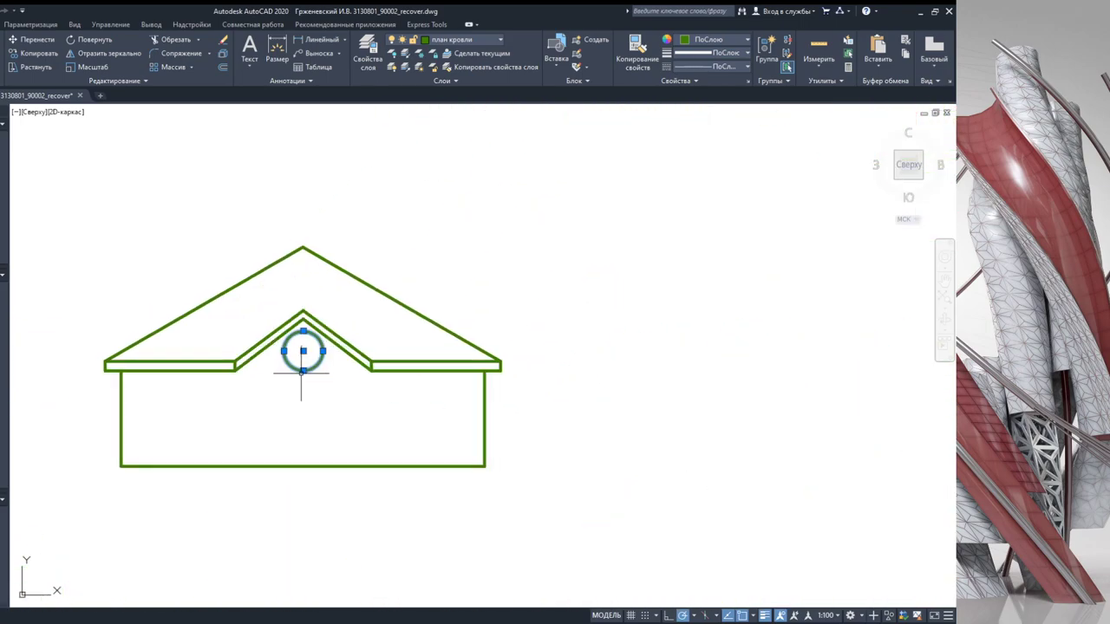
key("Delete")
scroll(315, 385, "down", 4)
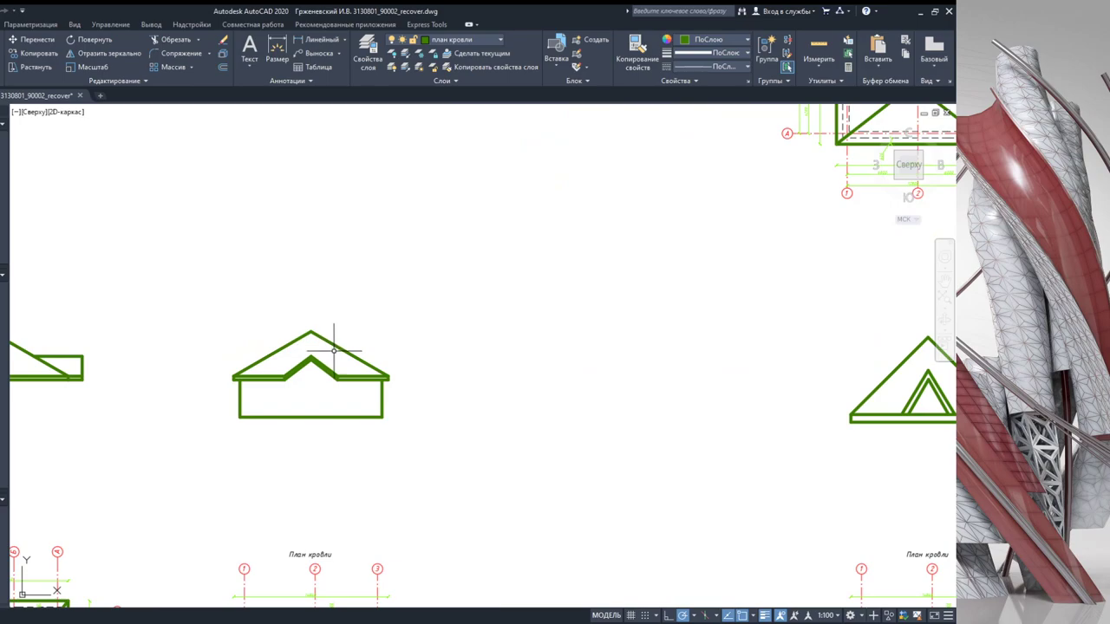
scroll(334, 351, "down", 2)
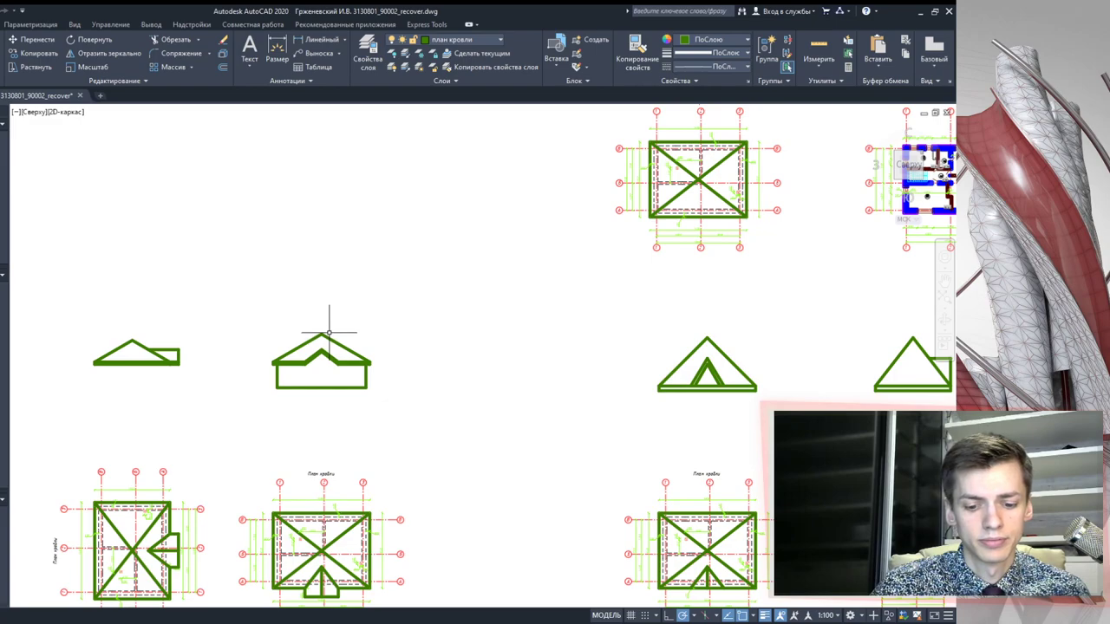
Step: Draw a new rectangle beside the roof plans
middle_click_drag(167, 430, 283, 441)
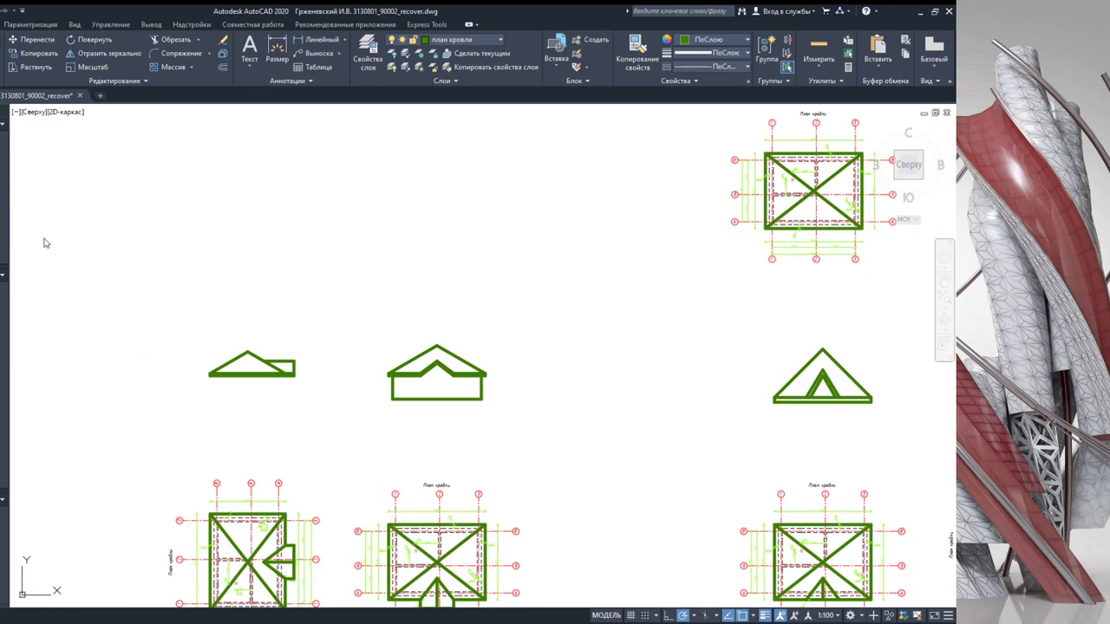
left_click(134, 355)
left_click(353, 439)
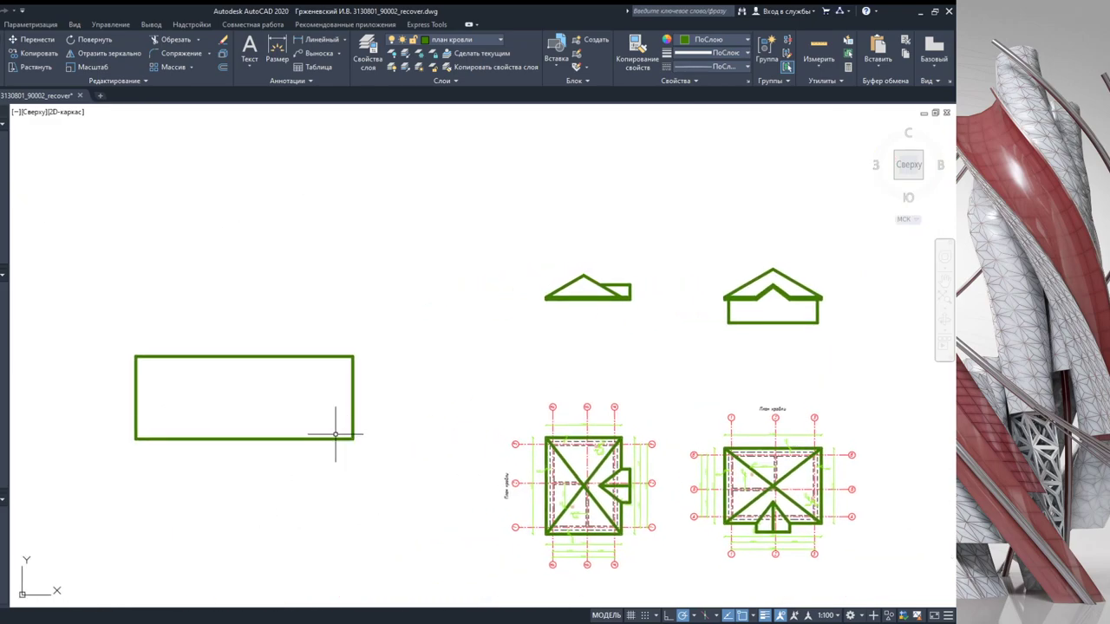
Step: Draw a diagonal line from the rectangle's top-left to its bottom-right corner
left_click(135, 356)
left_click(354, 440)
scroll(318, 421, "up", 2)
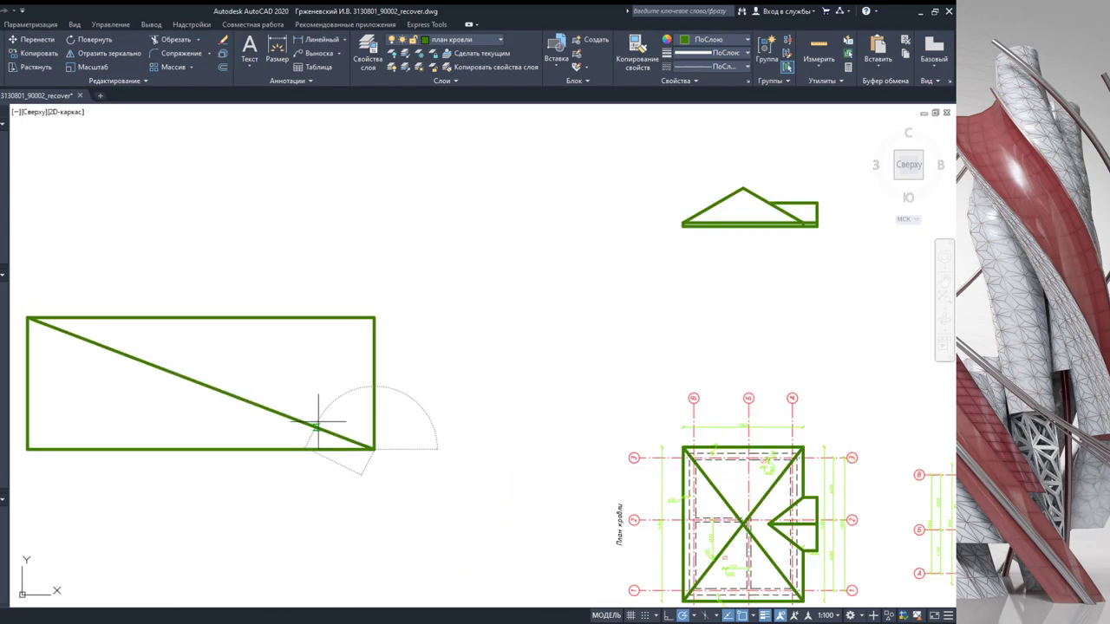
scroll(304, 399, "up", 4)
scroll(407, 446, "down", 2)
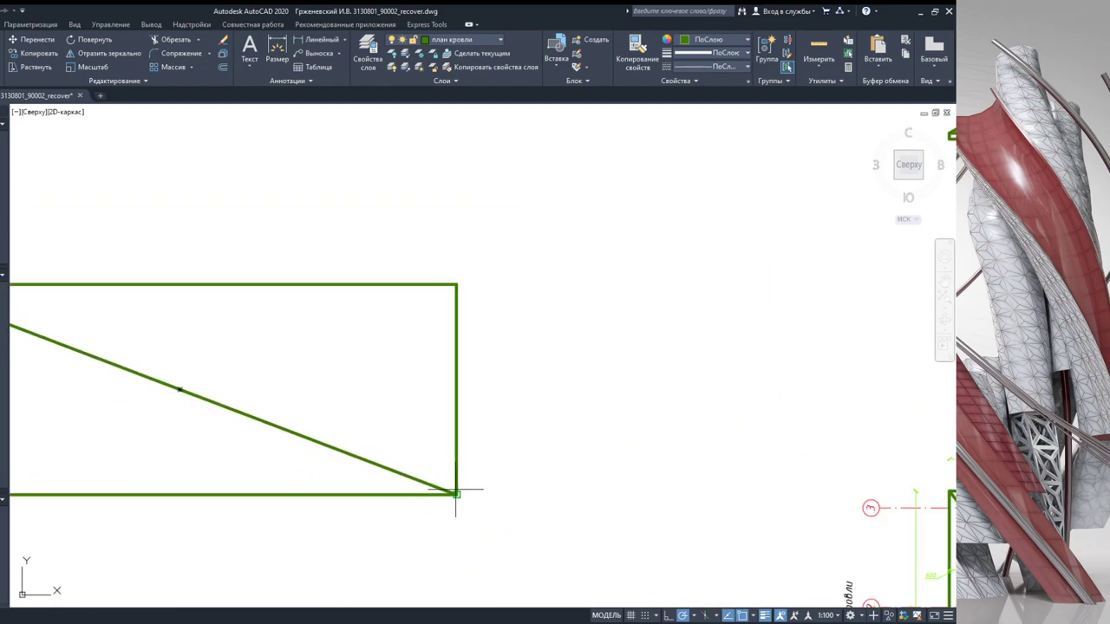